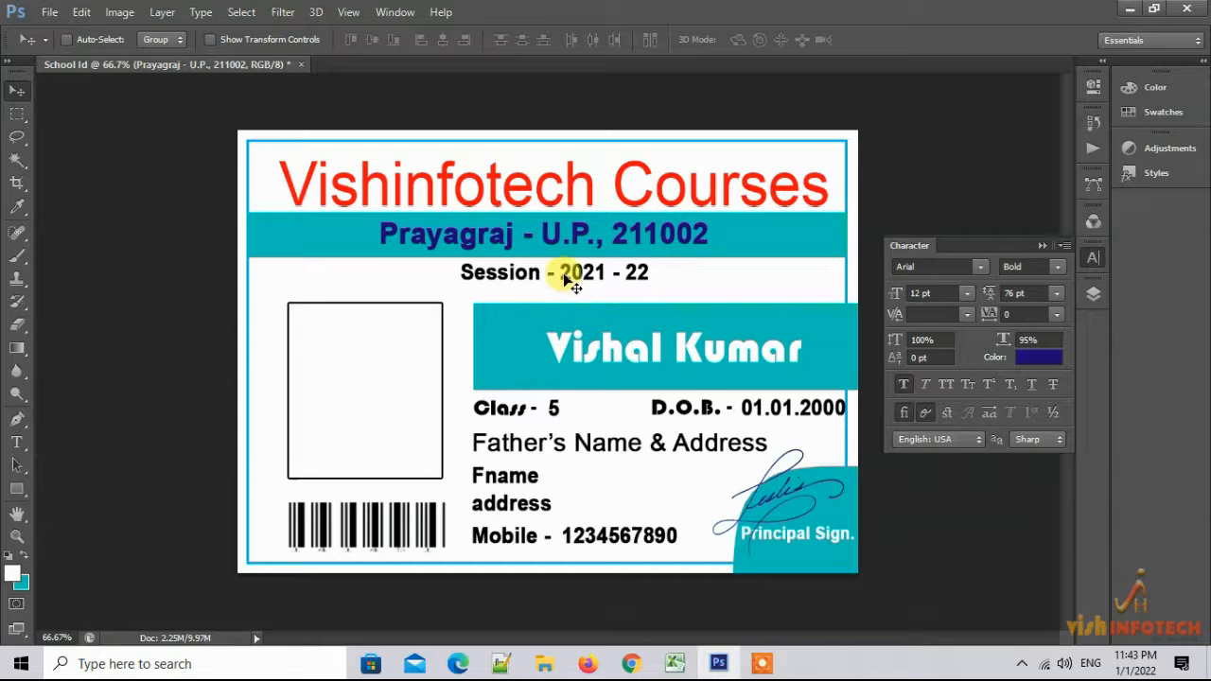
Reposition the Session - 2021 - 22 text layer so it sits just above the student name banner
click(591, 282)
drag(598, 279, 410, 286)
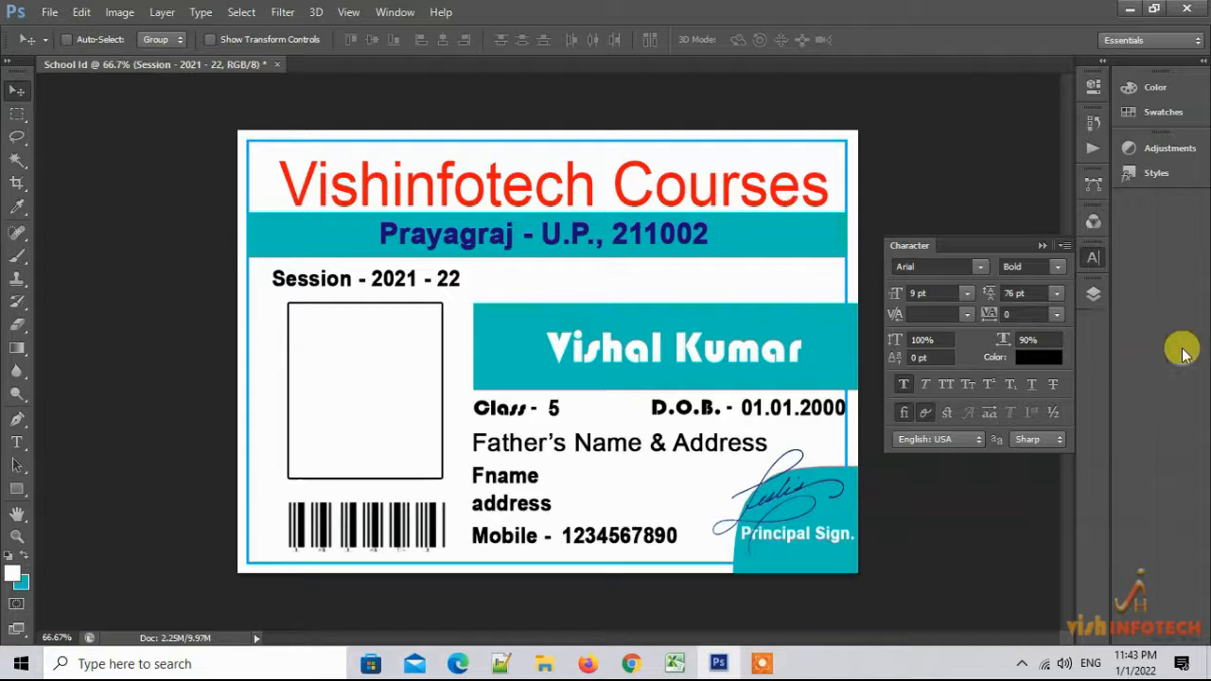
right_click(396, 278)
click(419, 282)
drag(406, 279, 621, 284)
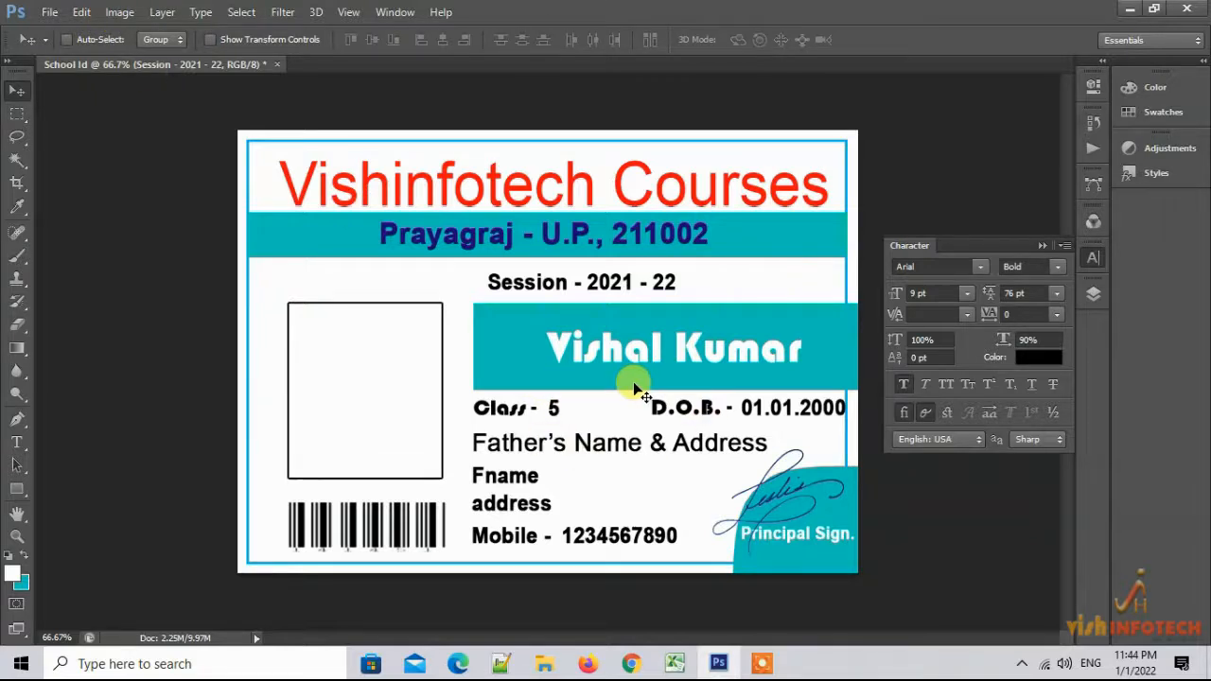
Open the Image > Variables > Define dialog and move it off the card
click(125, 13)
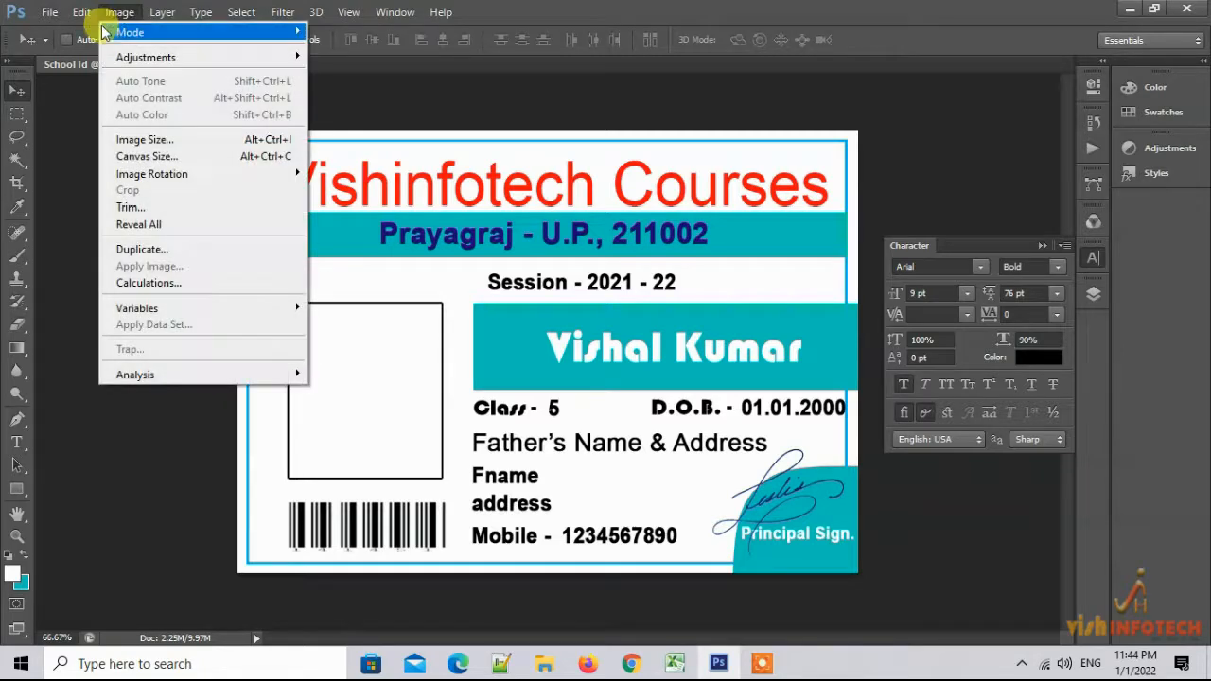
mouse_move(82, 13)
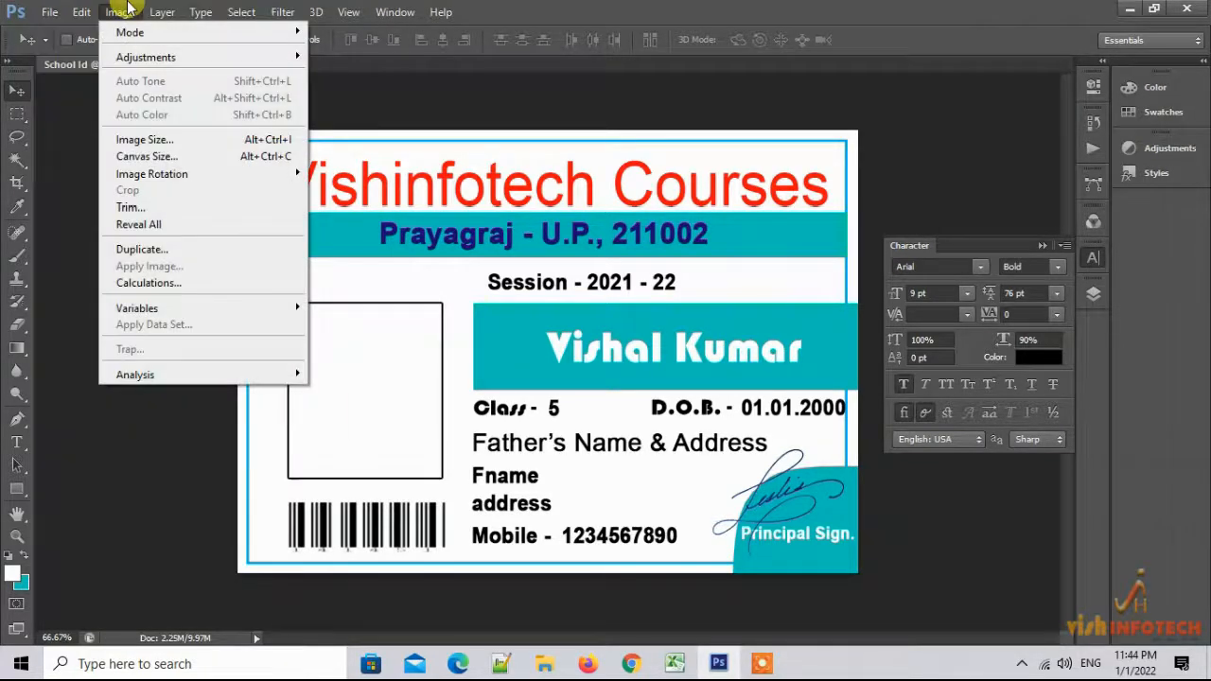
click(128, 8)
click(121, 13)
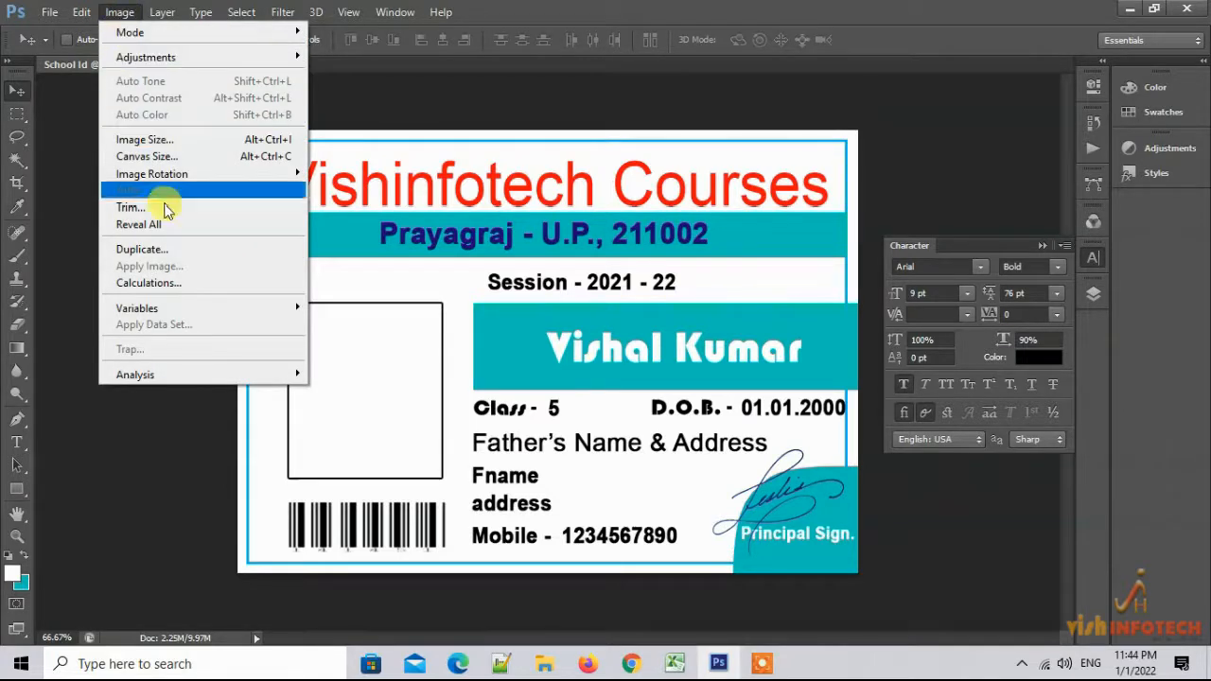
mouse_move(164, 308)
click(341, 310)
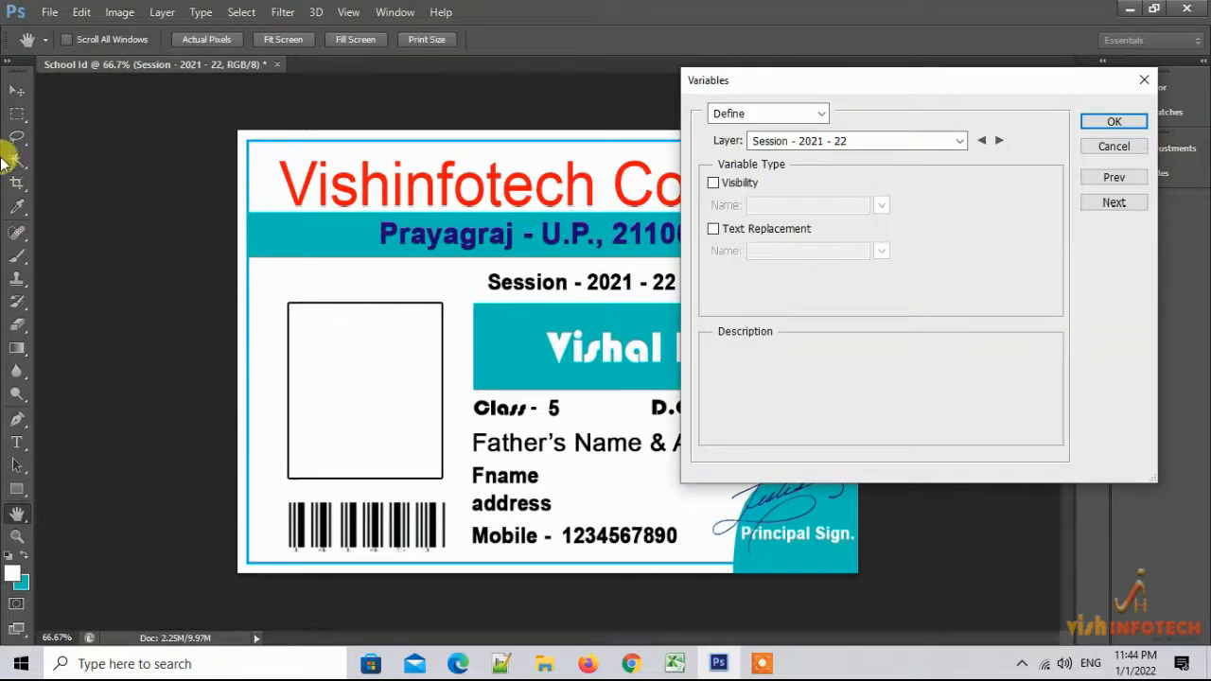
drag(838, 87, 201, 110)
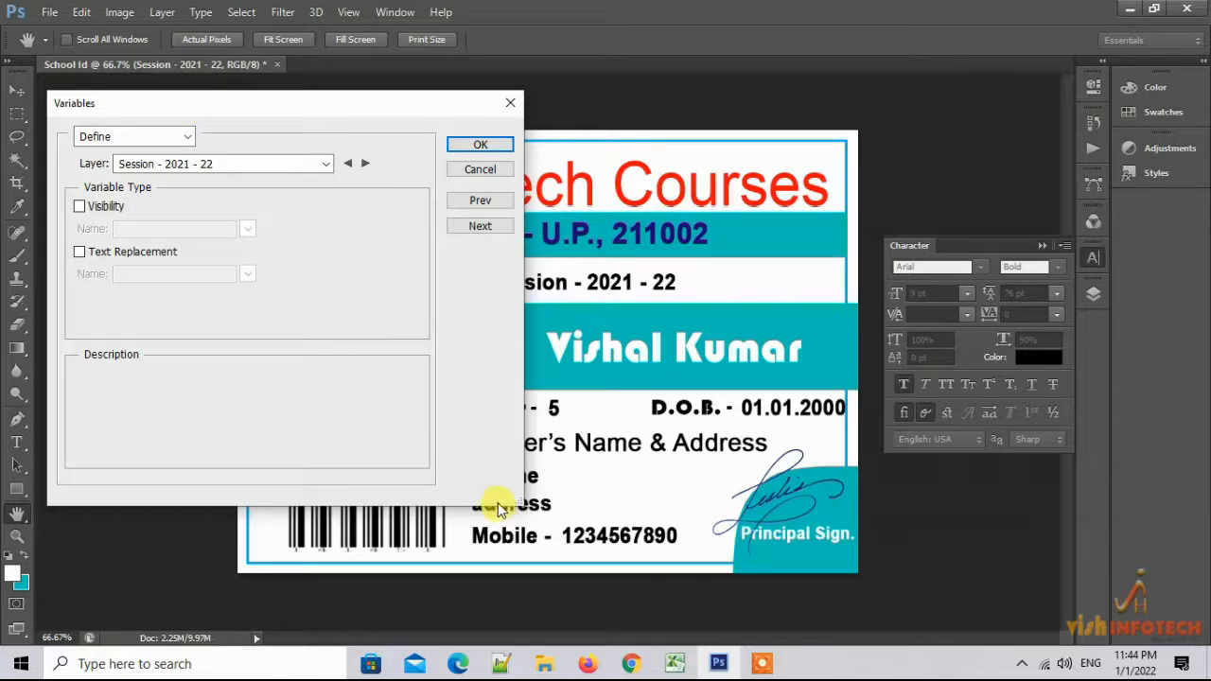
drag(294, 111, 286, 84)
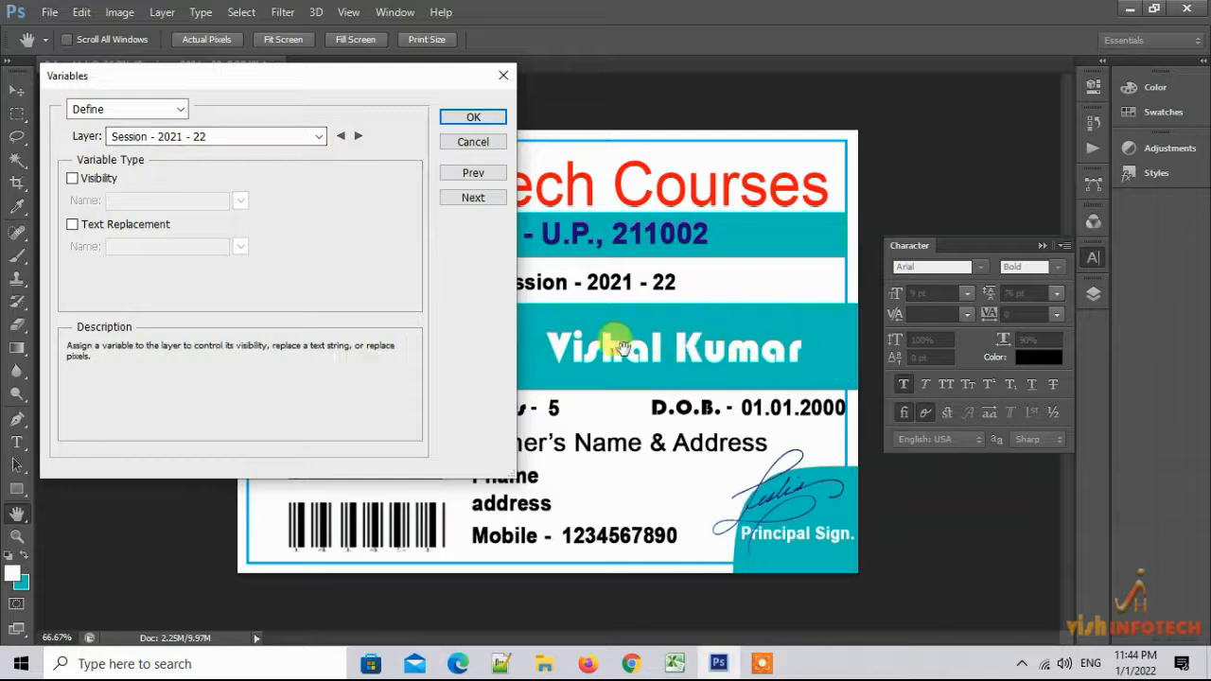
click(318, 136)
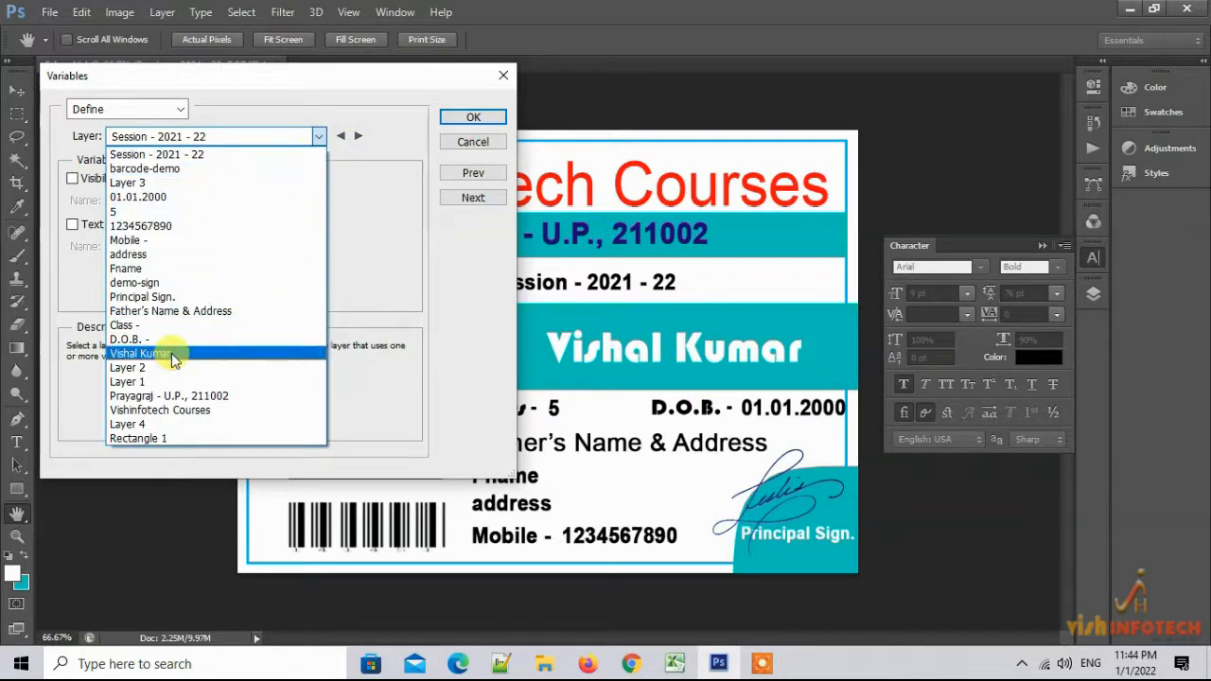
click(150, 354)
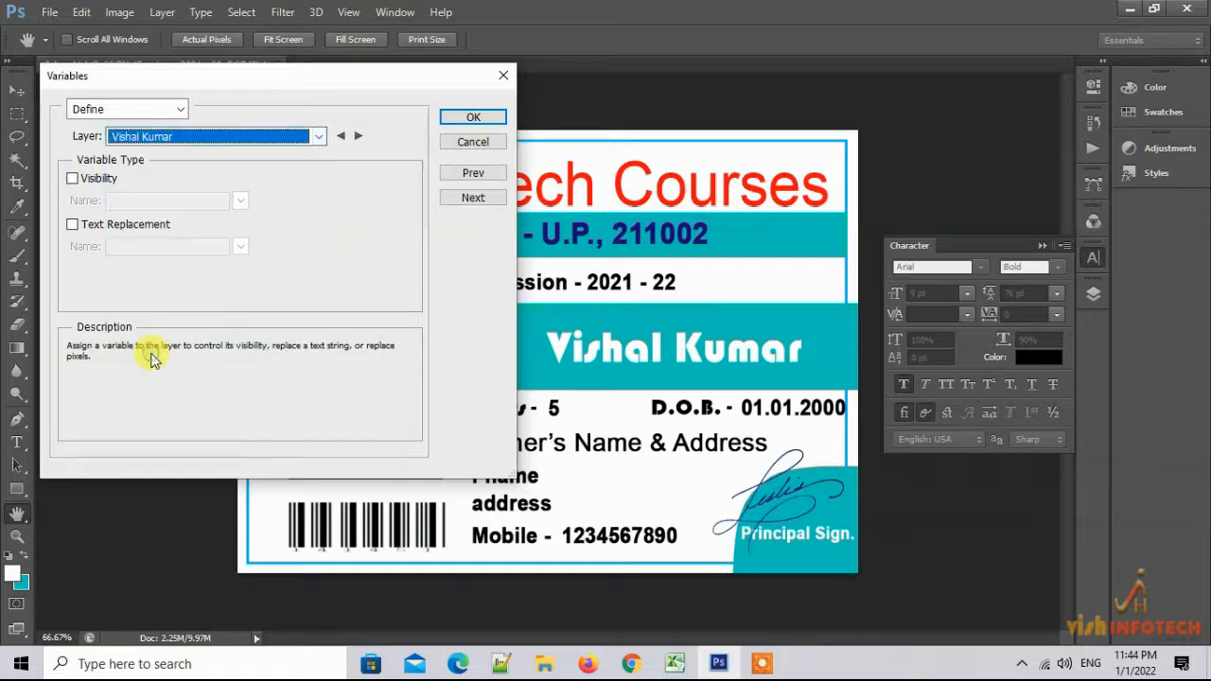
click(72, 225)
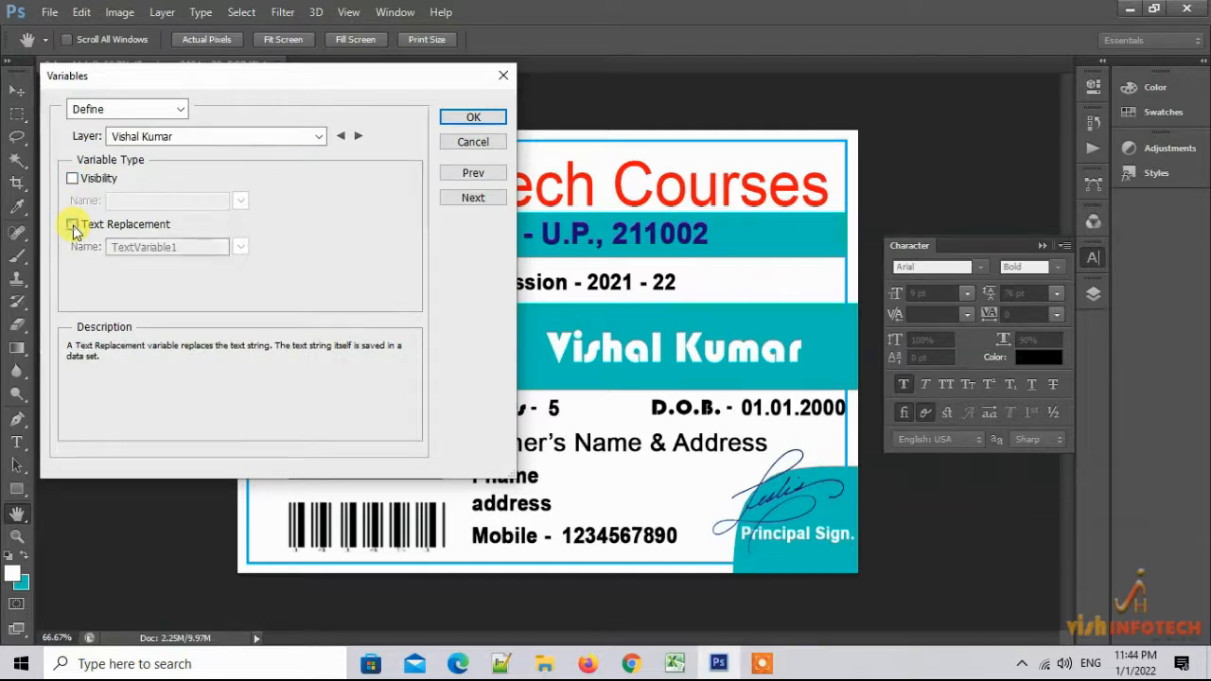
double_click(161, 246)
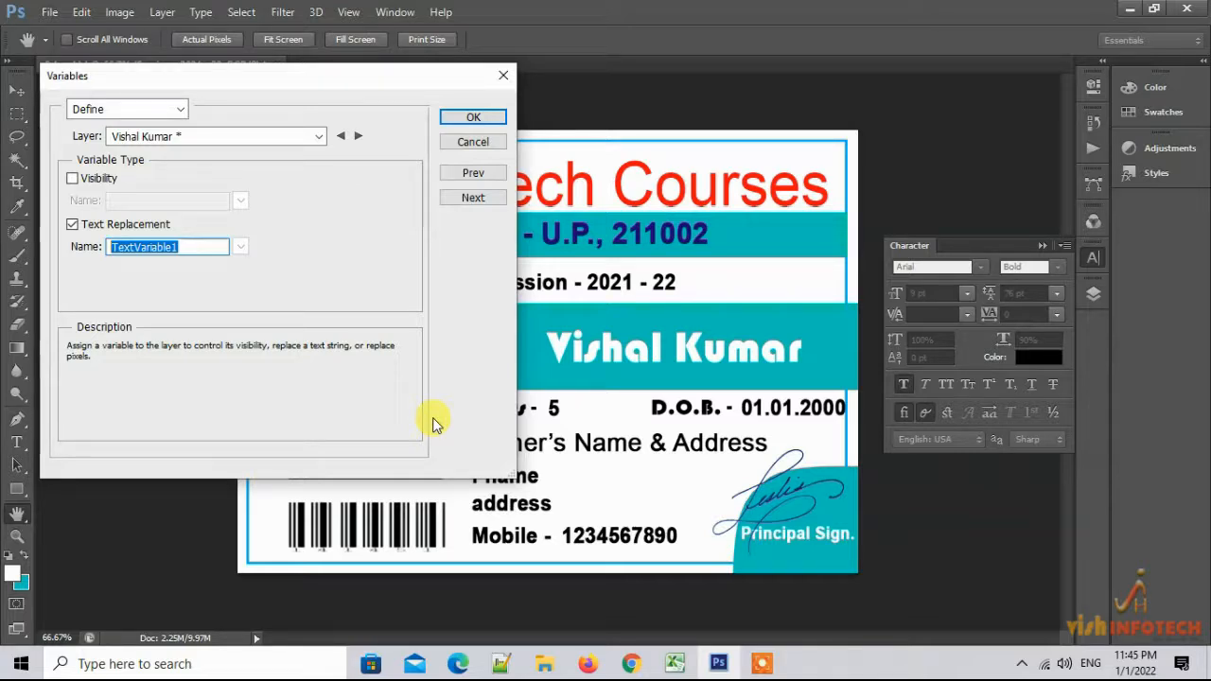
text(student_name)
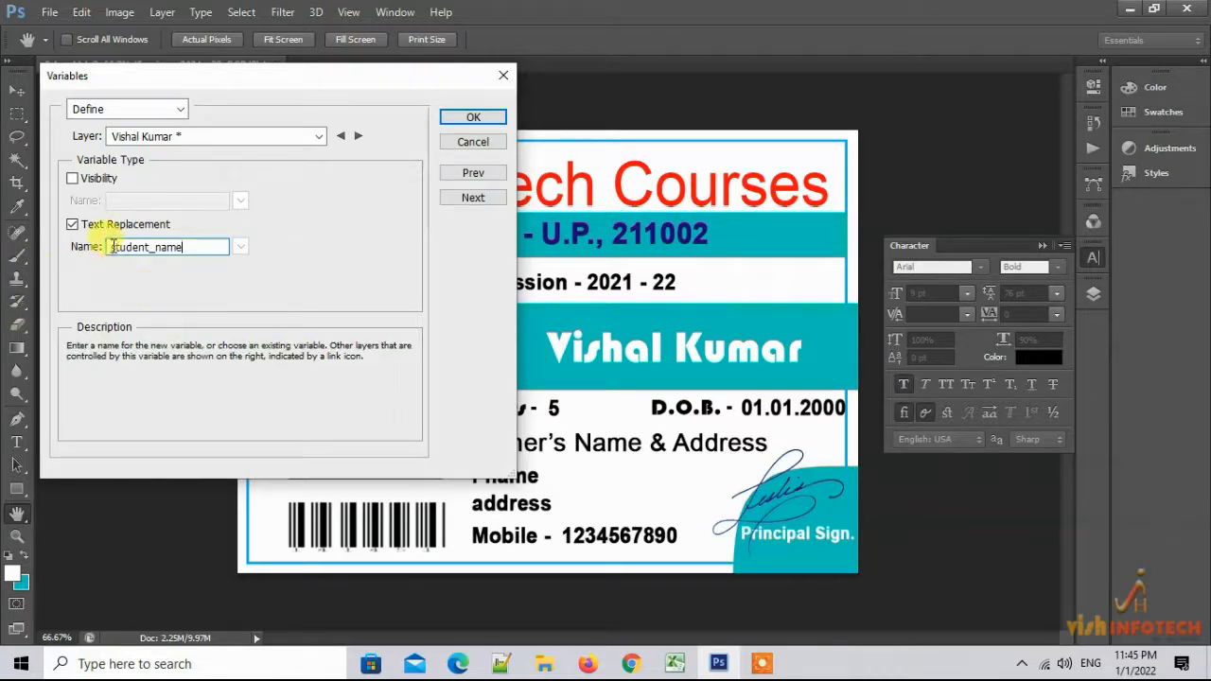
drag(112, 246, 208, 252)
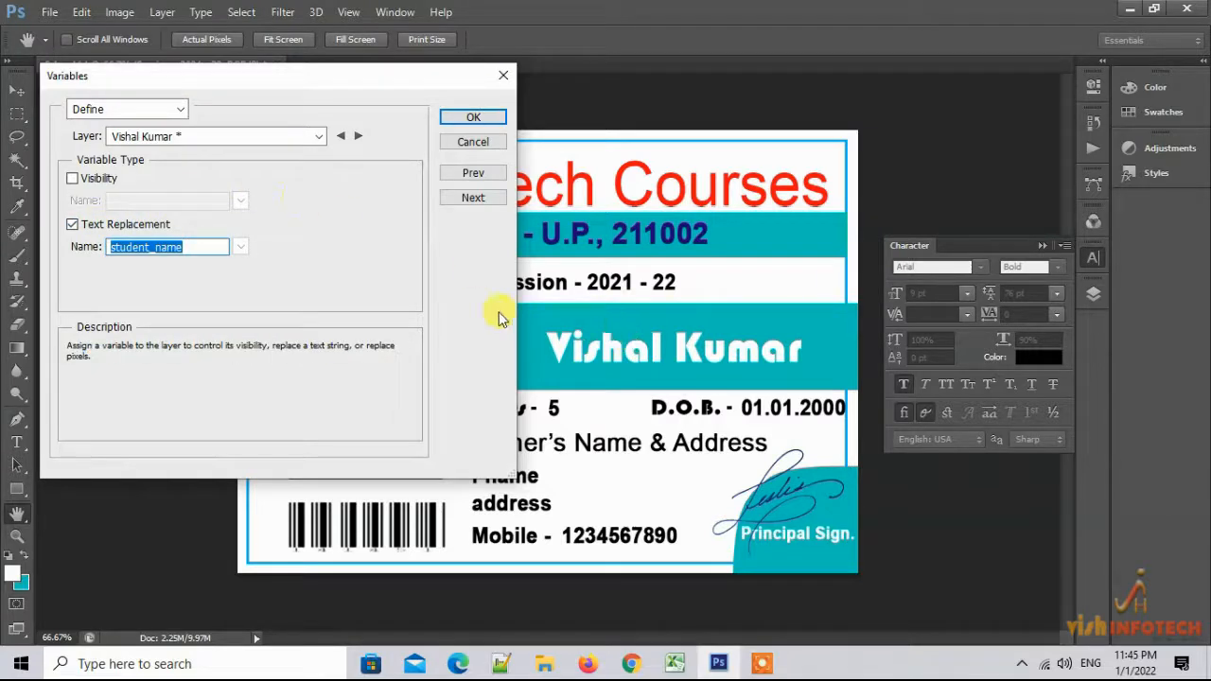
click(249, 138)
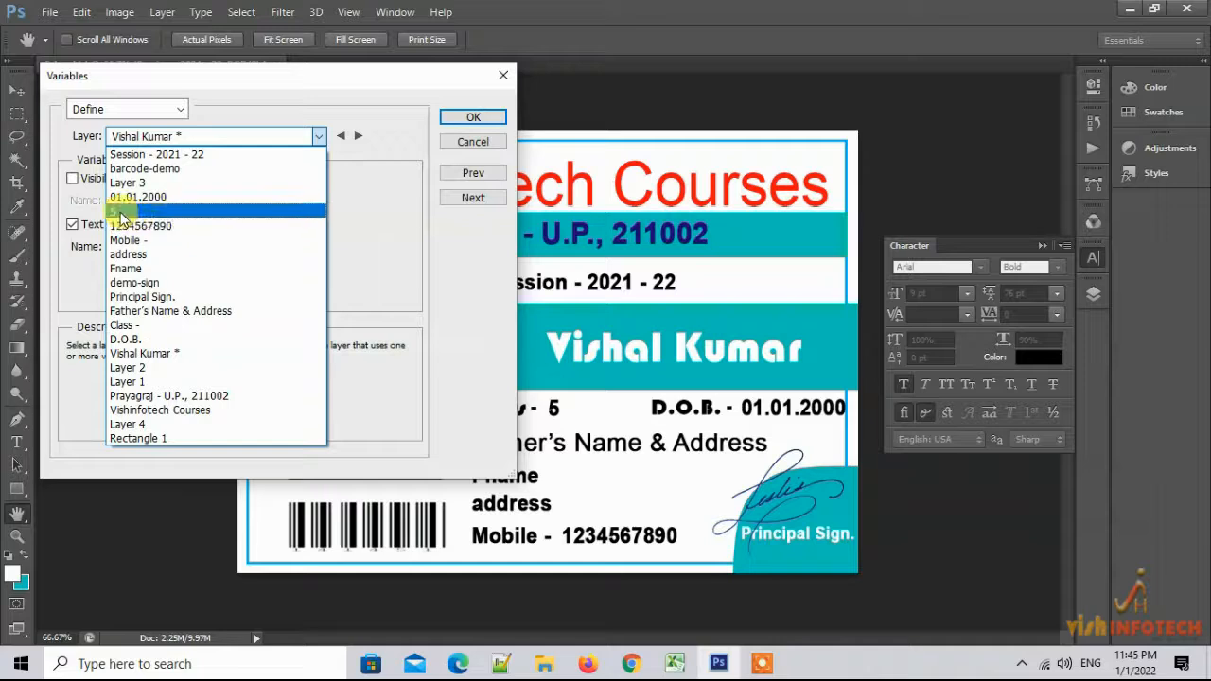
Give the 5 layer a Text Replacement variable named class
click(121, 211)
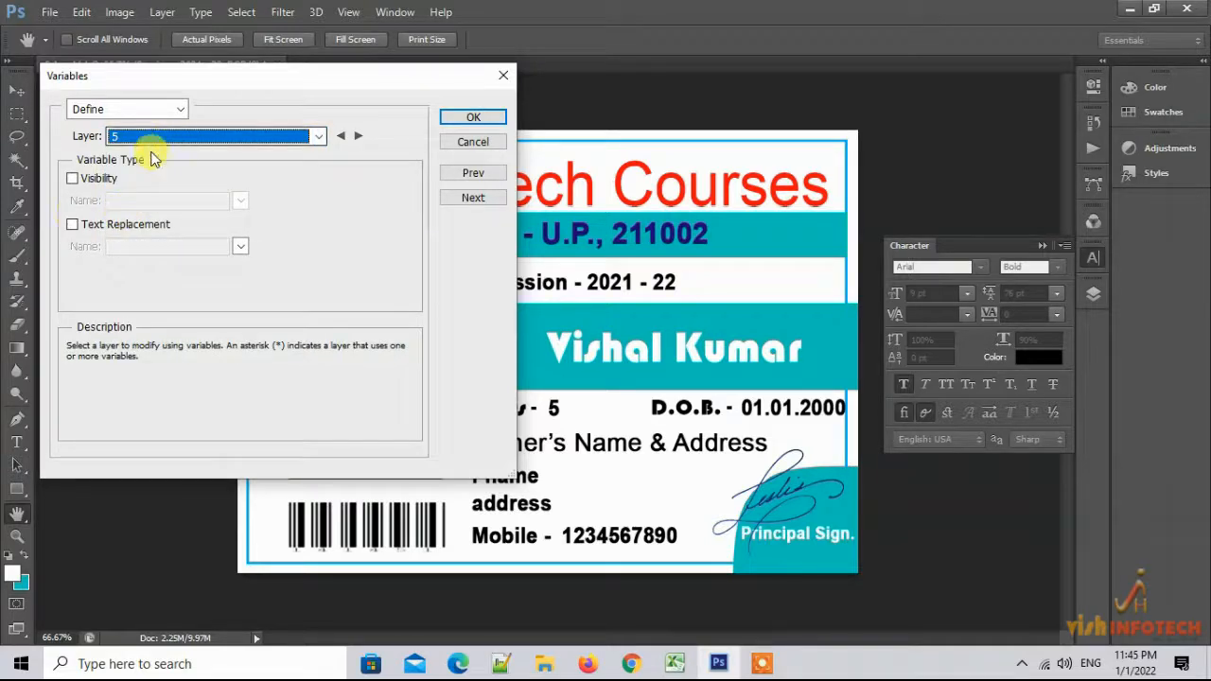
click(72, 224)
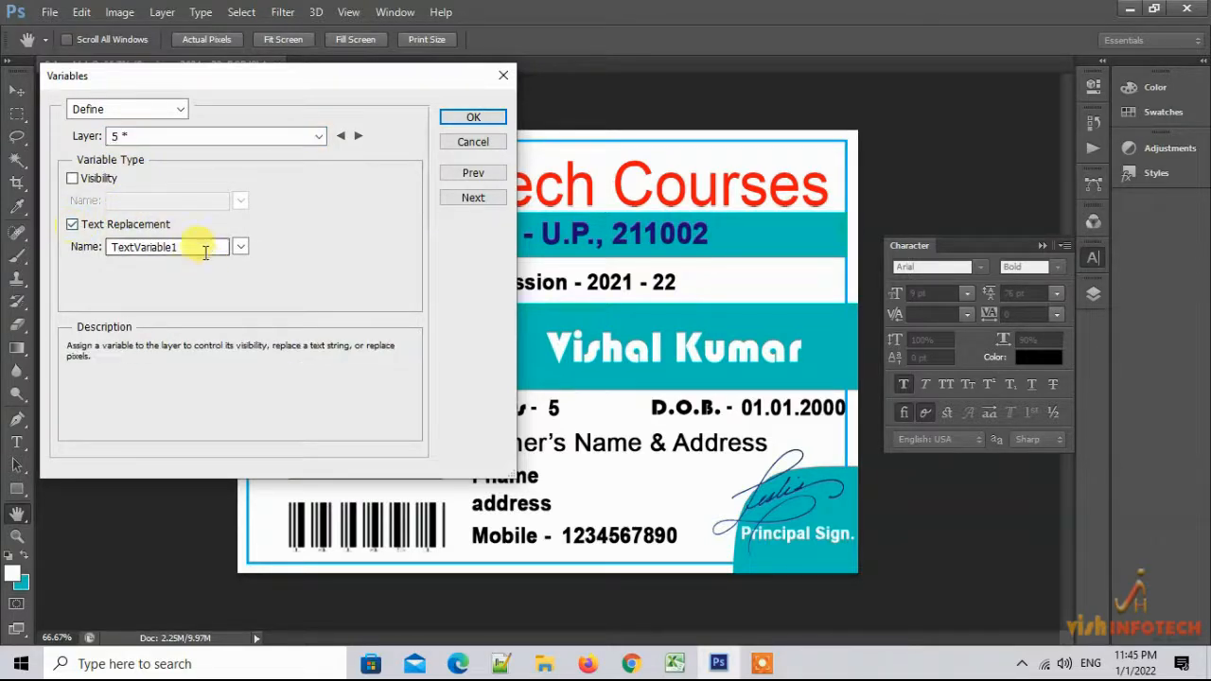
drag(195, 248, 83, 244)
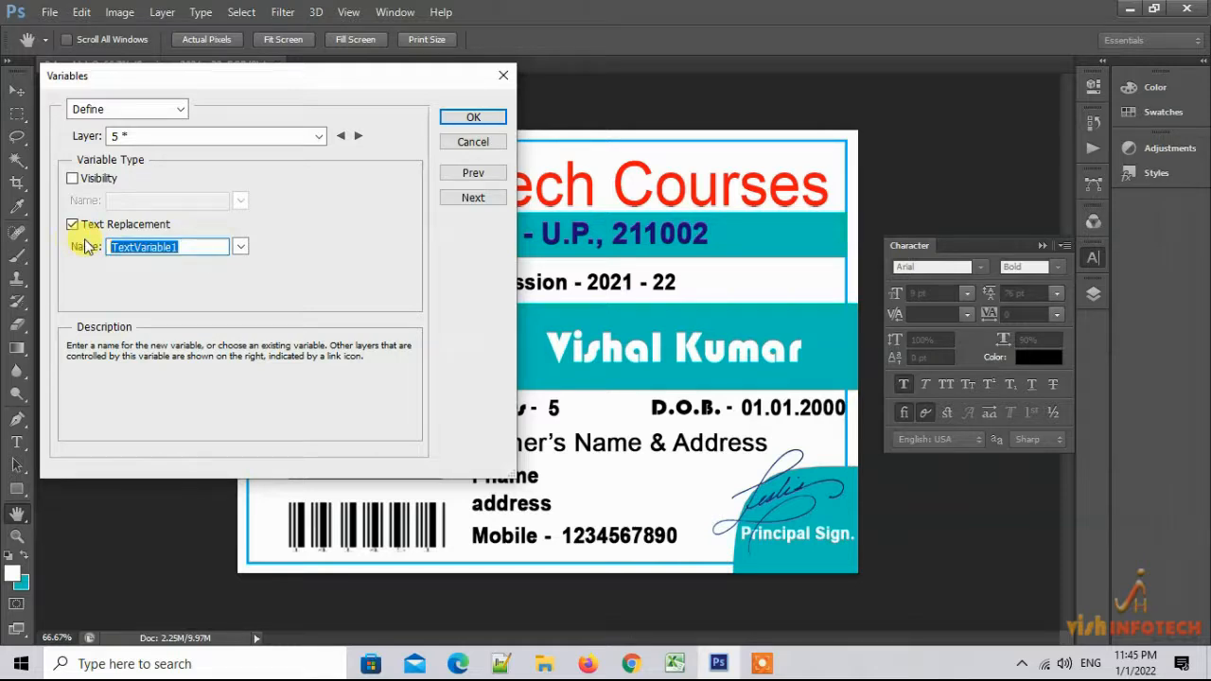
text(class)
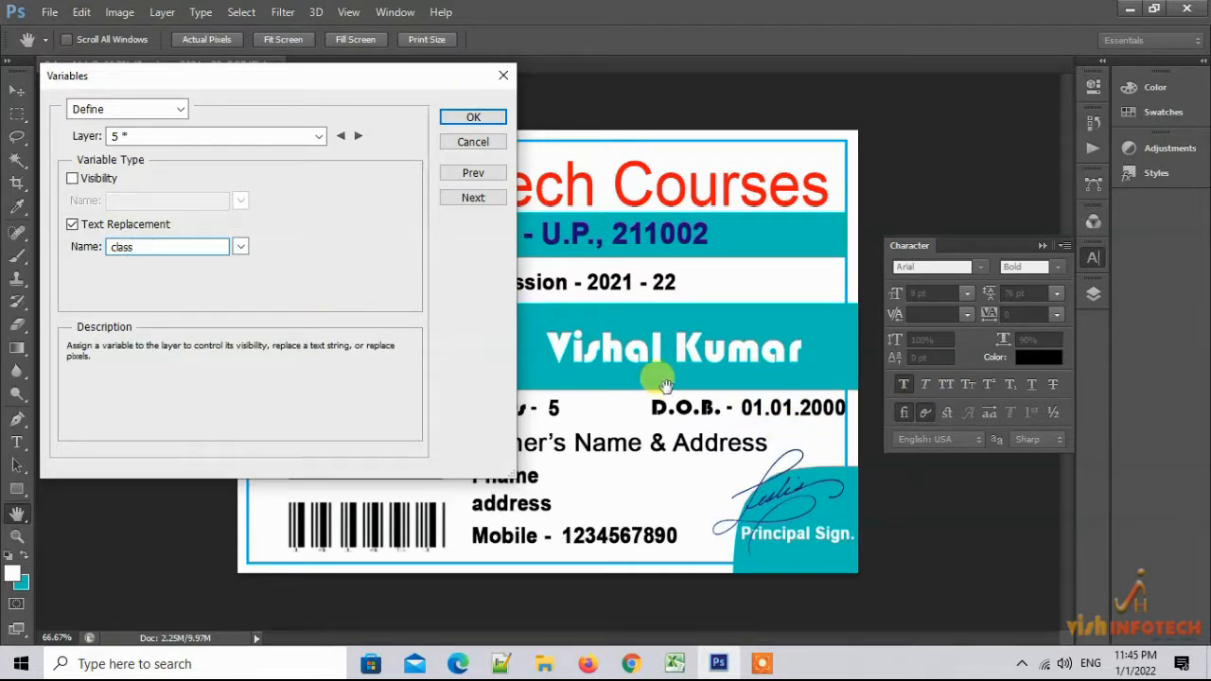
Give the 01.01.2000 layer a Text Replacement variable named dob
click(316, 136)
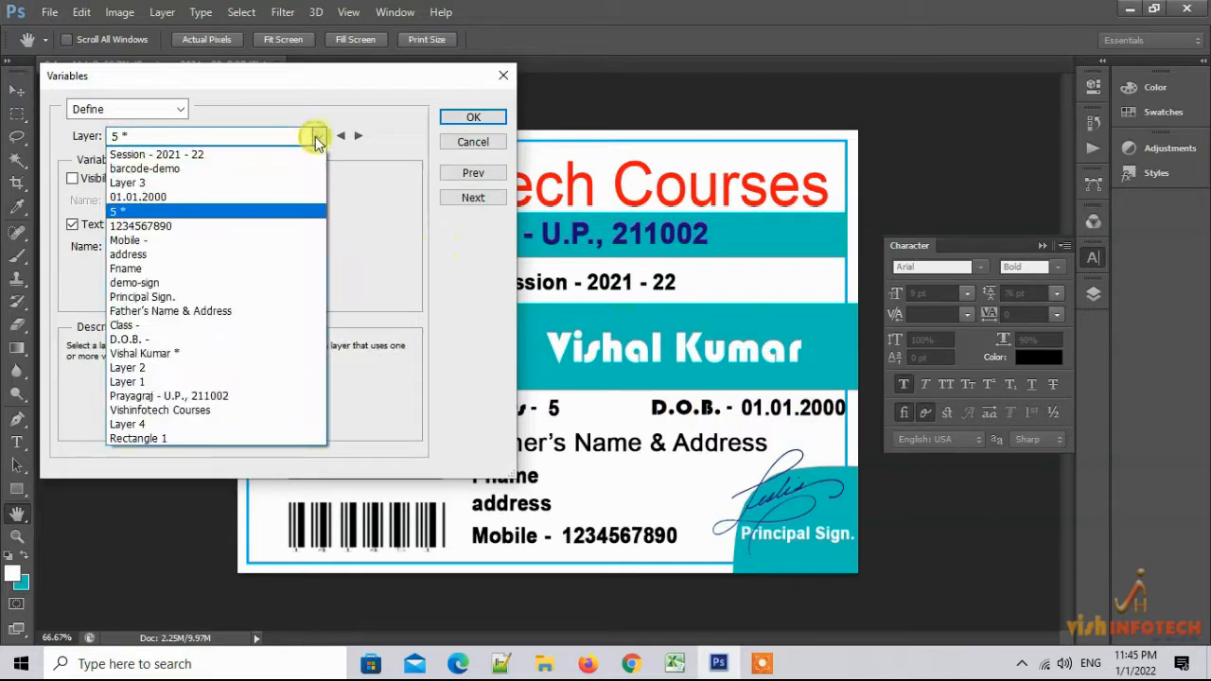
click(166, 196)
click(72, 224)
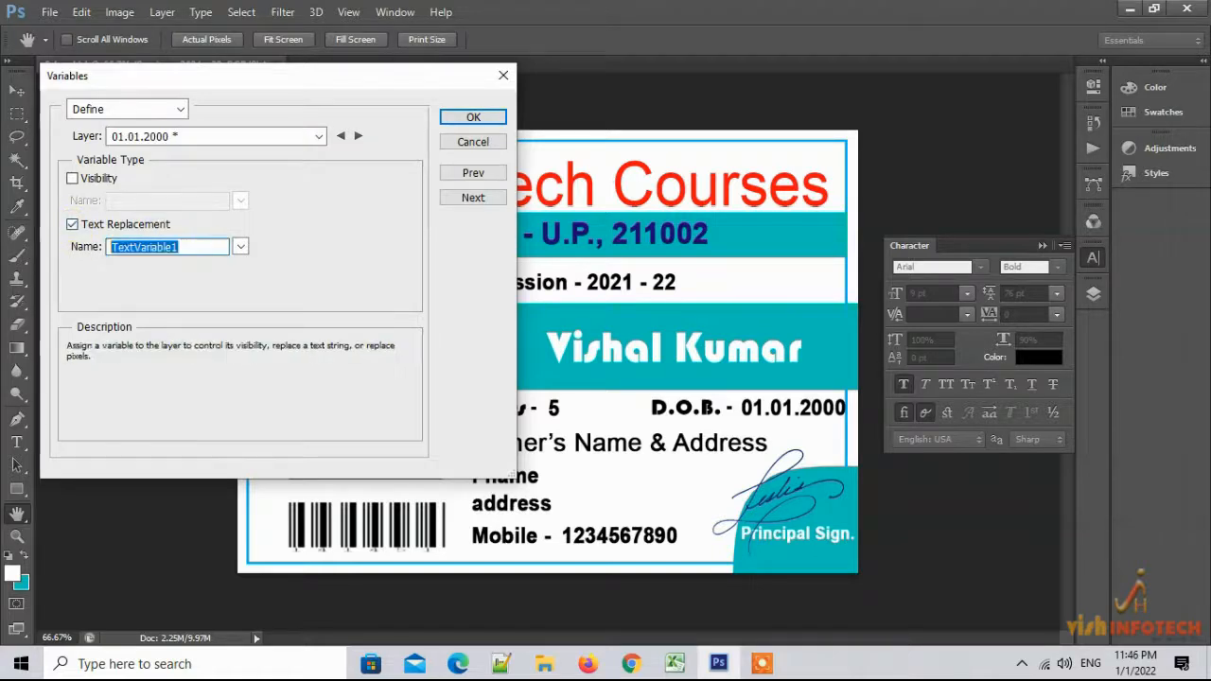
text(dob)
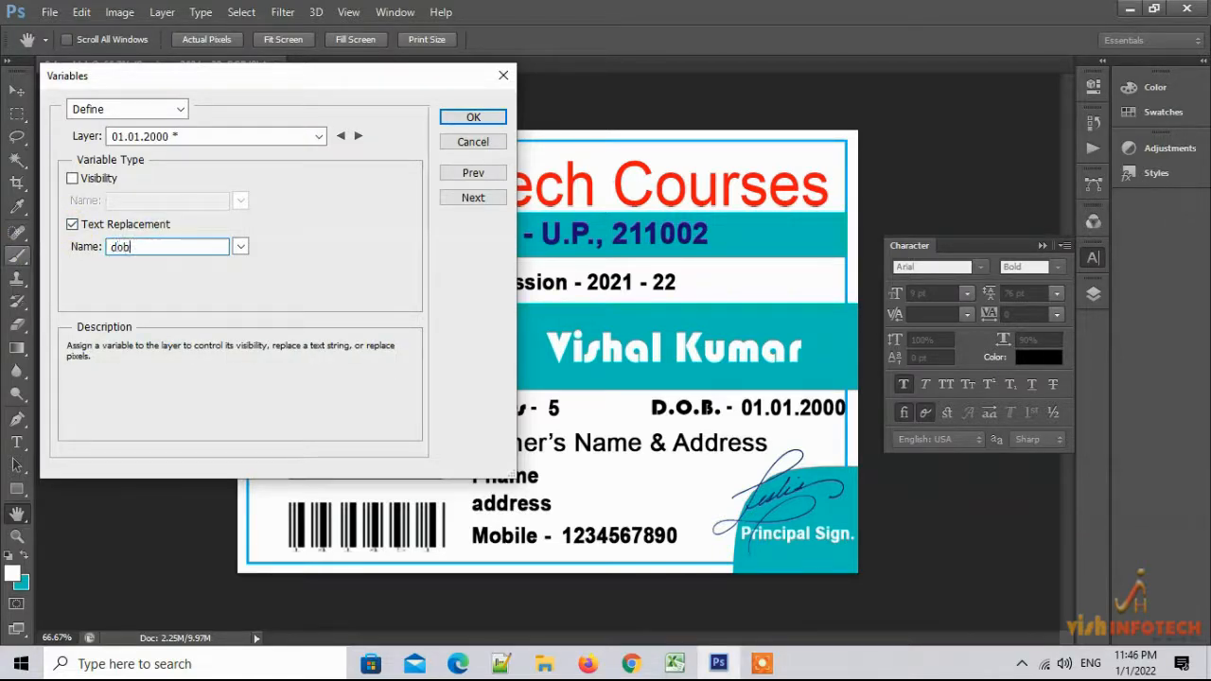
key(ctrl+a)
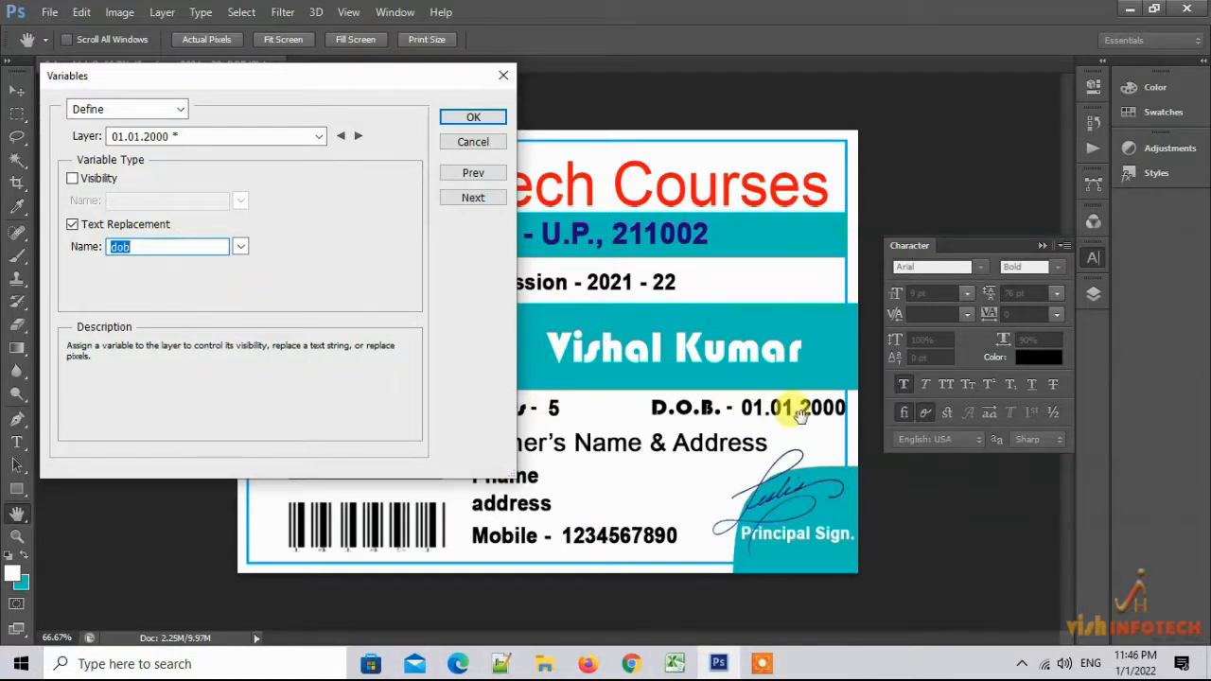
drag(306, 76, 307, 39)
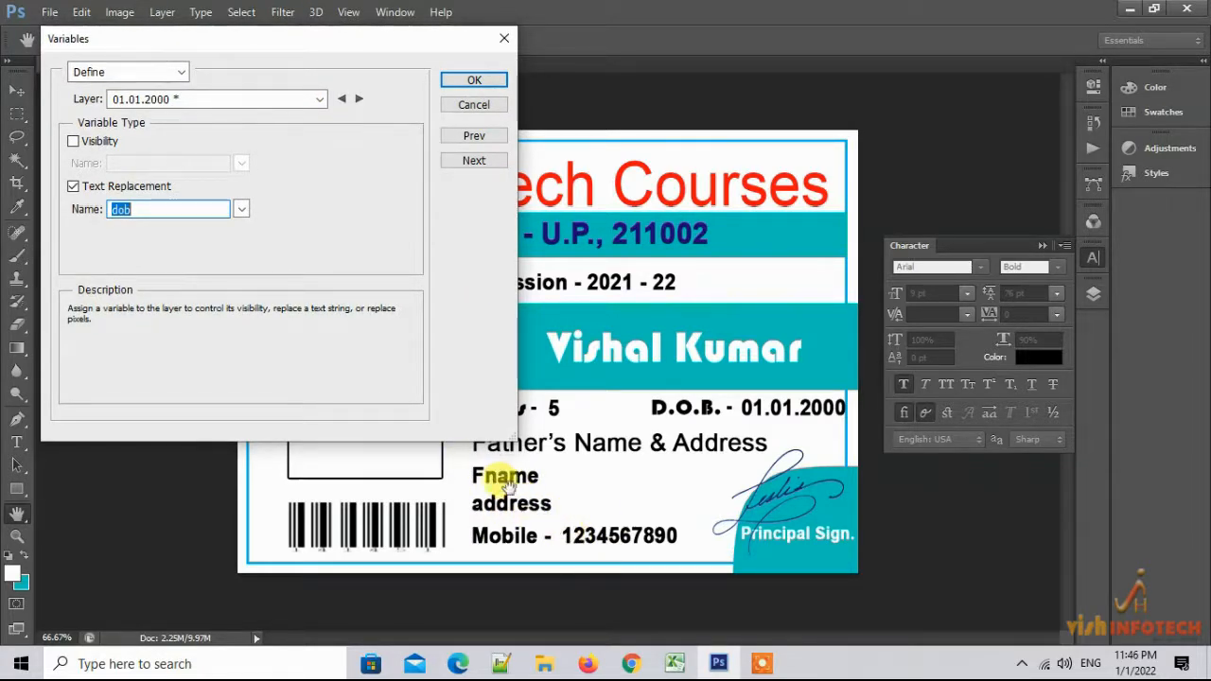
click(217, 98)
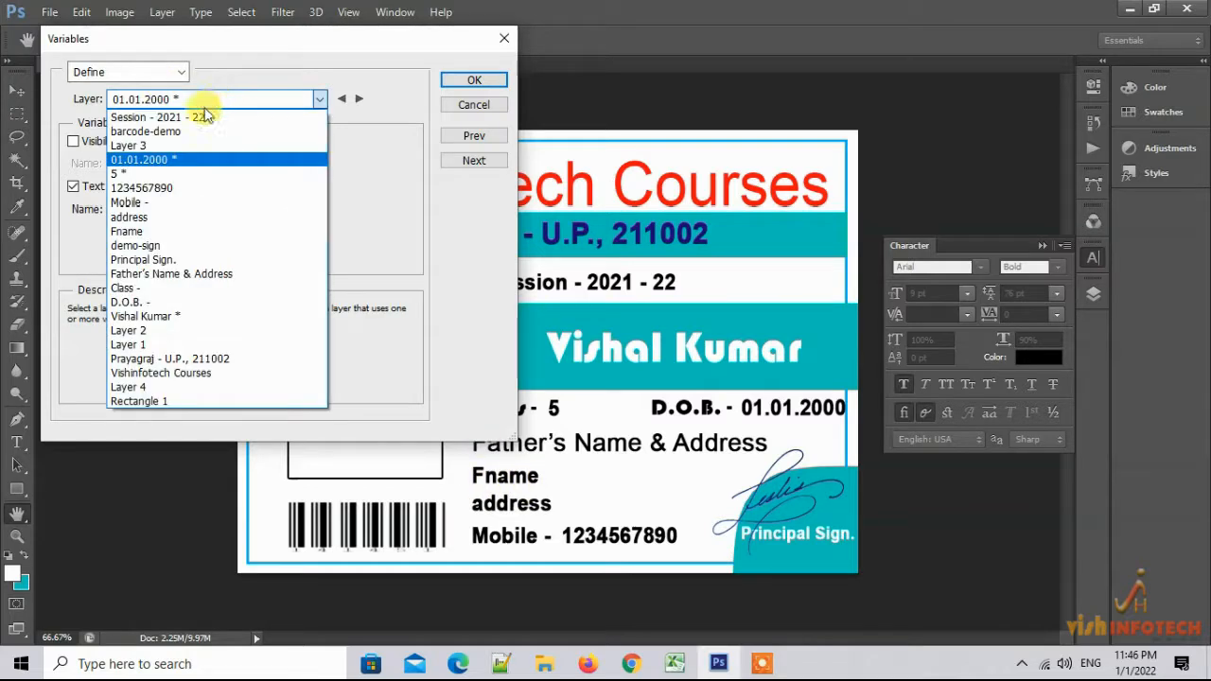
Give the Fname layer a Text Replacement variable named fname
click(158, 233)
click(74, 188)
drag(180, 209, 66, 213)
text(fname)
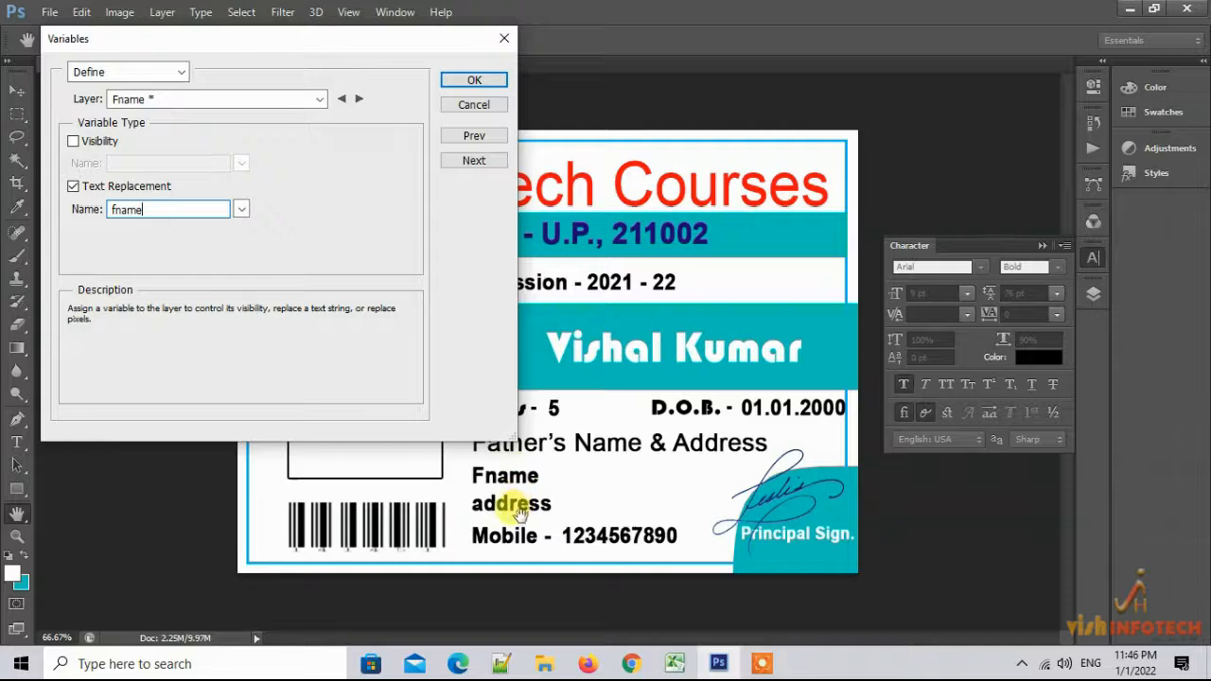
click(181, 73)
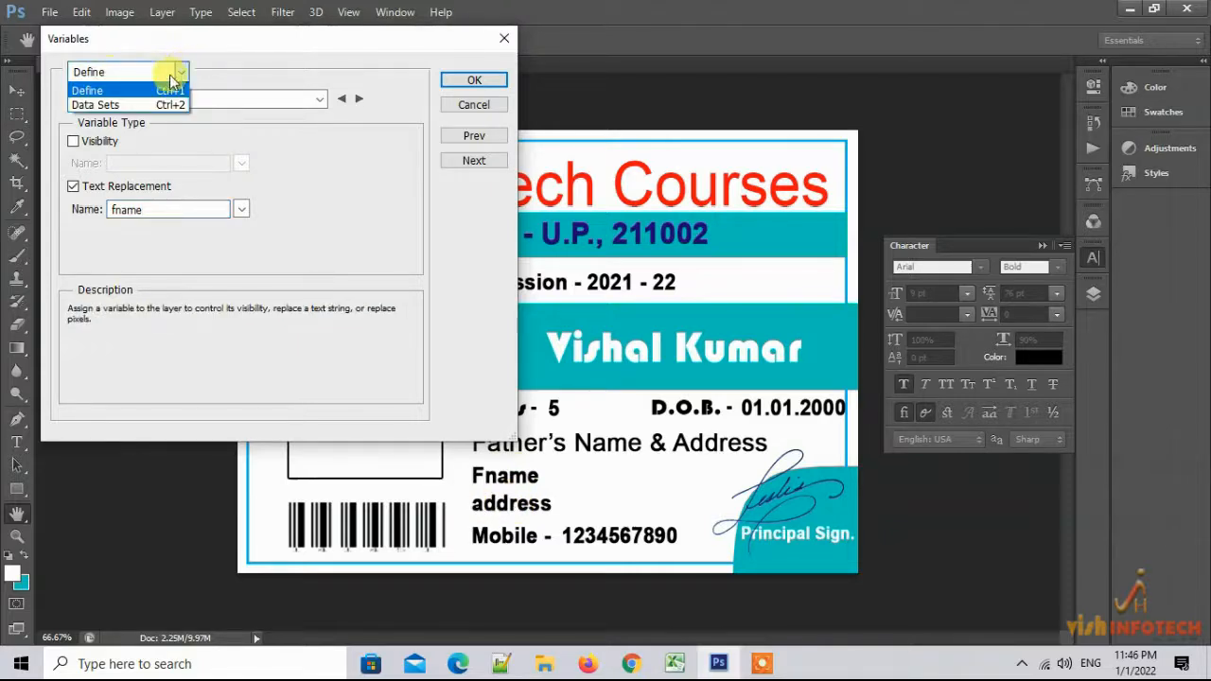
click(182, 72)
Give the address layer a Text Replacement variable named address
click(156, 98)
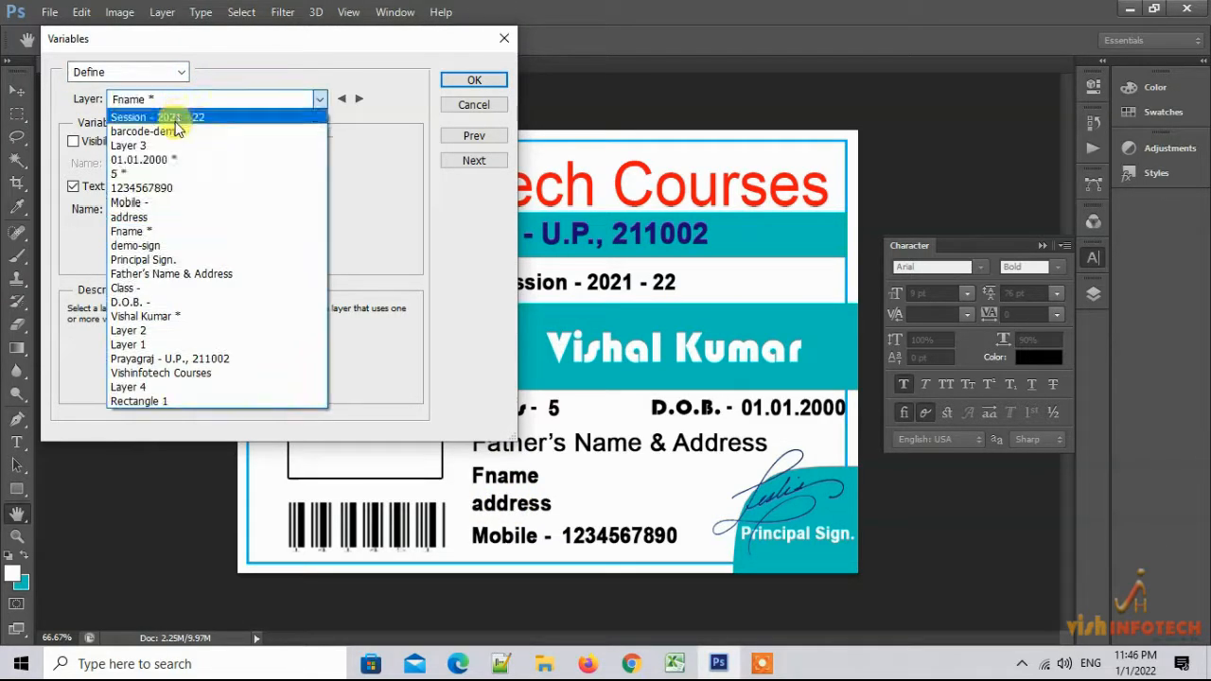
click(155, 216)
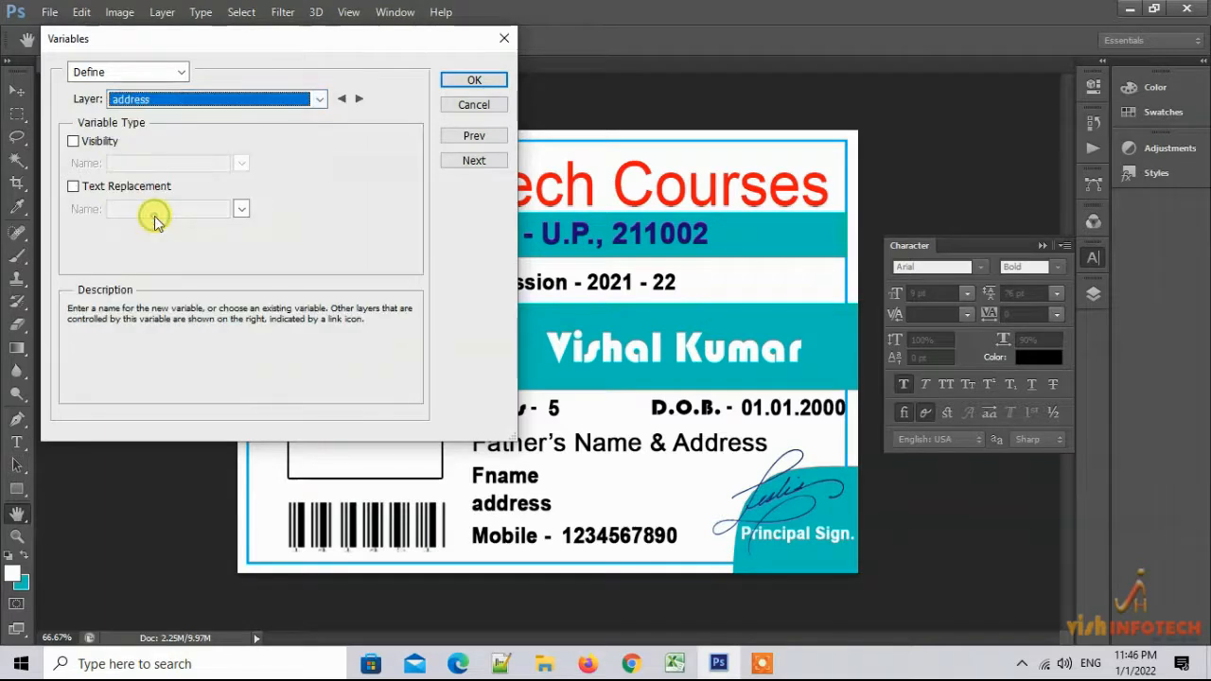
click(76, 189)
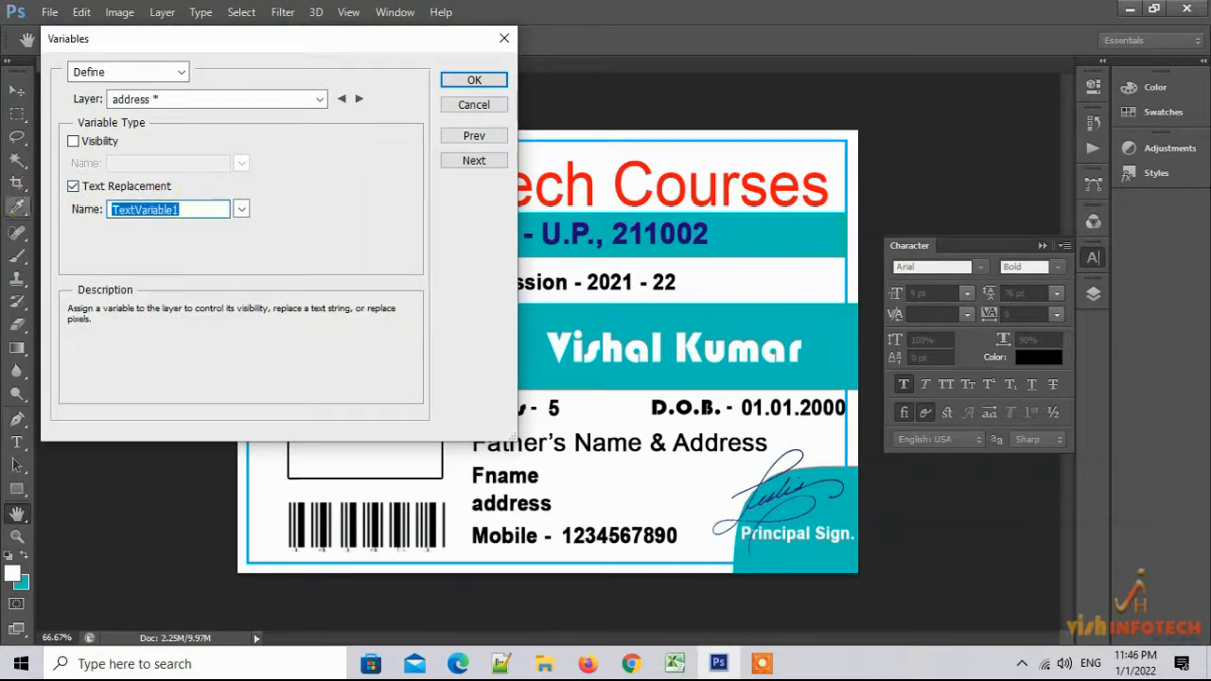
text(address)
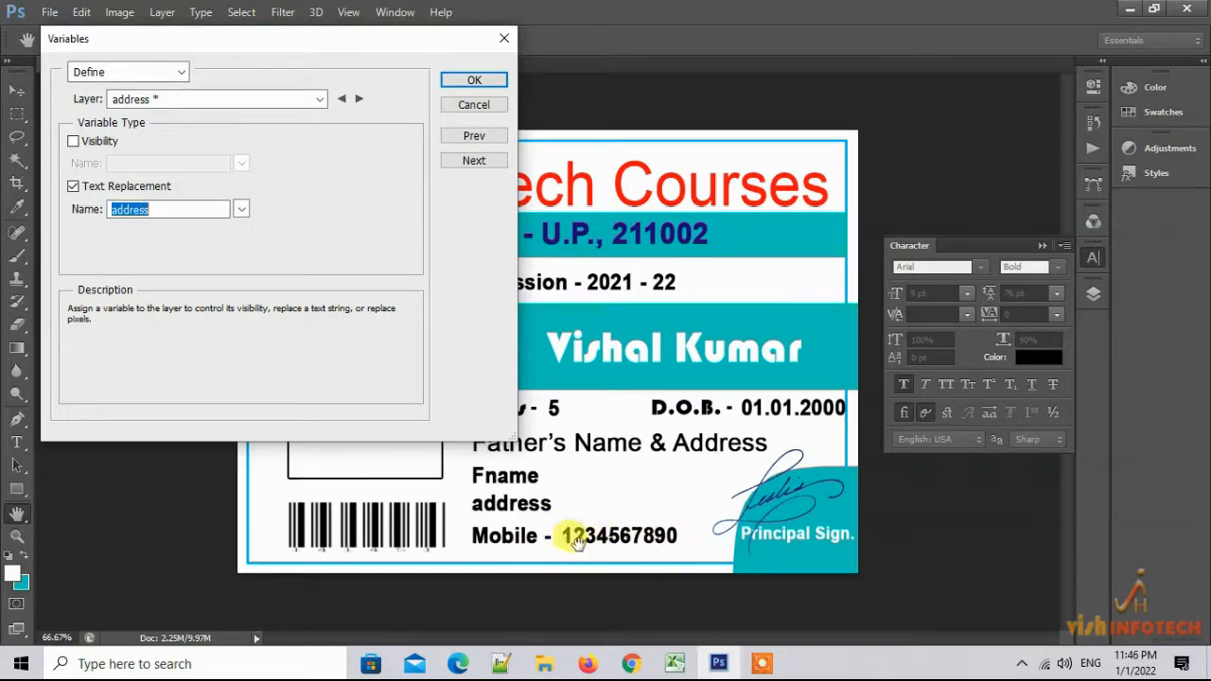
click(319, 98)
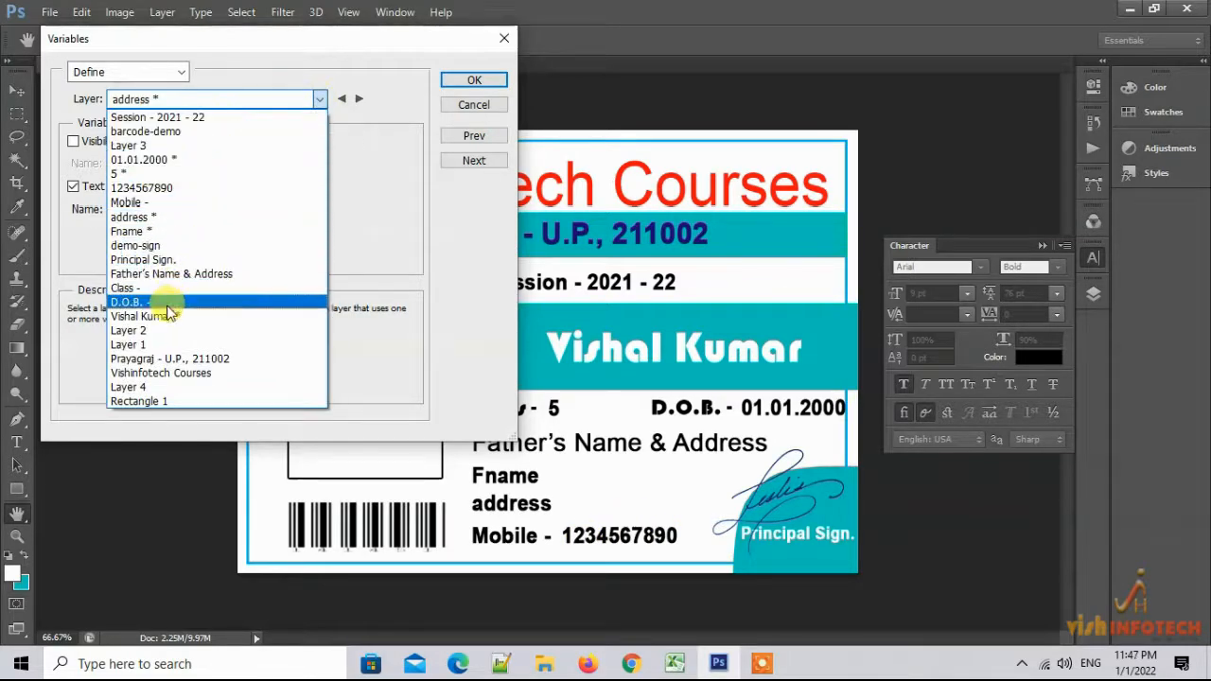
click(149, 188)
click(73, 186)
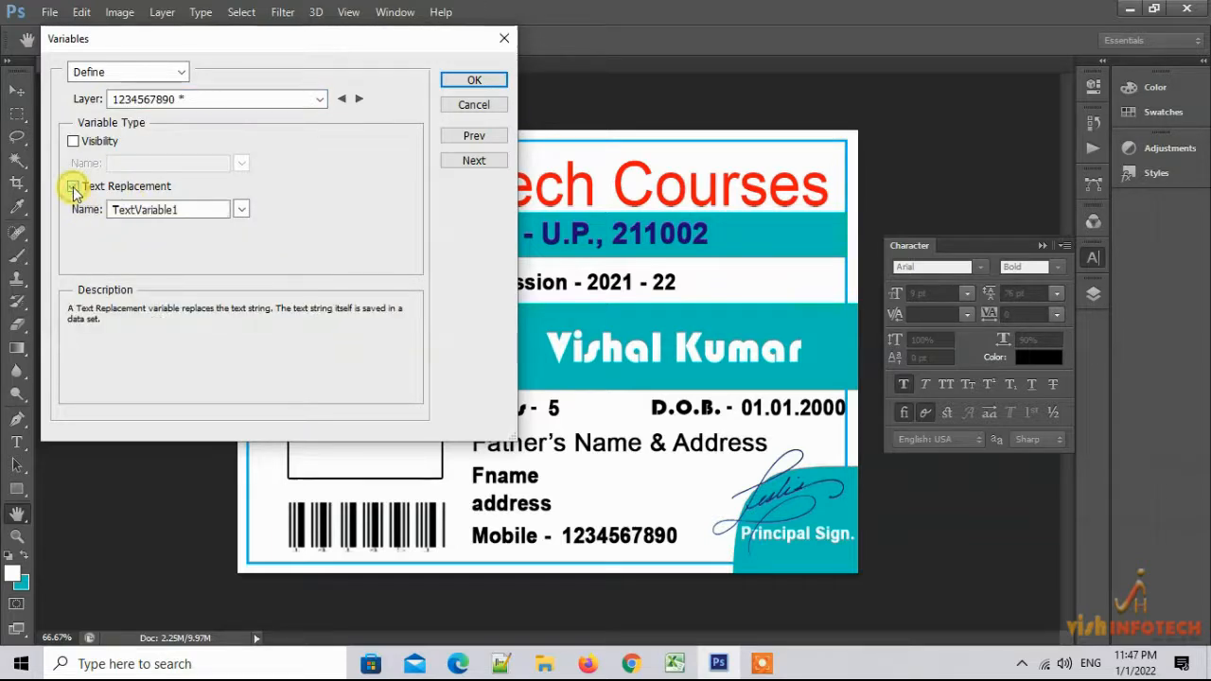
drag(194, 210, 63, 217)
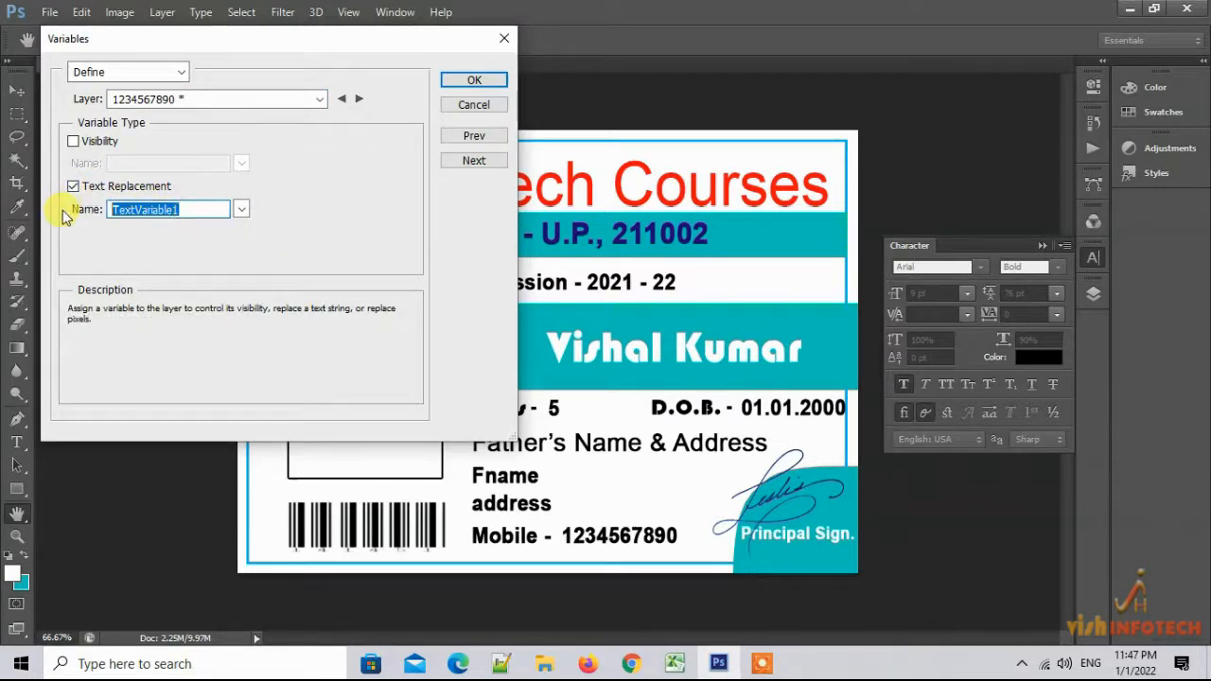
text(mobile)
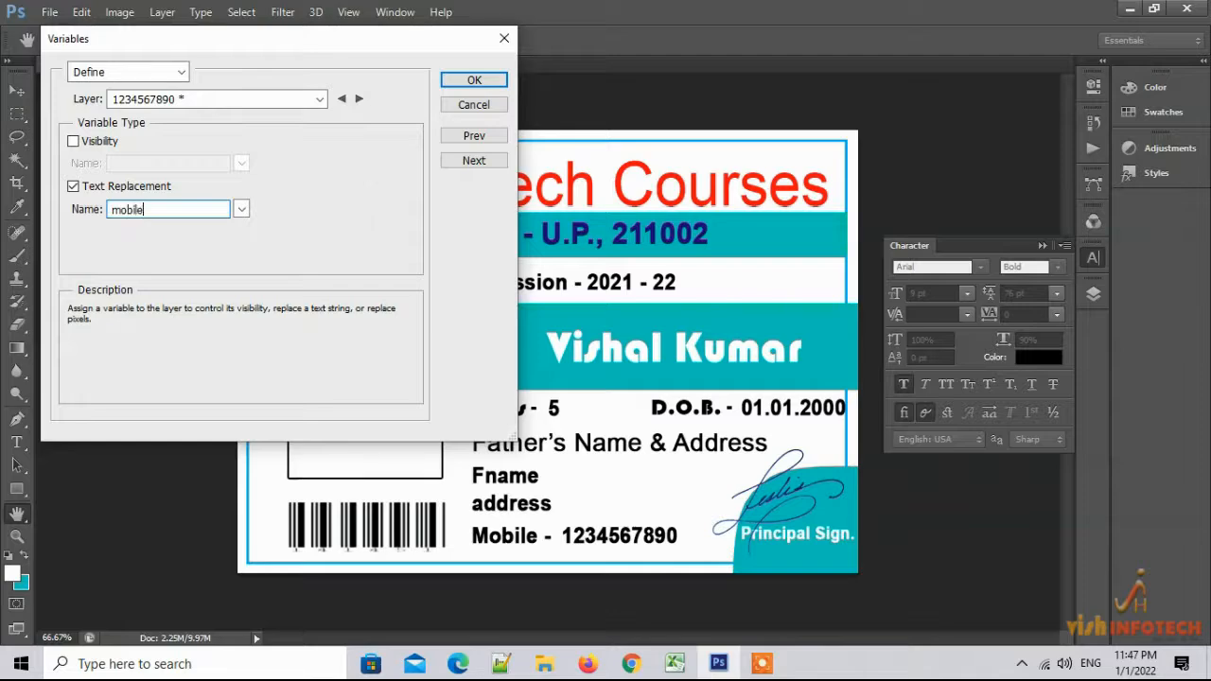
drag(528, 49, 908, 64)
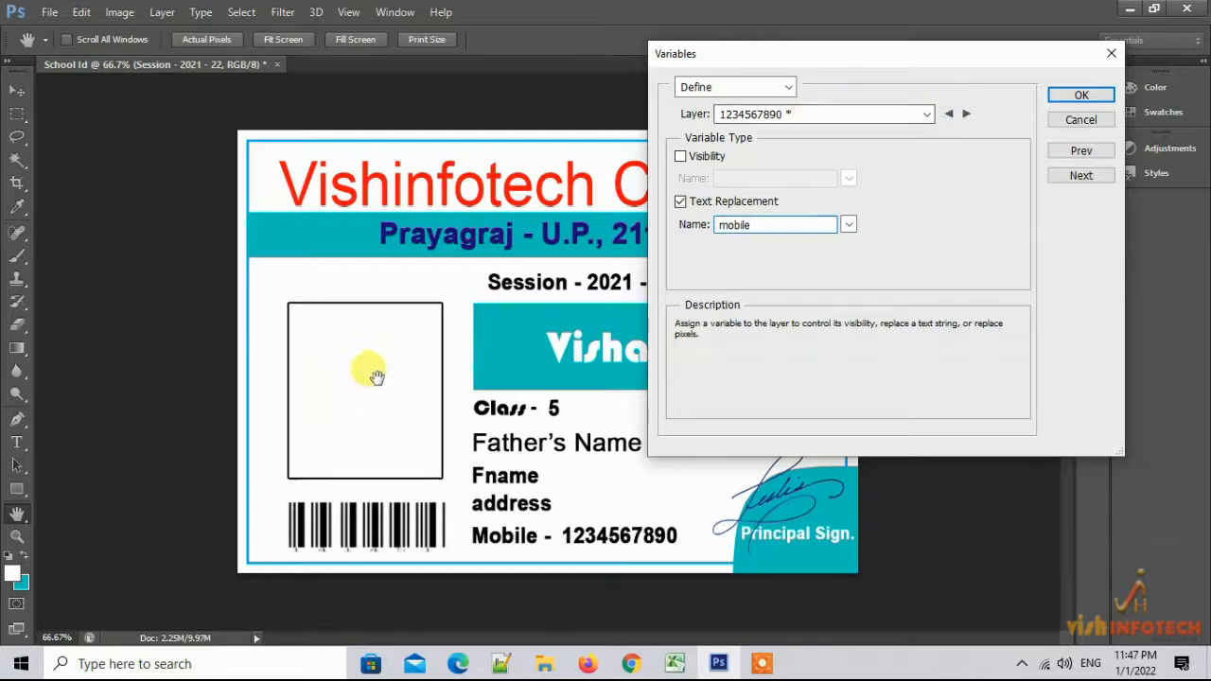
click(914, 71)
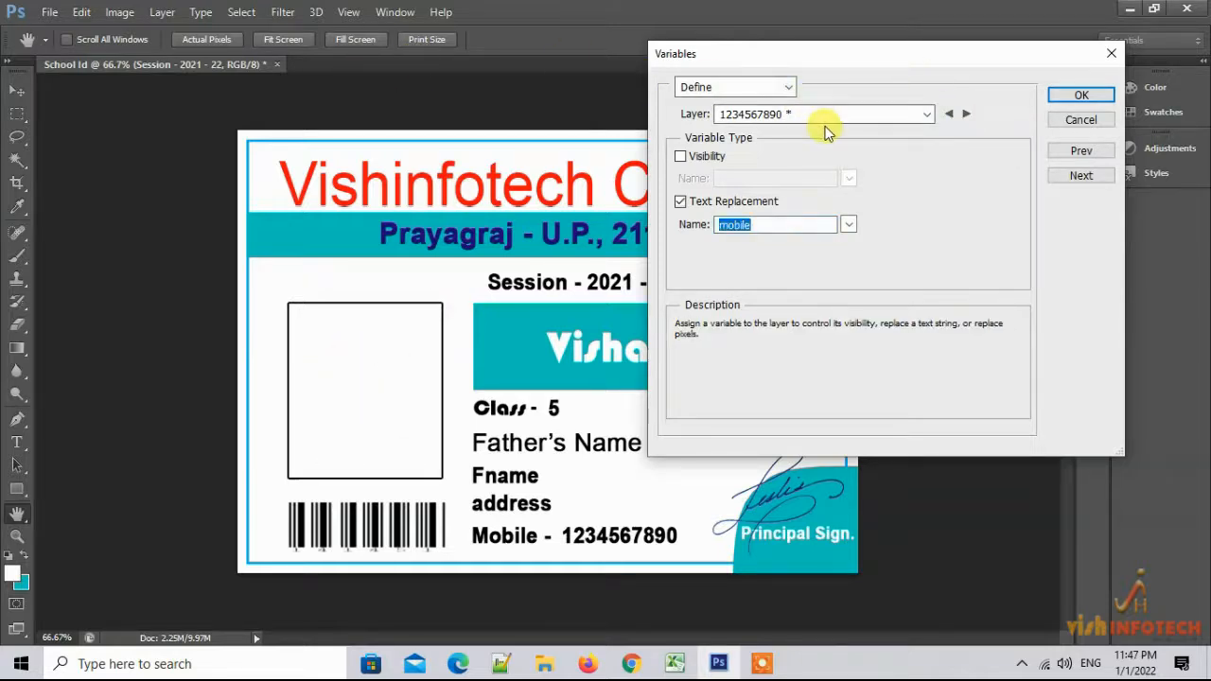
click(925, 115)
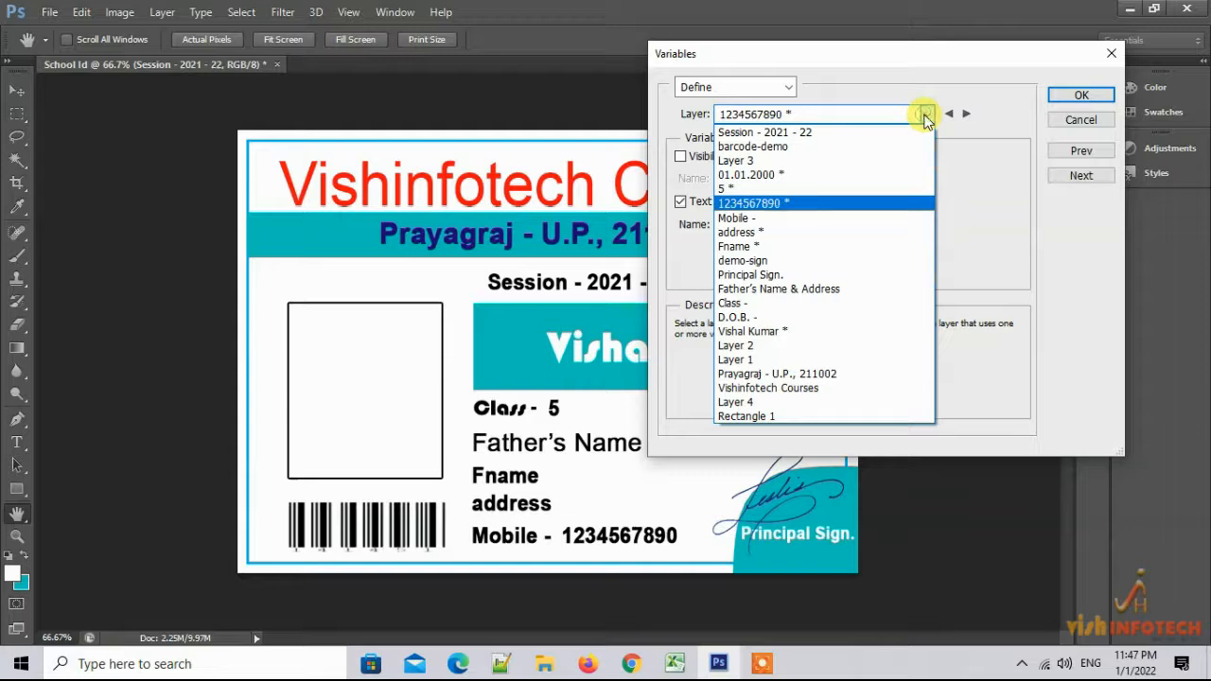
click(925, 115)
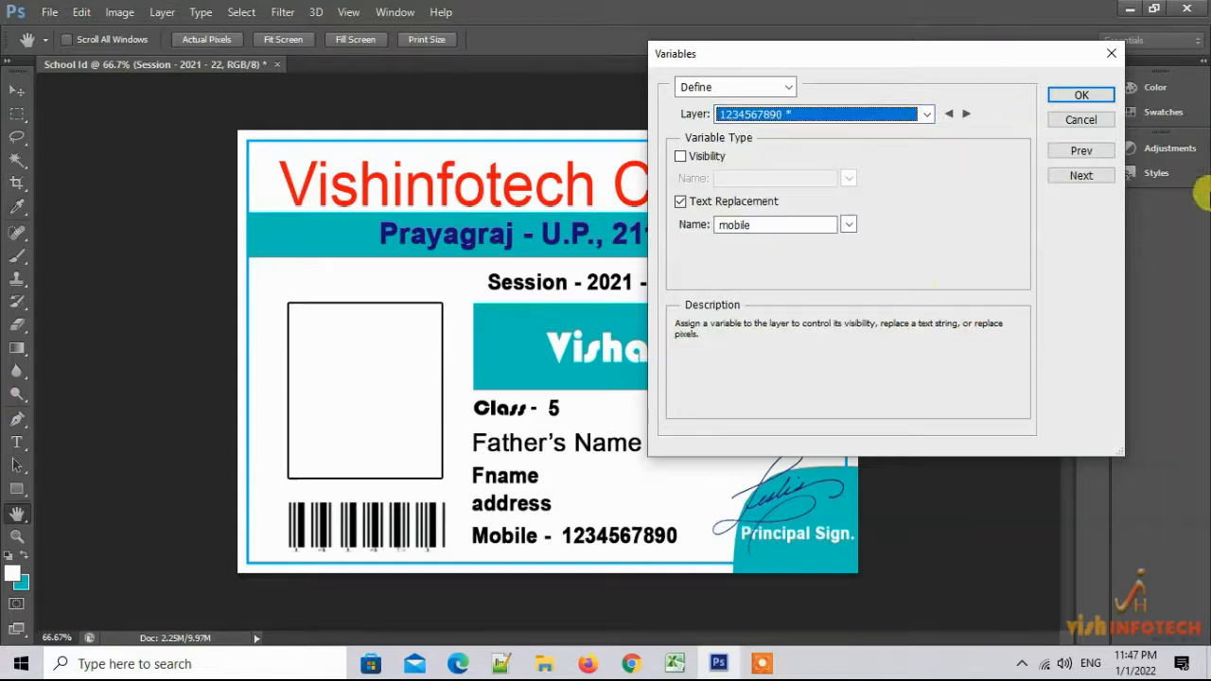
click(1079, 99)
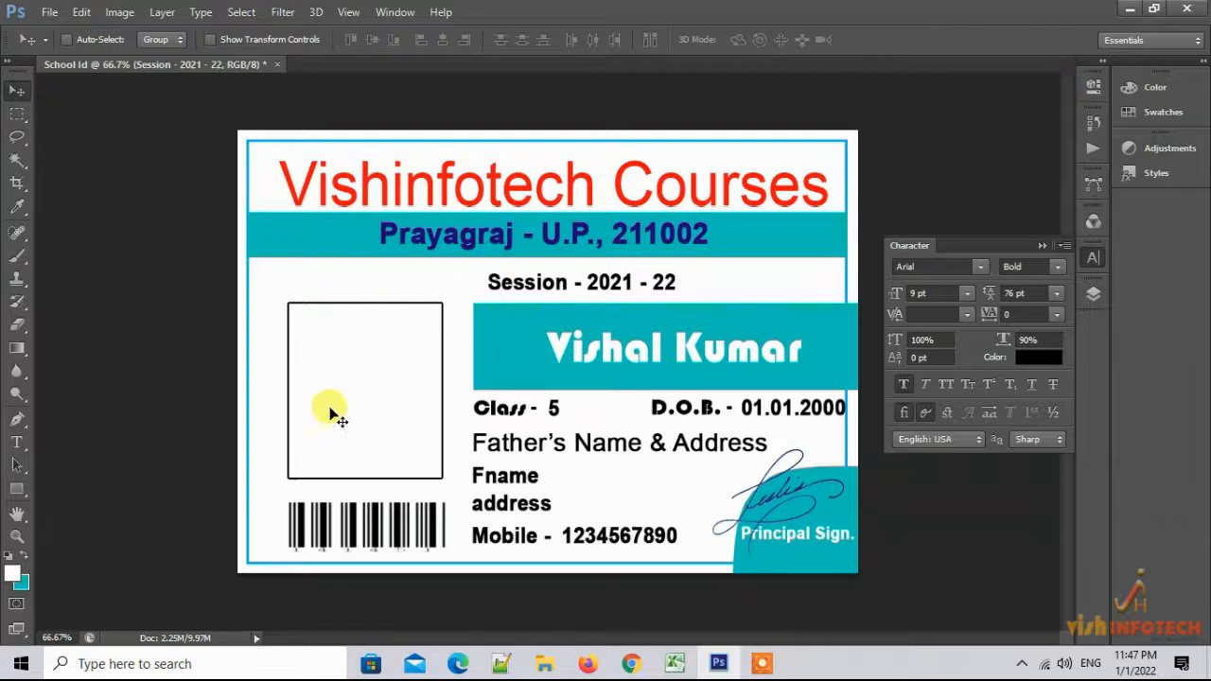
Select Layer 3, the photo frame, and open its Layer Style with the Stroke effect
right_click(379, 386)
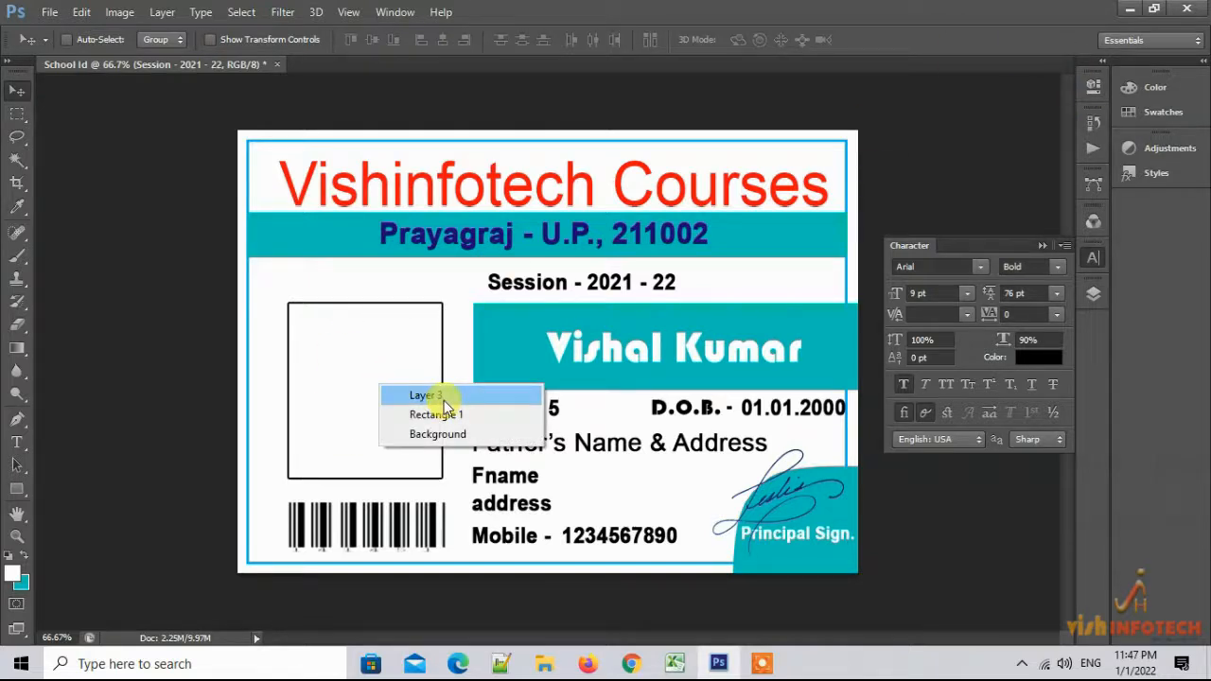
click(426, 396)
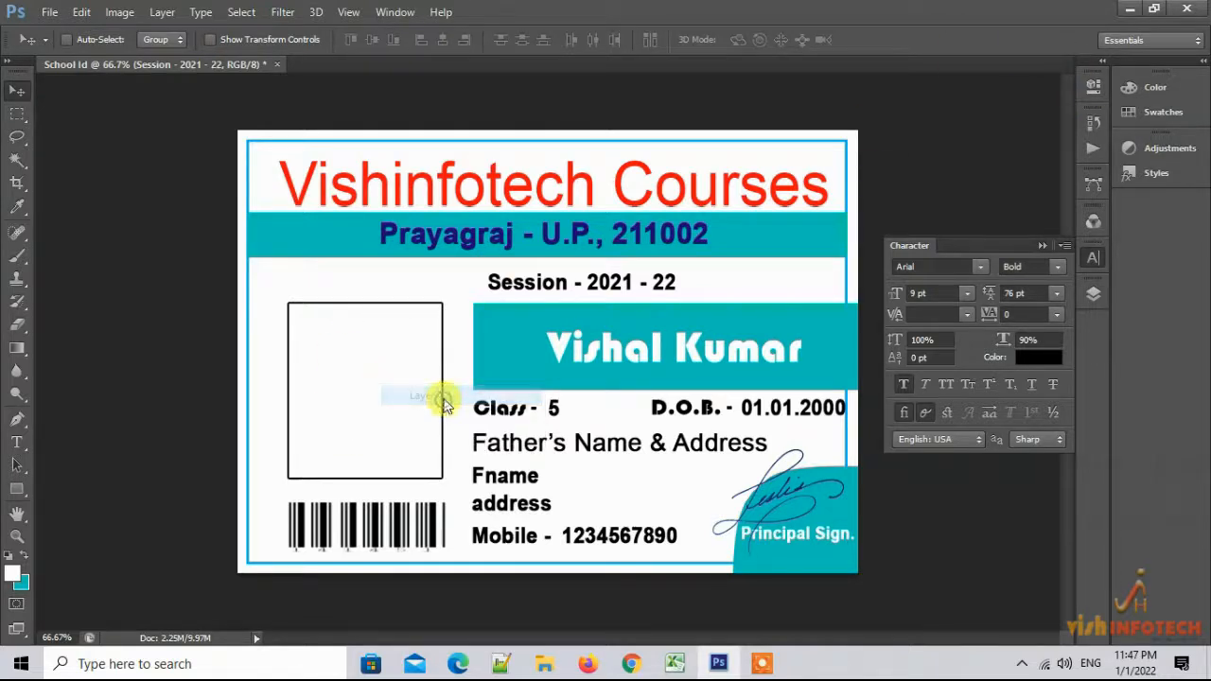
click(1094, 295)
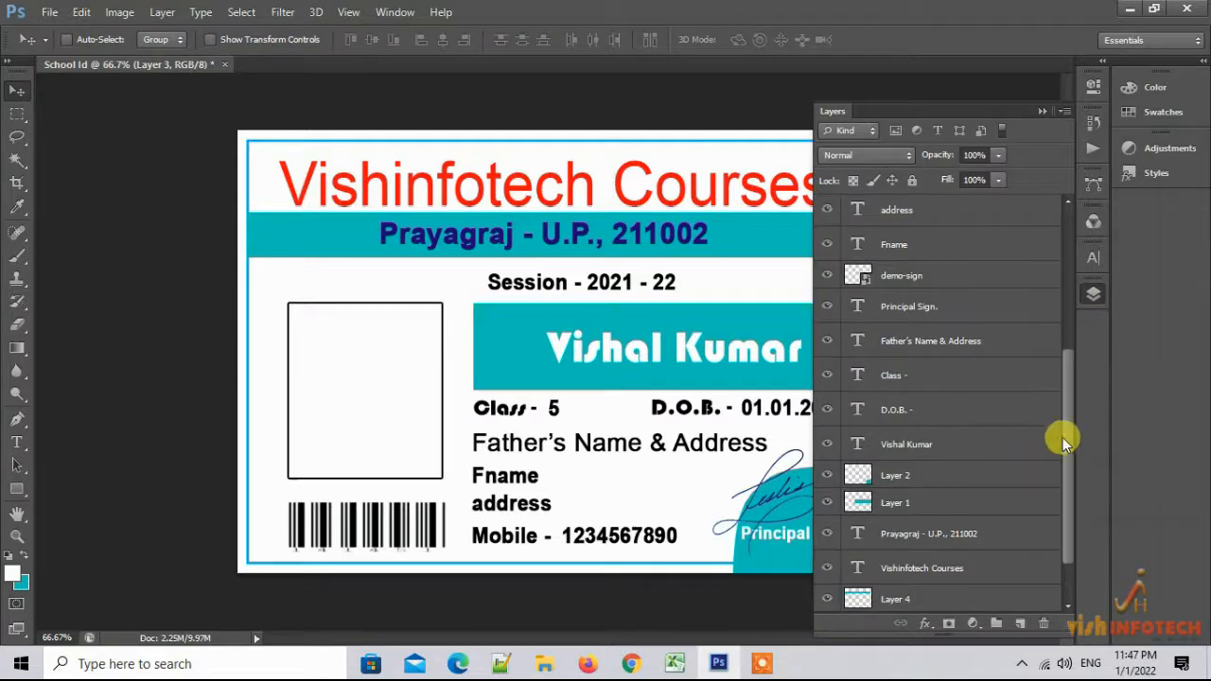
drag(1065, 424, 1077, 289)
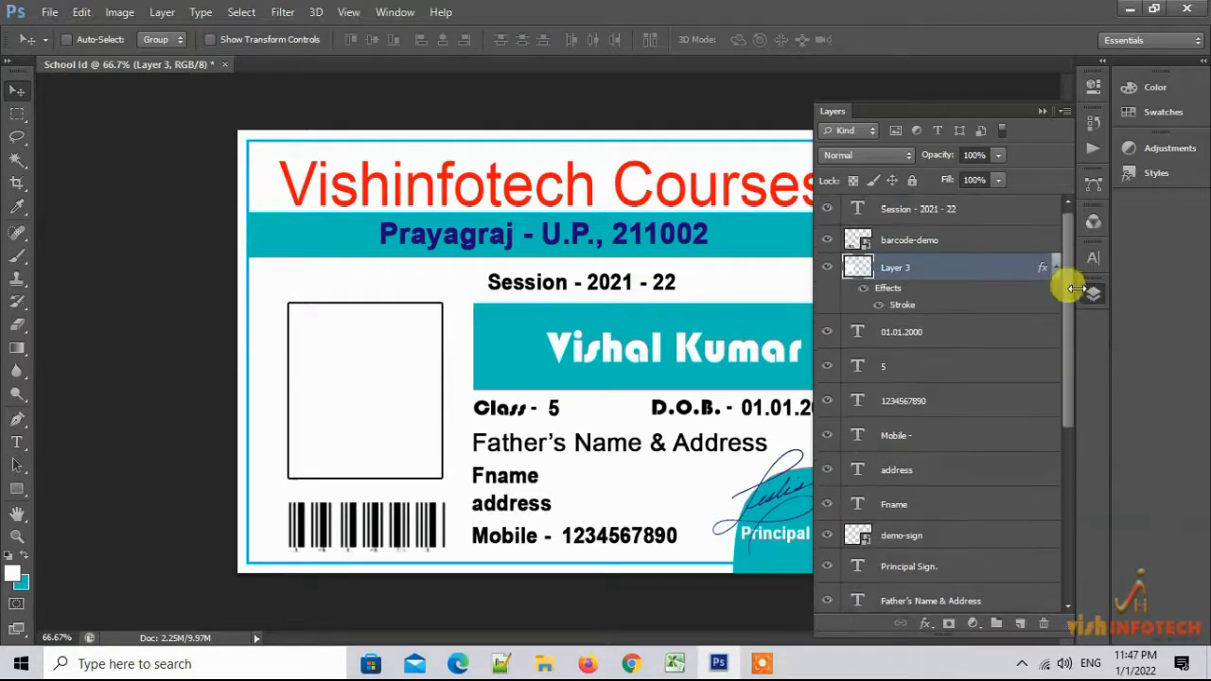
double_click(900, 268)
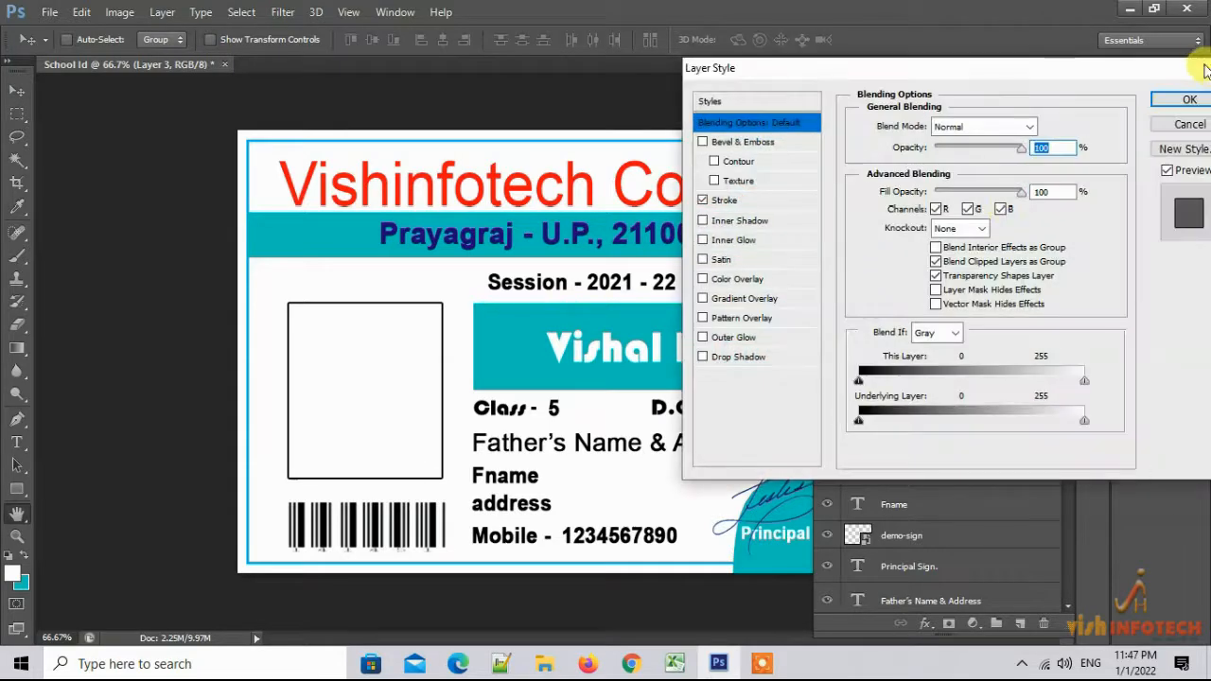
Cancel Layer Style and rename Layer 3 to pic
click(1174, 125)
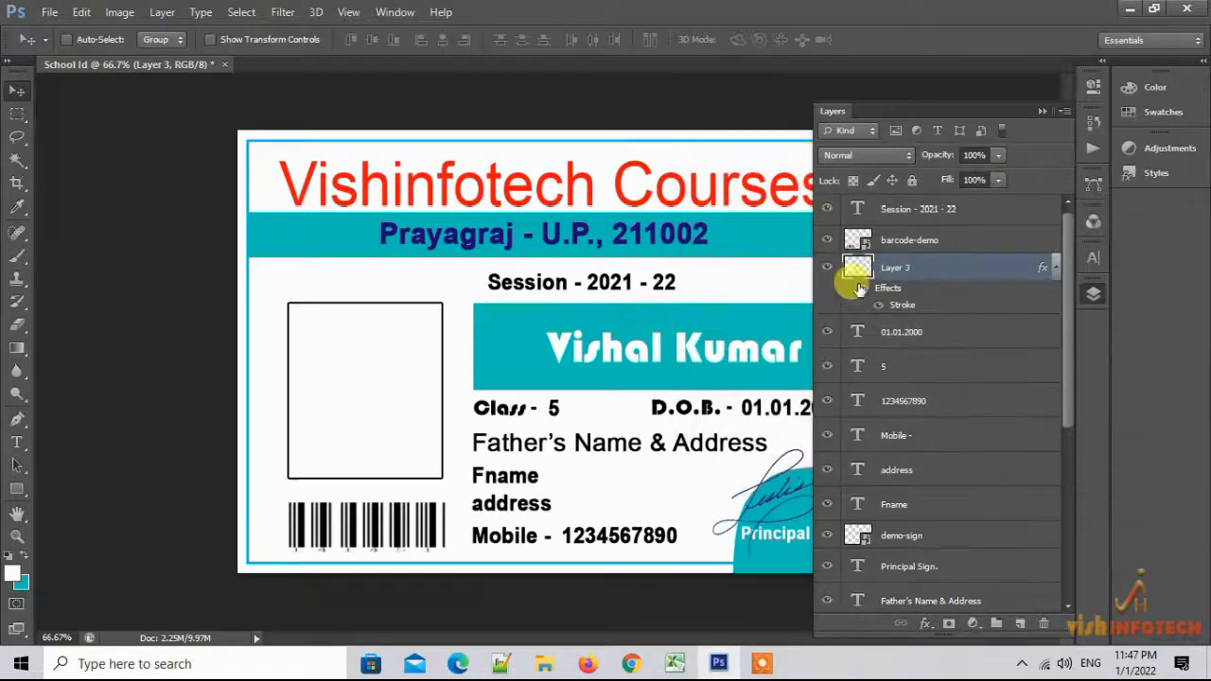
double_click(894, 268)
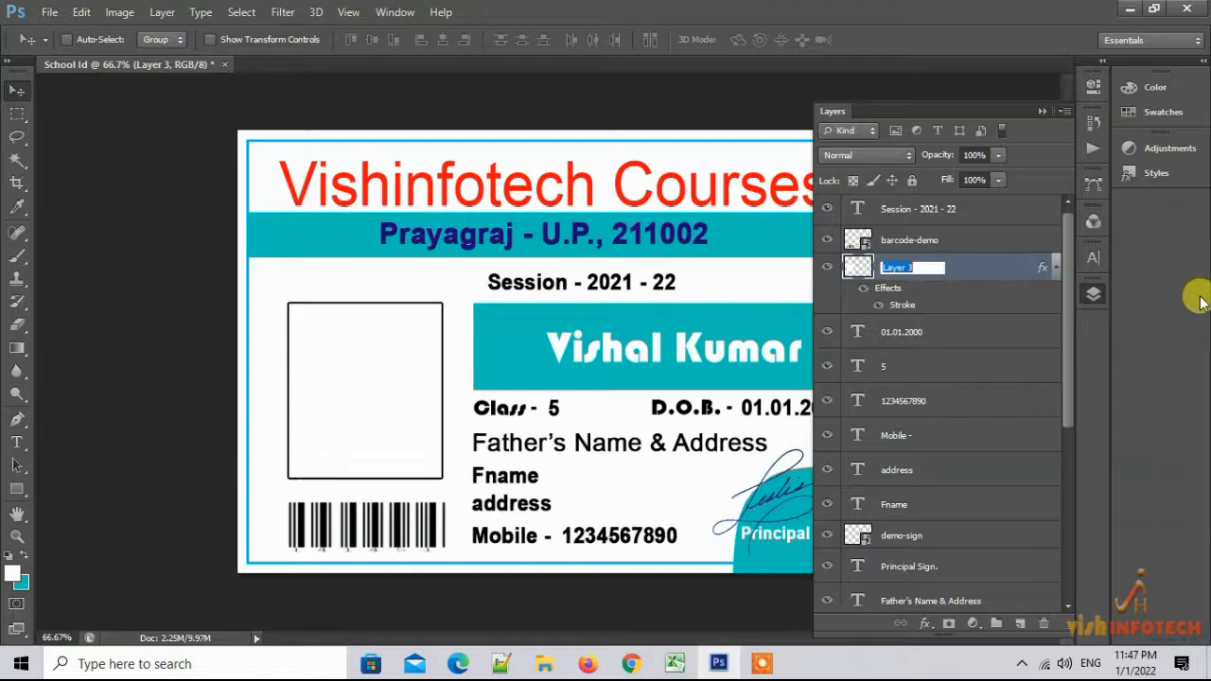
text(Ph)
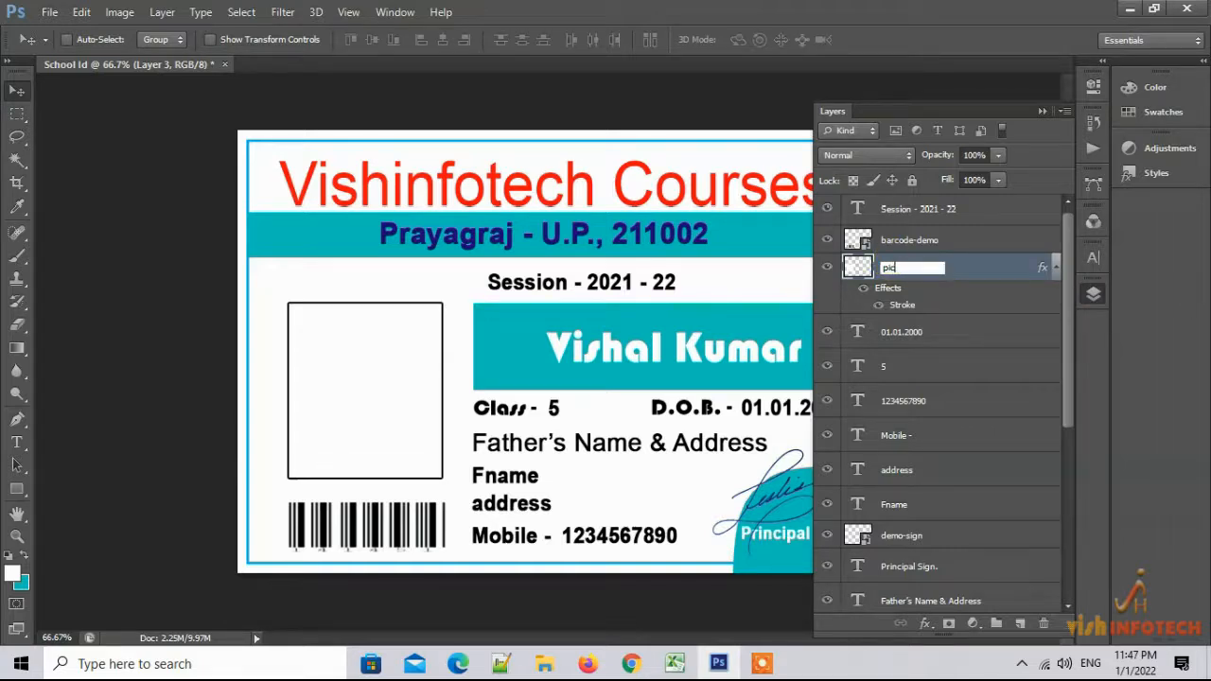
click(975, 299)
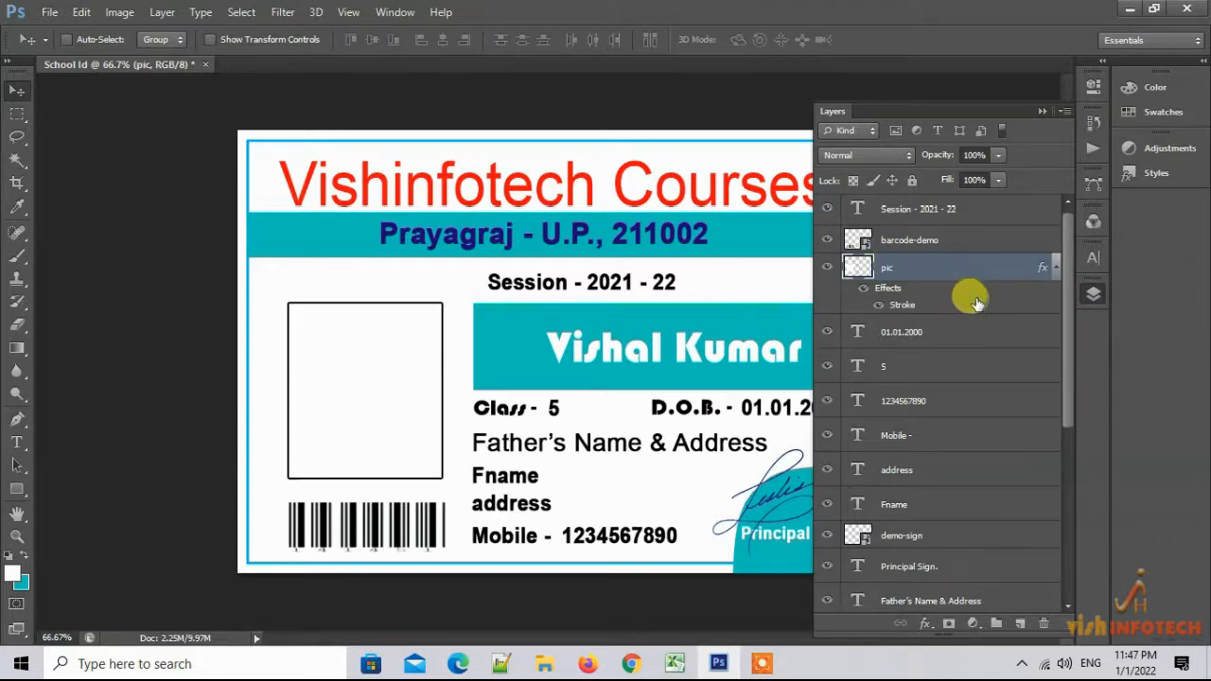
Open the Variables Define dialog with the pic layer selected
click(120, 12)
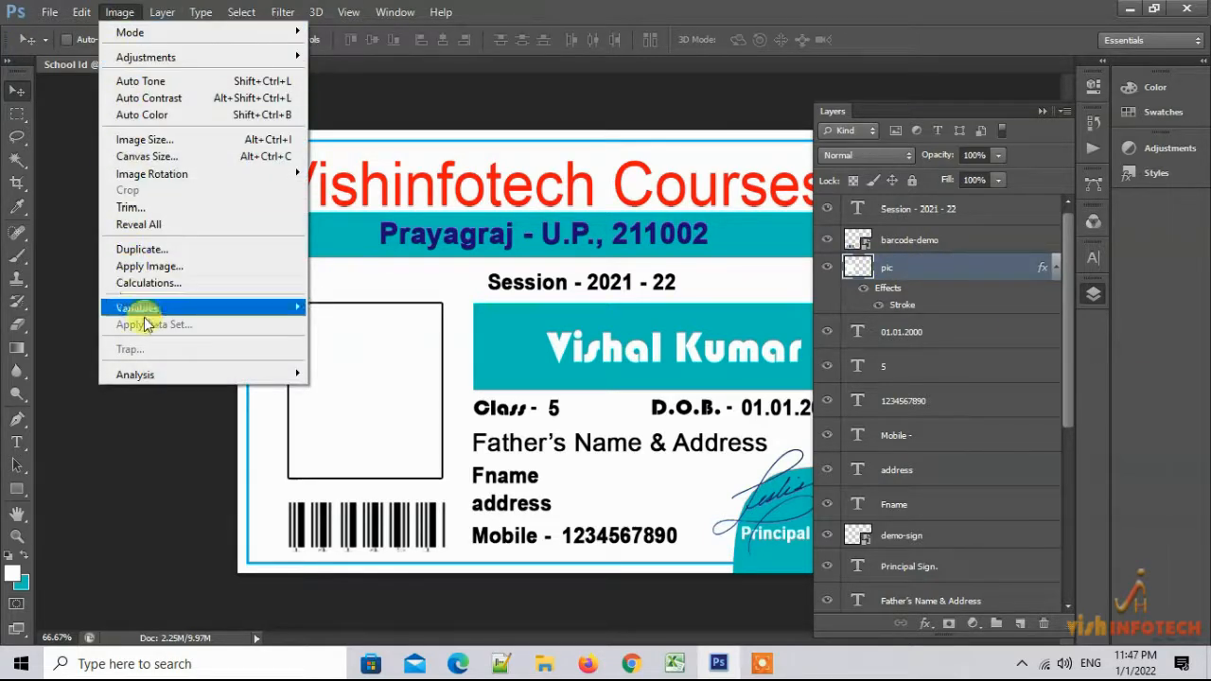
mouse_move(211, 309)
click(343, 308)
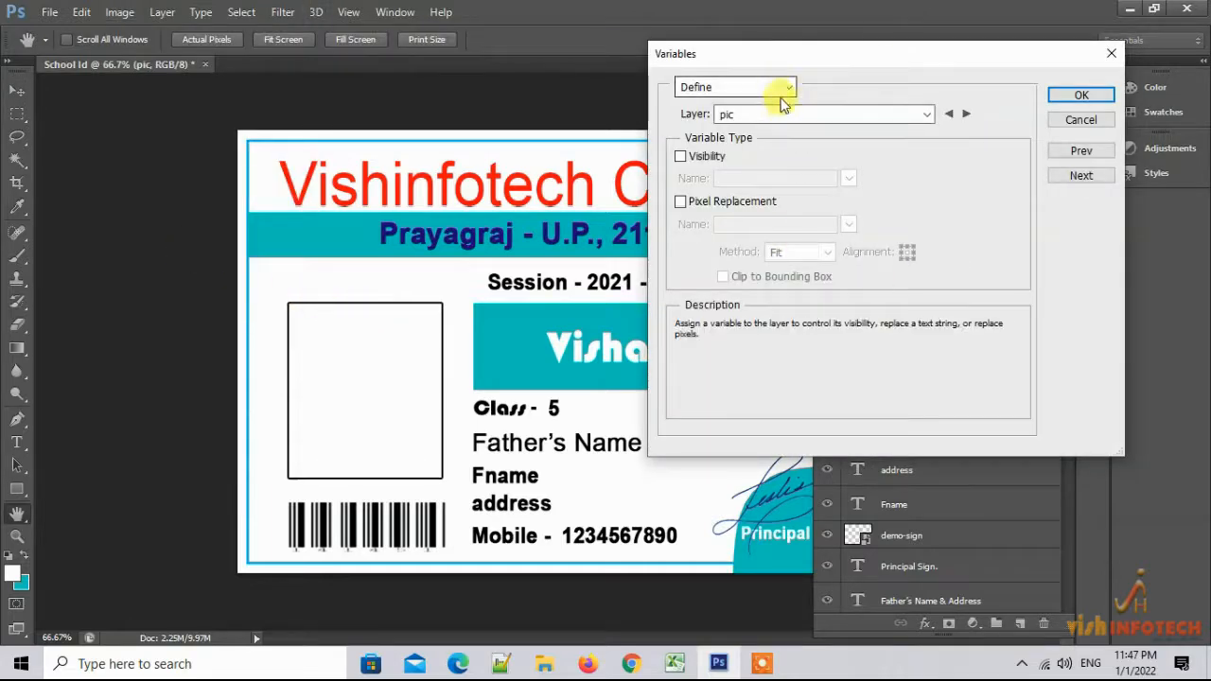
click(927, 121)
click(928, 121)
click(928, 121)
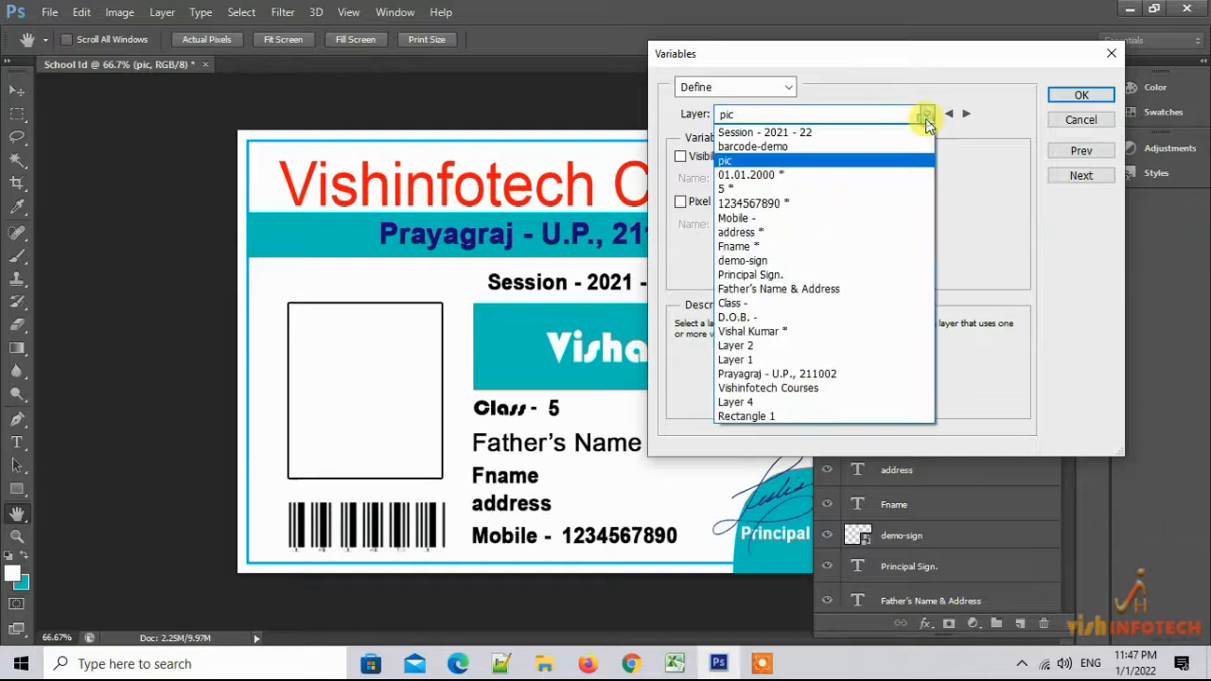
click(928, 121)
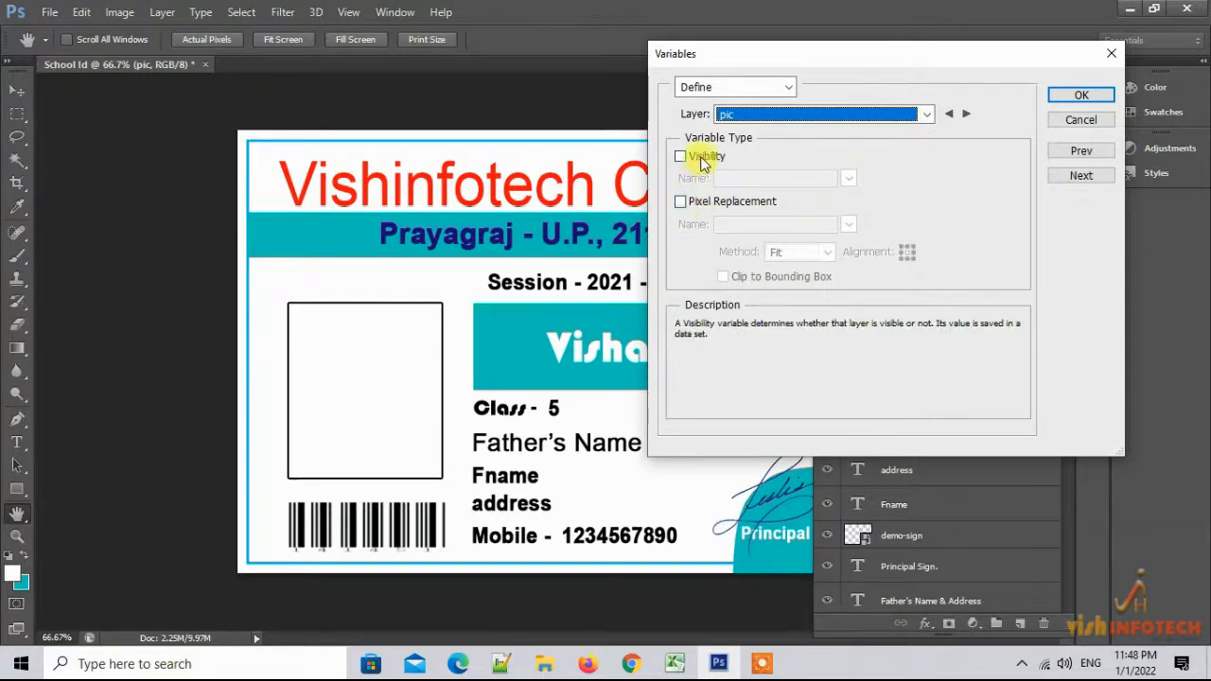
Enable Pixel Replacement named image with the Conform method and confirm
click(681, 204)
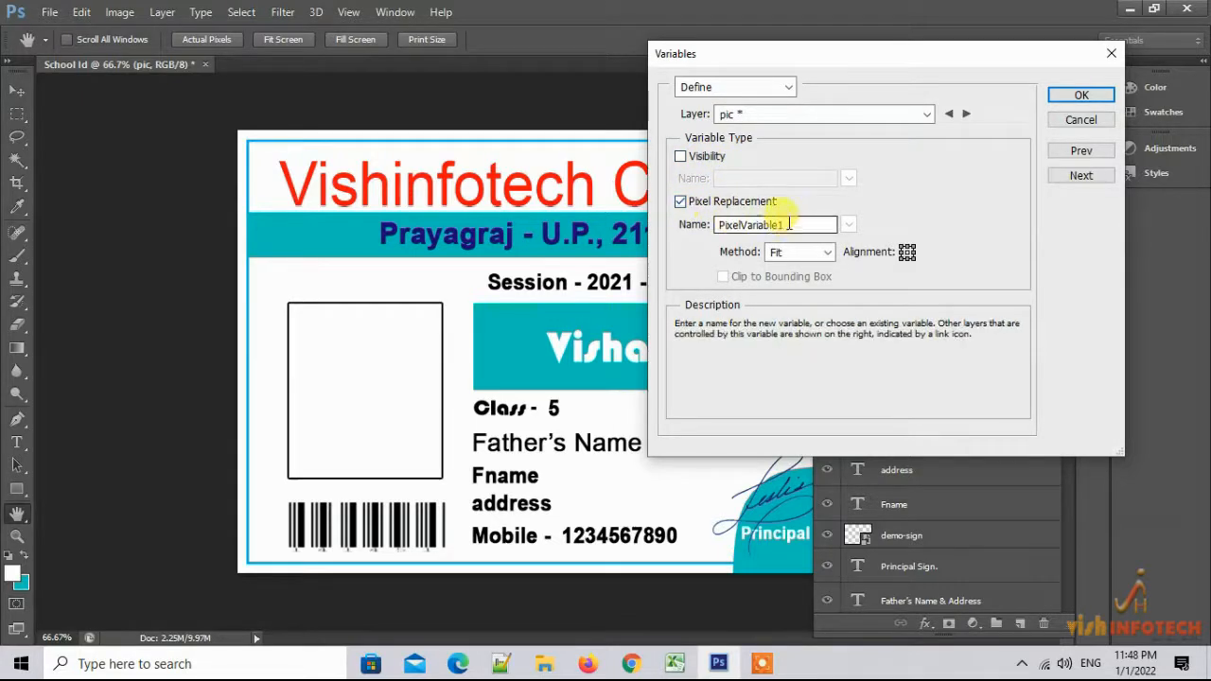
double_click(716, 224)
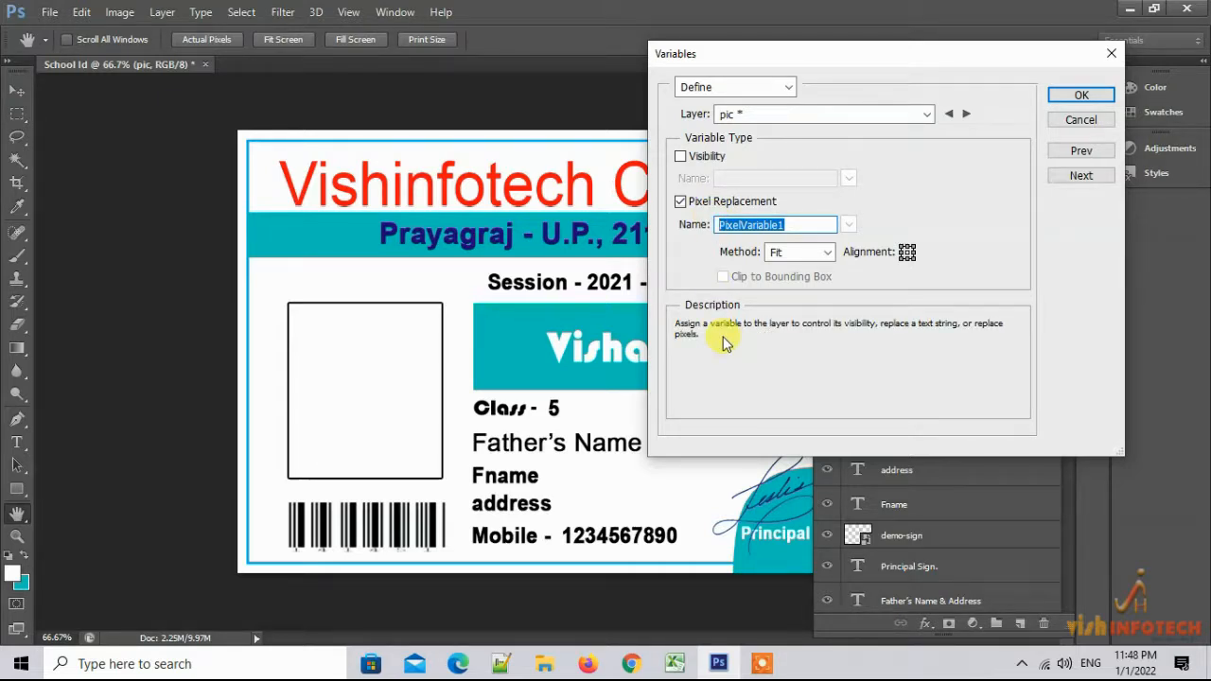
text(image)
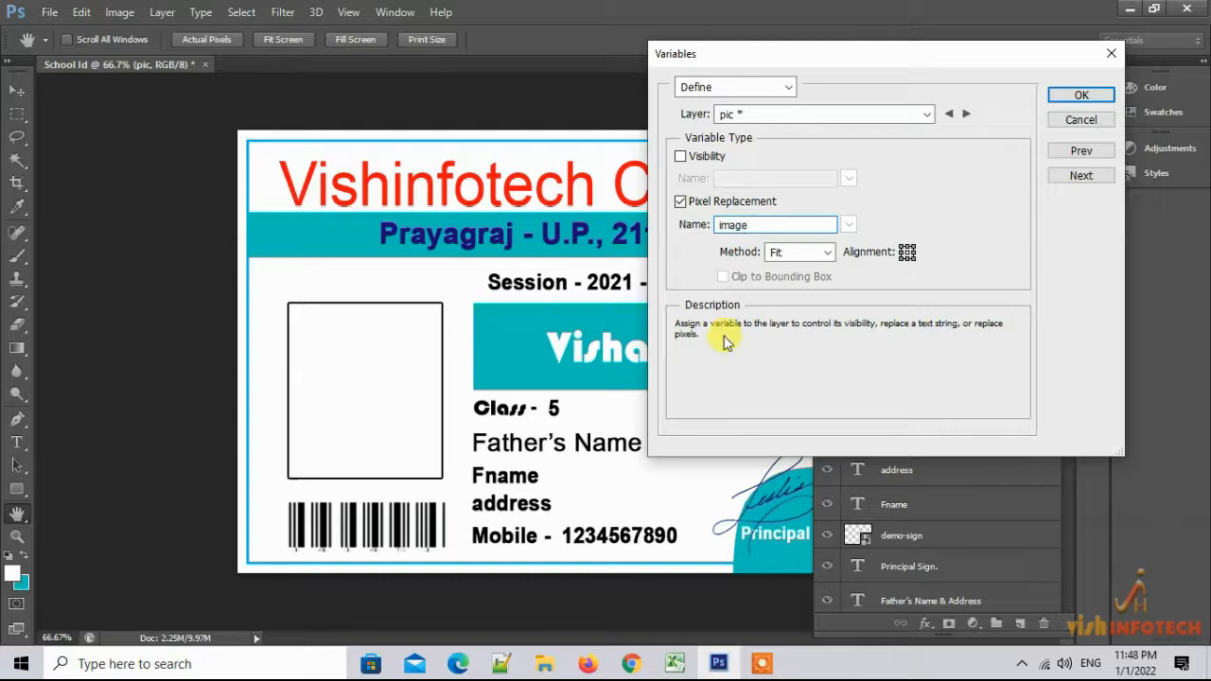
click(827, 252)
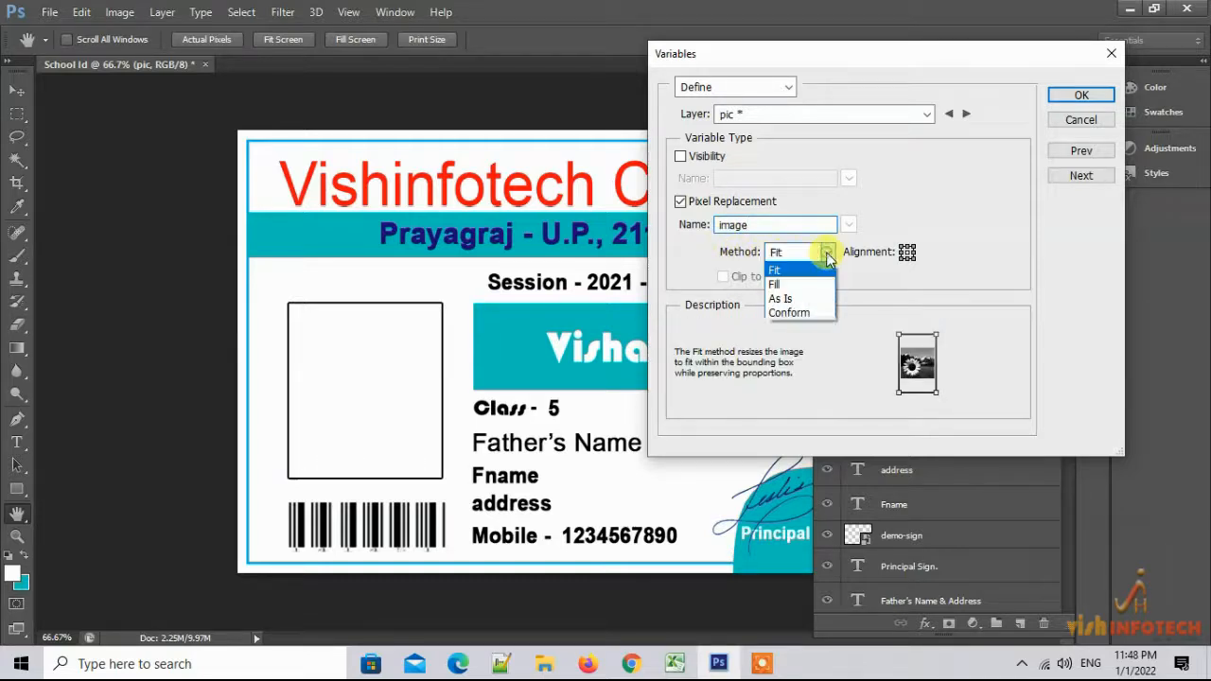
click(806, 313)
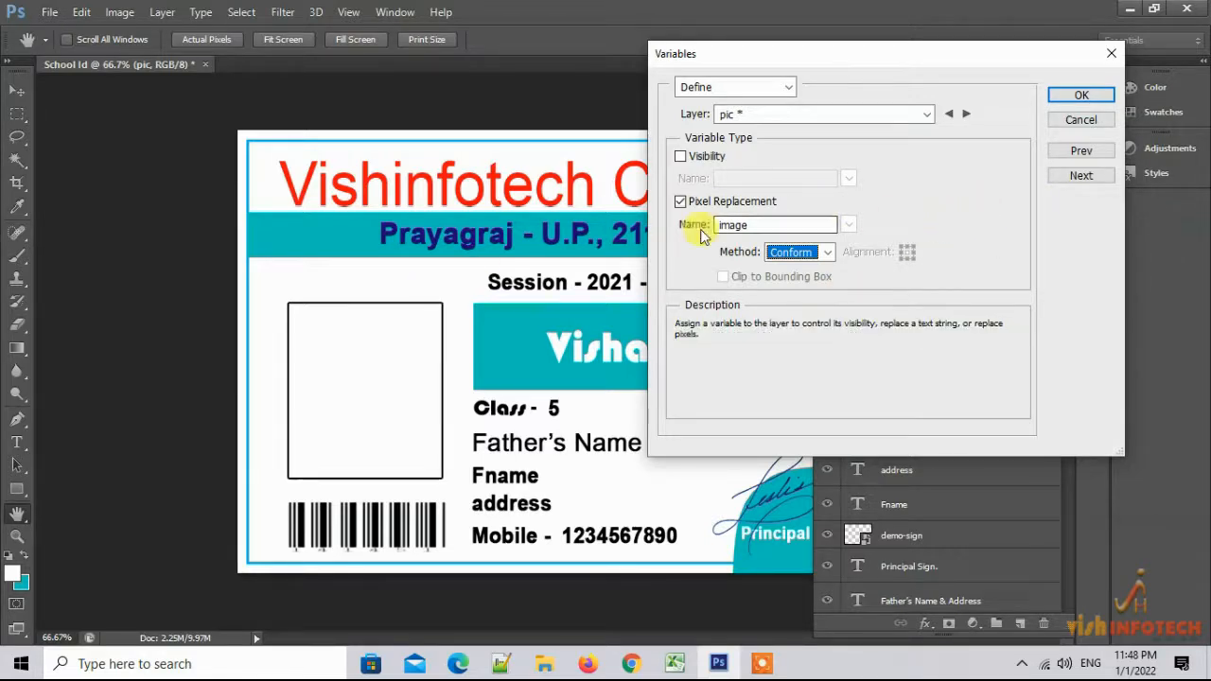
click(1083, 95)
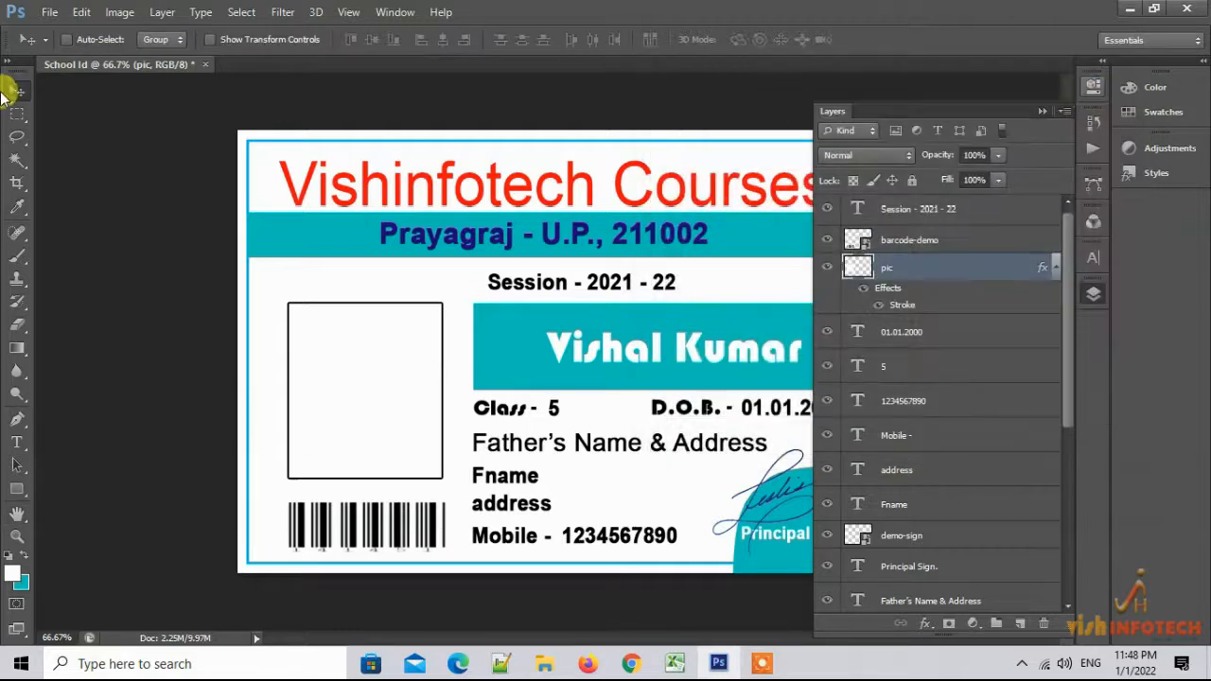
Save the card as School Id.psd with Maximize Compatibility, then bring up the blank Excel workbook
click(50, 11)
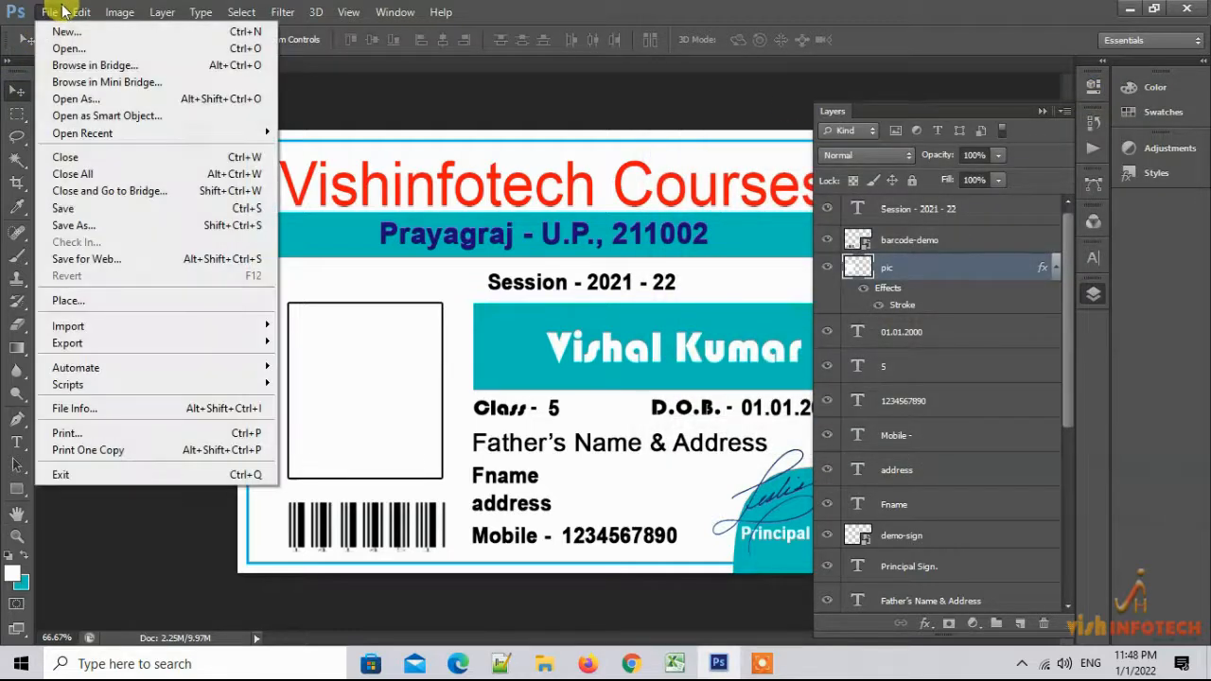
click(79, 212)
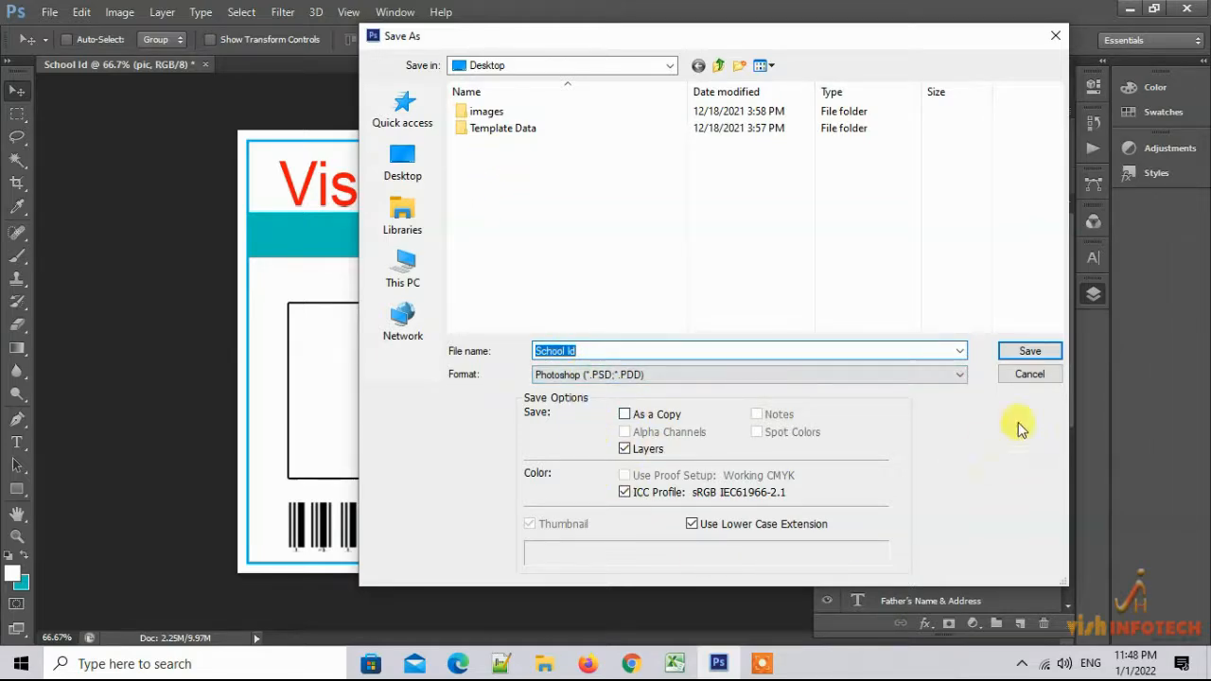
click(1028, 355)
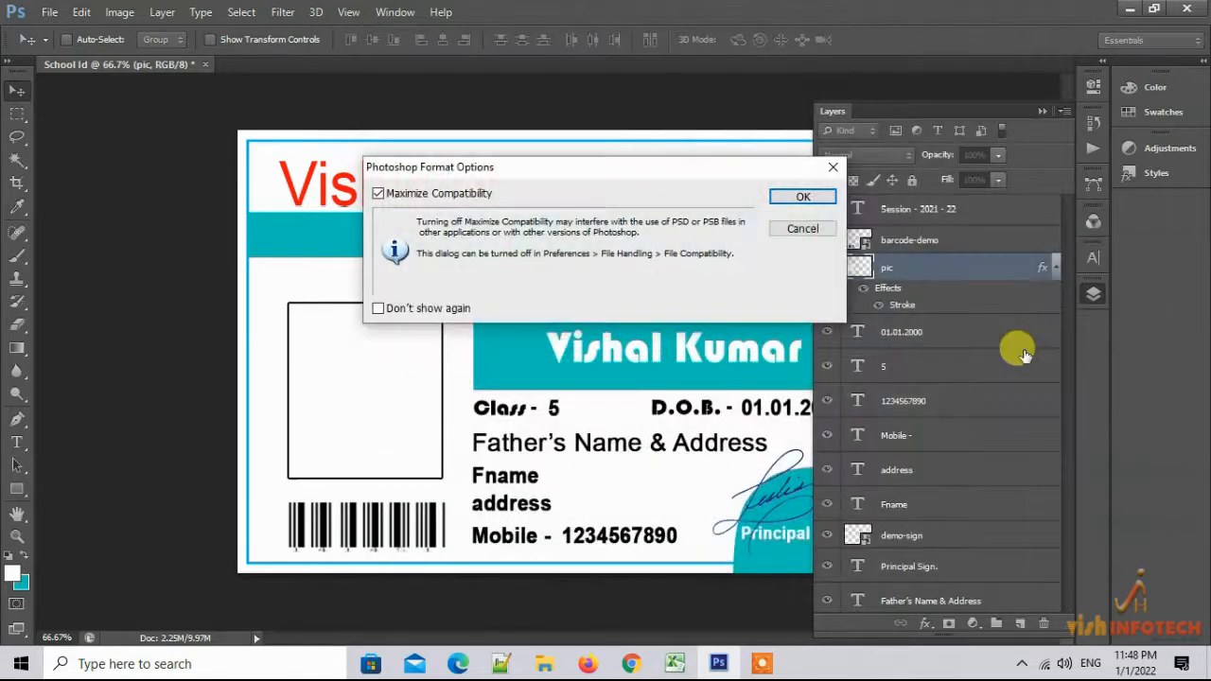
click(785, 195)
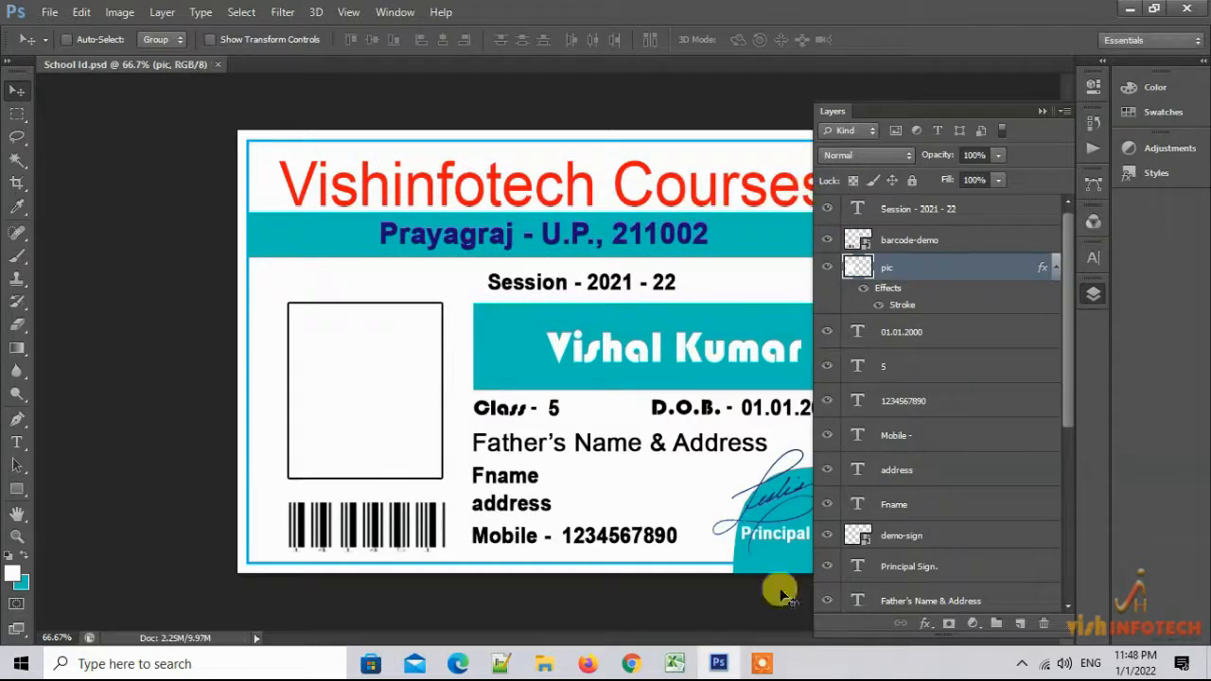
click(675, 663)
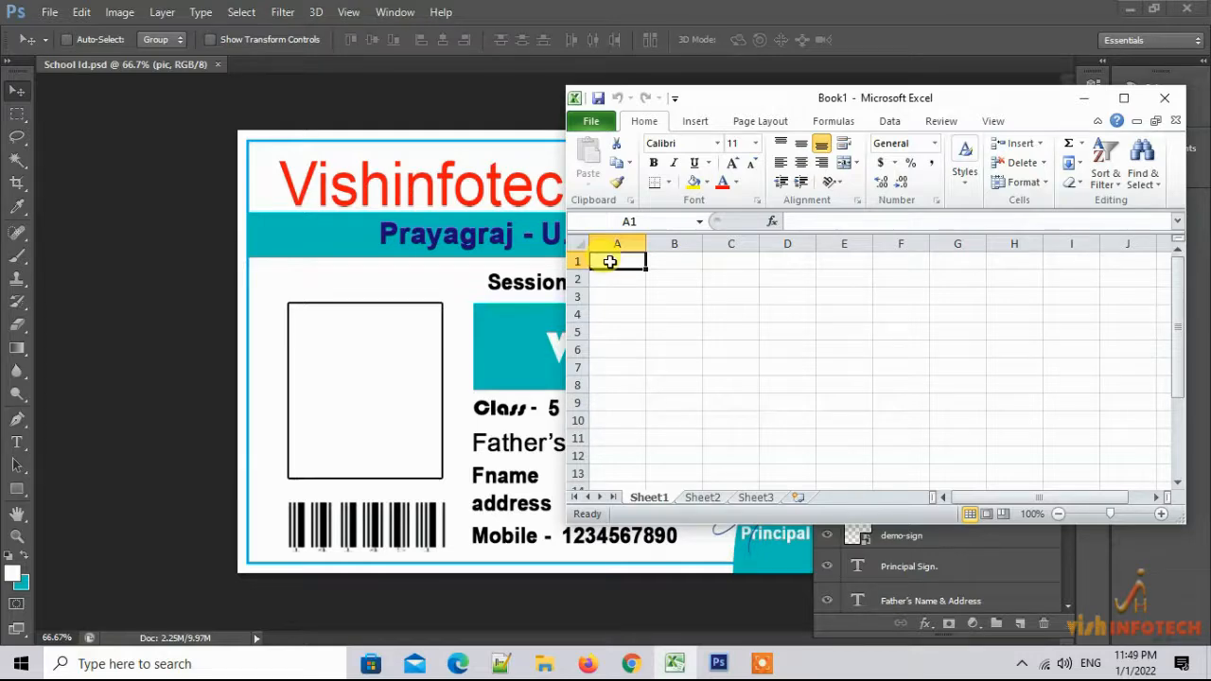
Shrink Photoshop to the left, collapse Layers, and zoom the card to 37%
click(1145, 10)
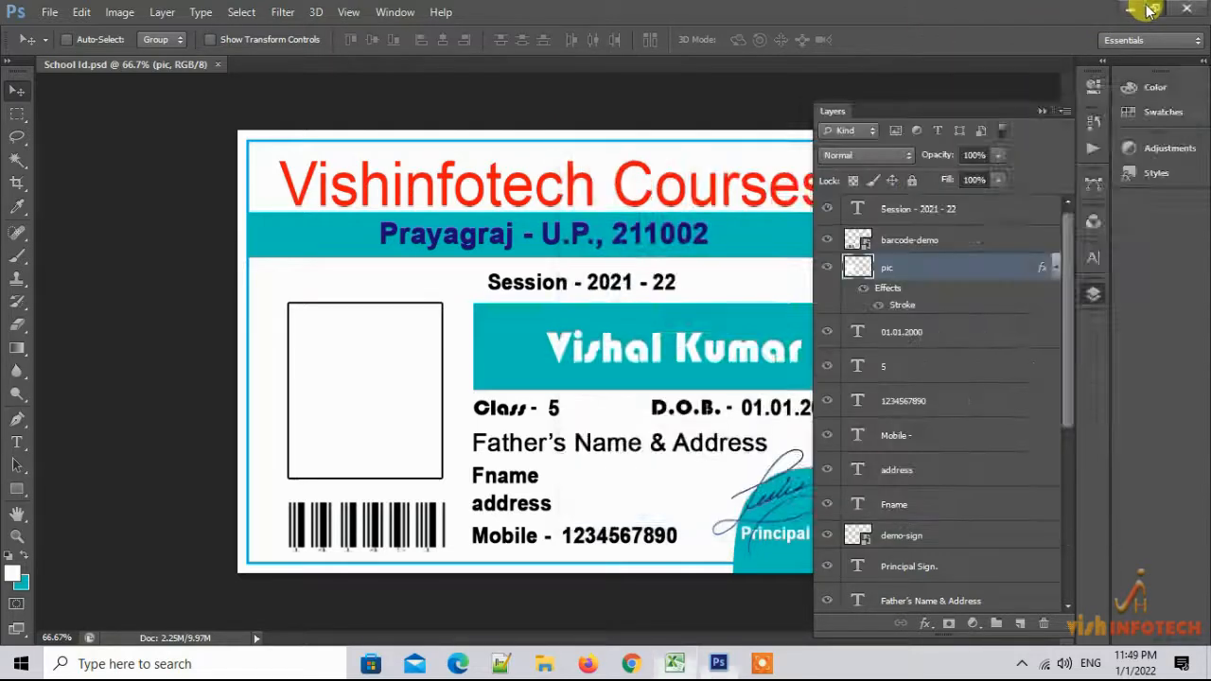
click(1150, 10)
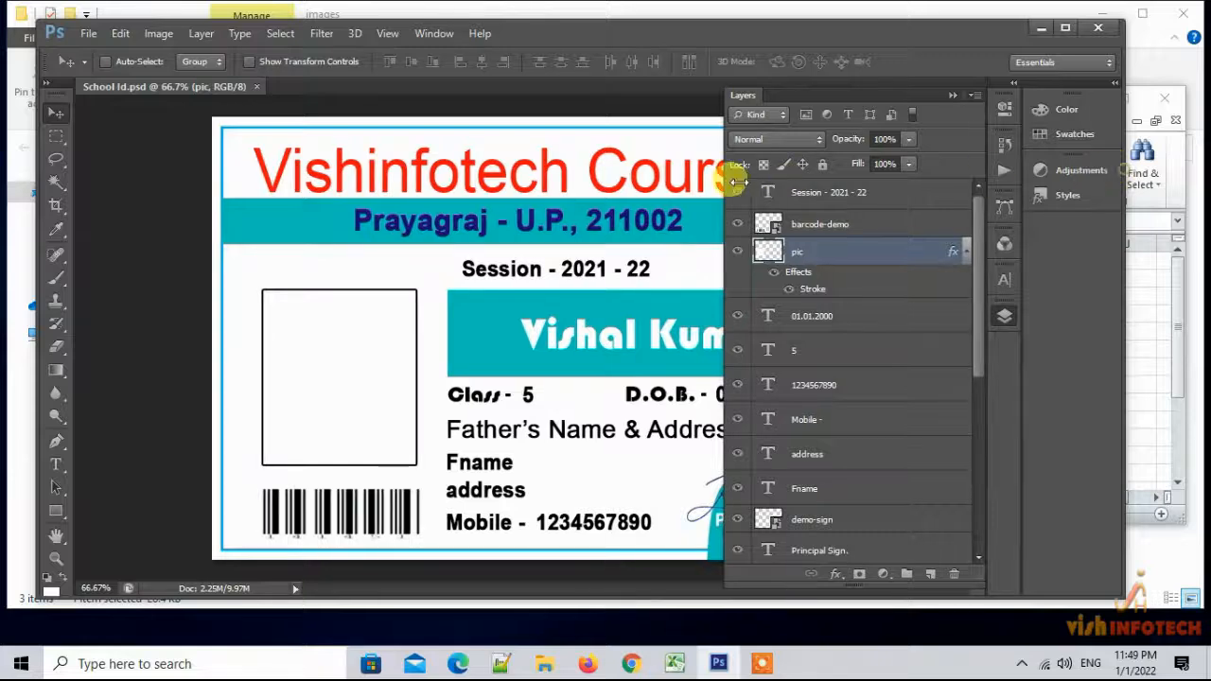
drag(739, 181, 657, 182)
click(487, 95)
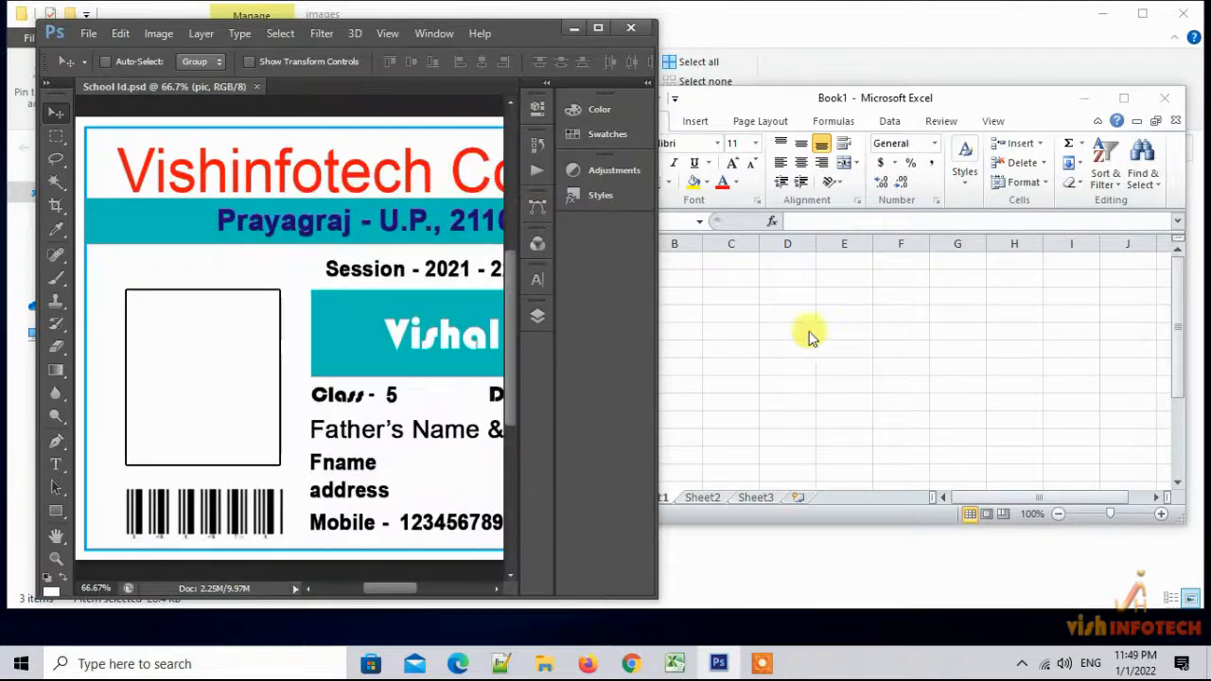
click(94, 587)
text(37)
key(Return)
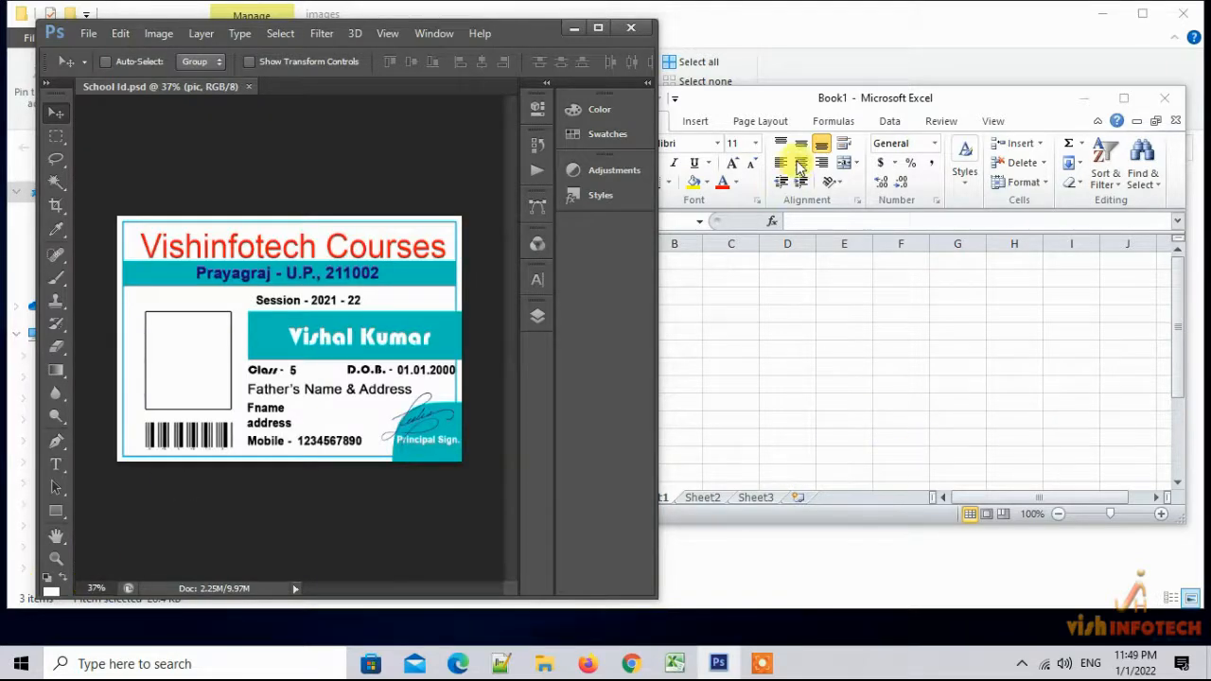
Minimize the images folder window and resize Excel to sit on the right
click(814, 58)
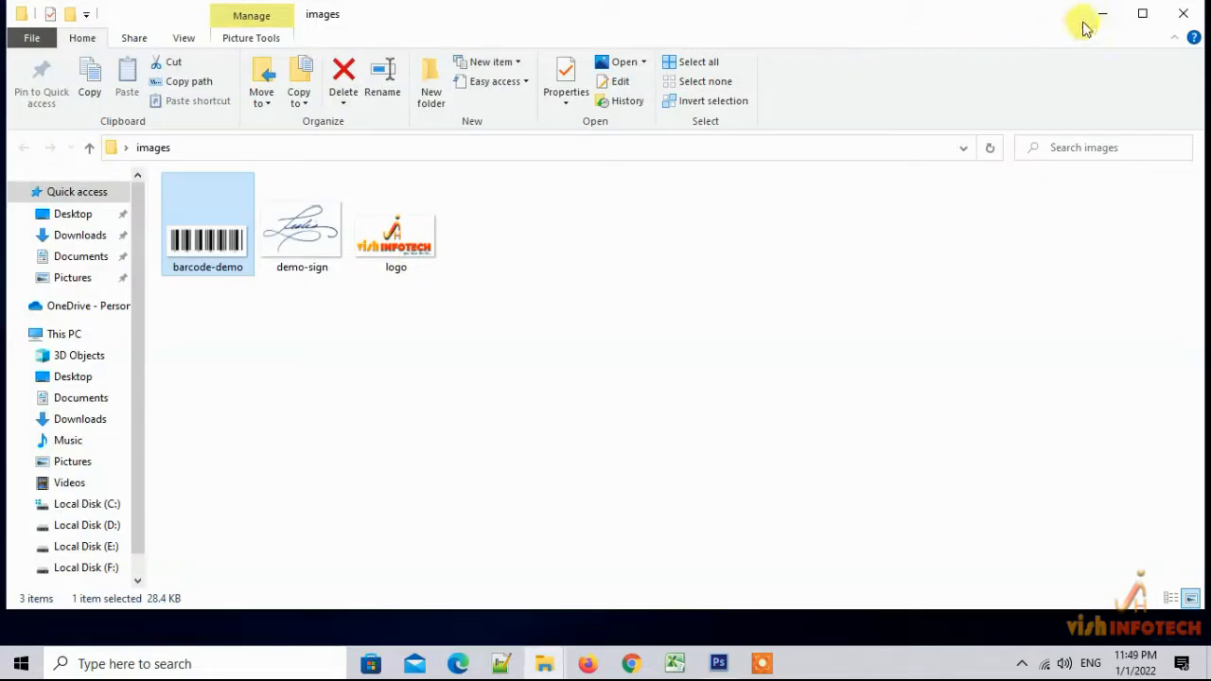
click(1102, 13)
click(749, 102)
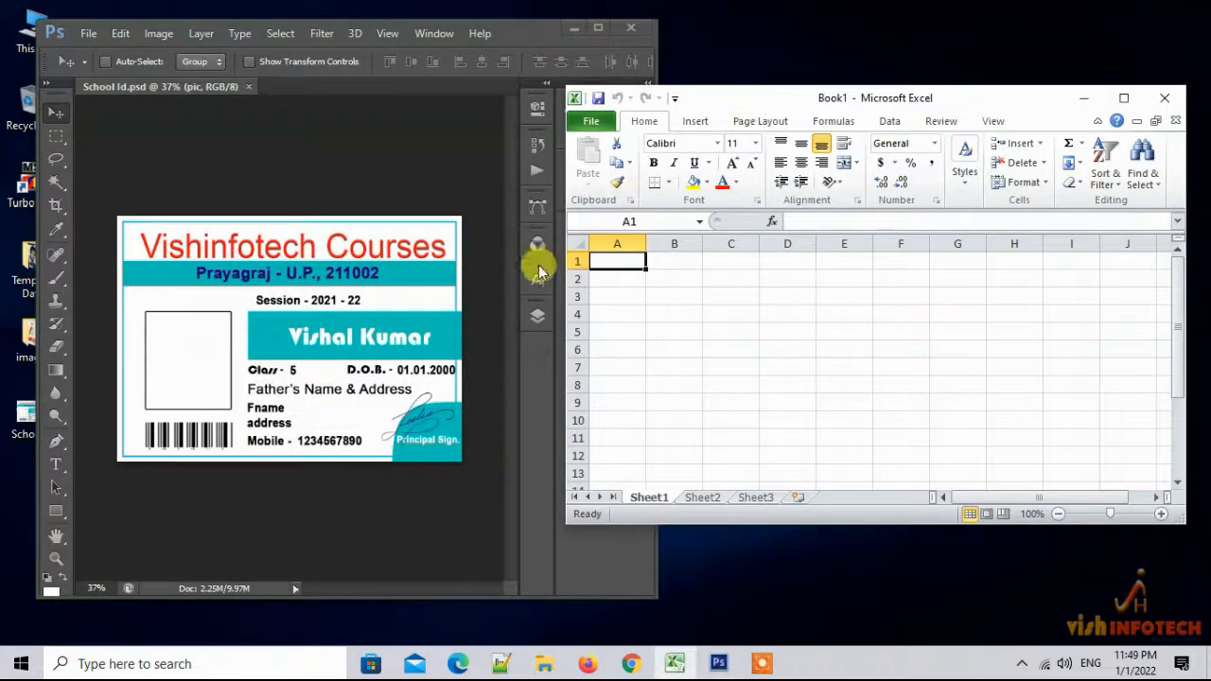
drag(569, 254, 672, 232)
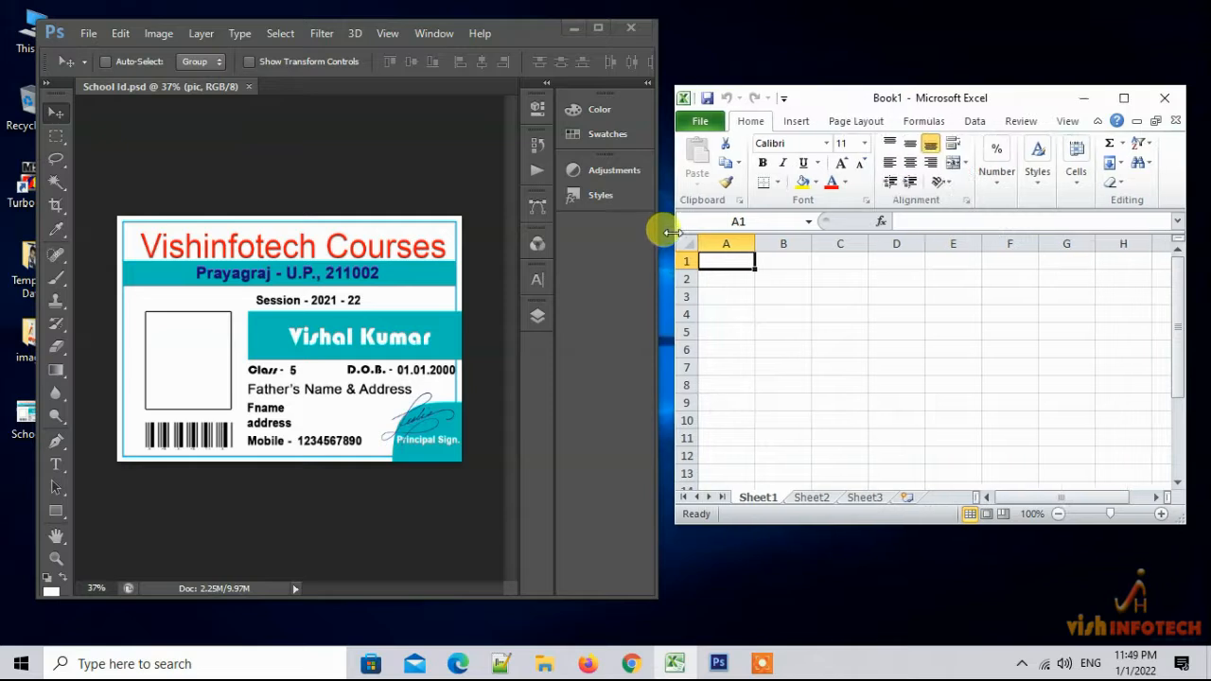
Enter headers student_name, class, dob and fname into A1:D1
click(716, 260)
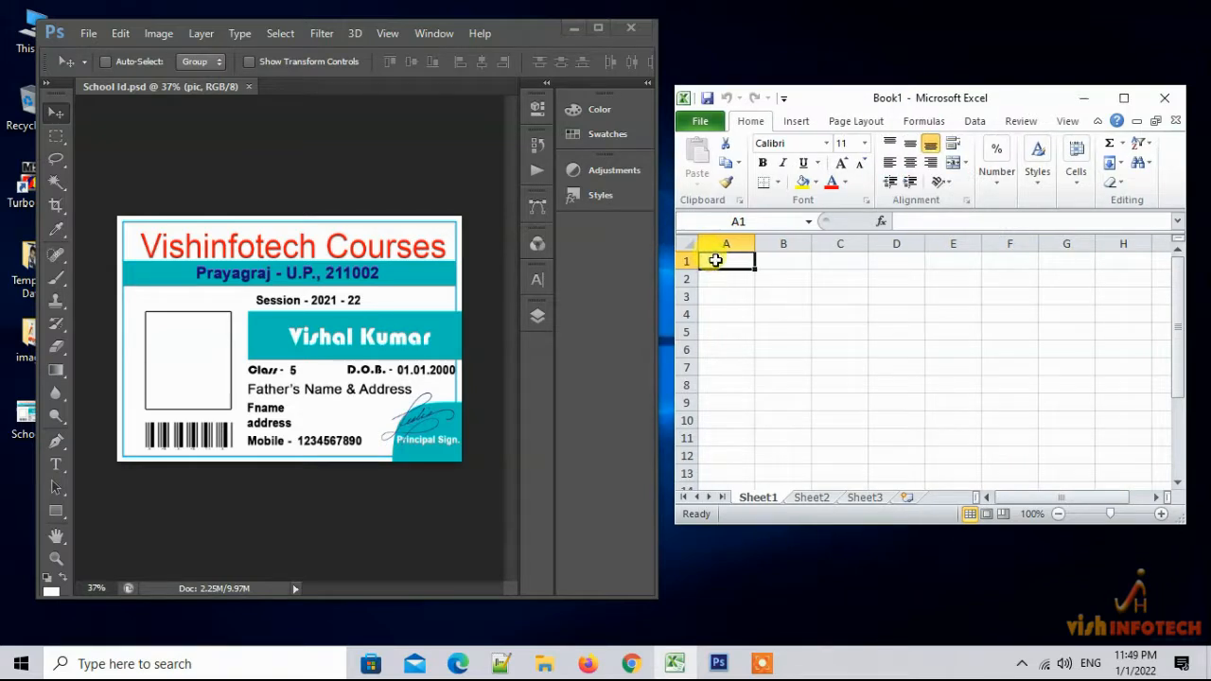
text(name)
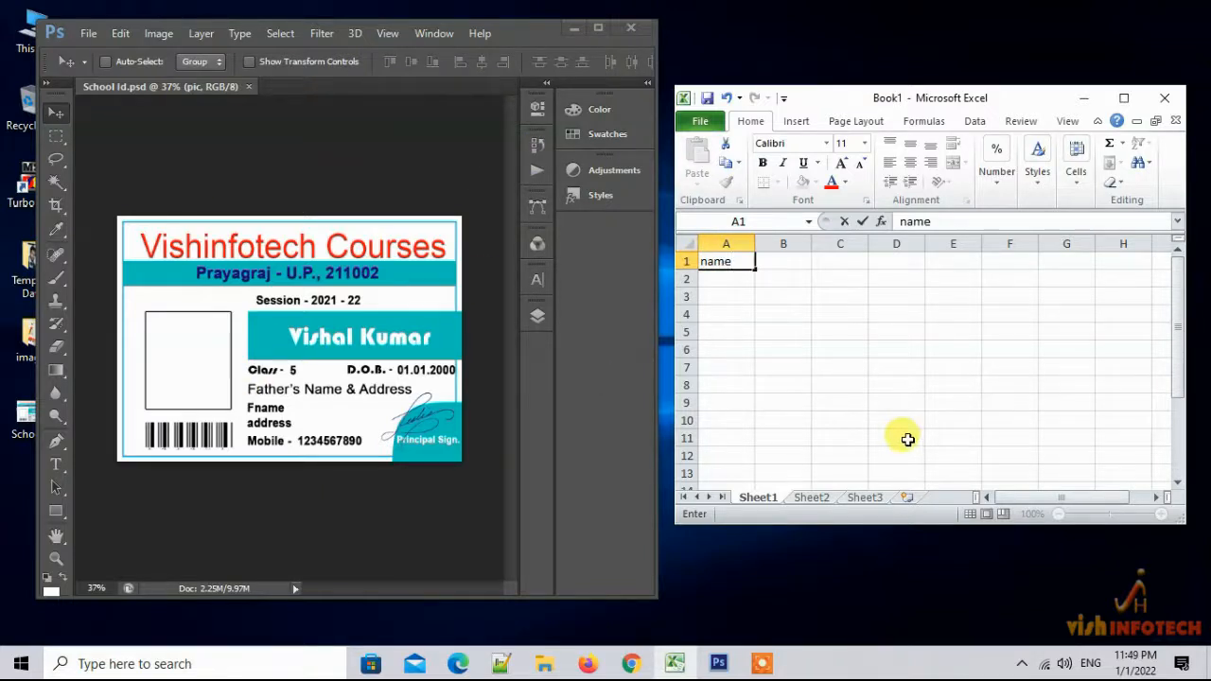
key(BackSpace)
key(BackSpace)
text(ame)
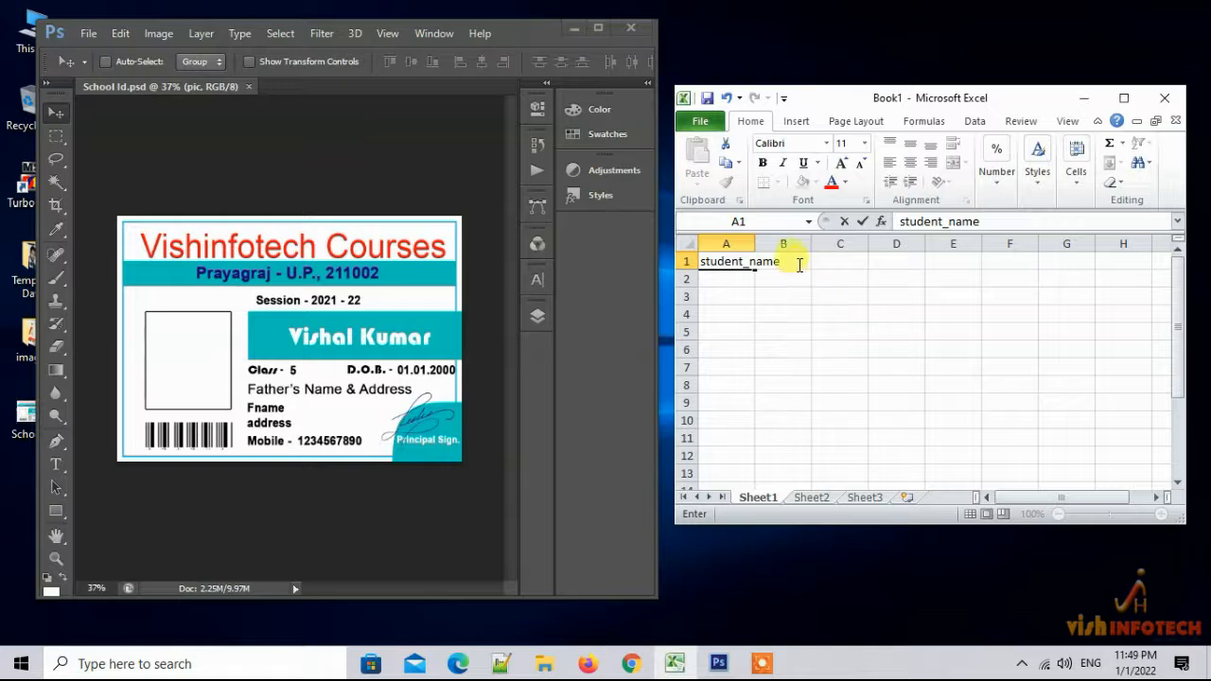
click(798, 260)
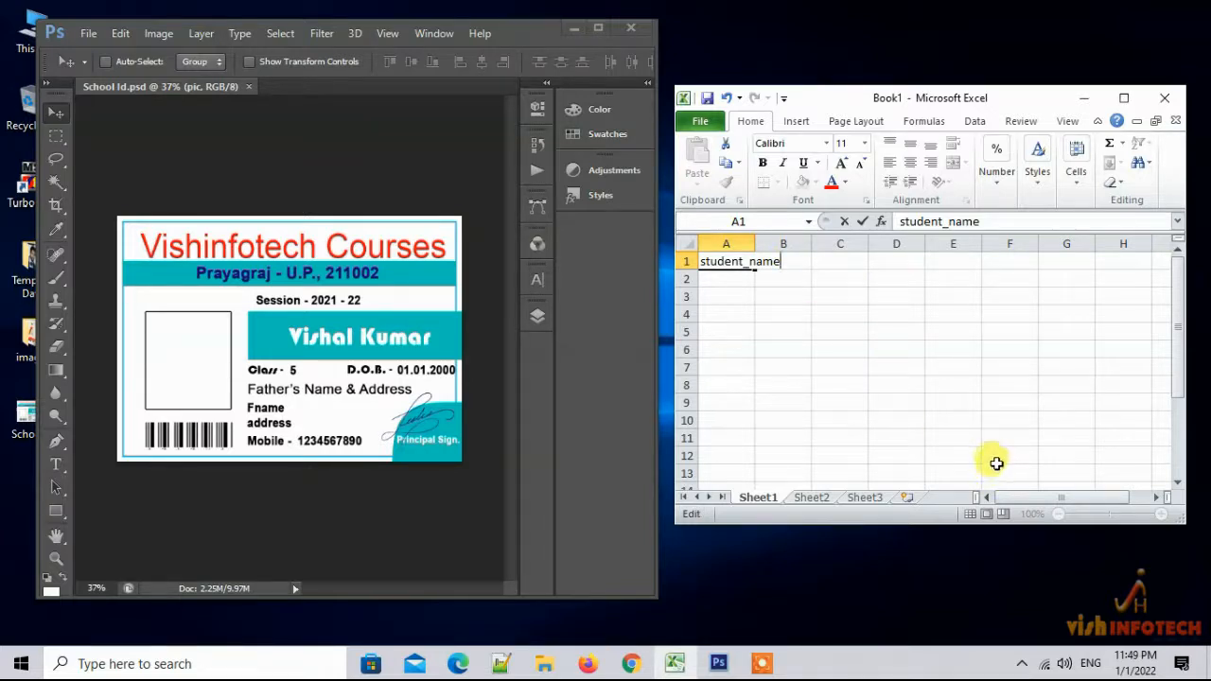
key(Tab)
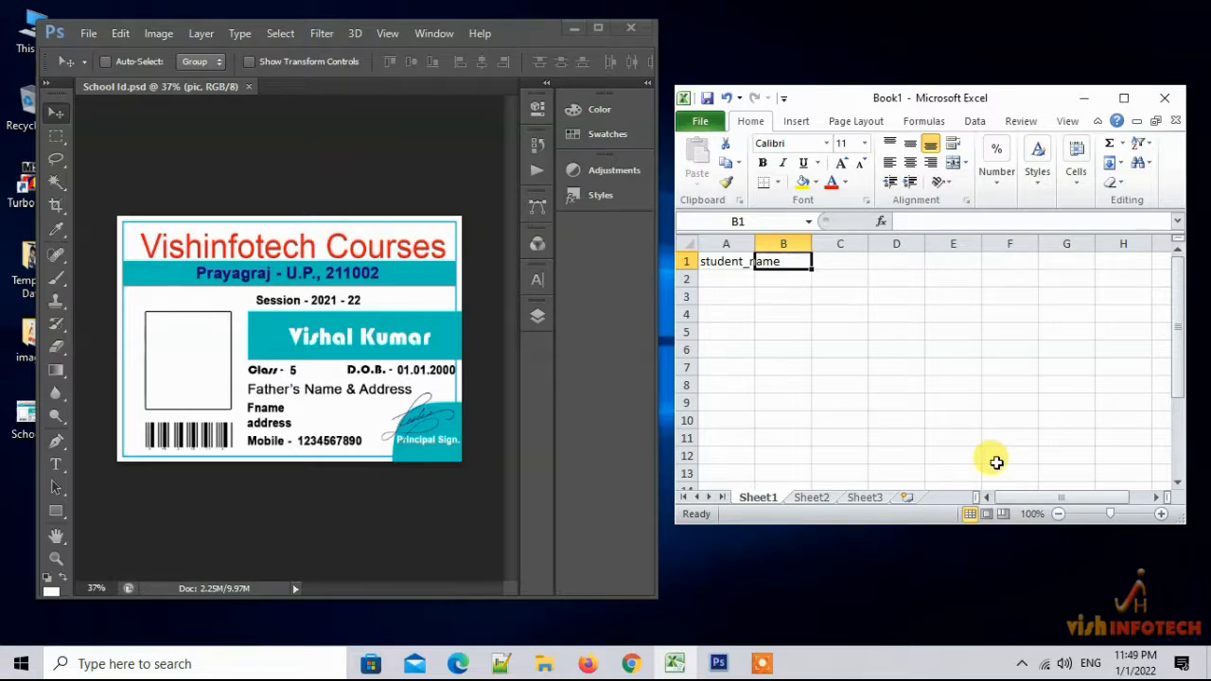
text(class)
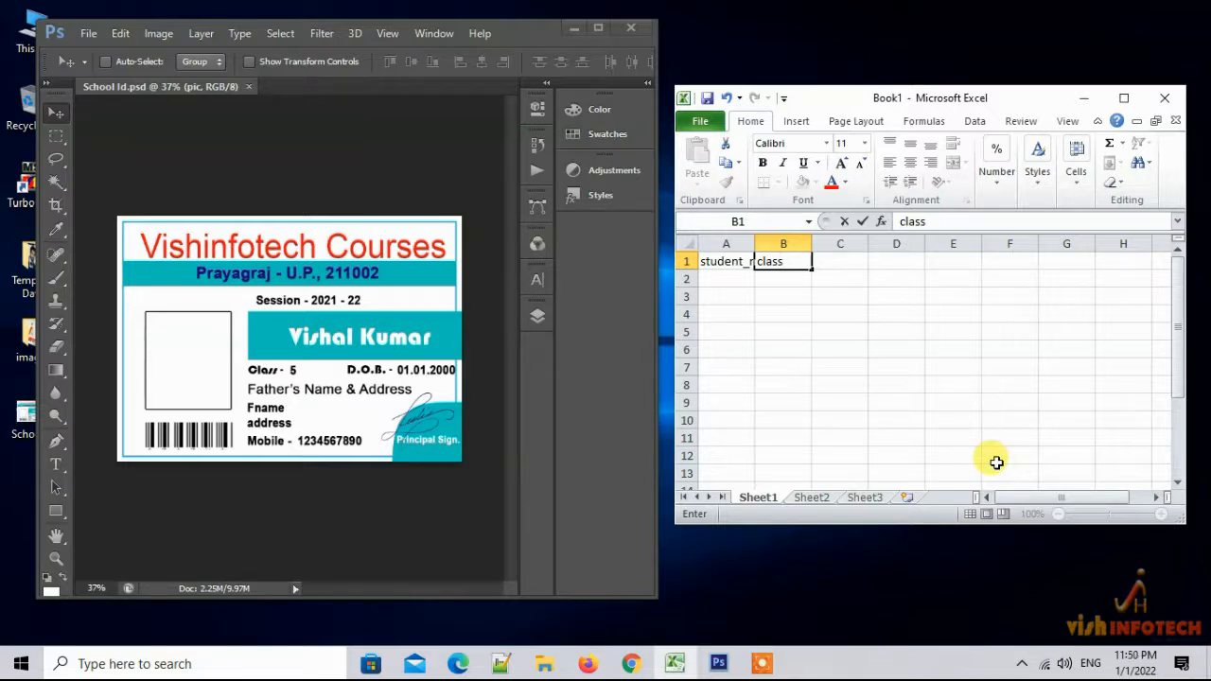
key(Tab)
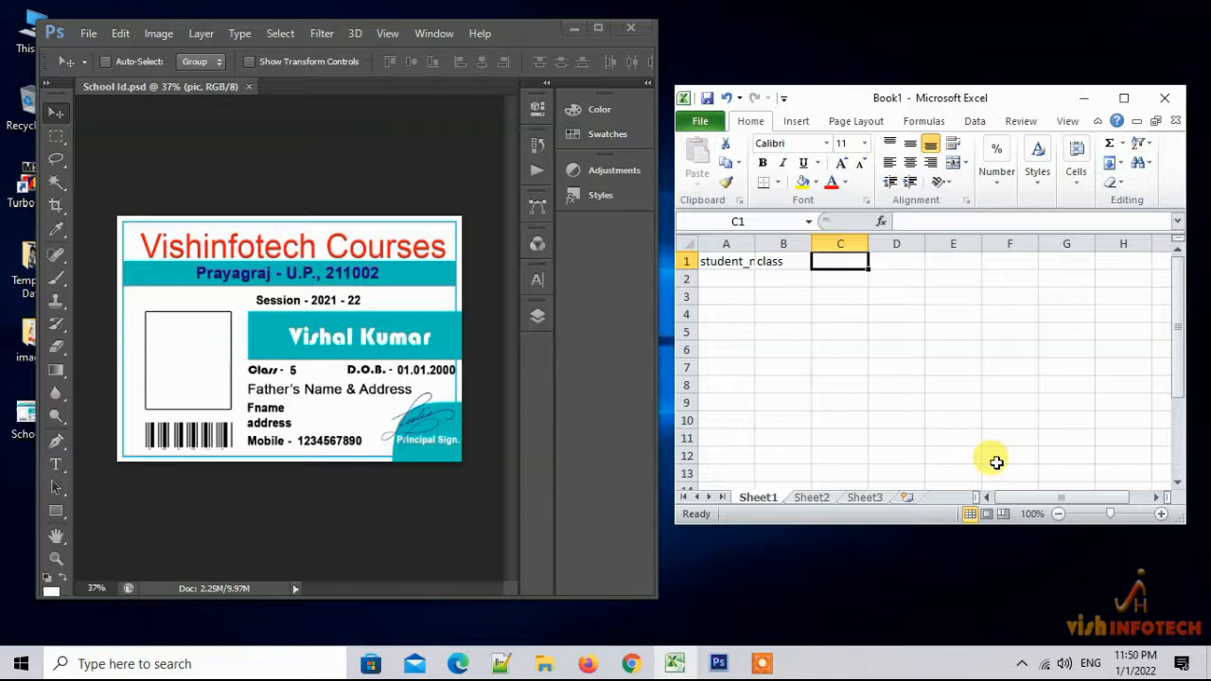
text(dob)
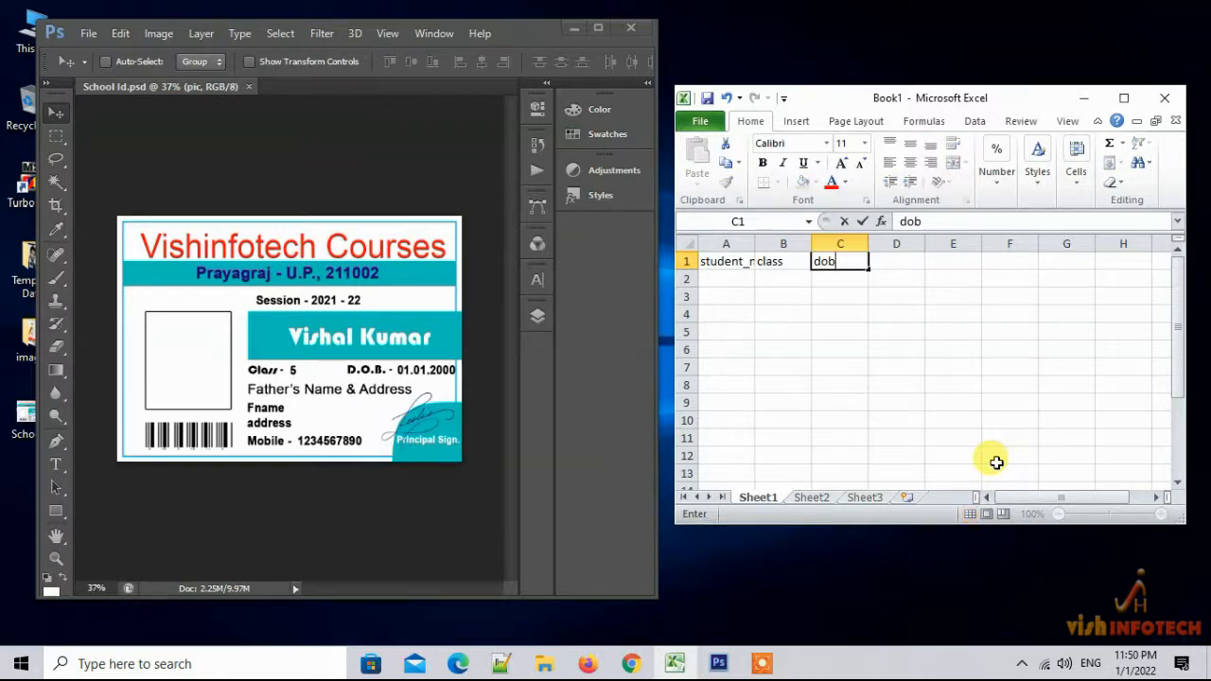
key(Tab)
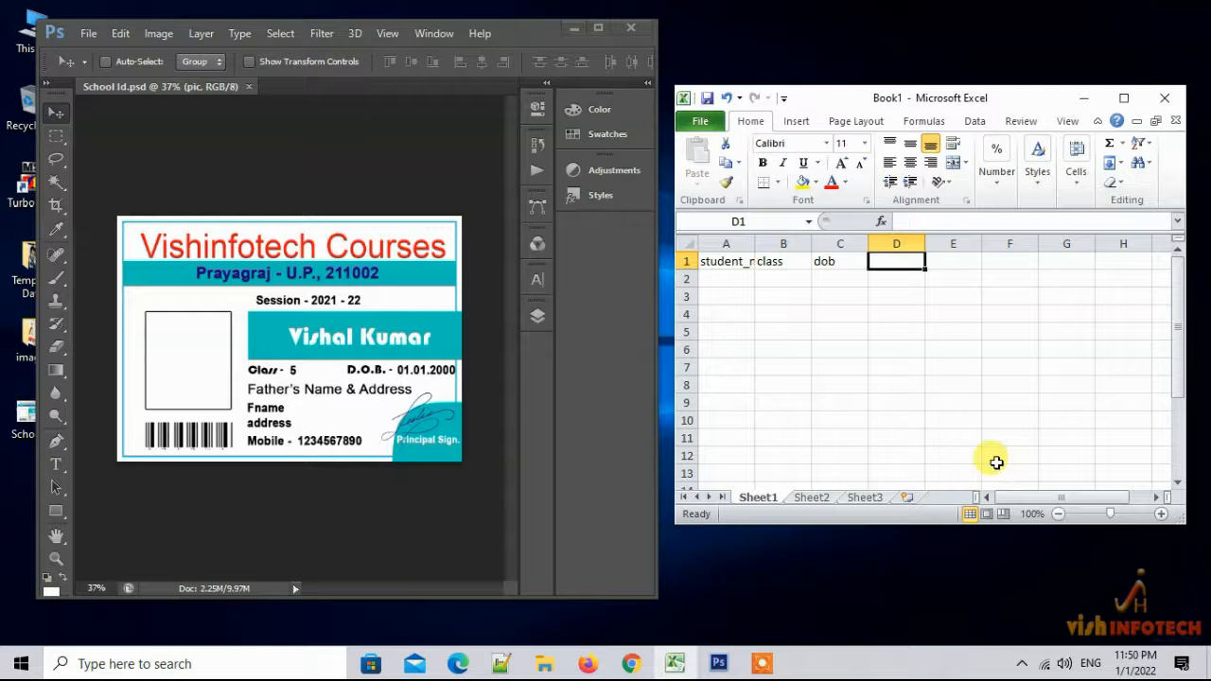
text(fname)
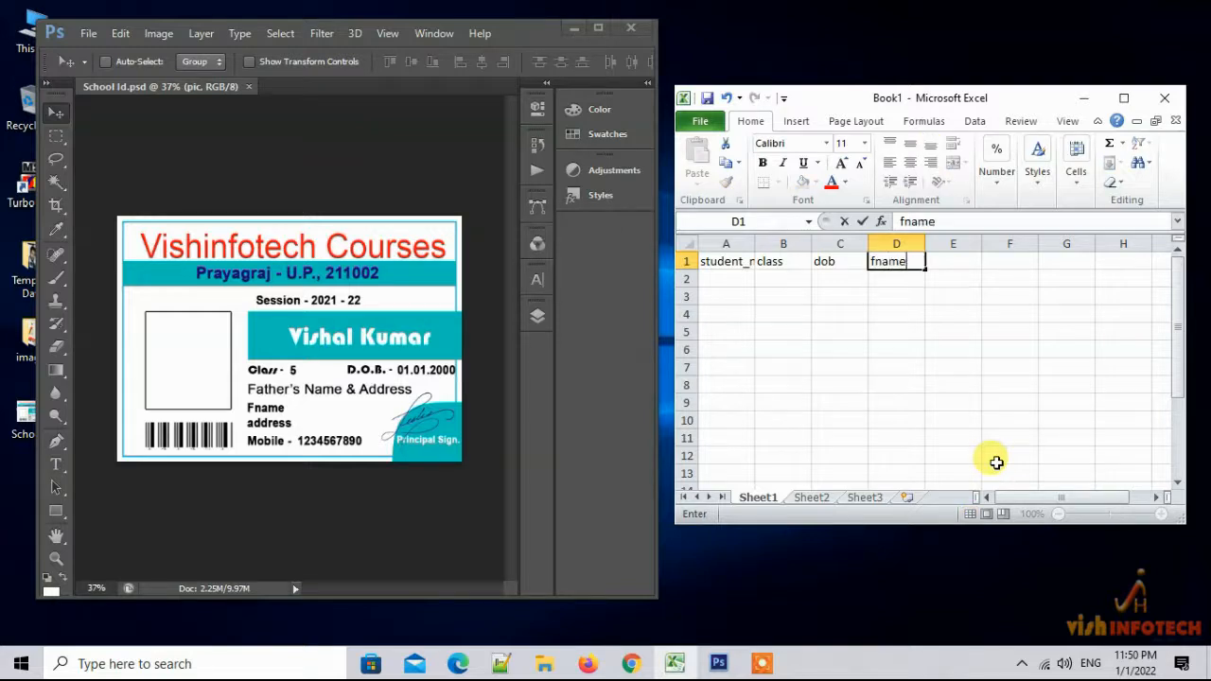
key(Tab)
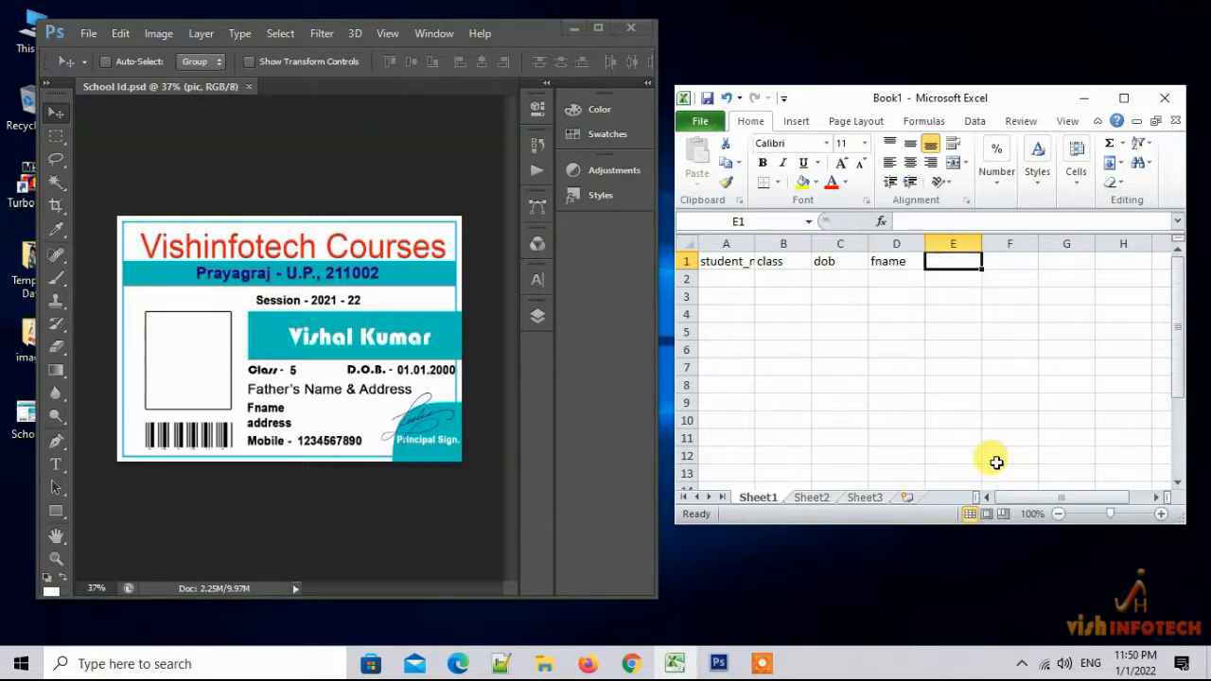
Add headers address, mobile and pic in E1:G1, then minimize Photoshop
text(adress)
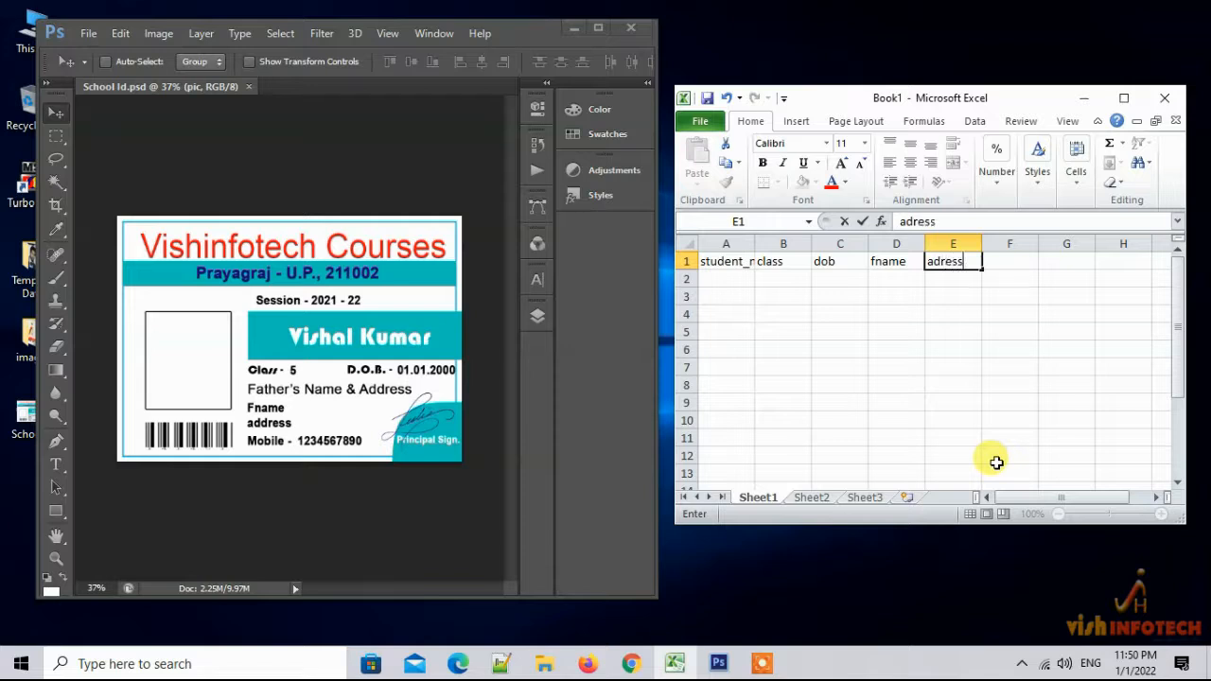
key(Left)
key(Right)
key(Right)
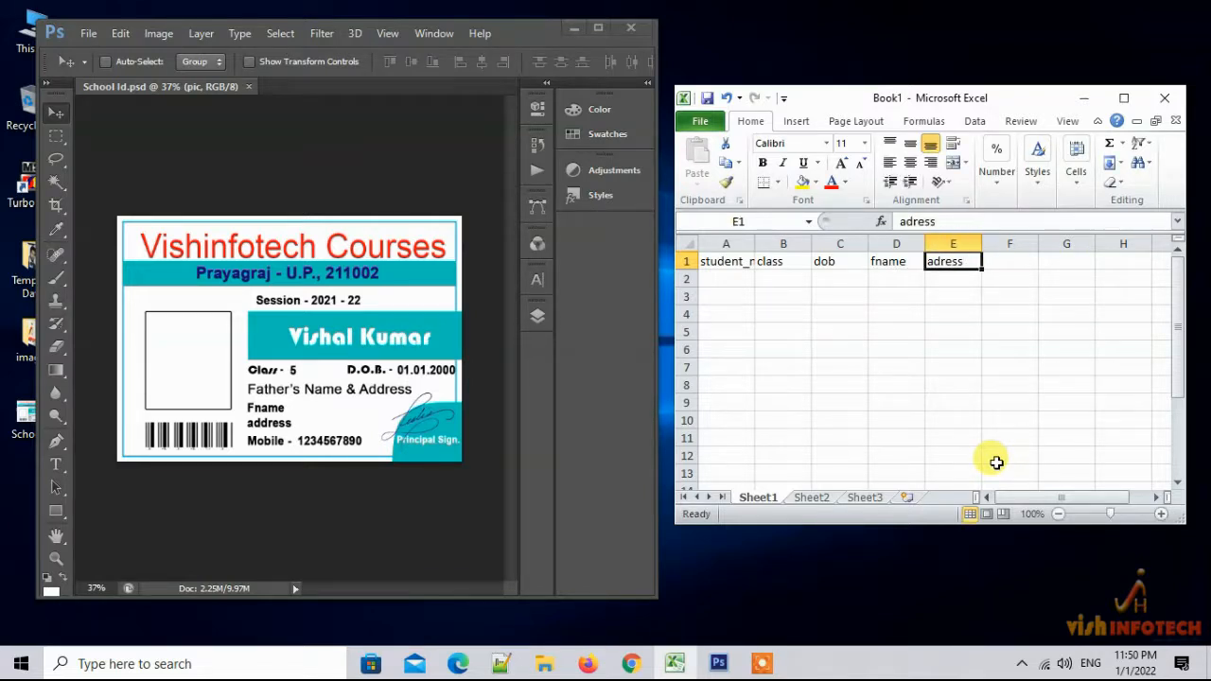
key(Left)
text(address)
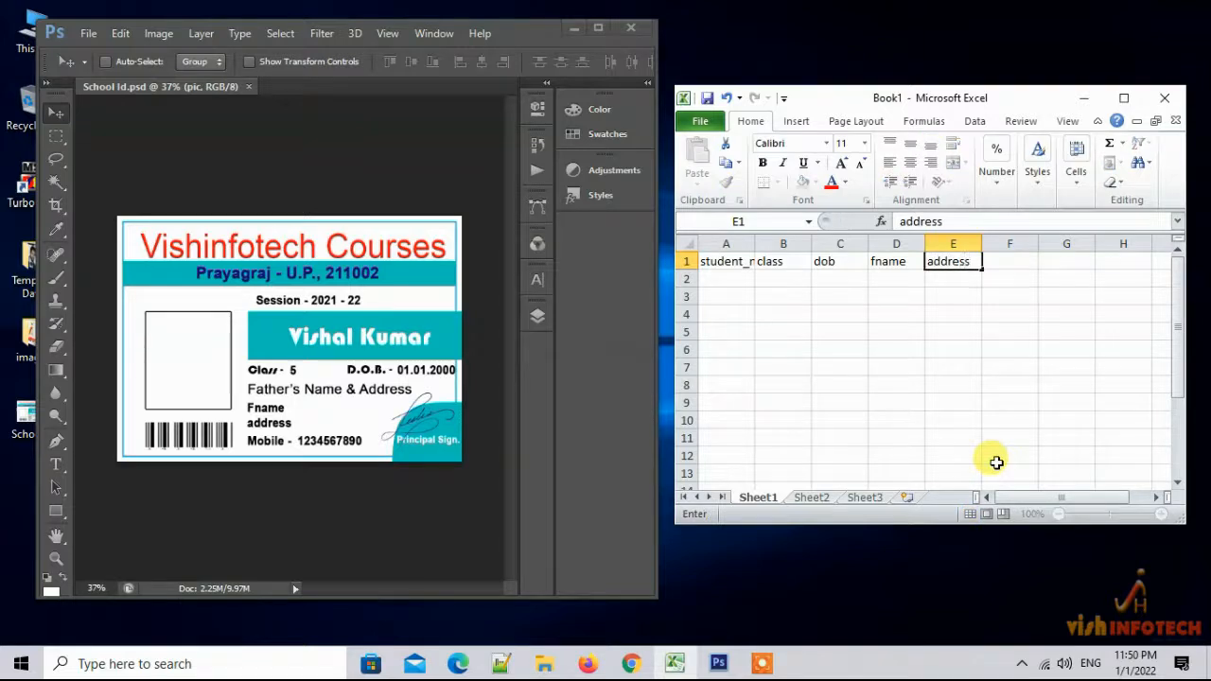
key(Right)
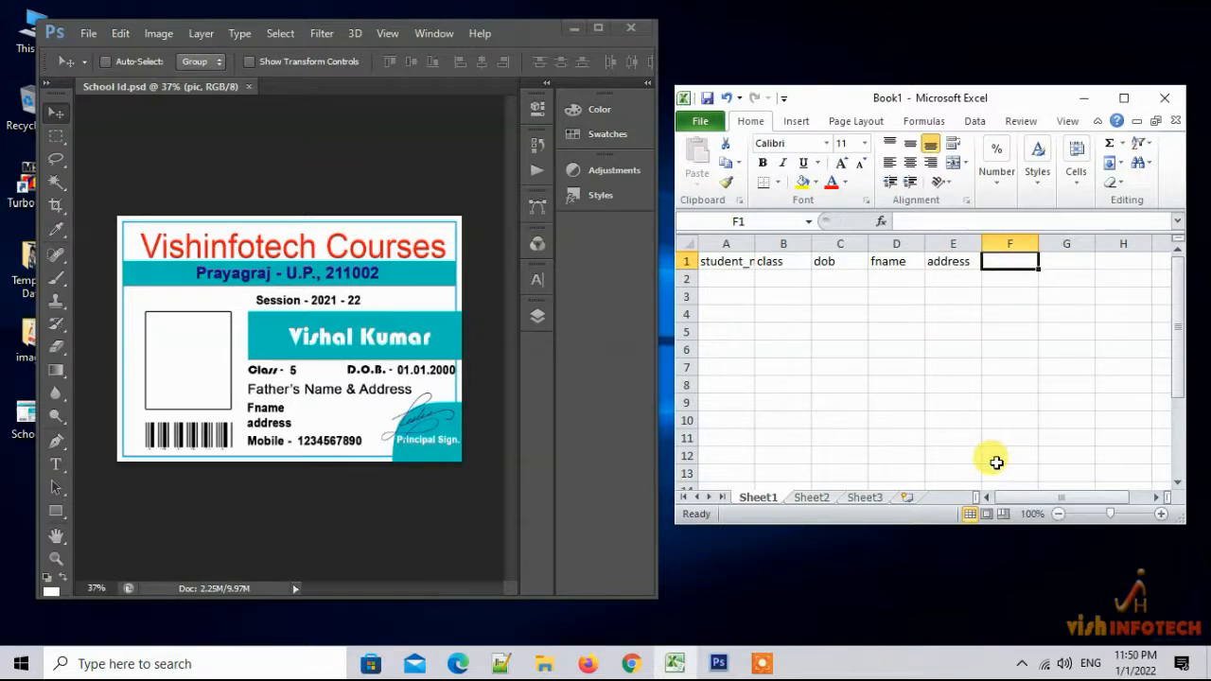
text(m)
text(obile)
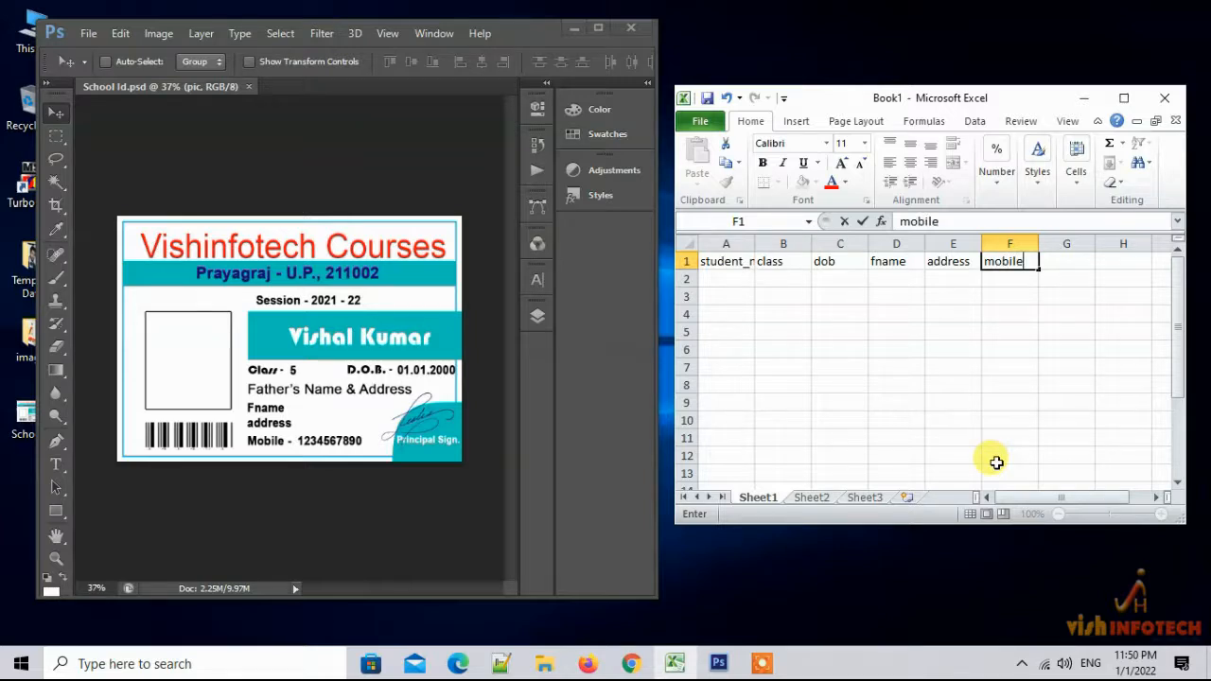
key(Tab)
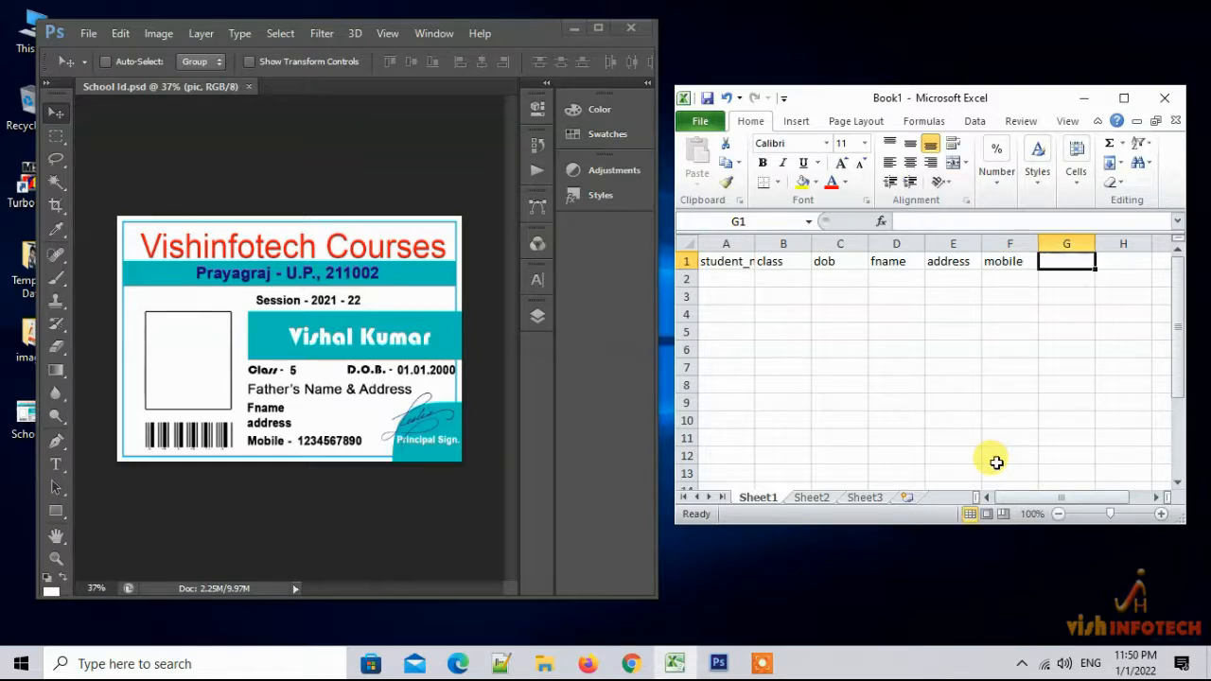
text(pic)
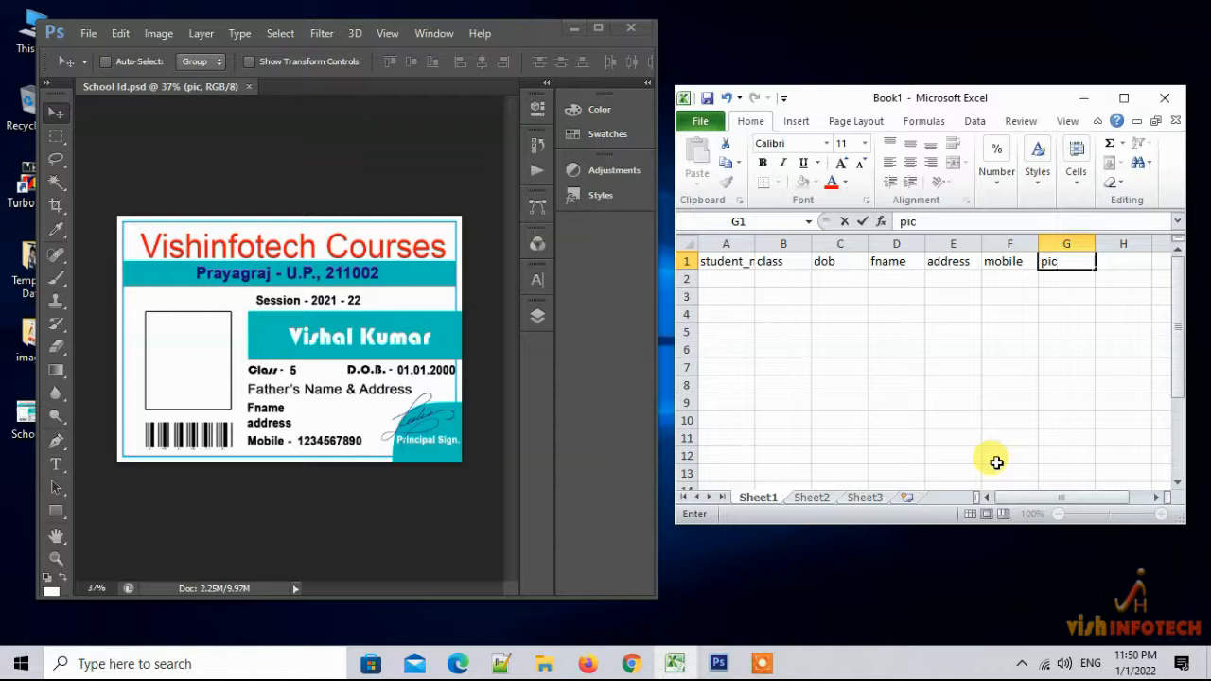
click(735, 279)
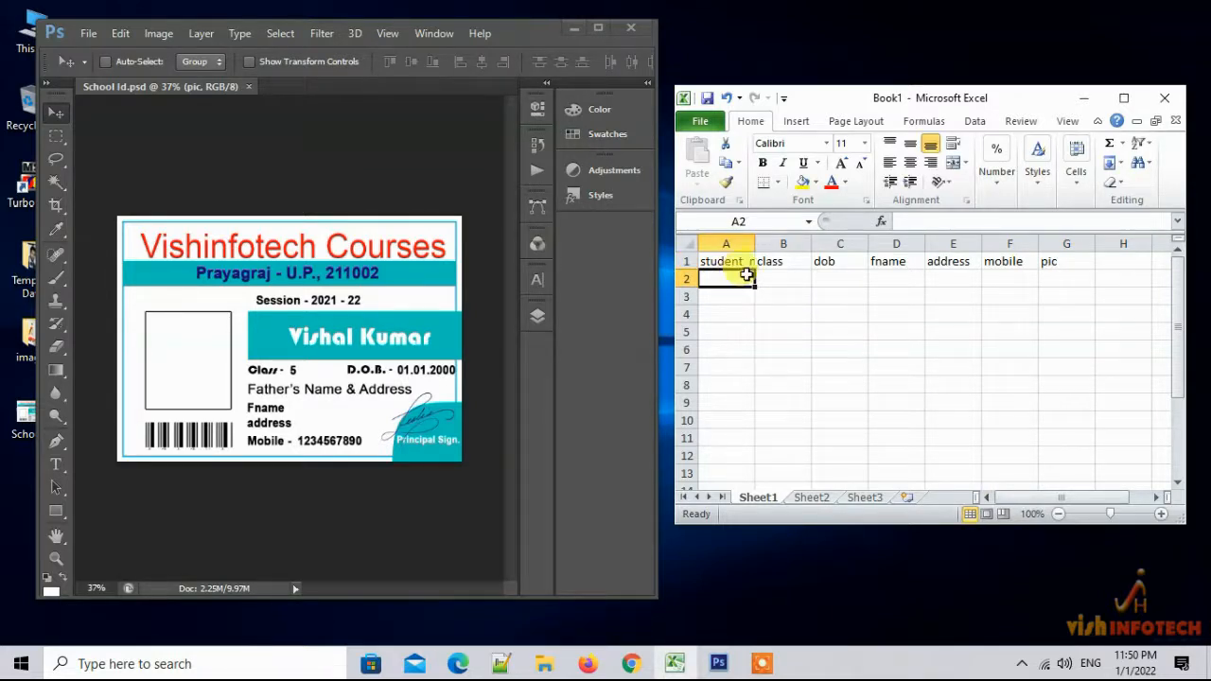
click(573, 27)
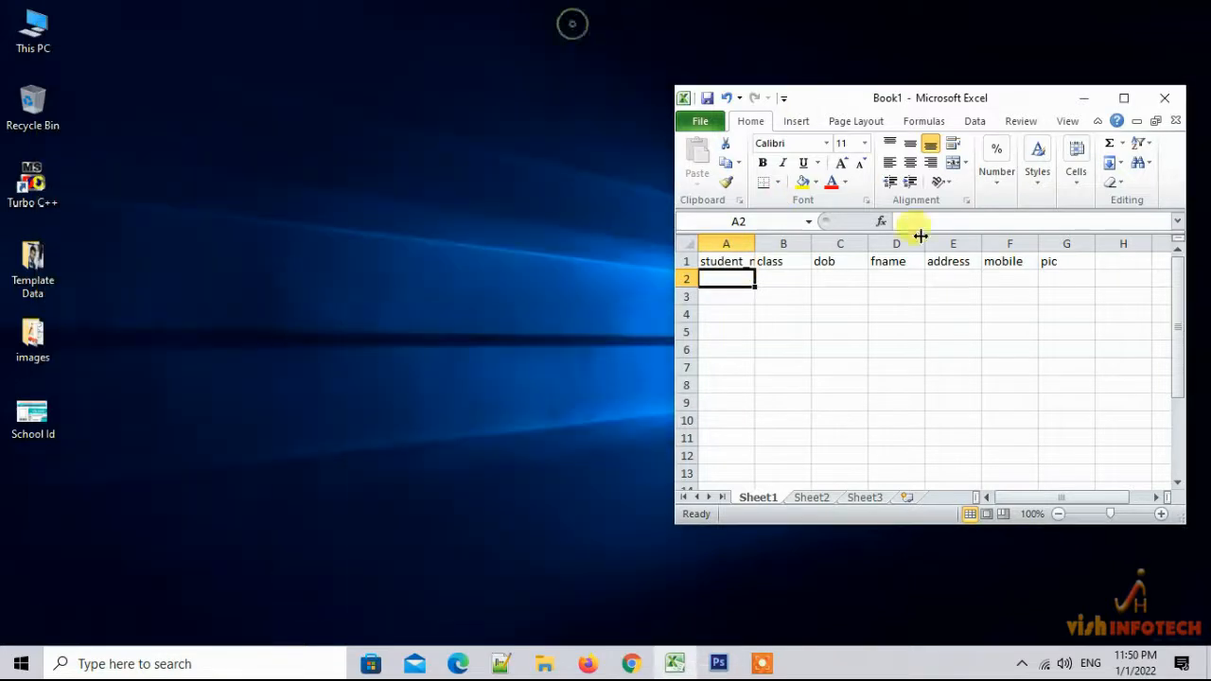
click(23, 251)
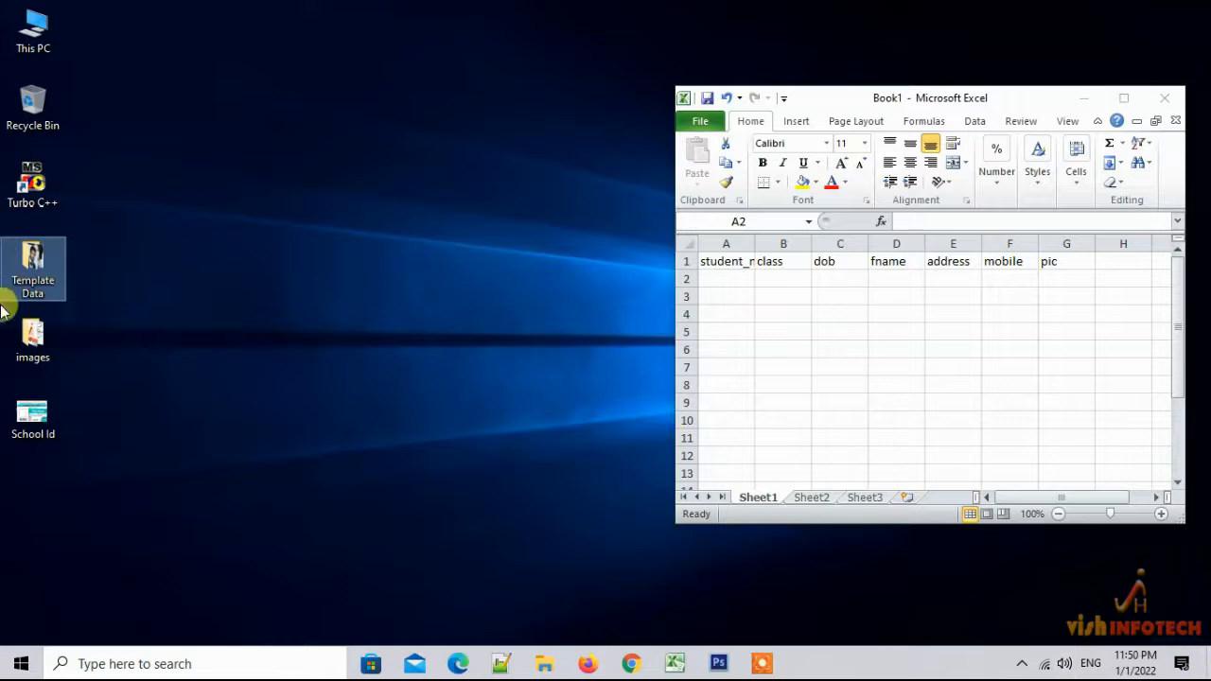
Open the Template Data folder in a narrow window beside the Excel workbook
double_click(29, 260)
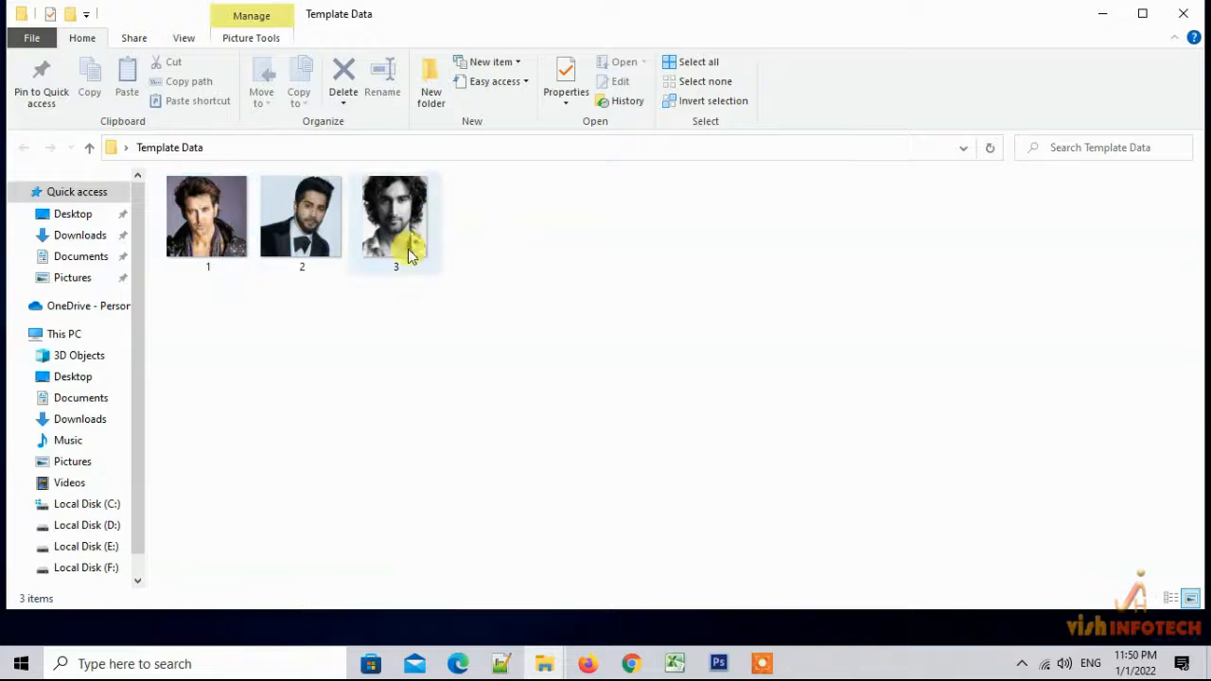
click(1099, 17)
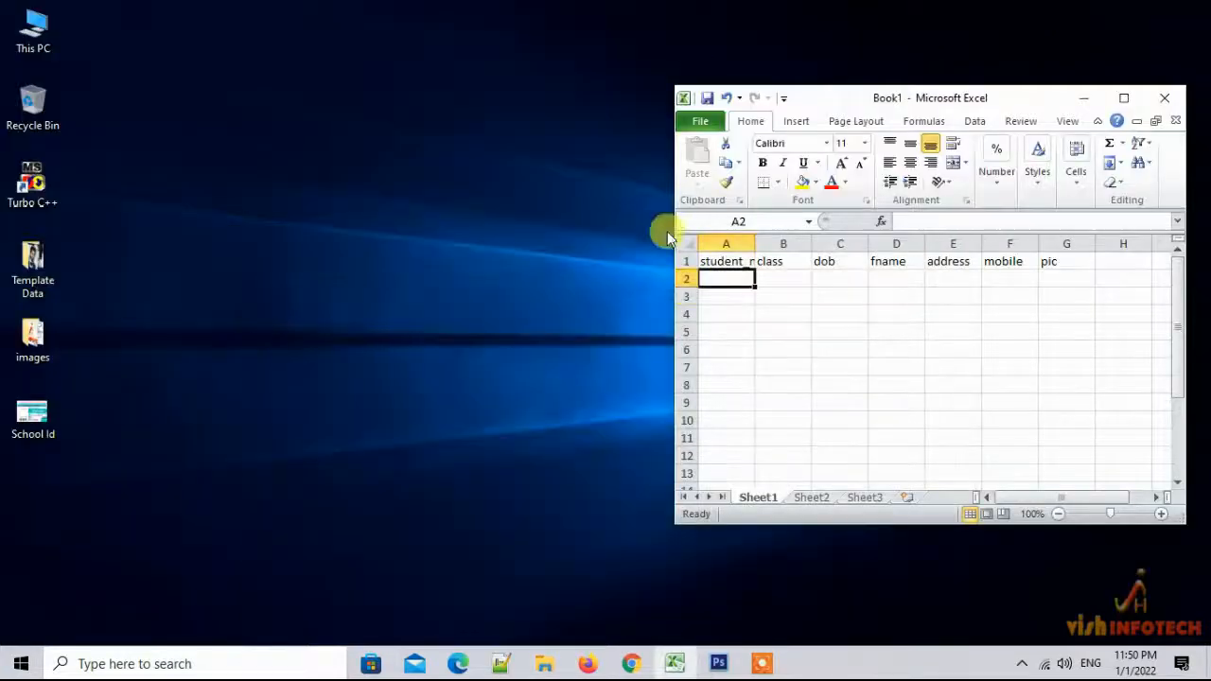
double_click(44, 341)
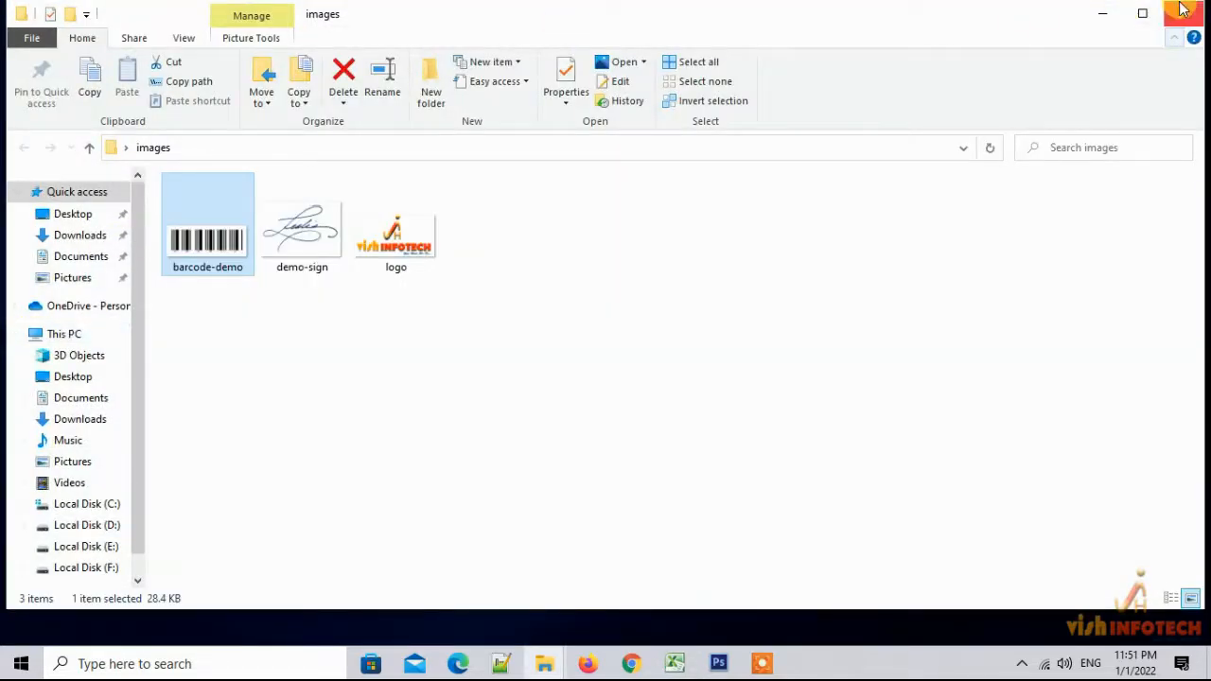
click(1182, 9)
double_click(32, 284)
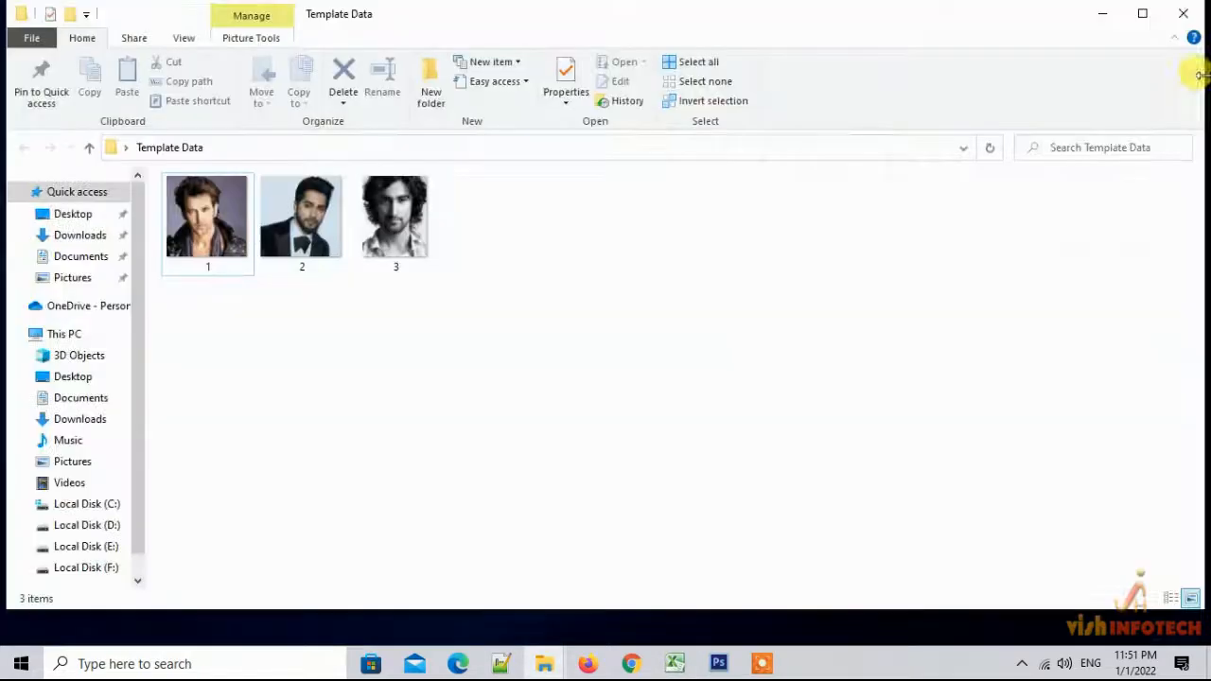
click(1135, 13)
drag(1194, 154, 563, 178)
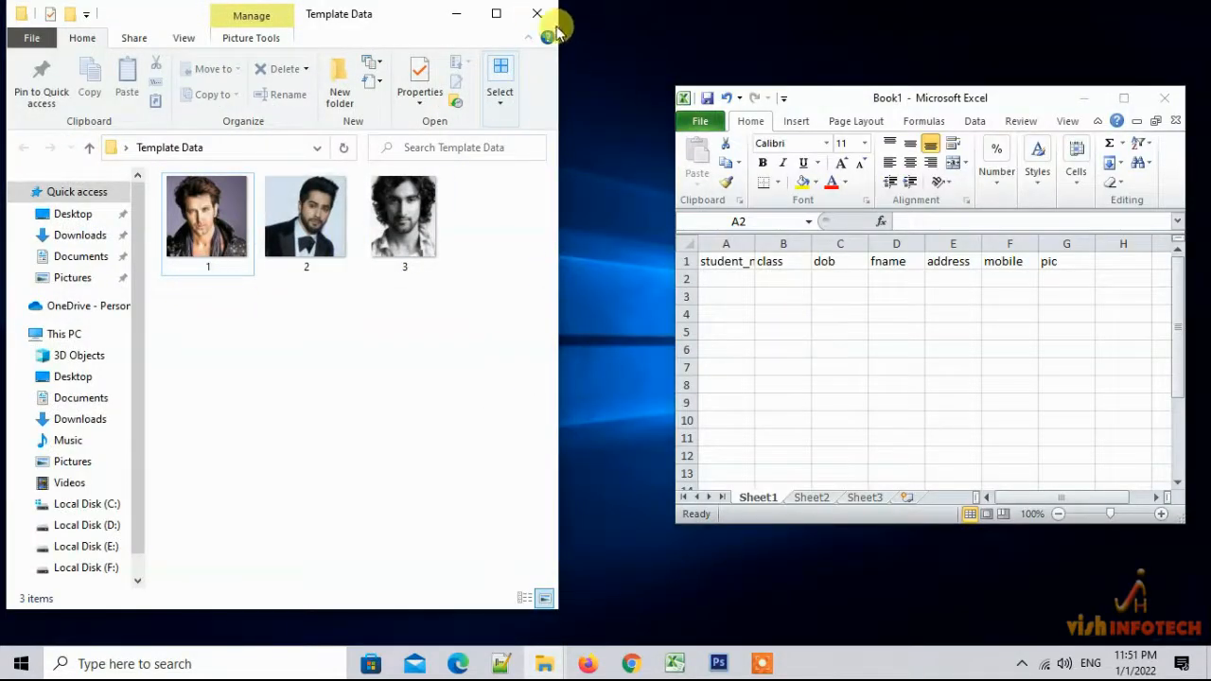
Check photo 1's Properties to confirm it is a JPG file
click(210, 238)
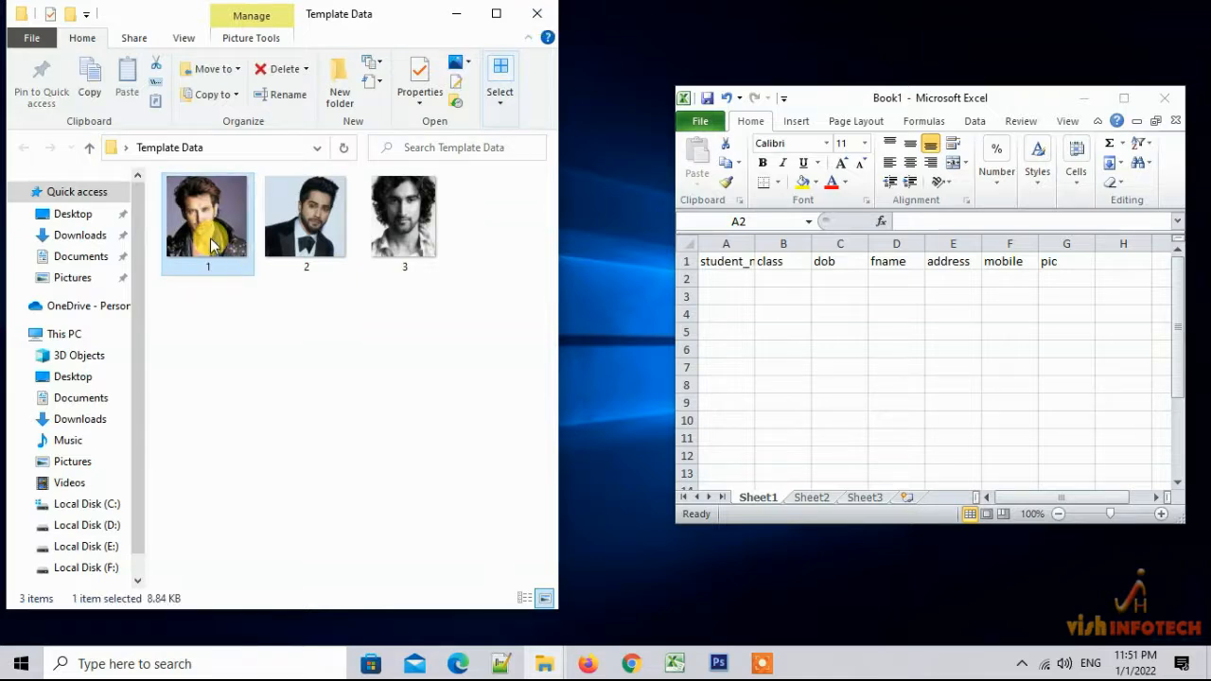
right_click(210, 244)
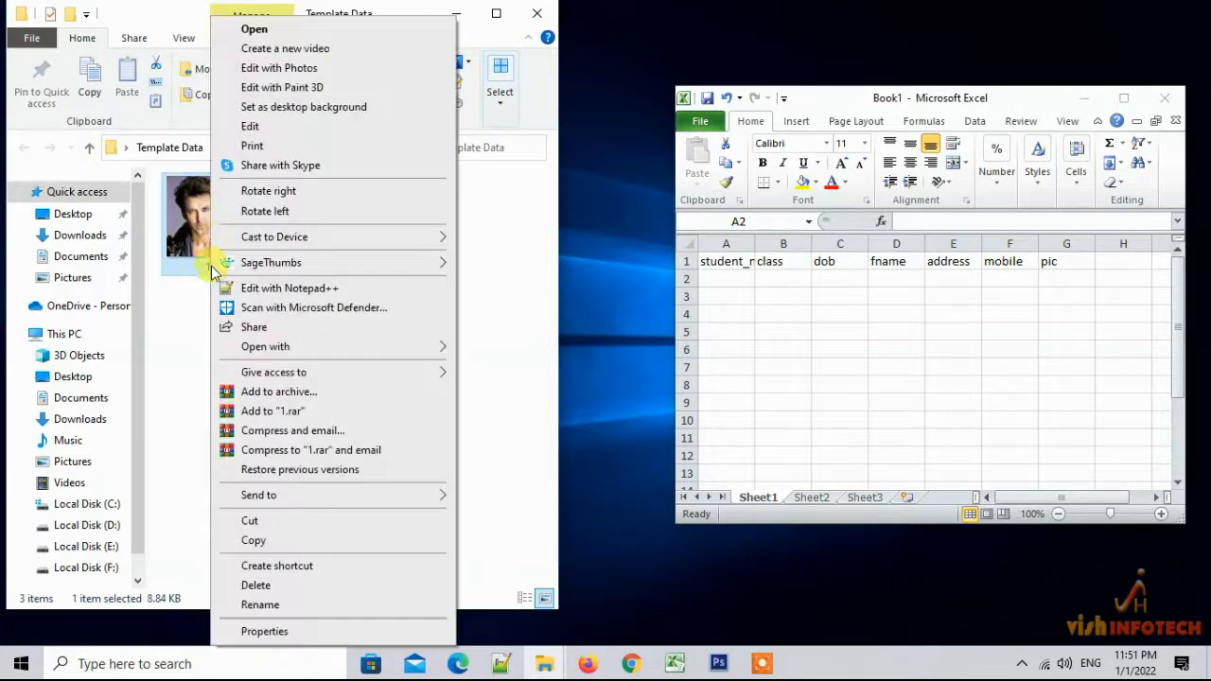
click(265, 631)
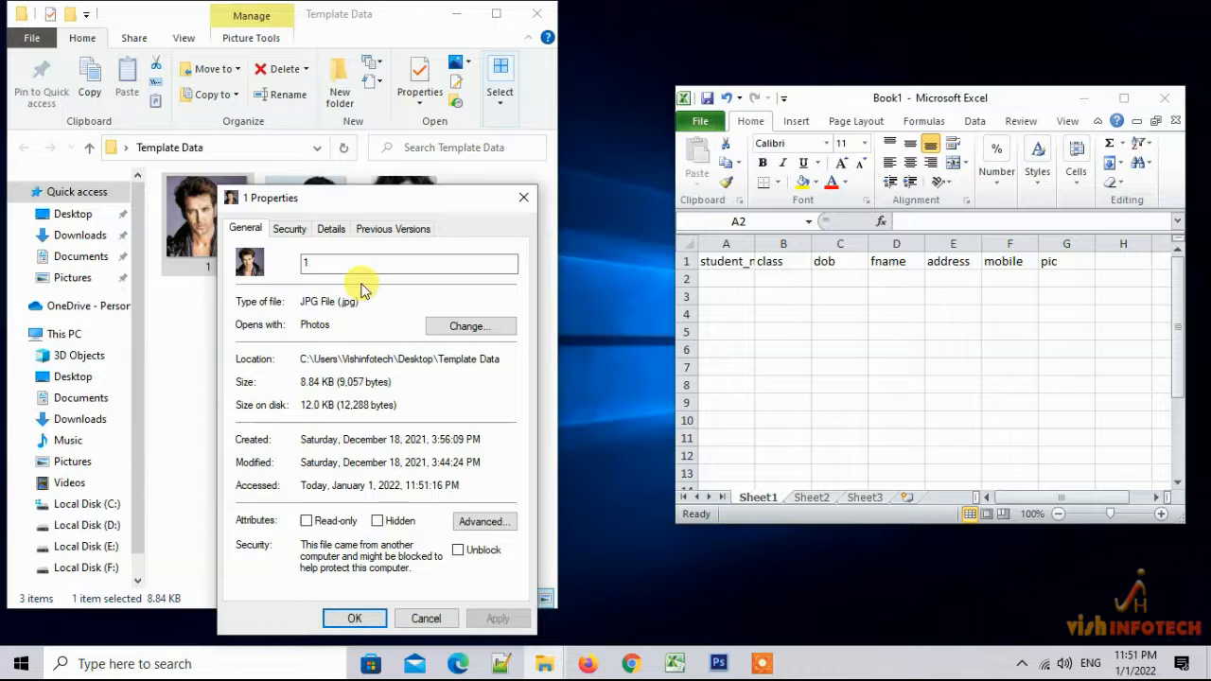
click(524, 198)
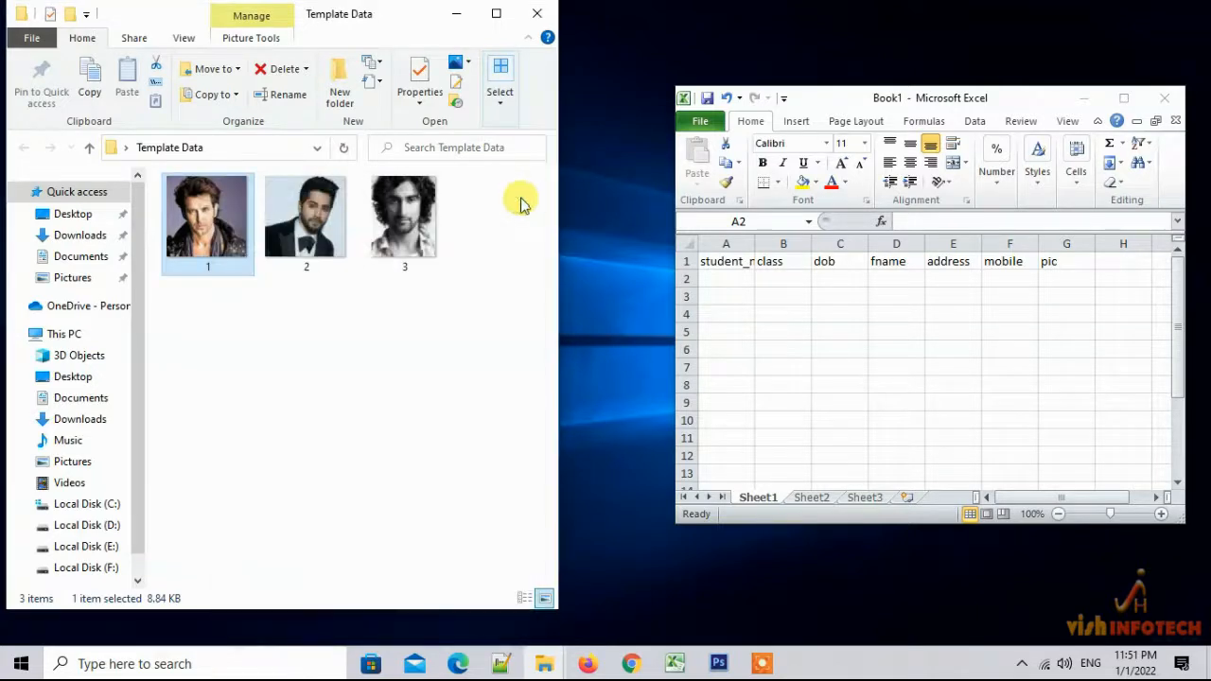
Enter the first student's name in A2 and class 5 in B2, fixing typos
click(721, 281)
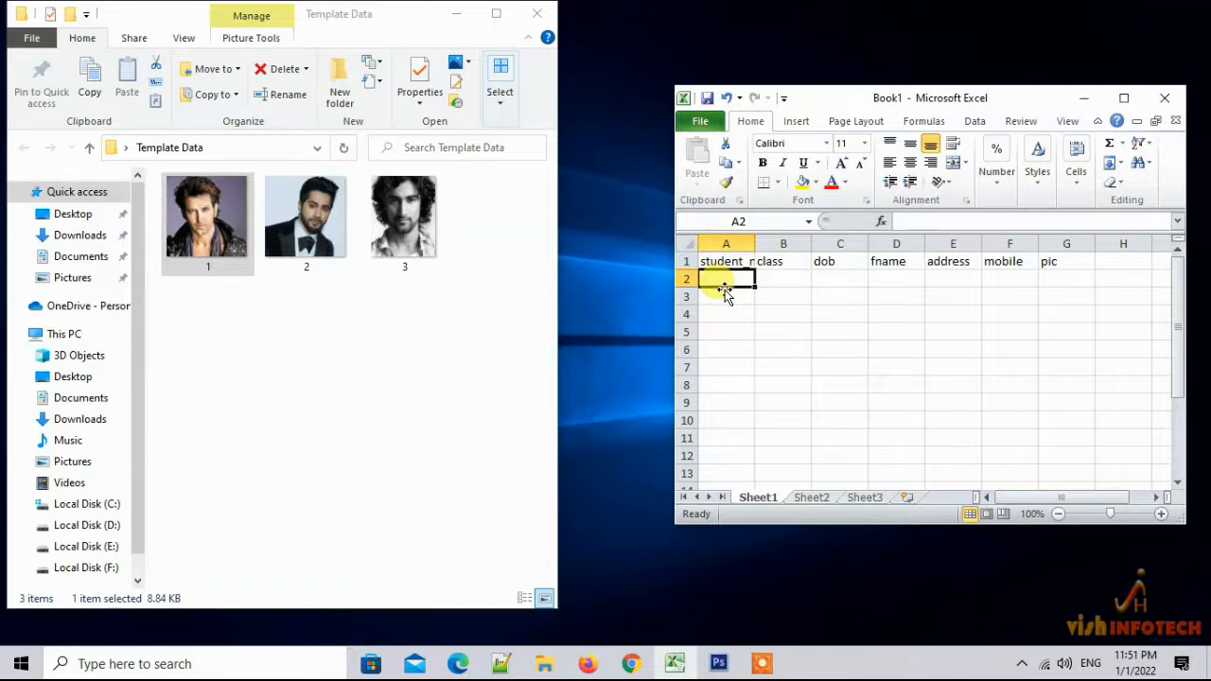
text(Ak)
key(BackSpace)
key(BackSpace)
text(Hritik)
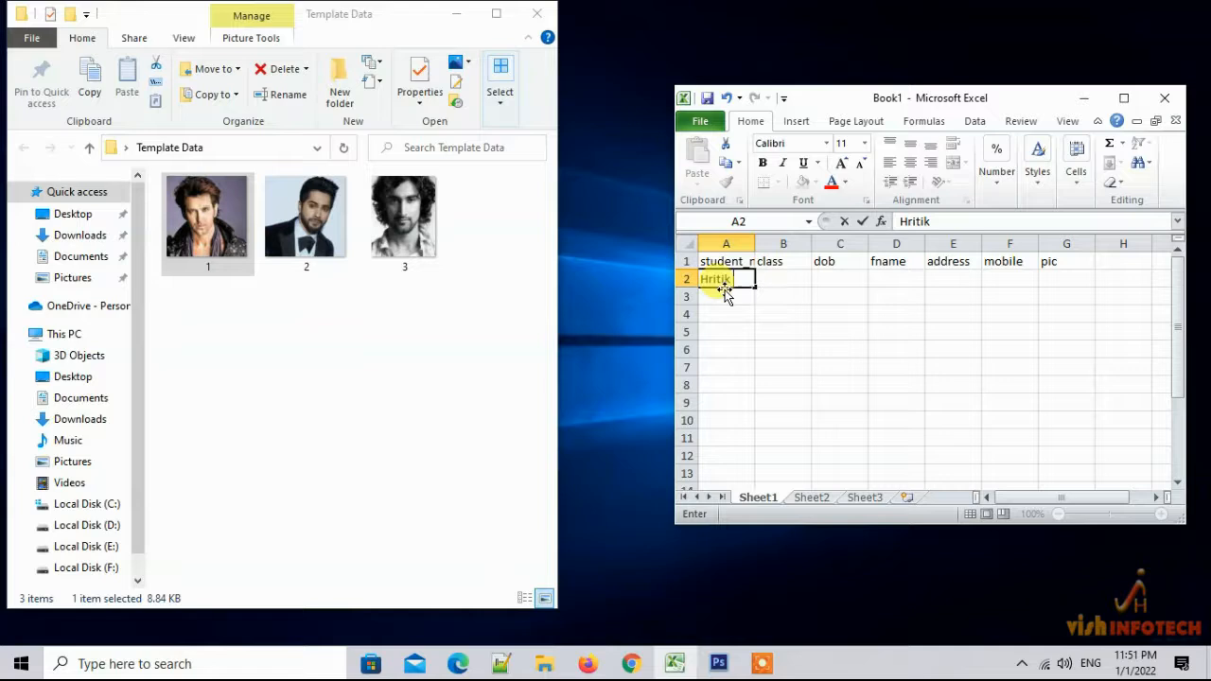
key(BackSpace)
key(BackSpace)
key(BackSpace)
key(BackSpace)
text(itik Roshan)
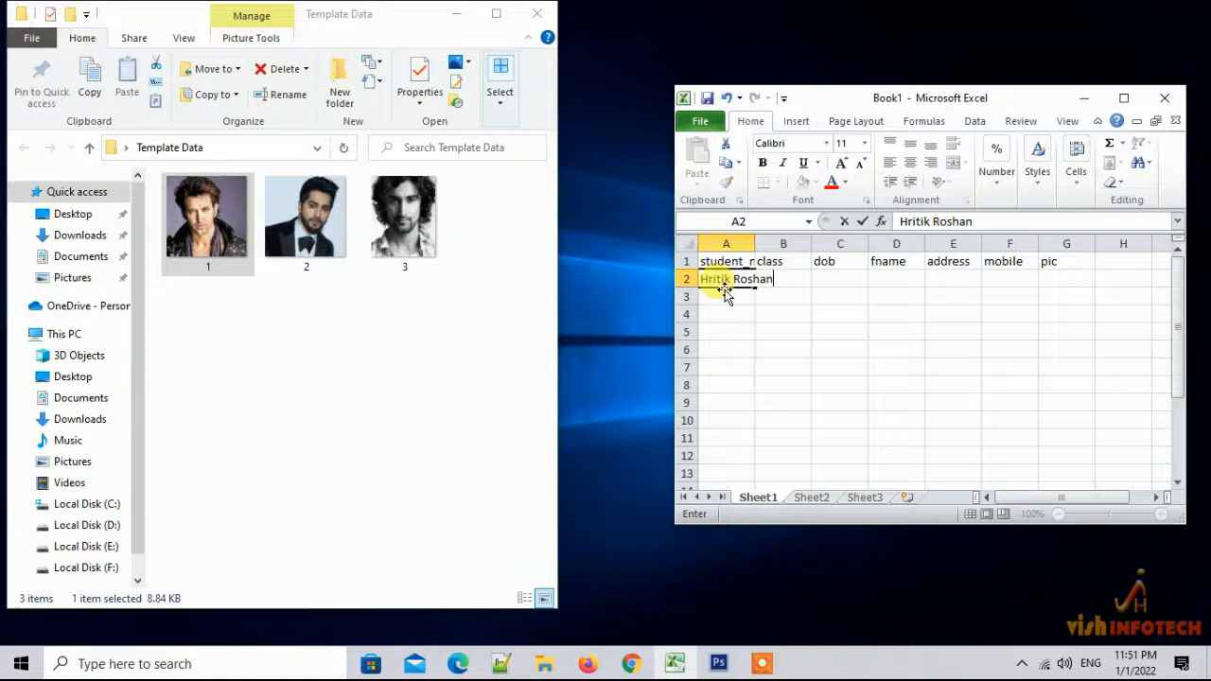
key(Tab)
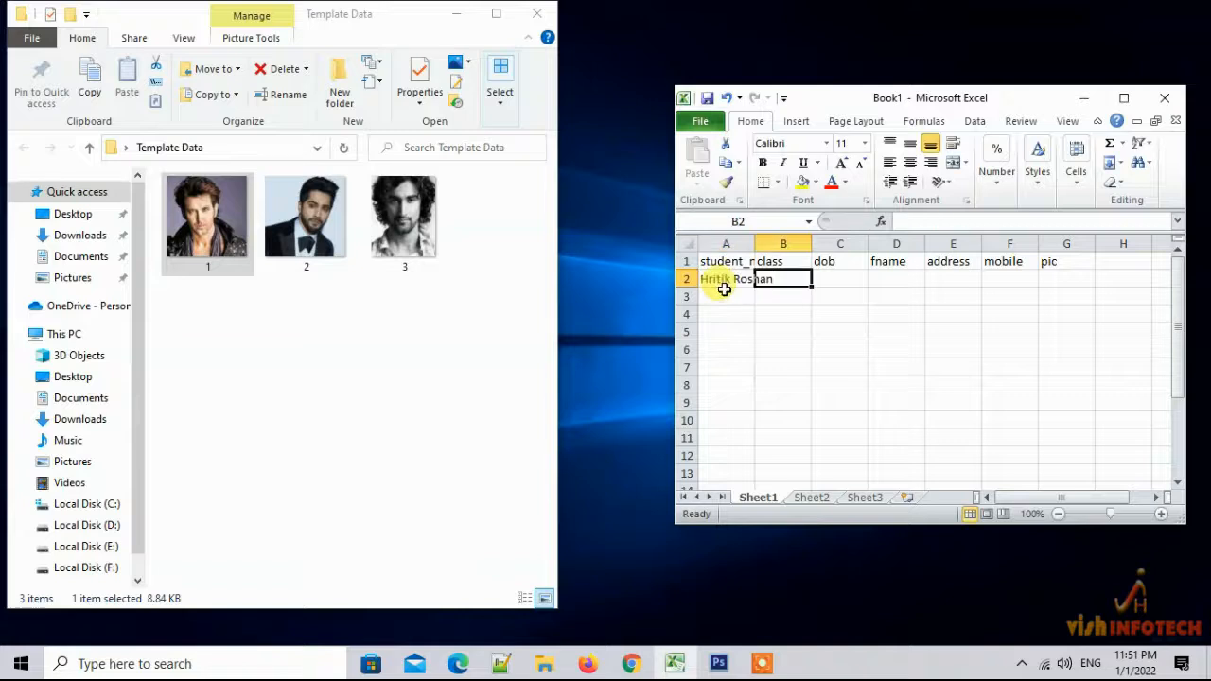
text(5)
key(Tab)
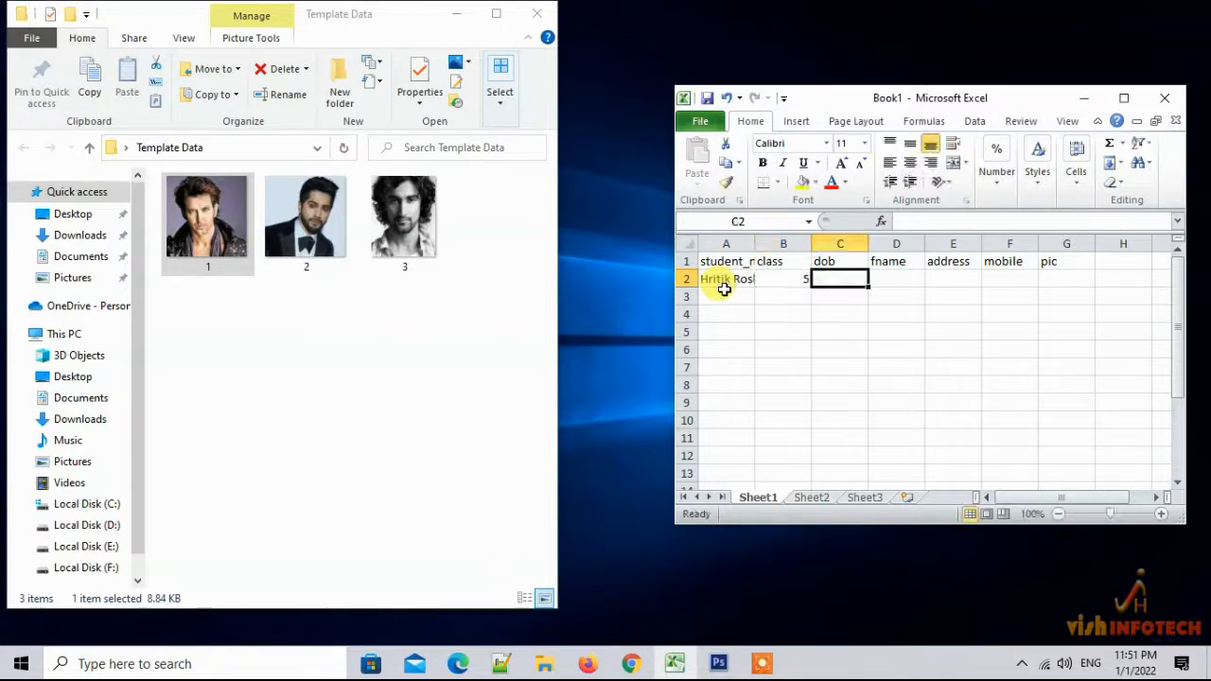
text(20)
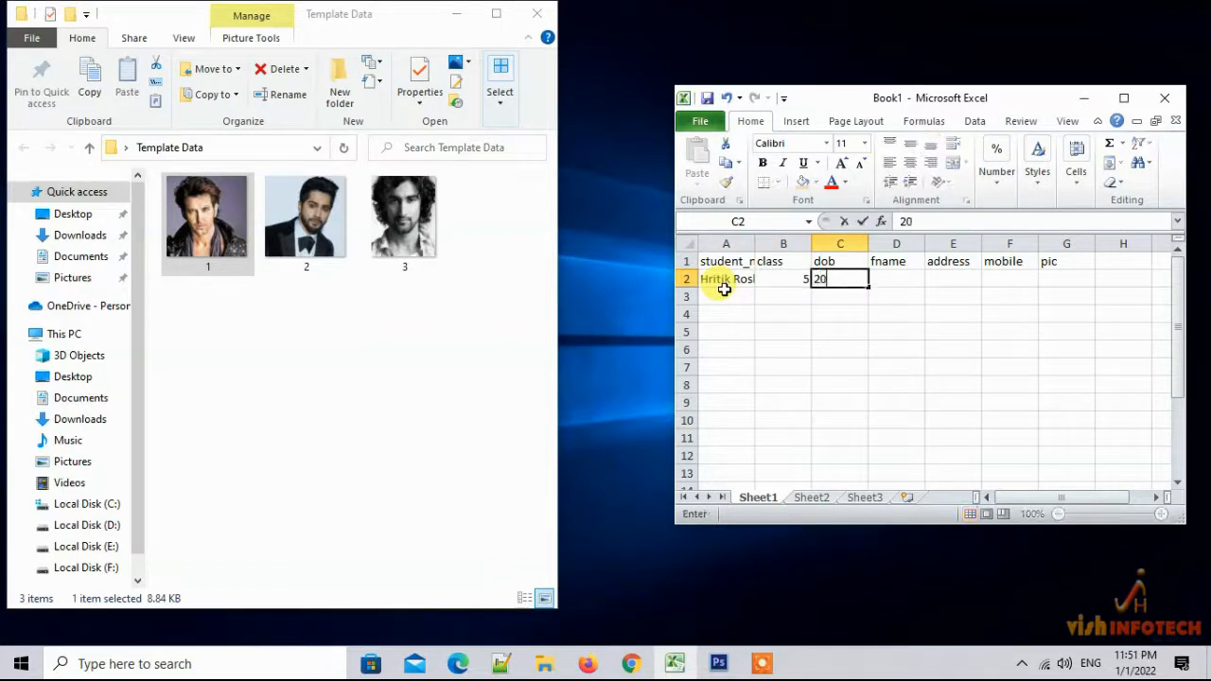
text(-20)
drag(922, 224, 959, 224)
key(BackSpace)
key(BackSpace)
text(02)
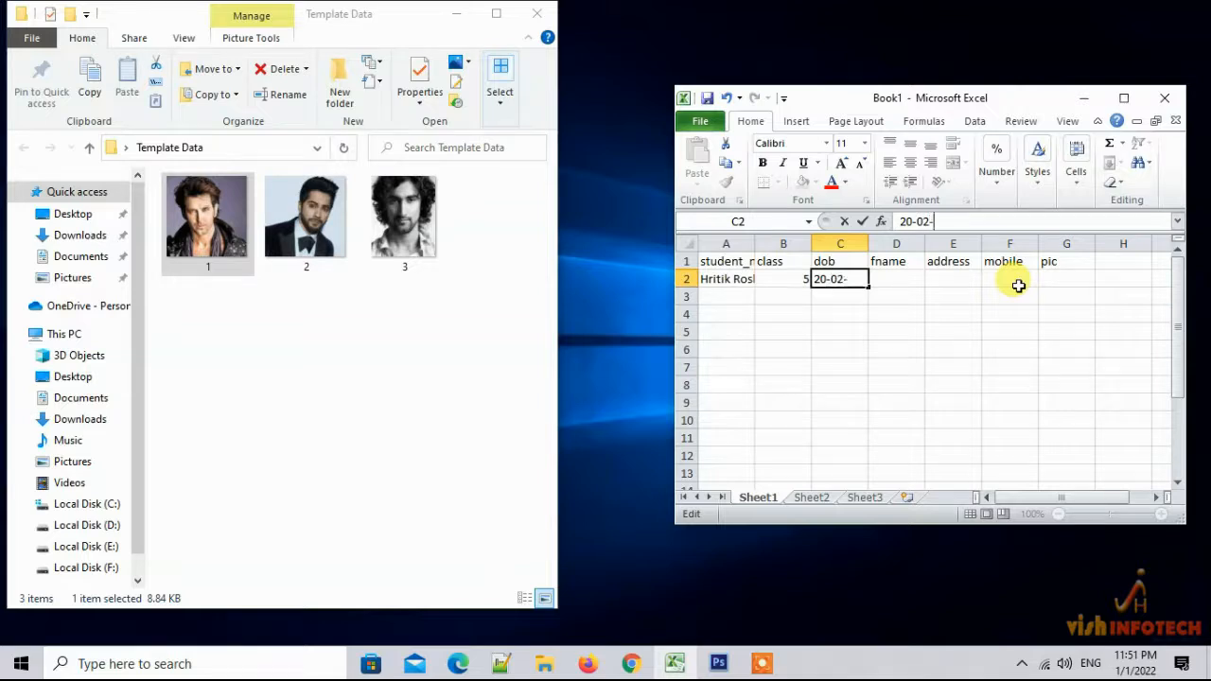
text(-1975)
Fill in row 2's father's name, address Bombay and mobile number
click(899, 281)
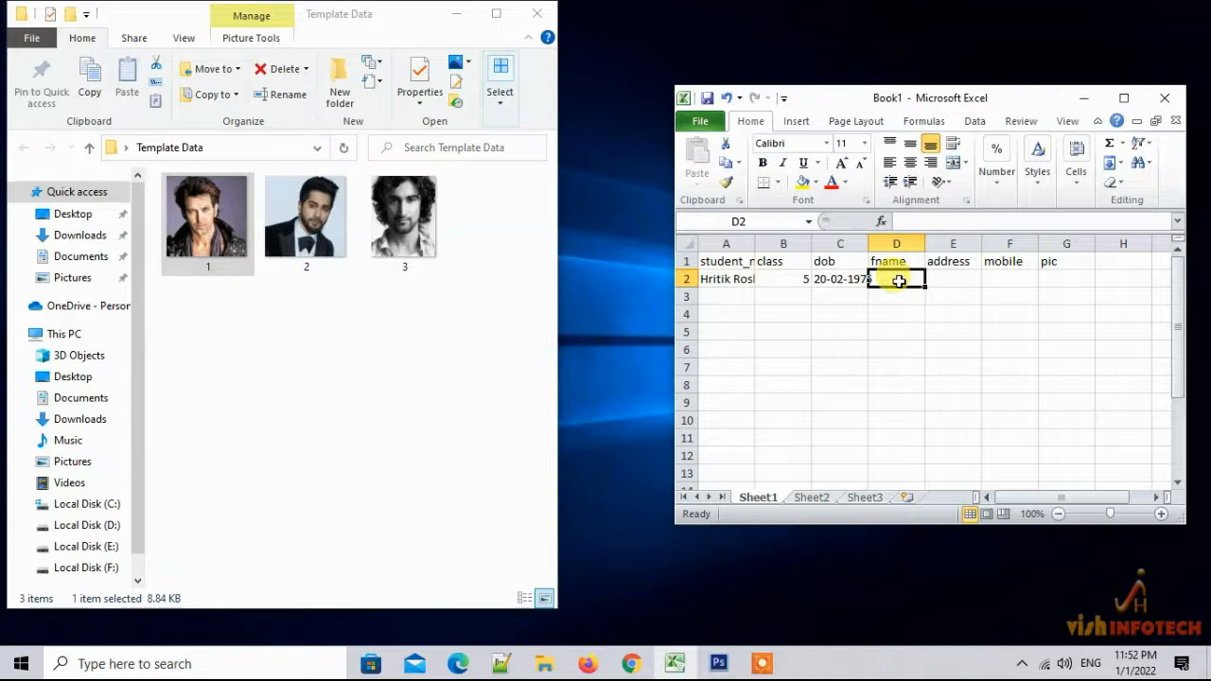
text(Roshan)
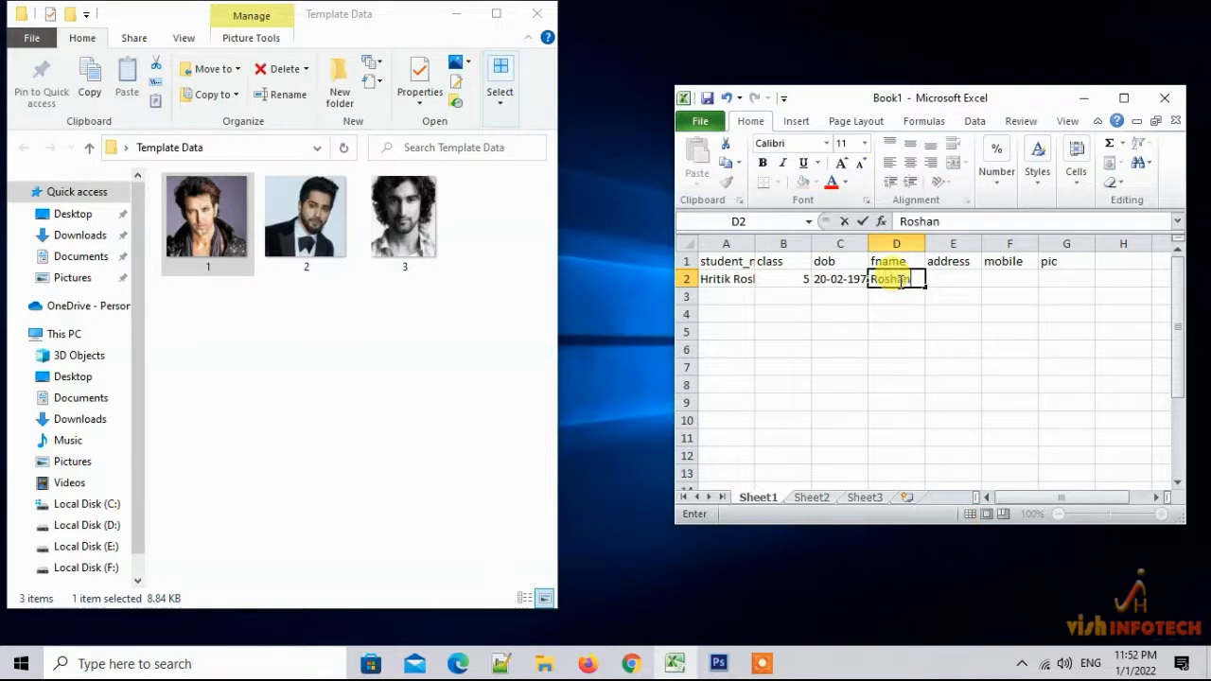
key(Tab)
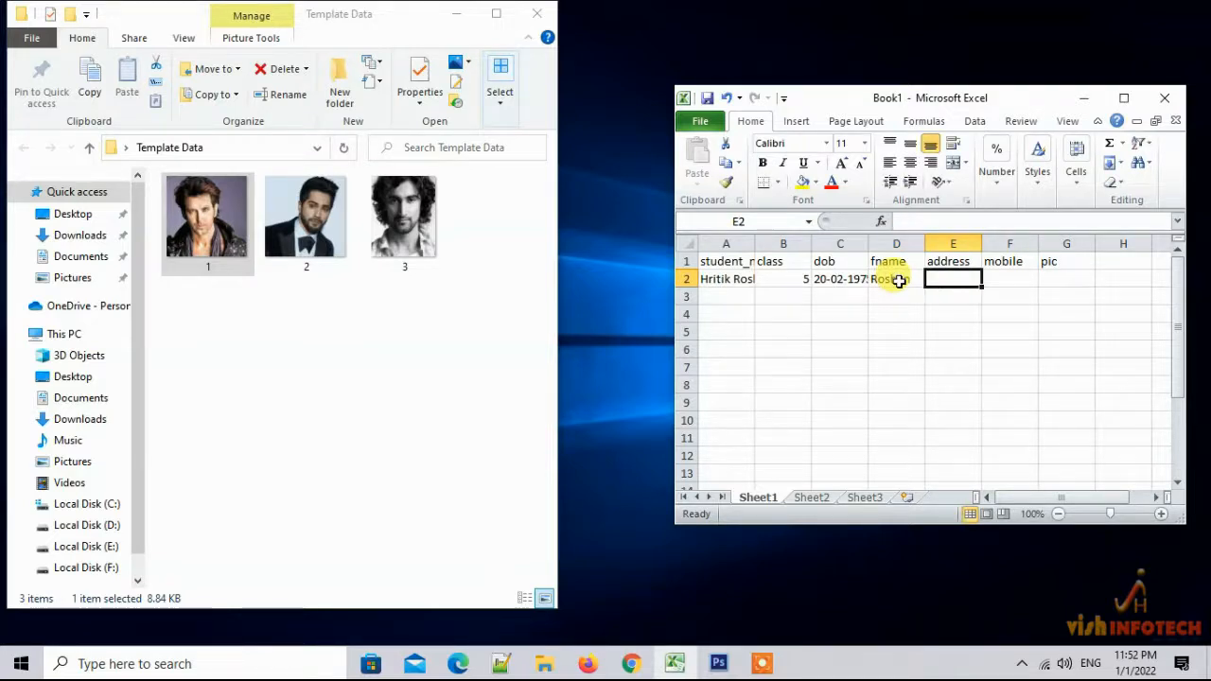
text(Bombay)
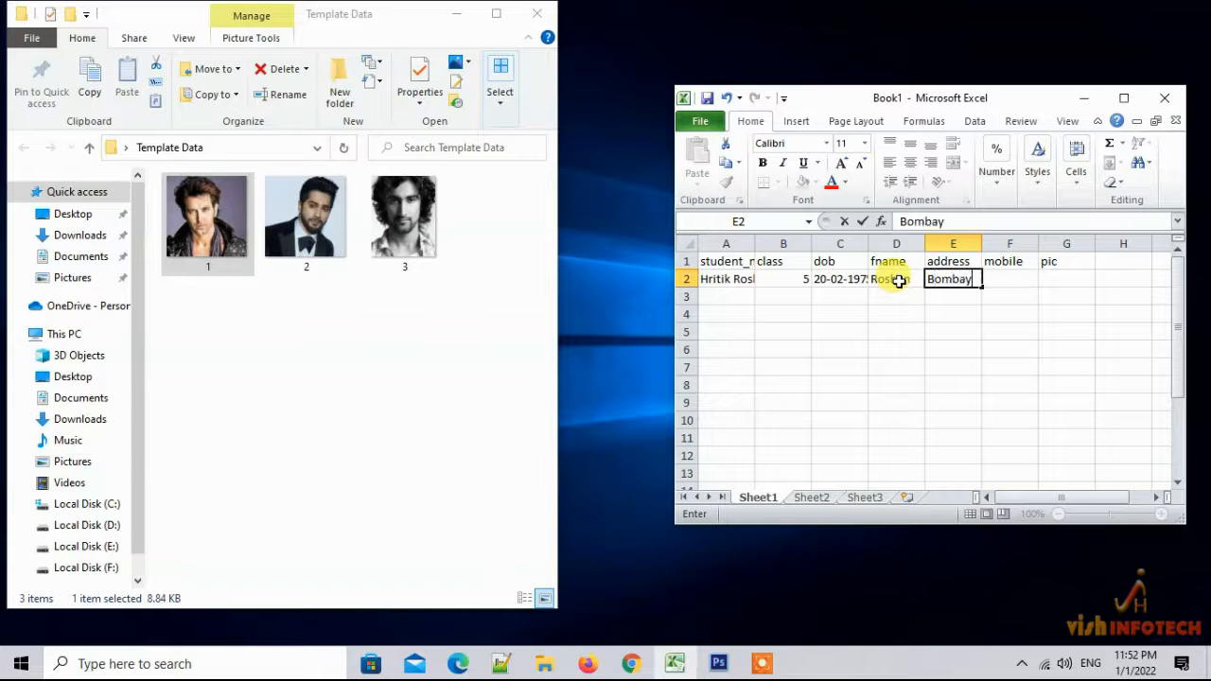
key(Tab)
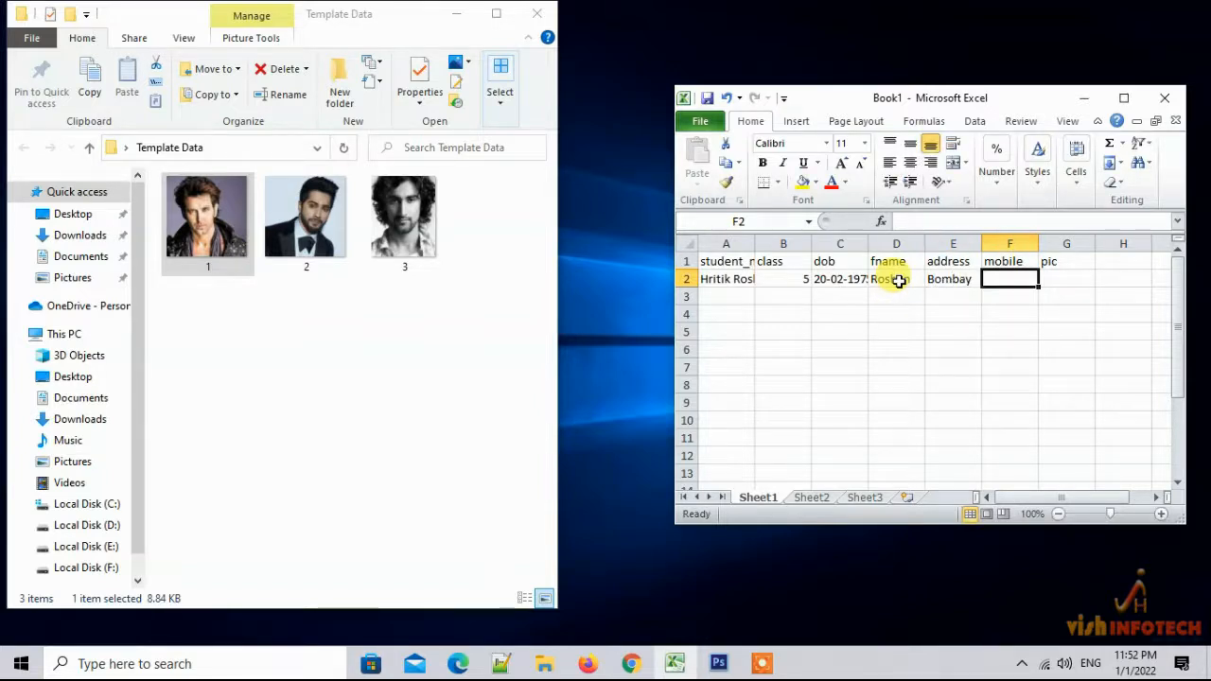
text(1234567890)
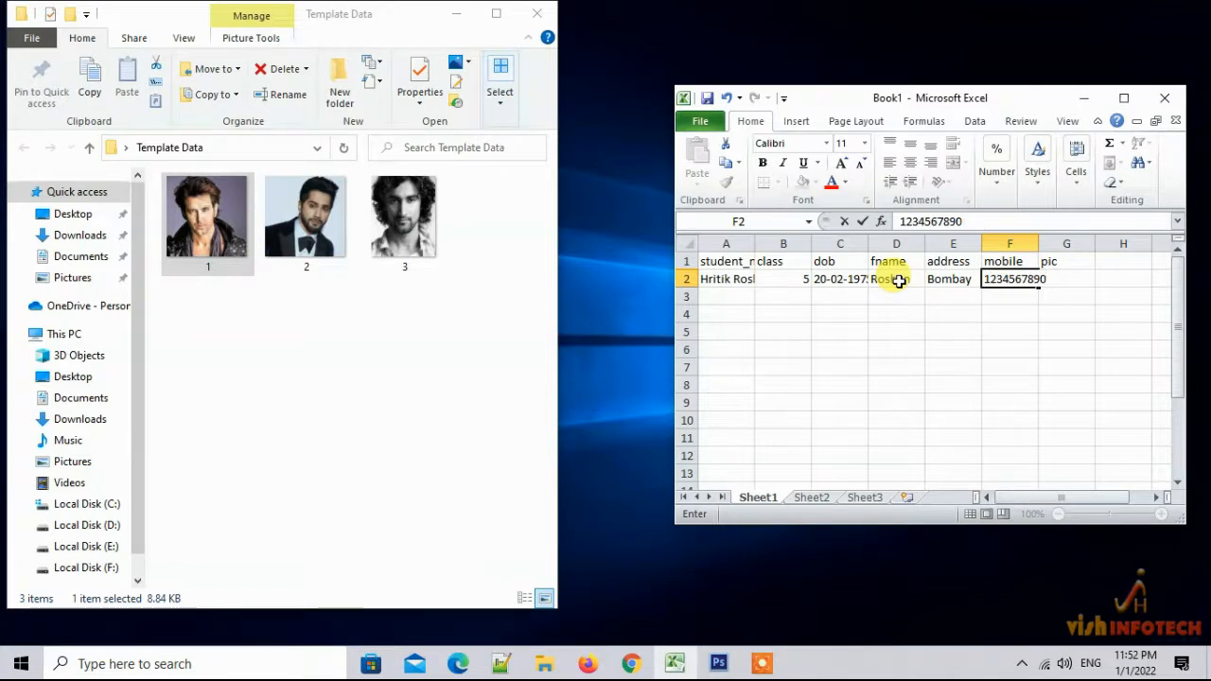
key(Tab)
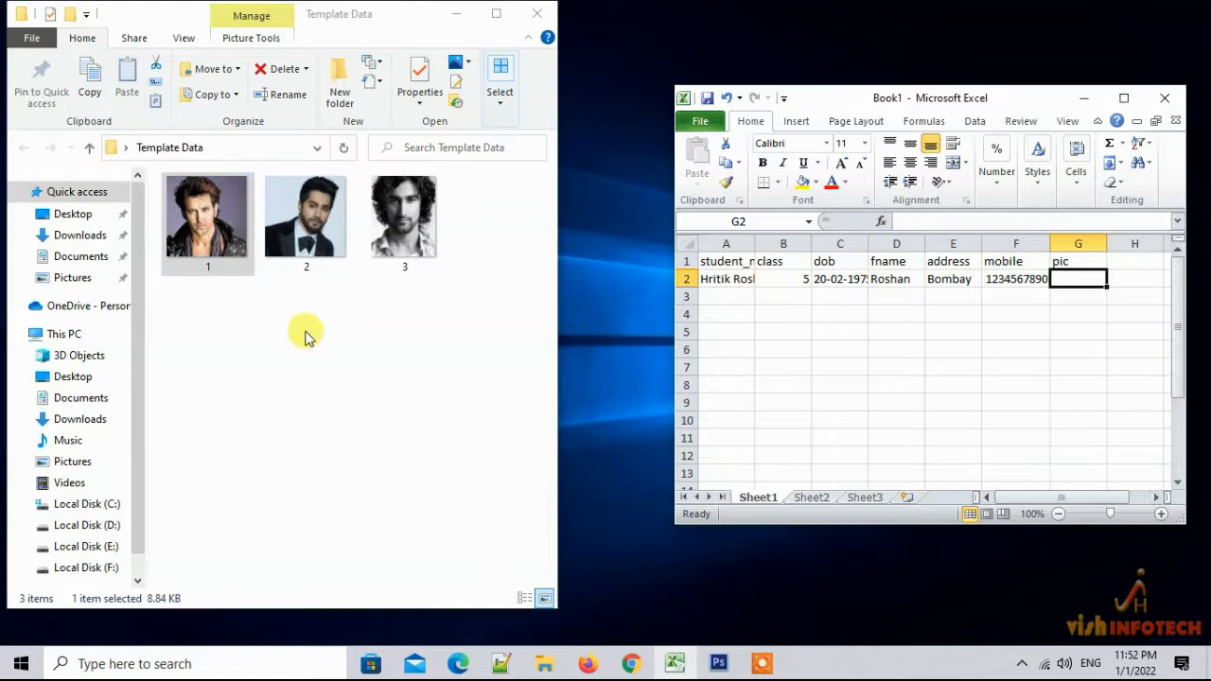
Enter 1.jpg as the first student's picture in G2
click(343, 371)
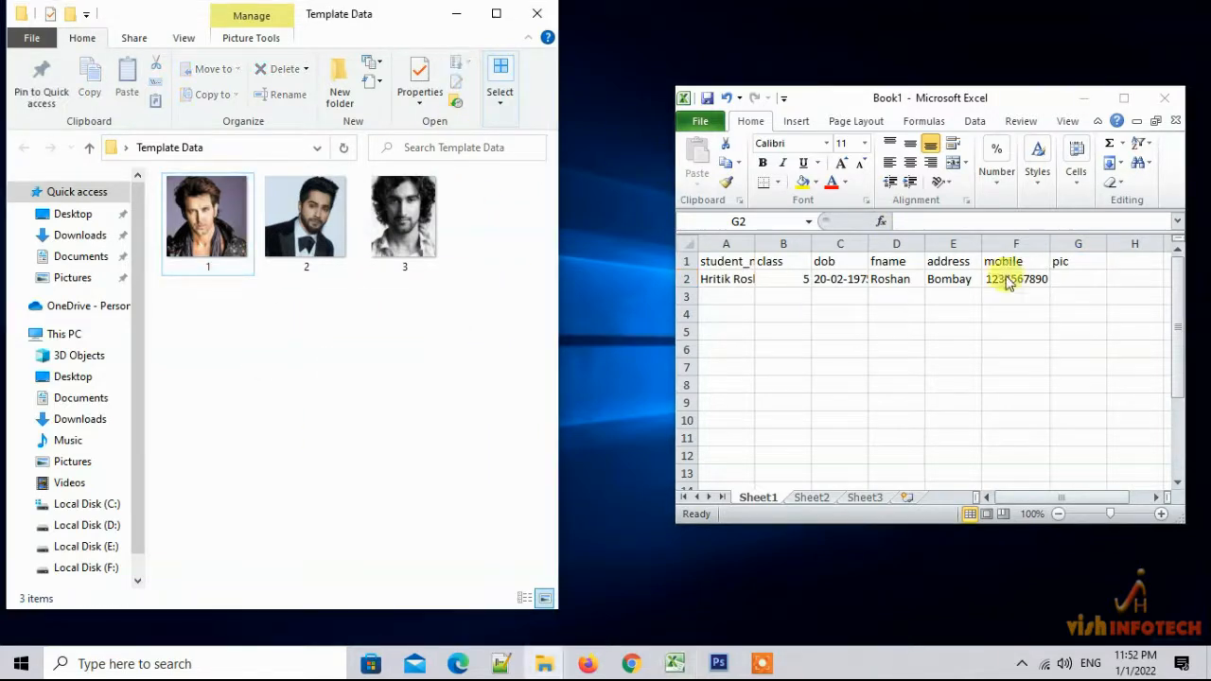
click(1085, 277)
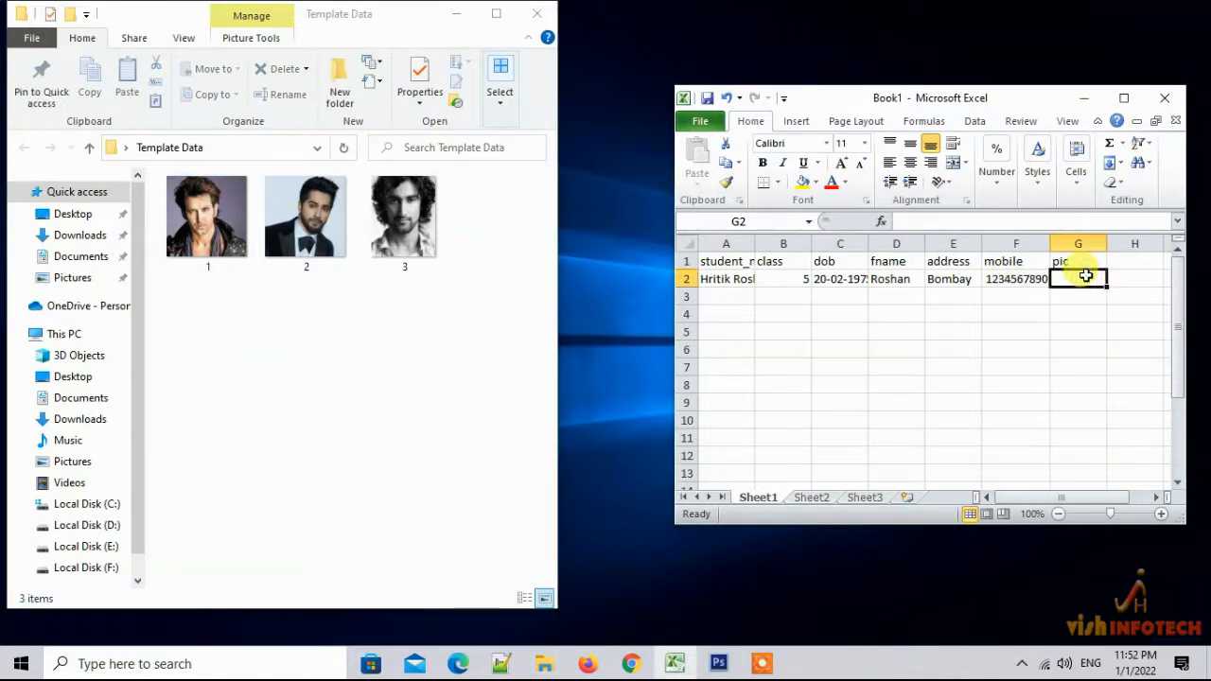
text(1.jpg)
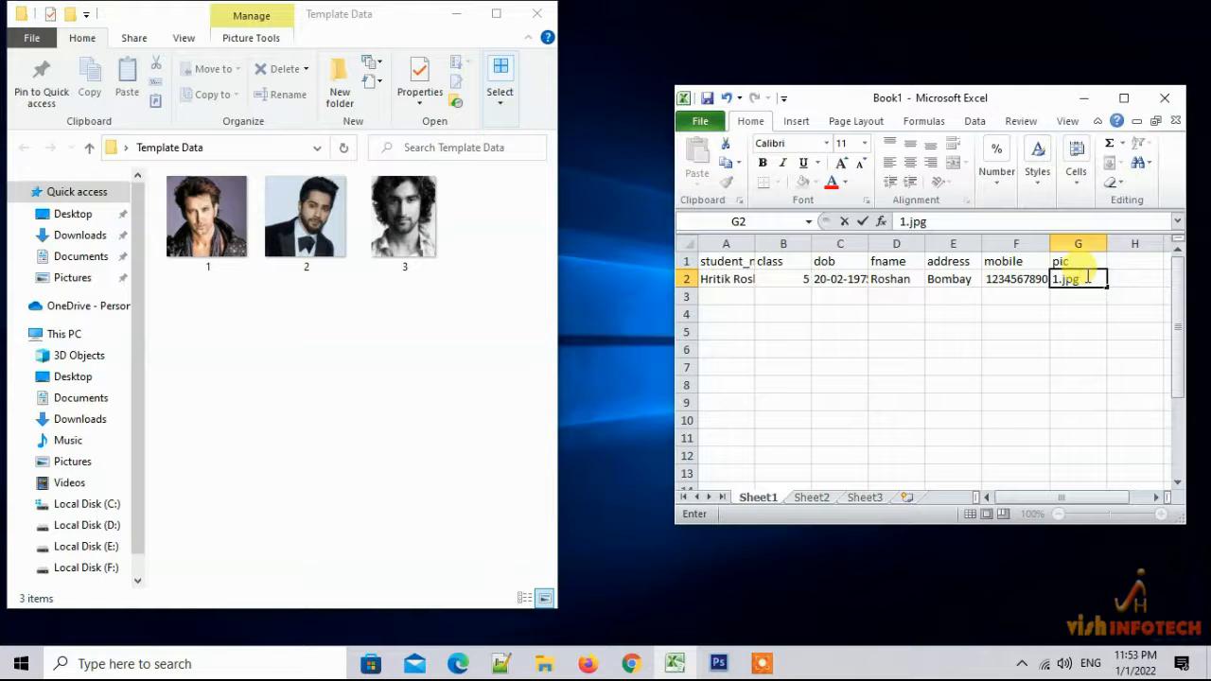
Enter the second student's name in row 3 with class 8 and birth date 11-10-1985
click(724, 296)
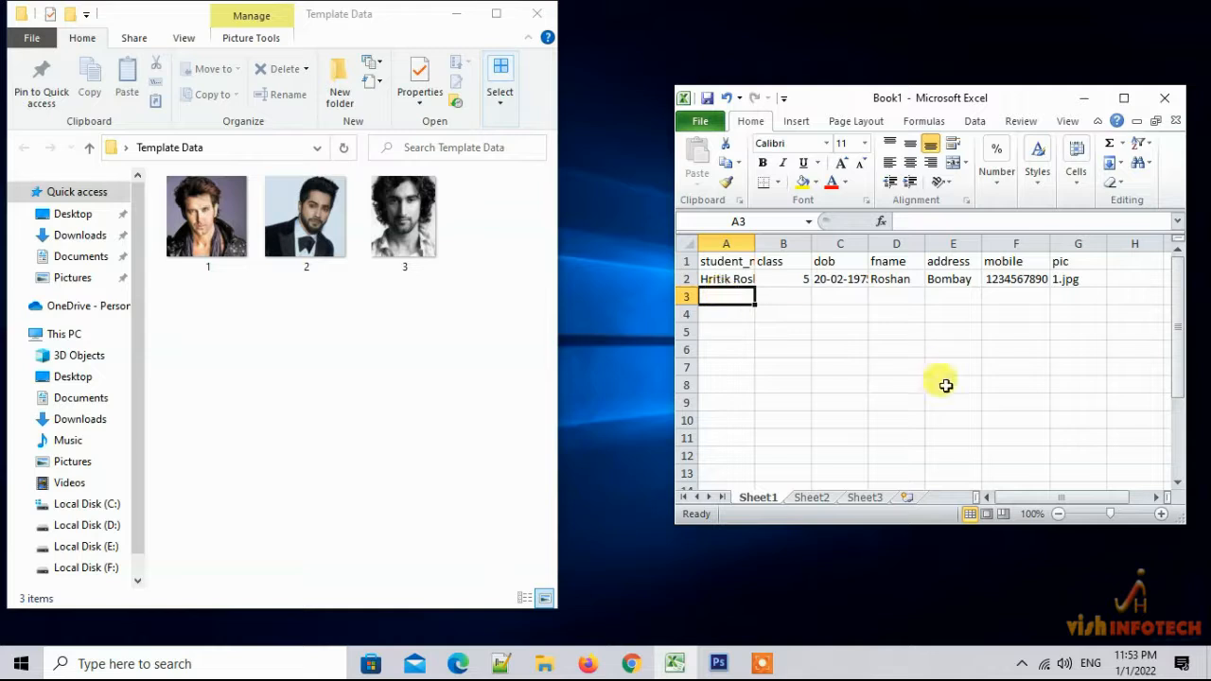
text(Varun)
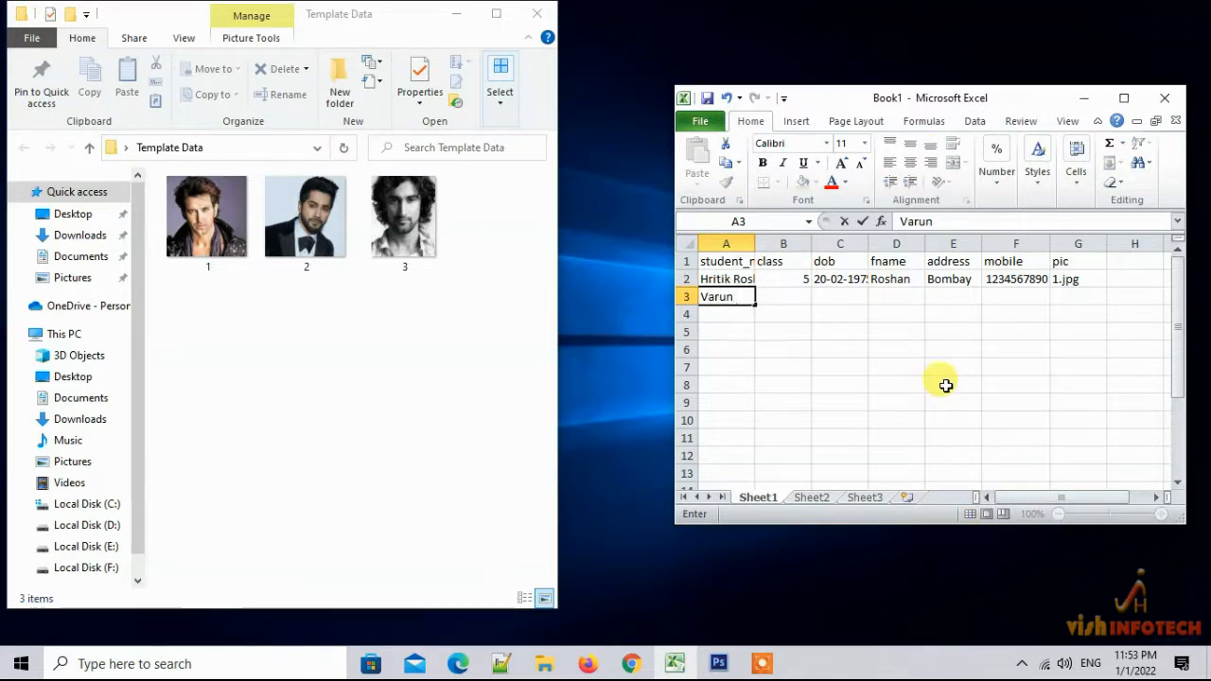
text( Dhawan)
key(Tab)
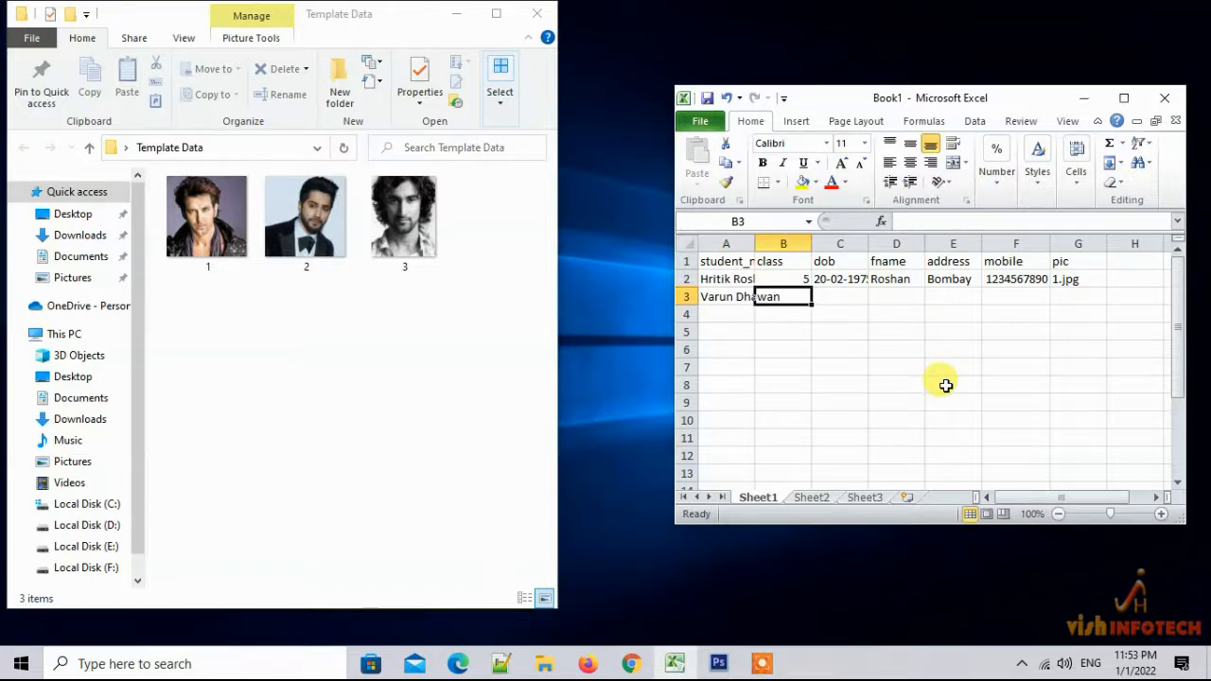
text(8)
key(Tab)
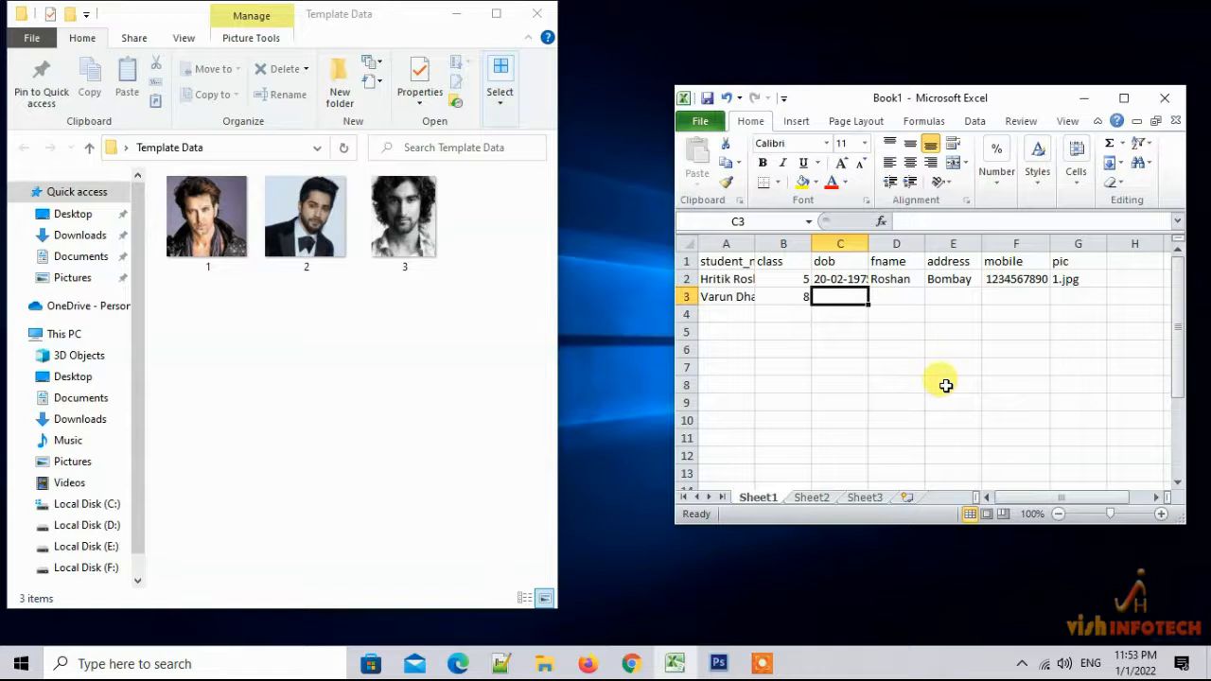
text(11)
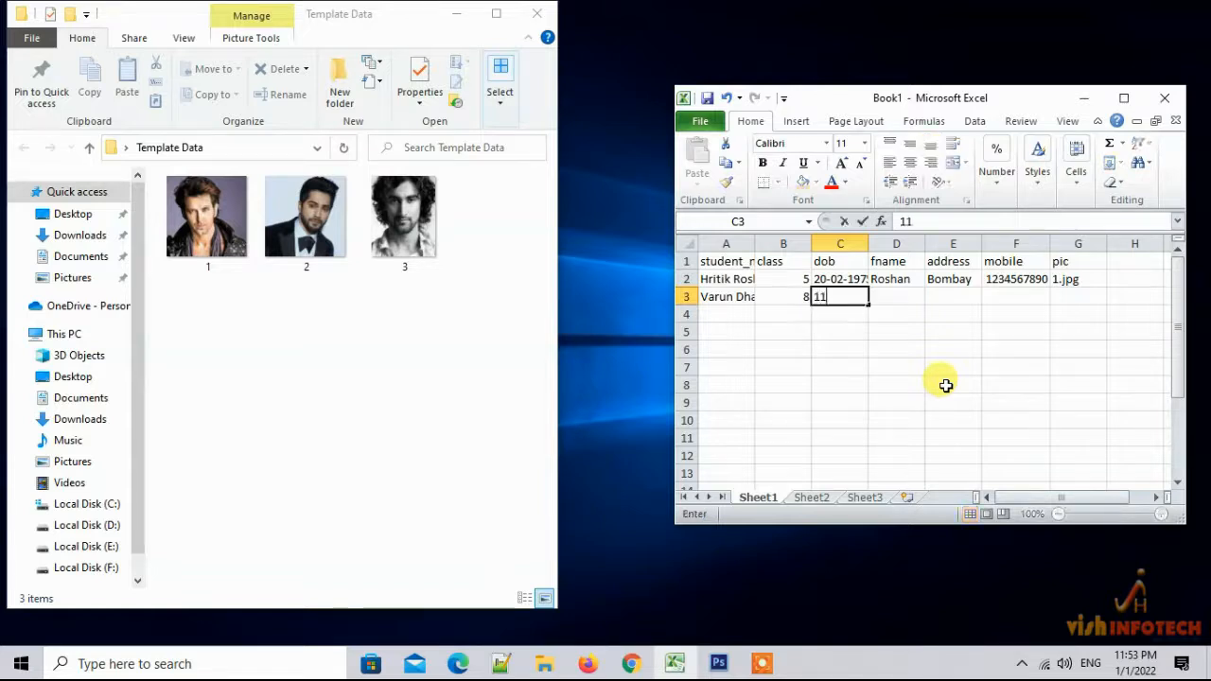
text(-10-1985)
key(Tab)
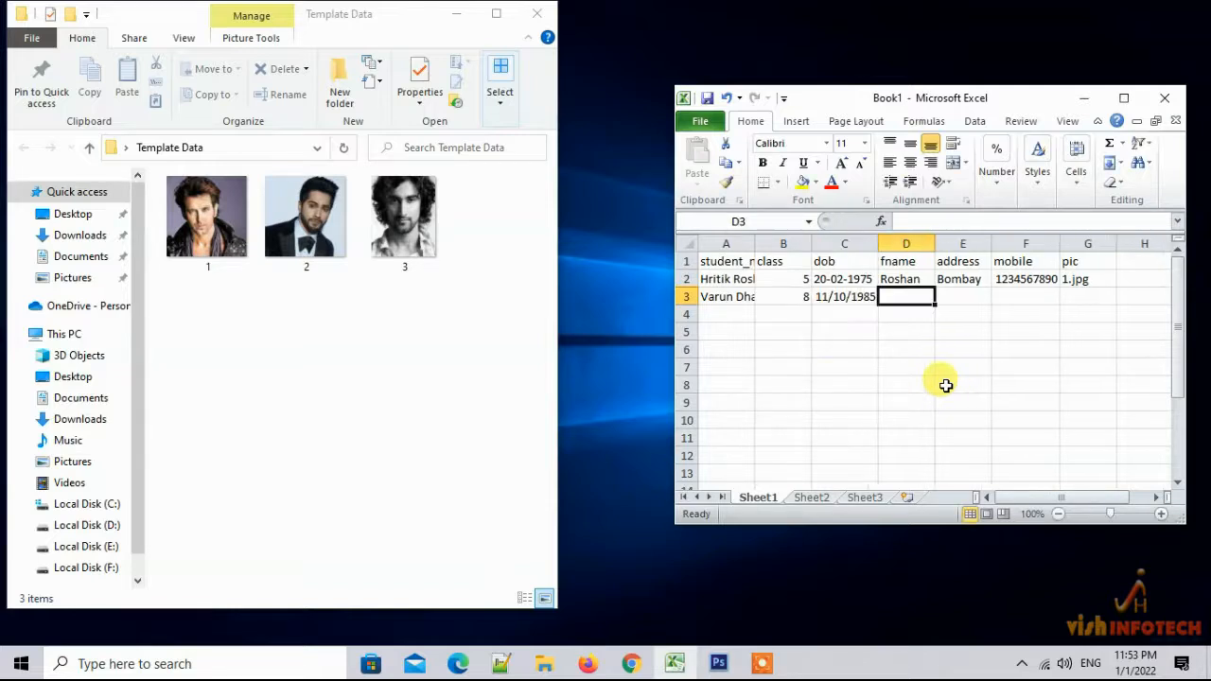
Add the second student's father's name, address Mumbai, mobile number and picture 2.jpg
text(David)
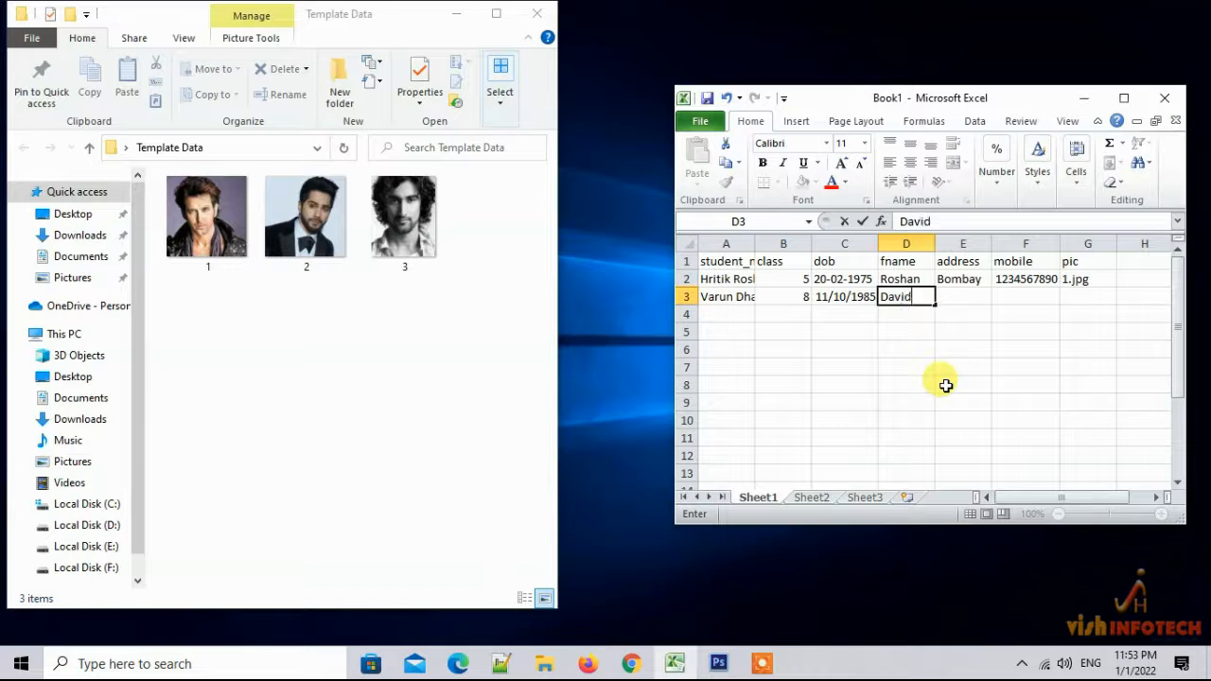
key(Tab)
text(Mumbai)
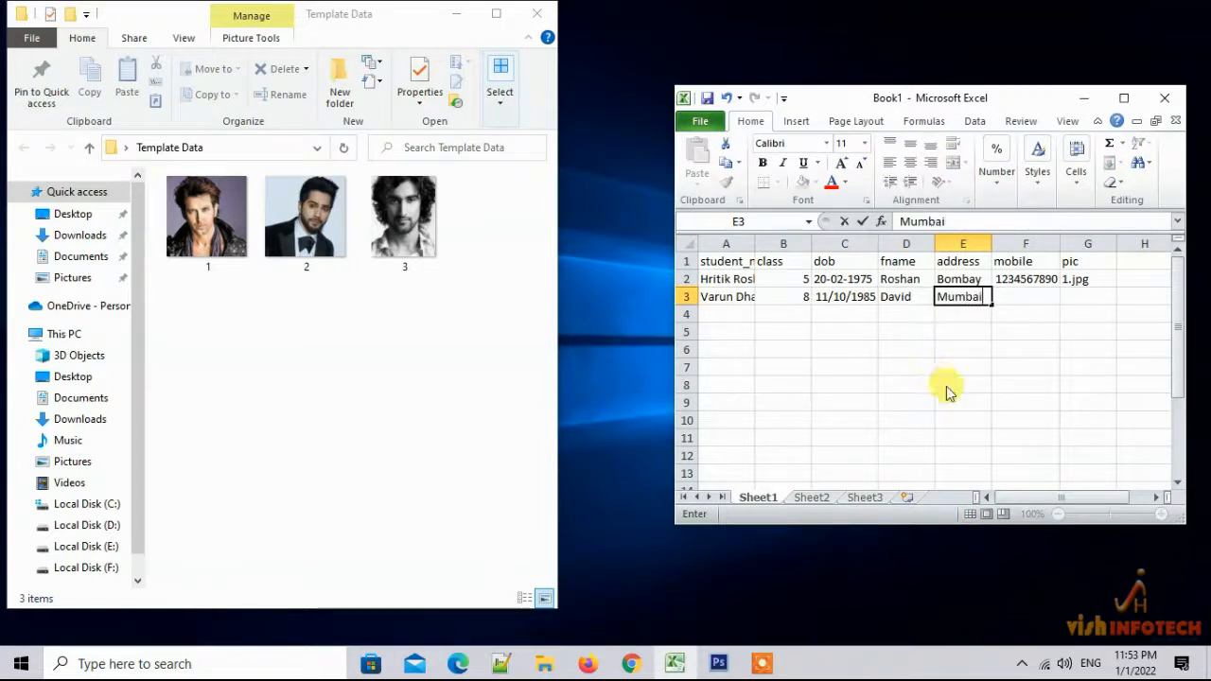
key(Tab)
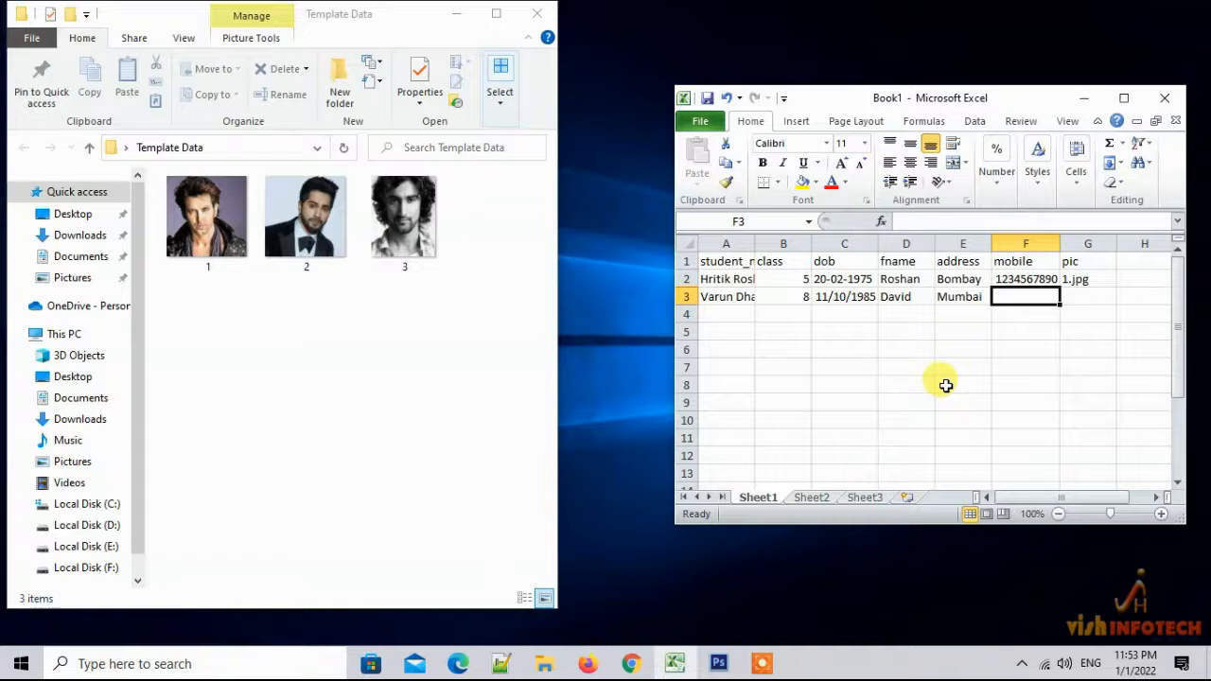
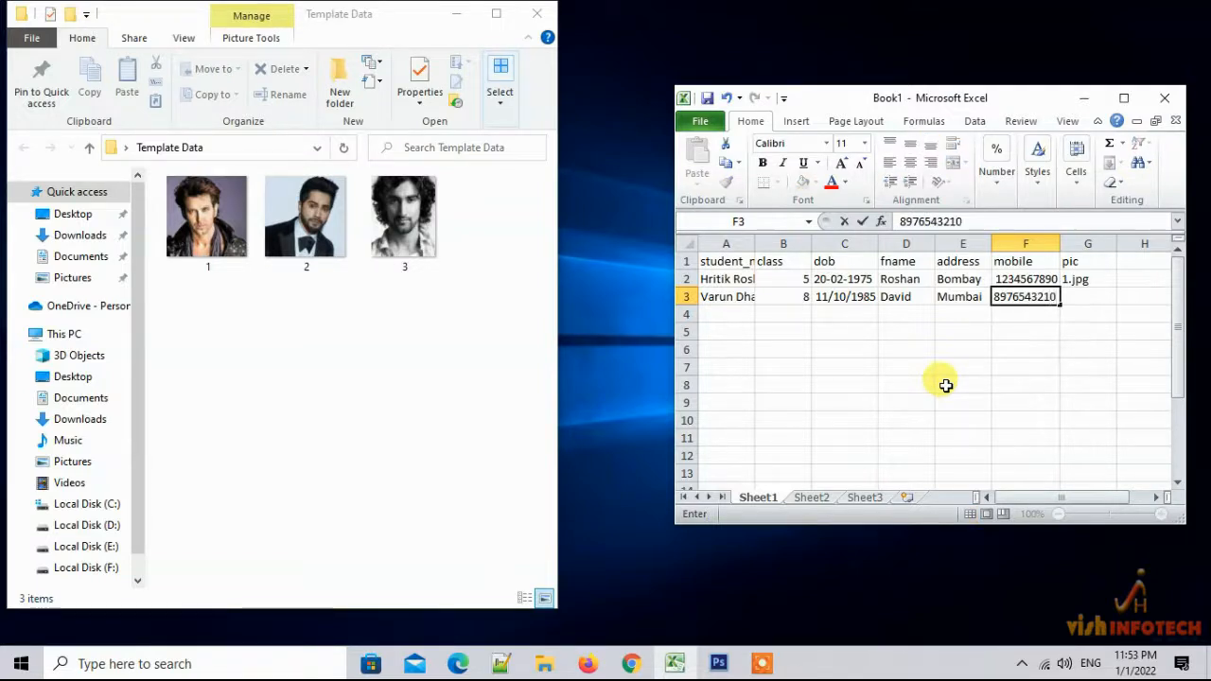
key(Tab)
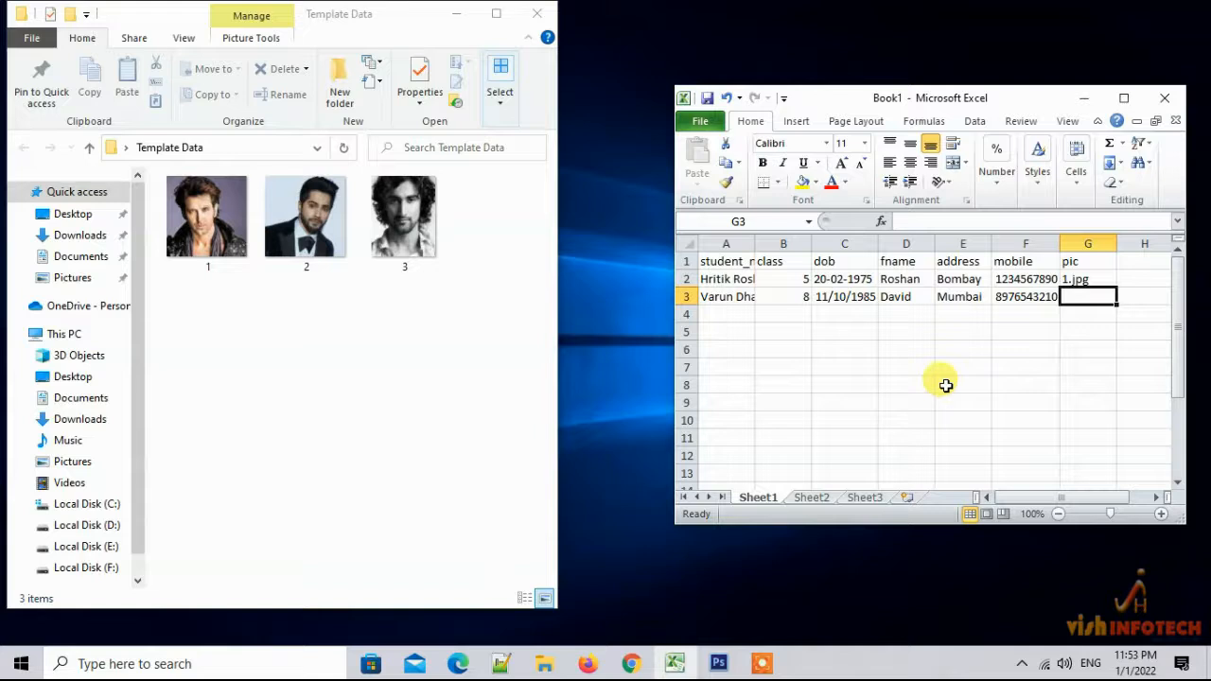
text(2)
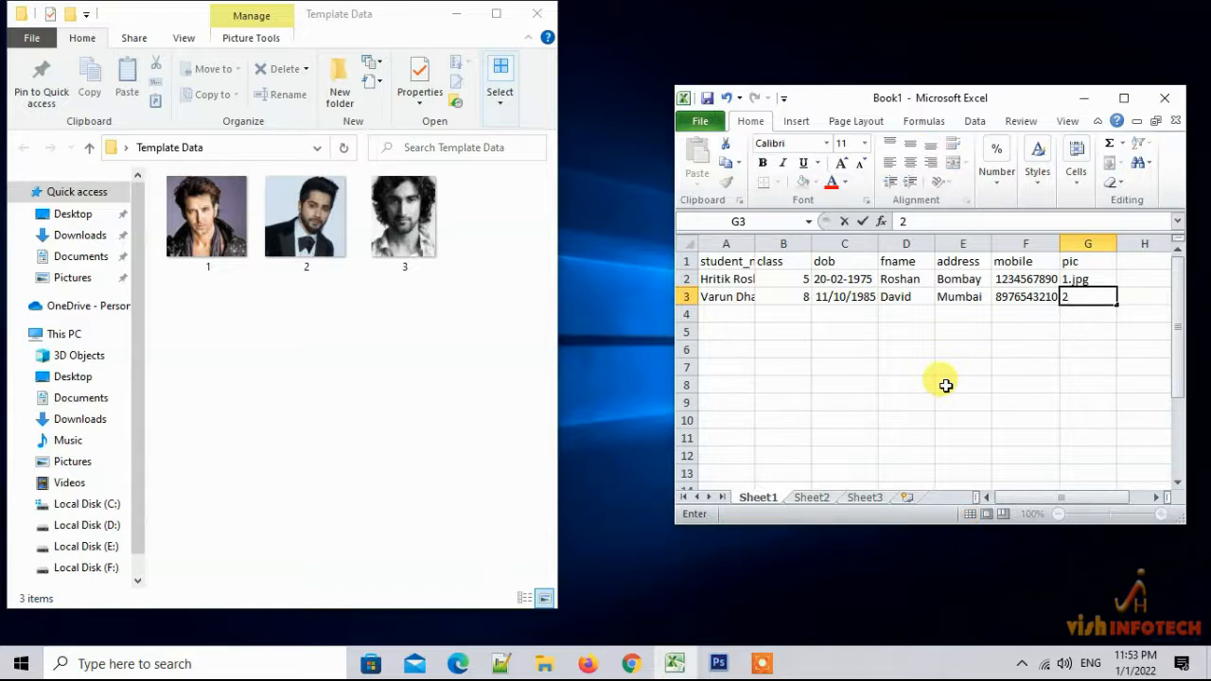
text(.jpg)
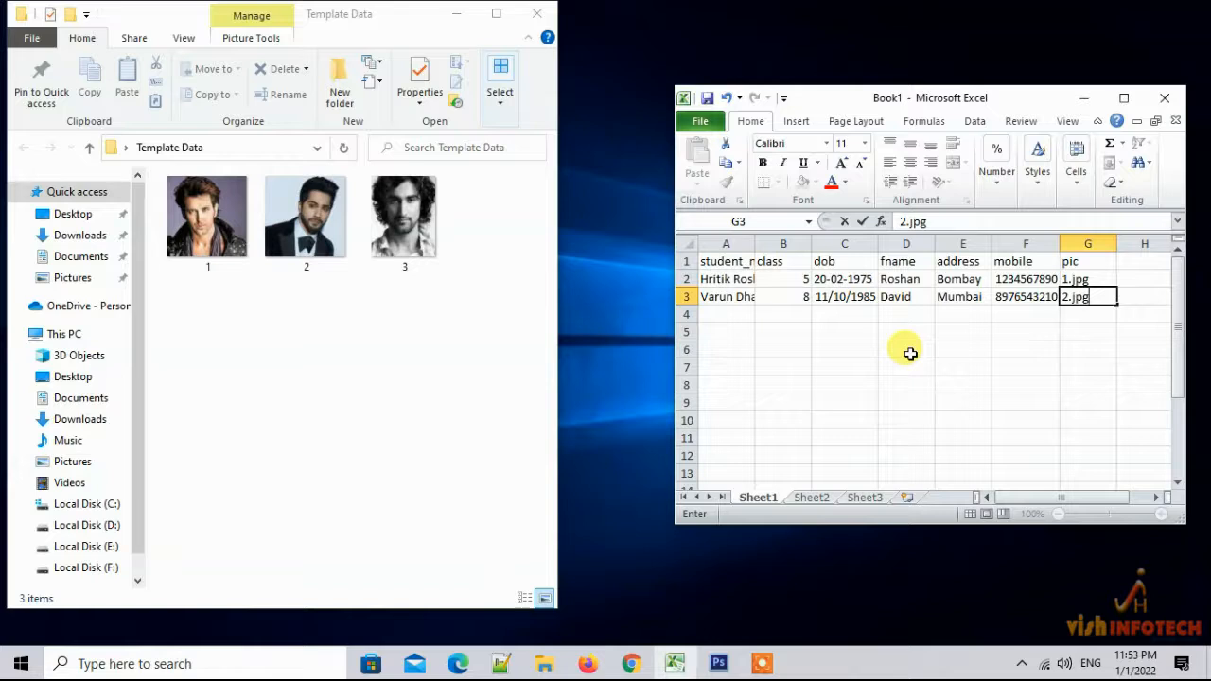
Enter the third student's name in row 4 with class 3 and birth date 08-05-1978
click(722, 314)
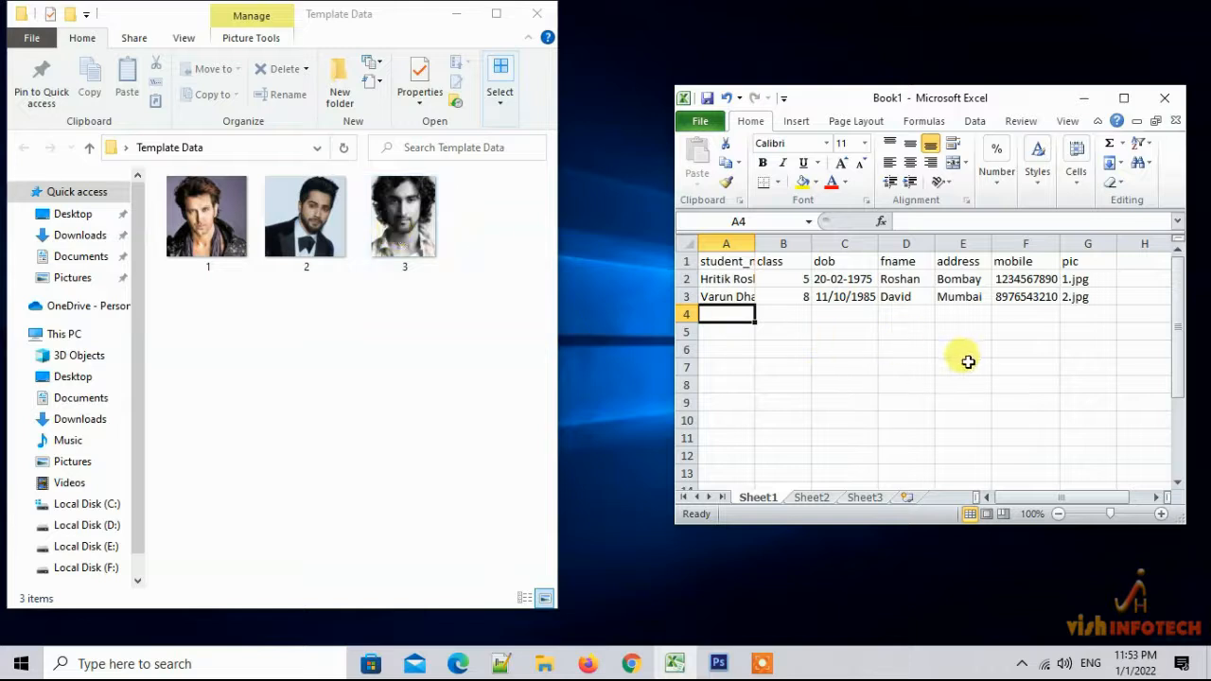
text(Kunaal)
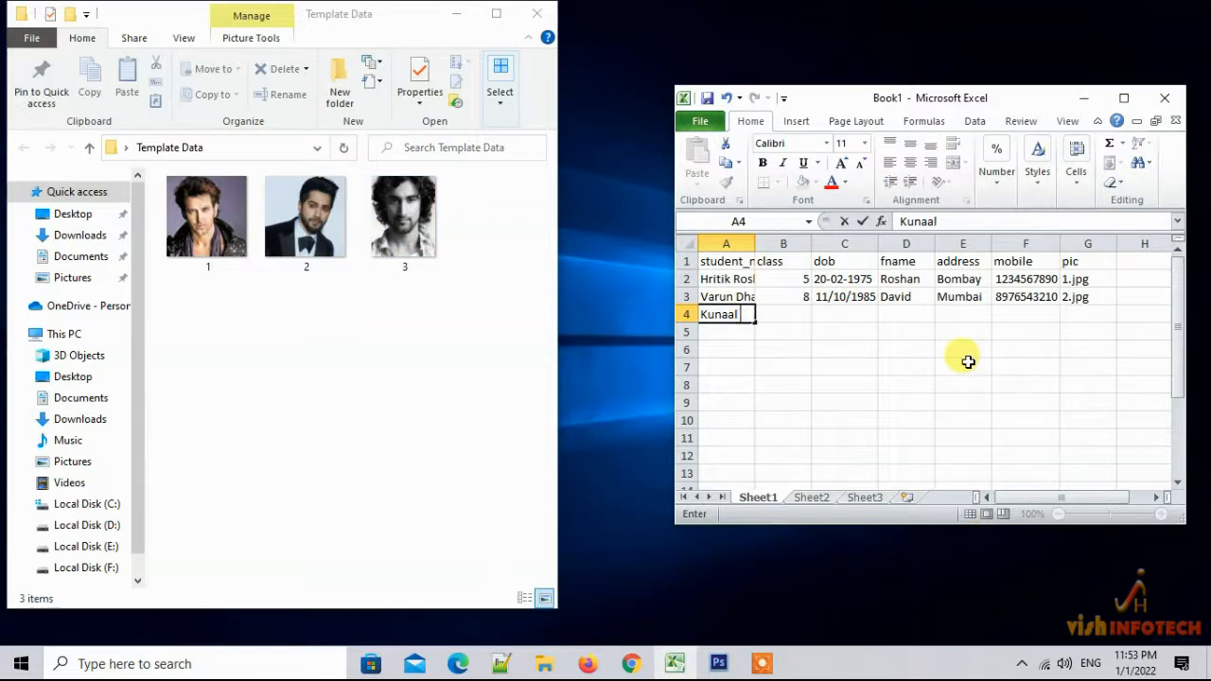
text( Kapoor)
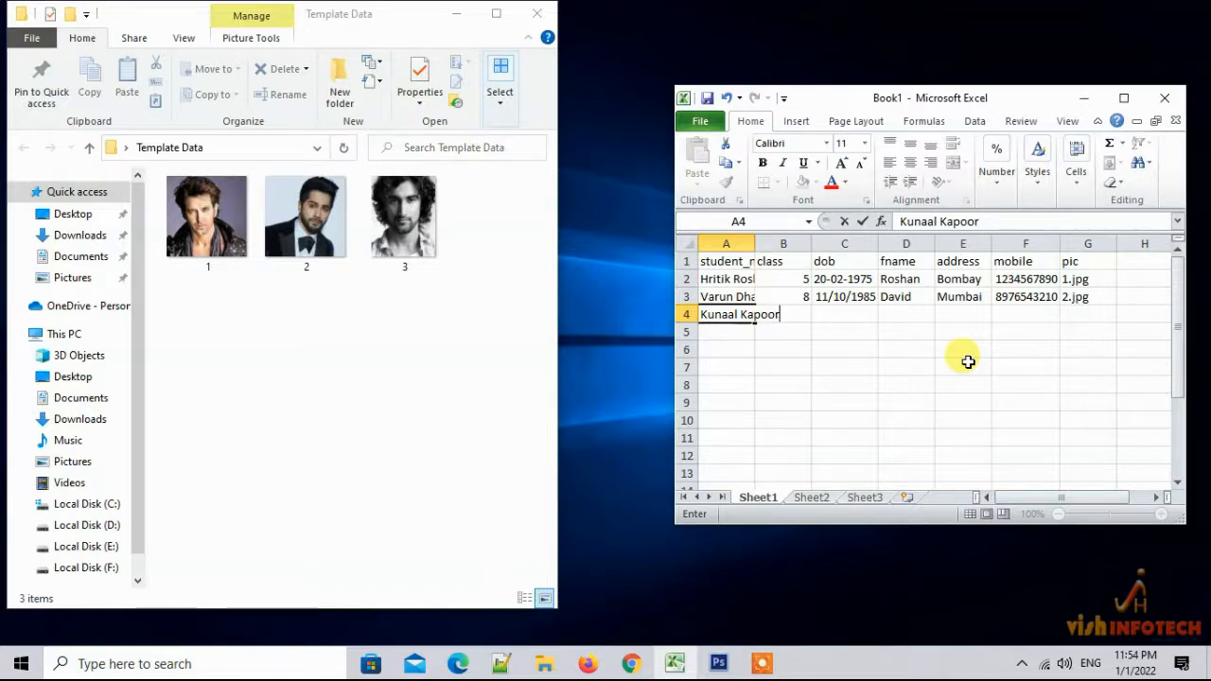
key(Tab)
text(3)
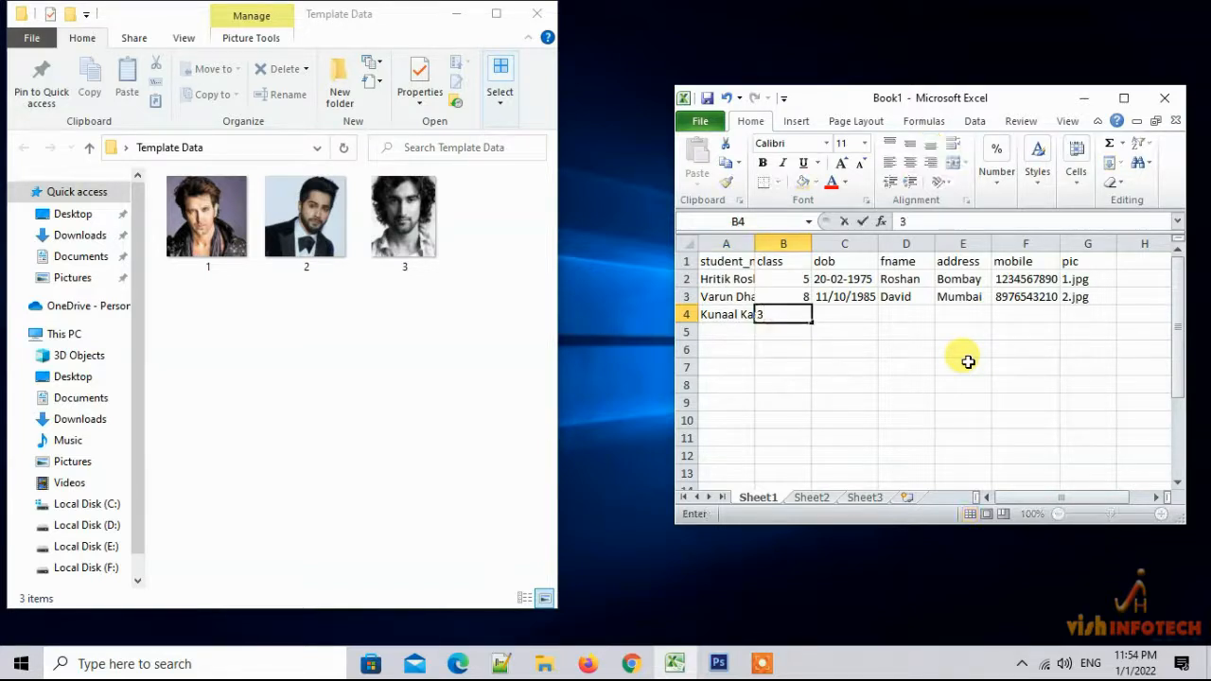
key(Tab)
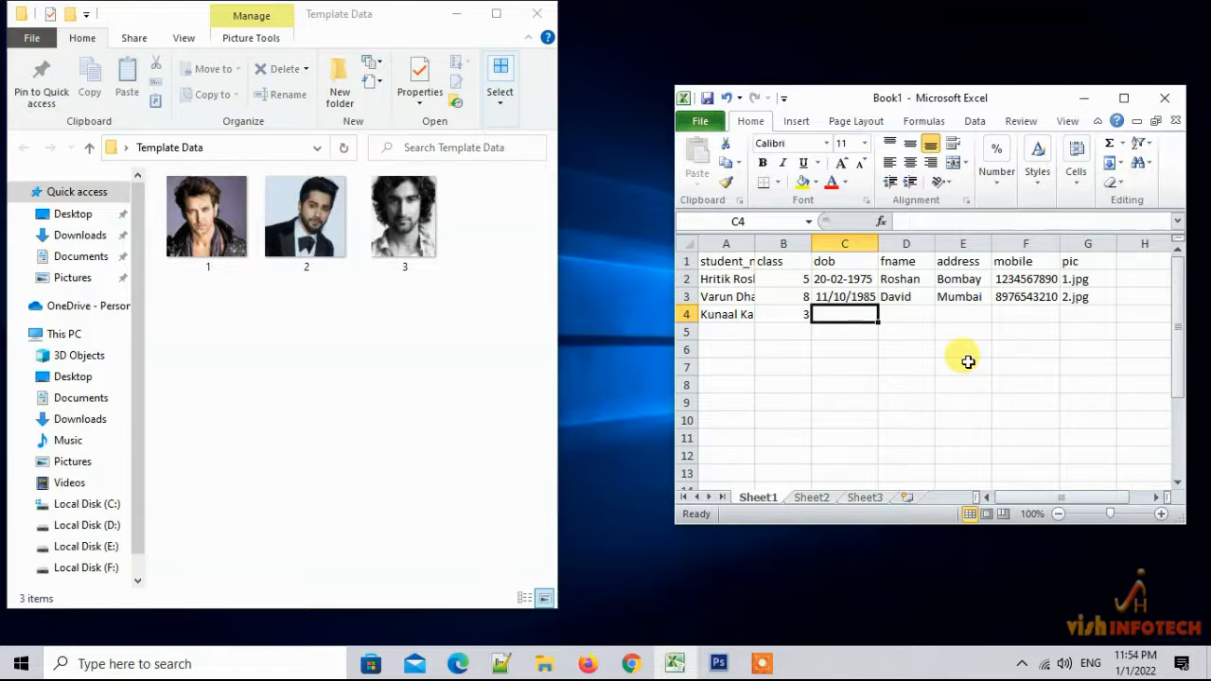
text(08-05-1978)
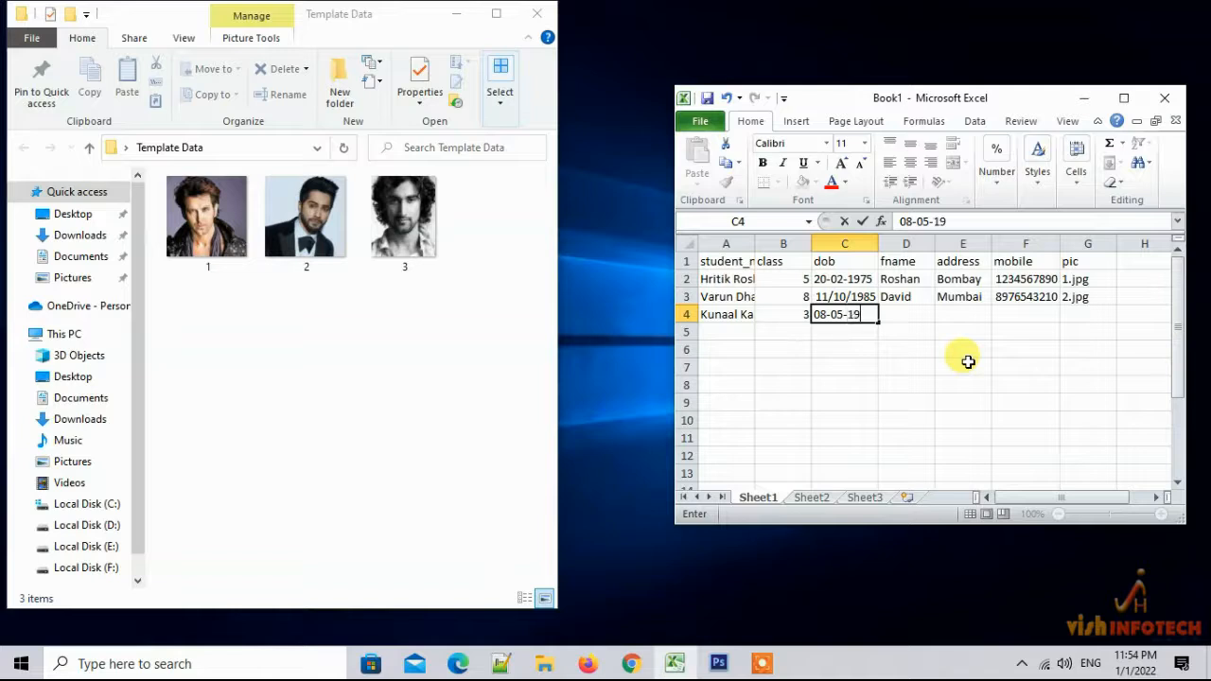
click(910, 315)
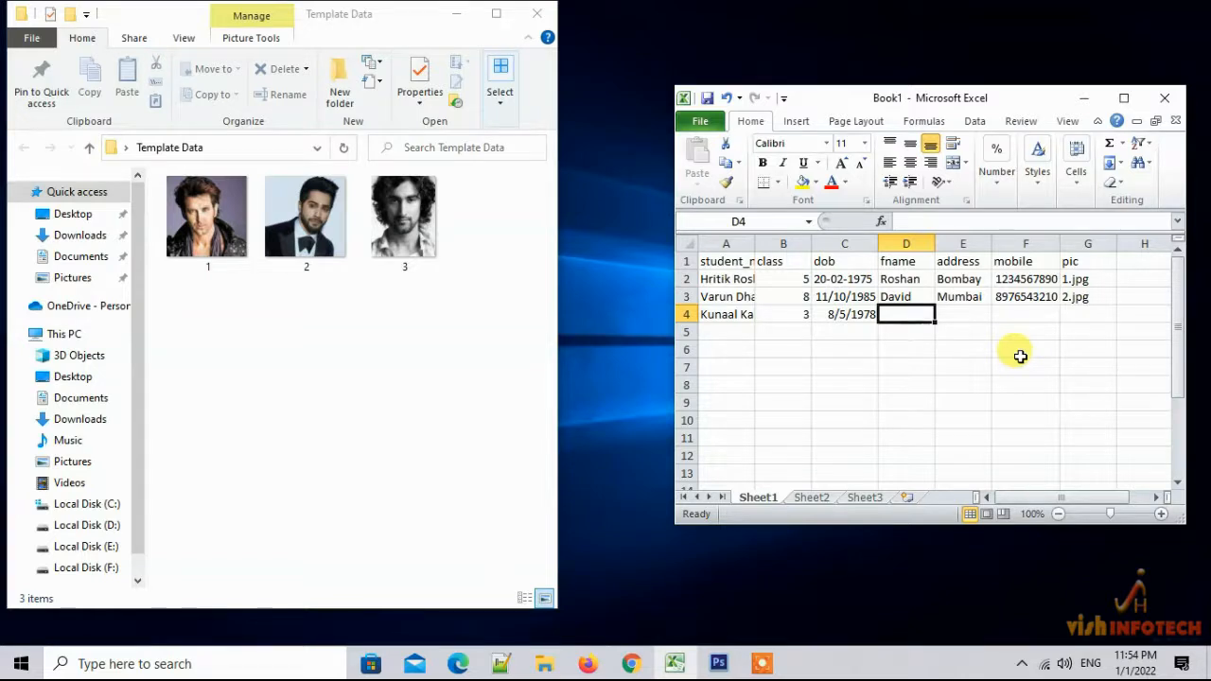
Add the third student's father's name, address Delhi, mobile number and picture 3.jpg
text(Aayus)
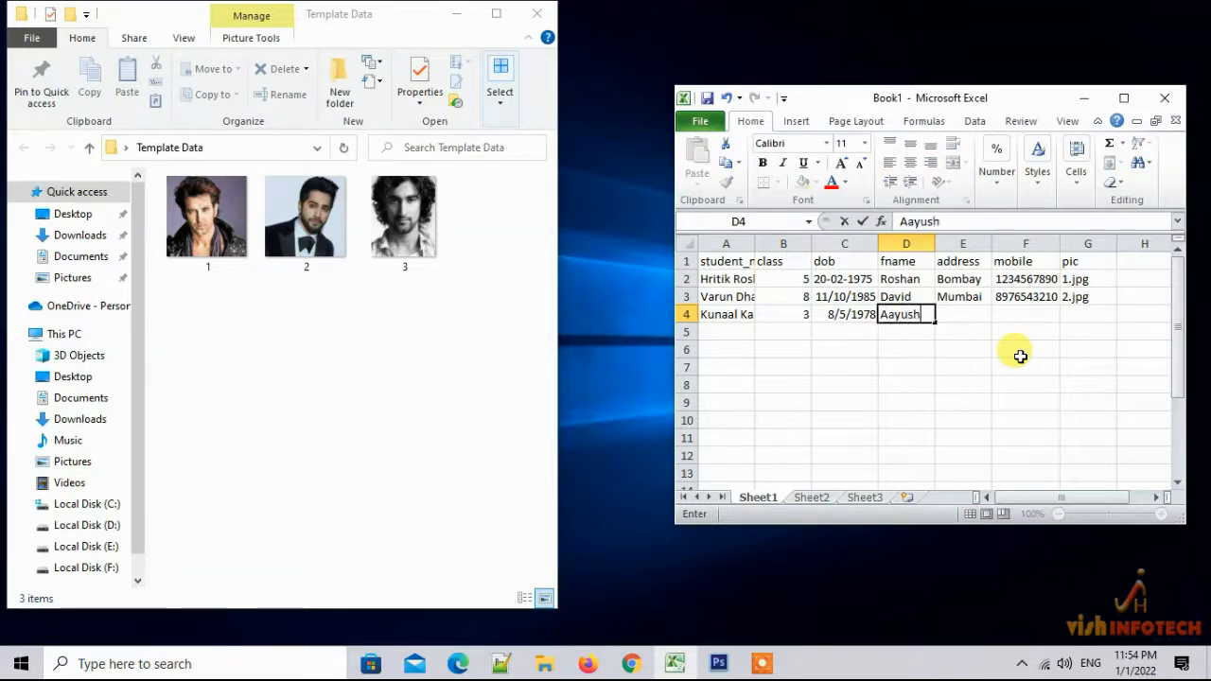
text(h)
key(Tab)
text(Delhi)
key(Tab)
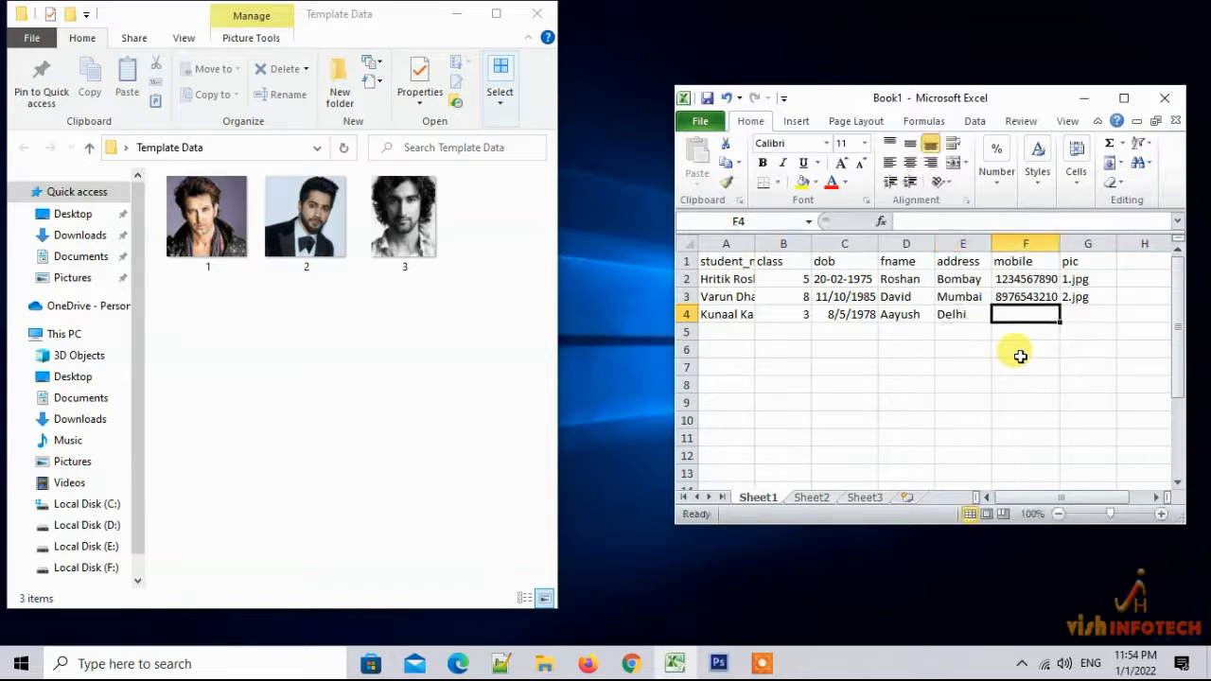
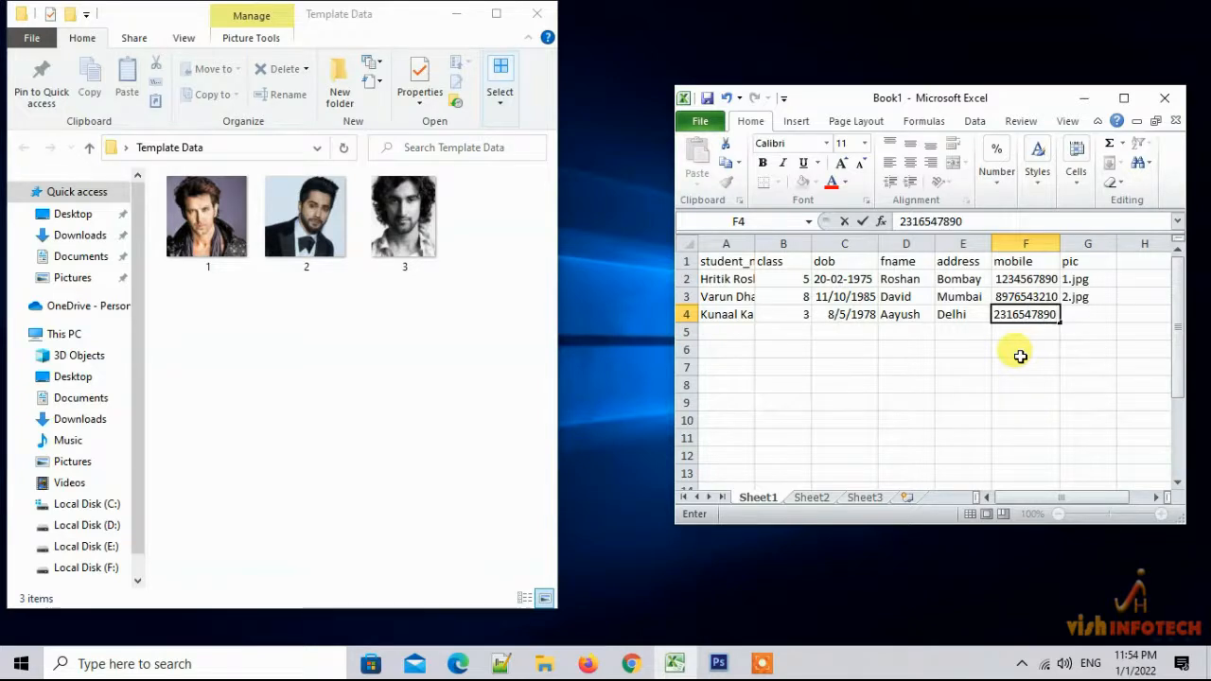
key(Tab)
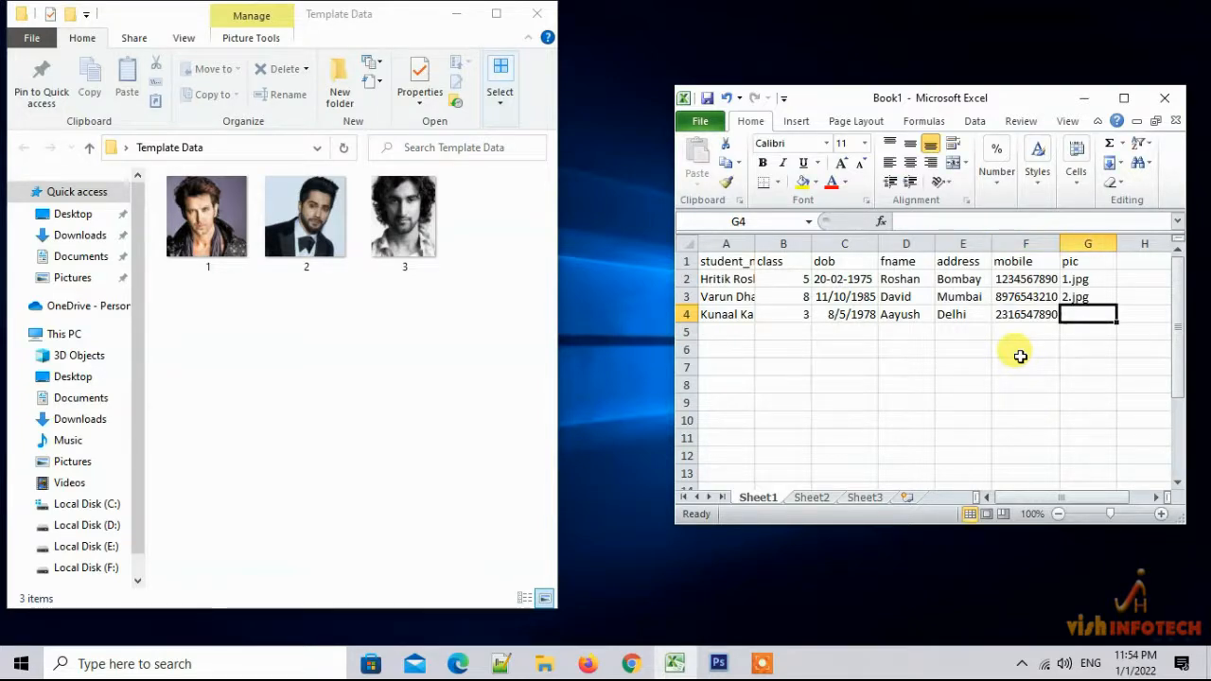
text(3.jpg)
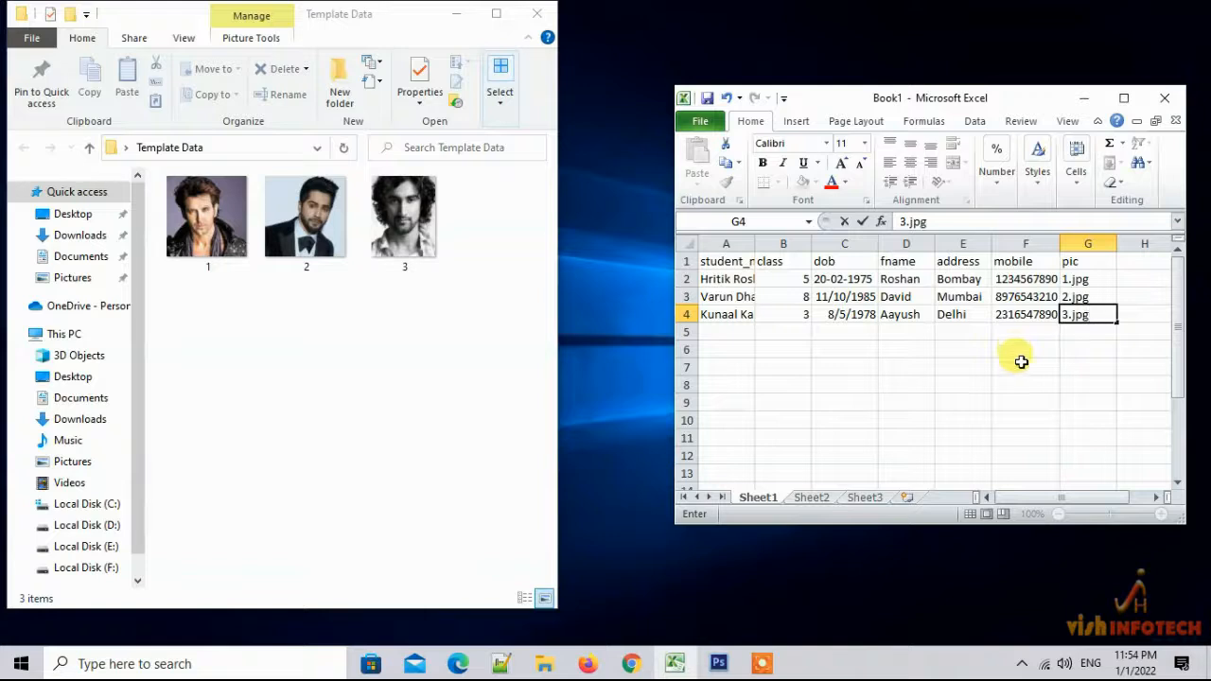
click(951, 369)
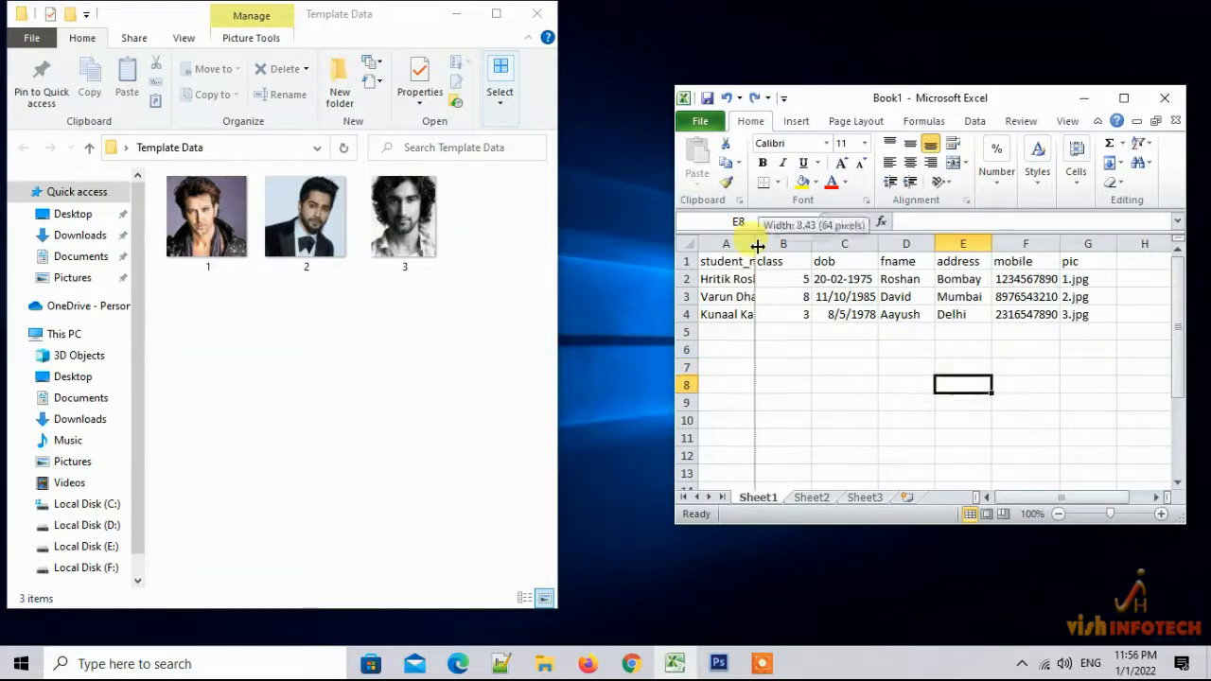
Autofit column A so the full student names are visible
double_click(756, 245)
scroll(865, 381, down, 20)
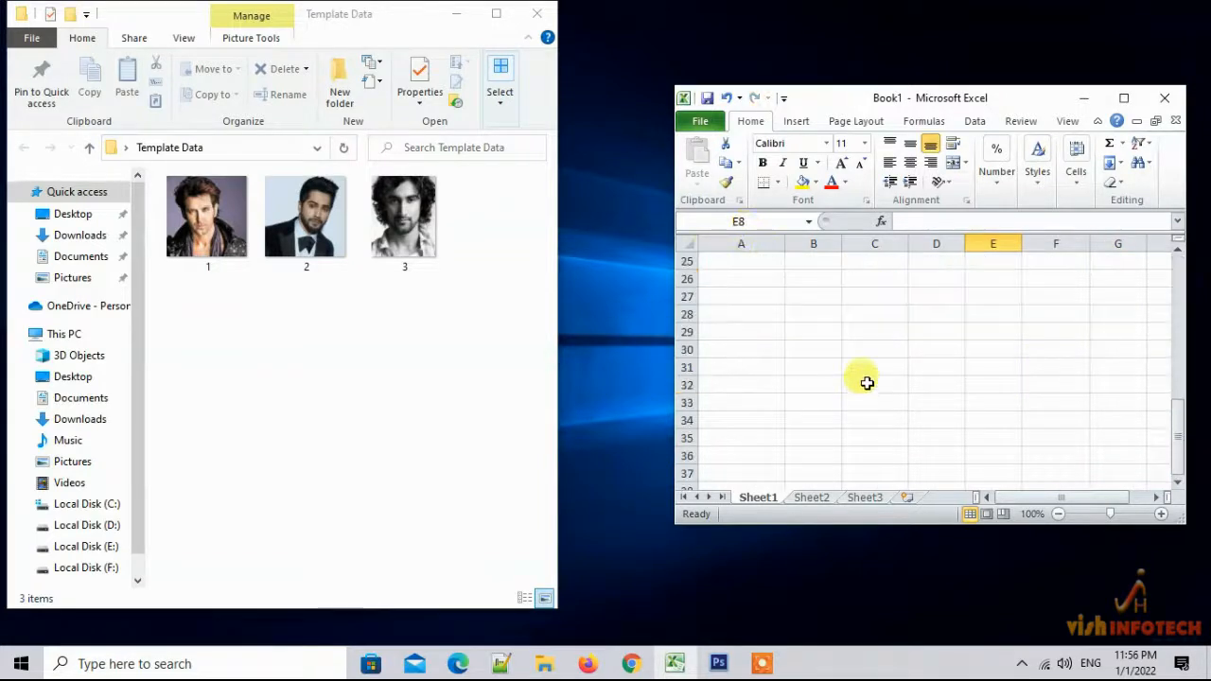
scroll(867, 382, down, 20)
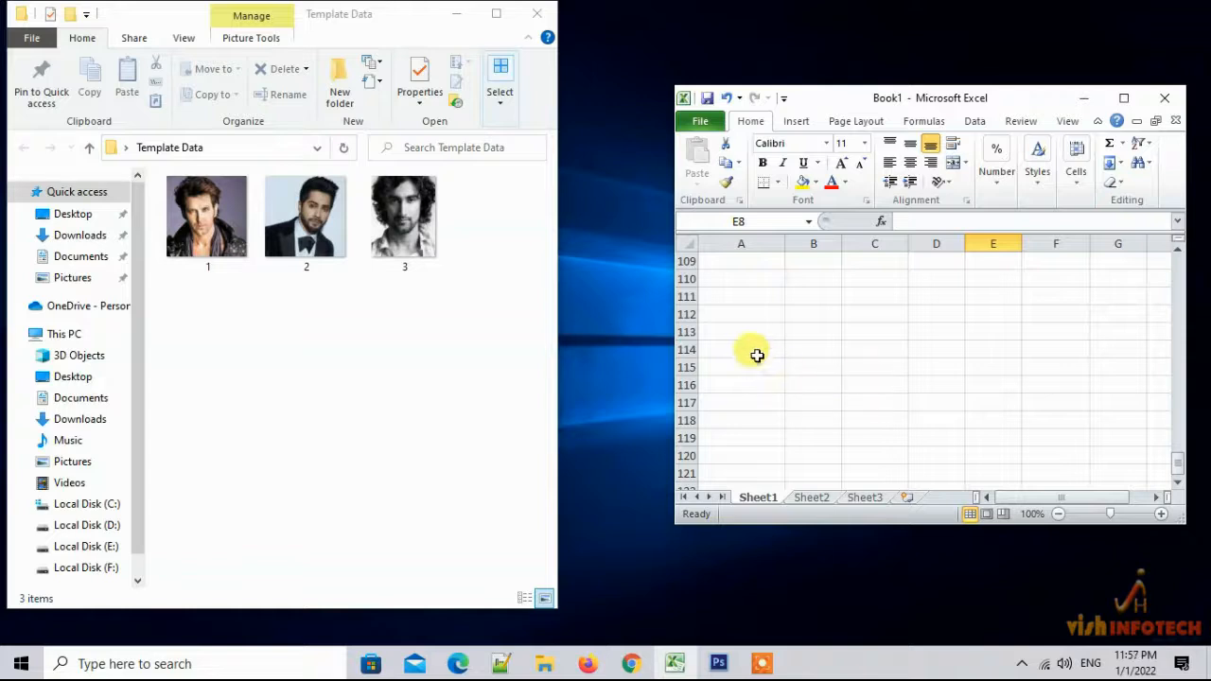
scroll(768, 344, down, 5)
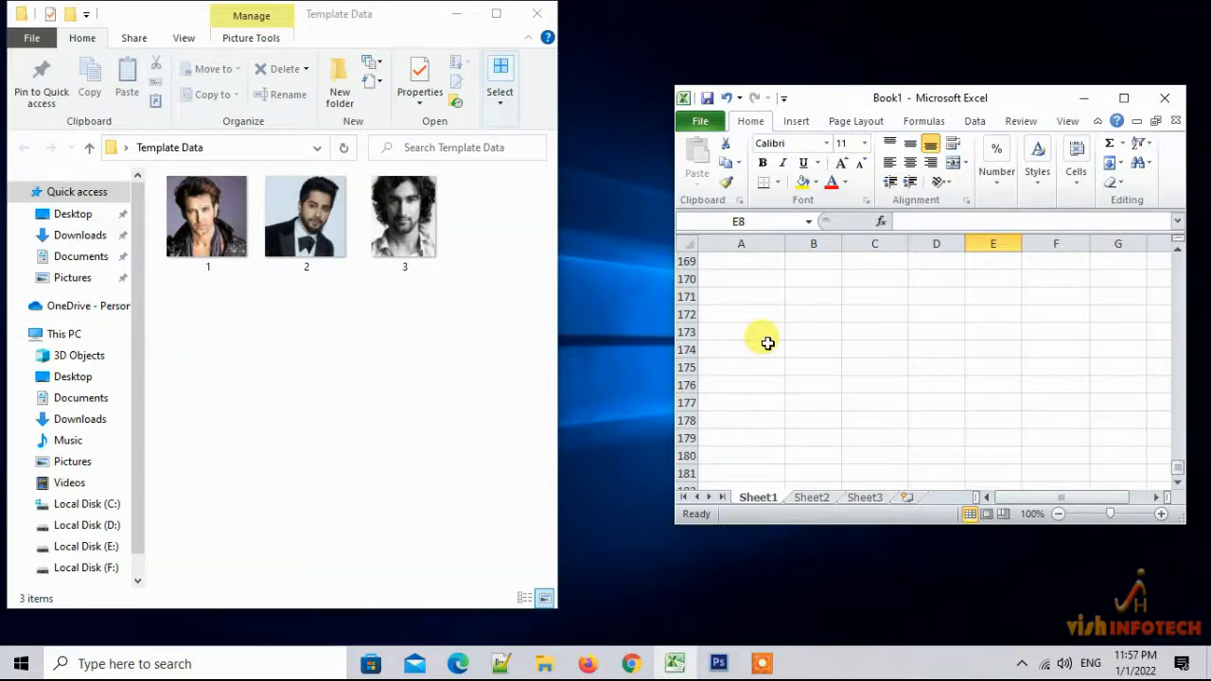
scroll(768, 344, up, 19)
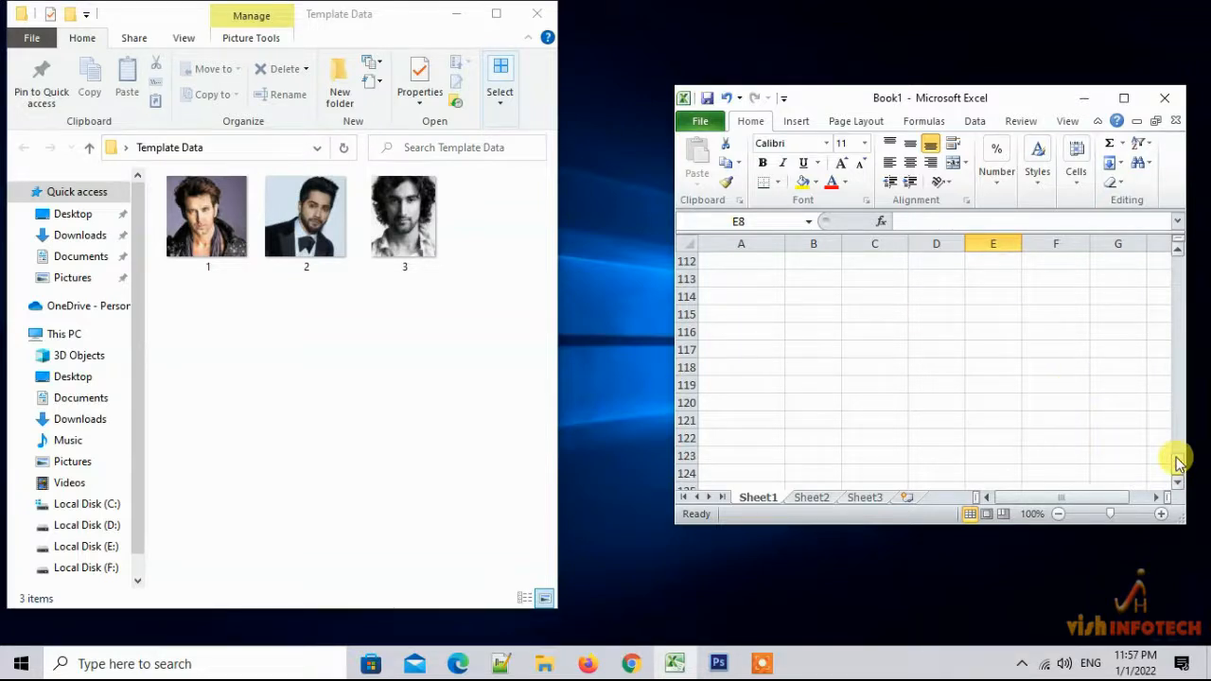
drag(1178, 462, 1177, 253)
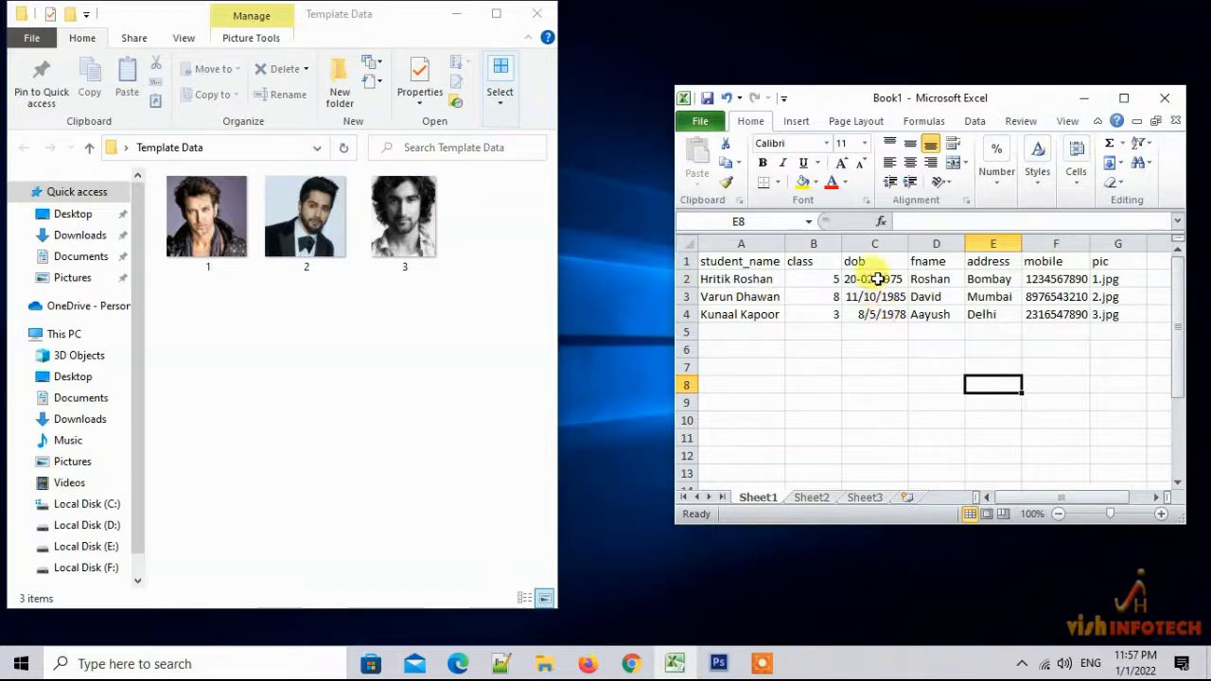
Check each birth date in C2:C4, then go to the workbook's File page
click(879, 277)
click(875, 296)
click(879, 316)
click(852, 279)
click(864, 298)
click(872, 315)
click(867, 281)
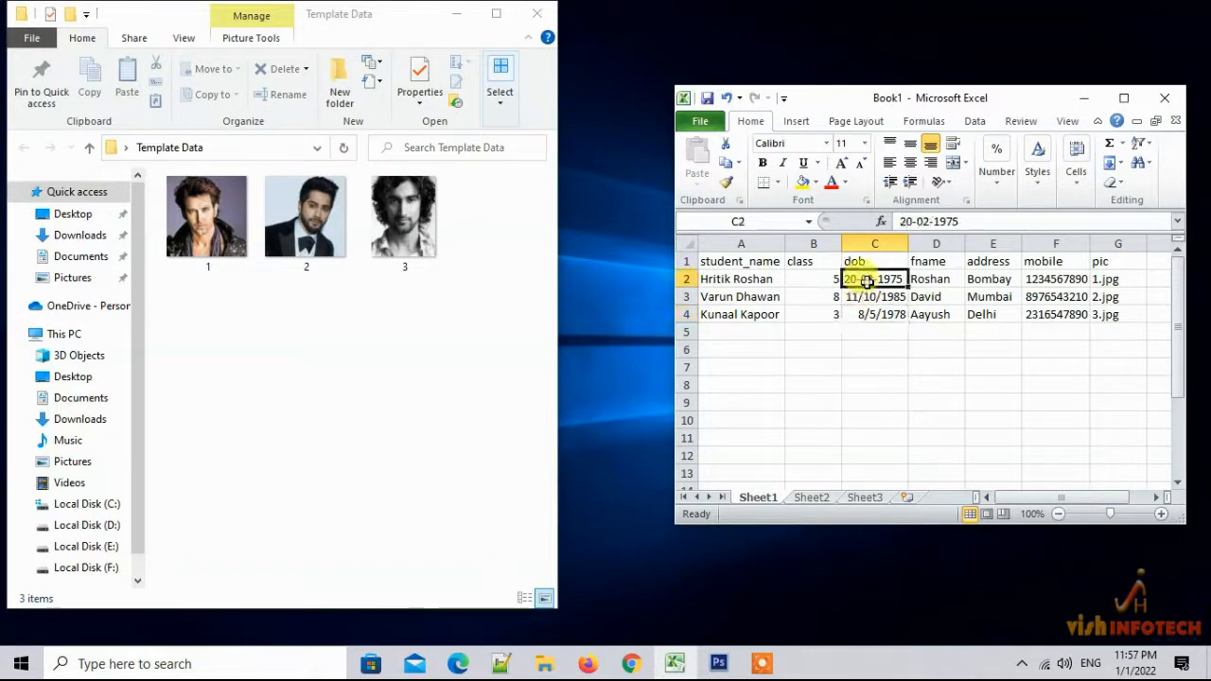
click(866, 298)
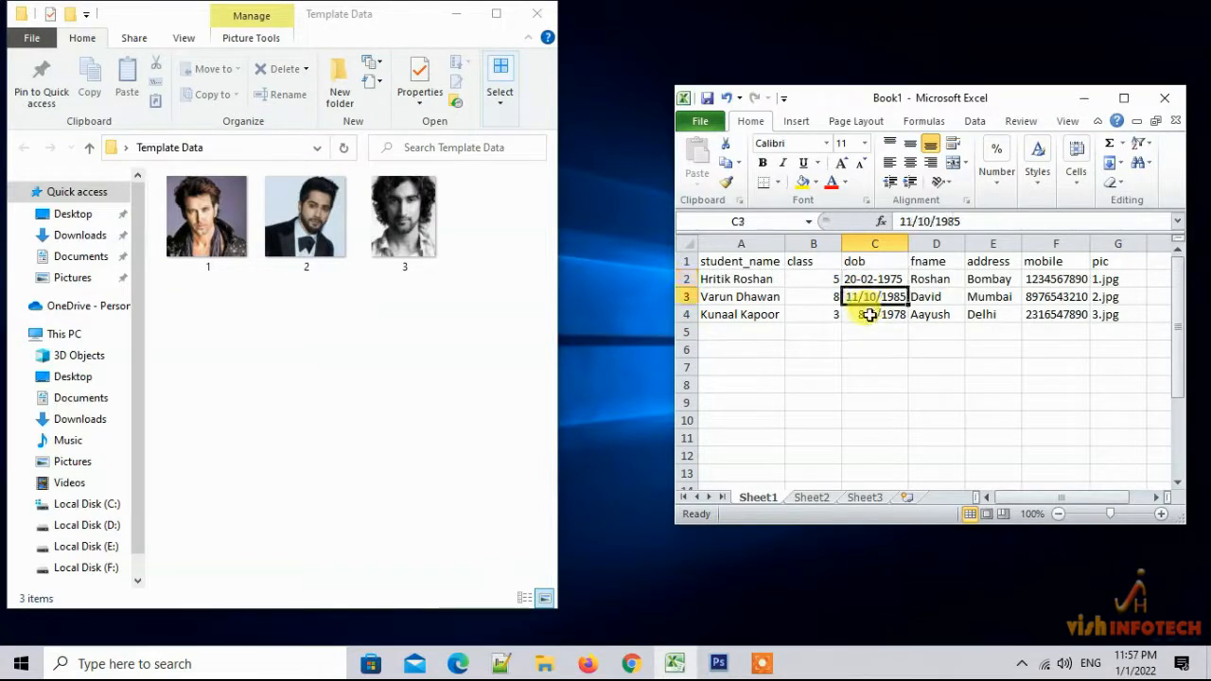
click(868, 315)
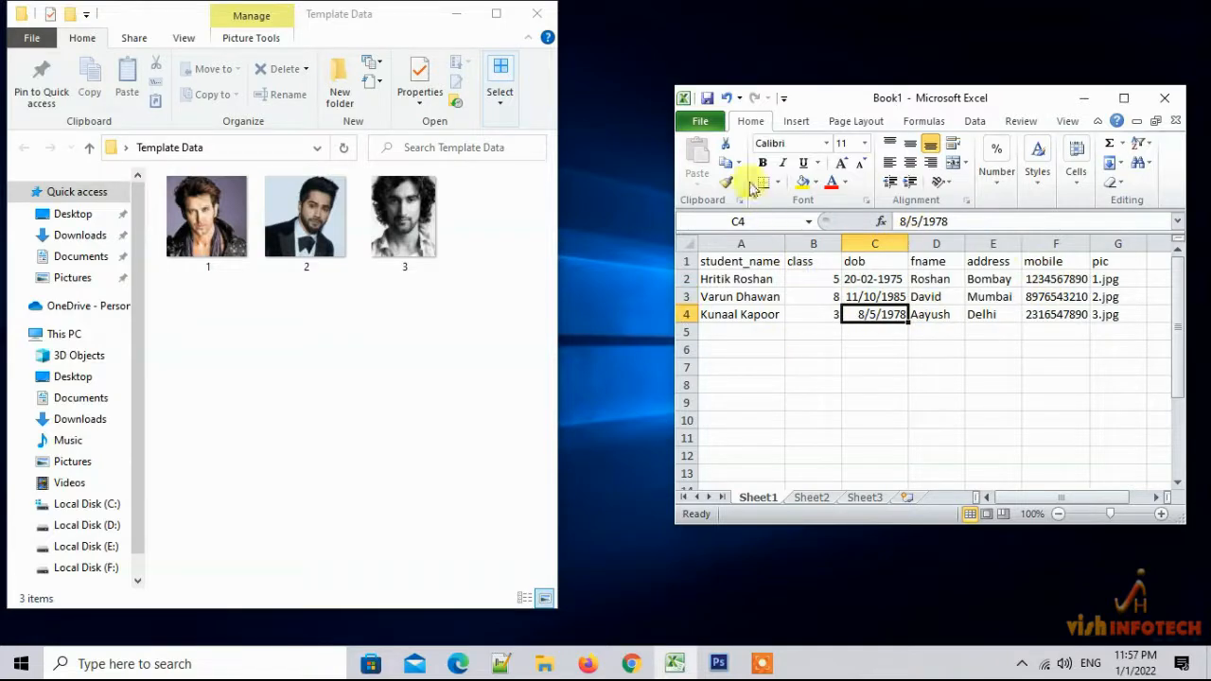
click(695, 121)
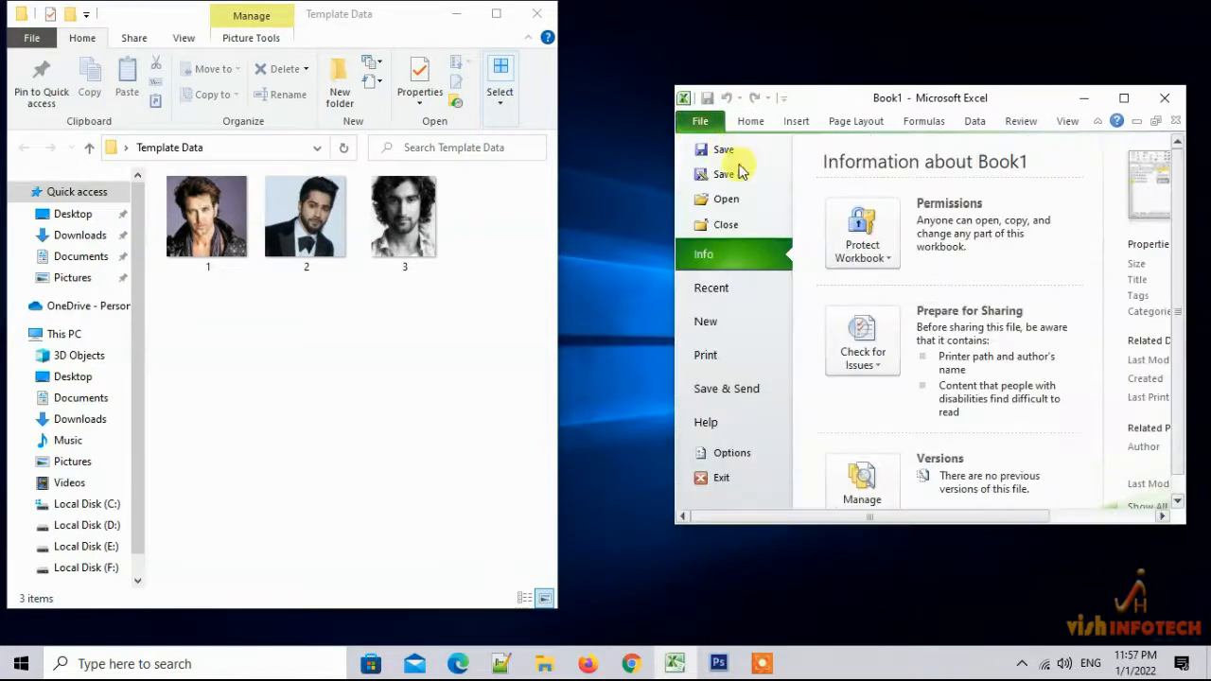
Save the workbook to the Desktop
click(723, 153)
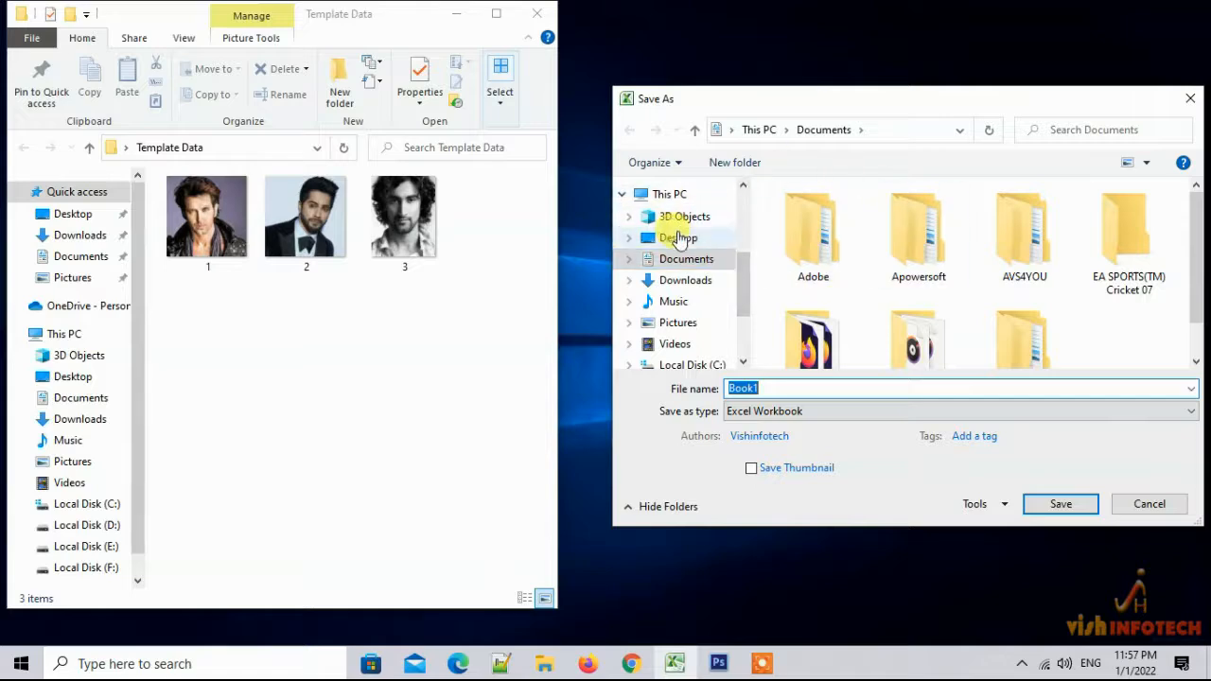
click(677, 238)
click(1063, 503)
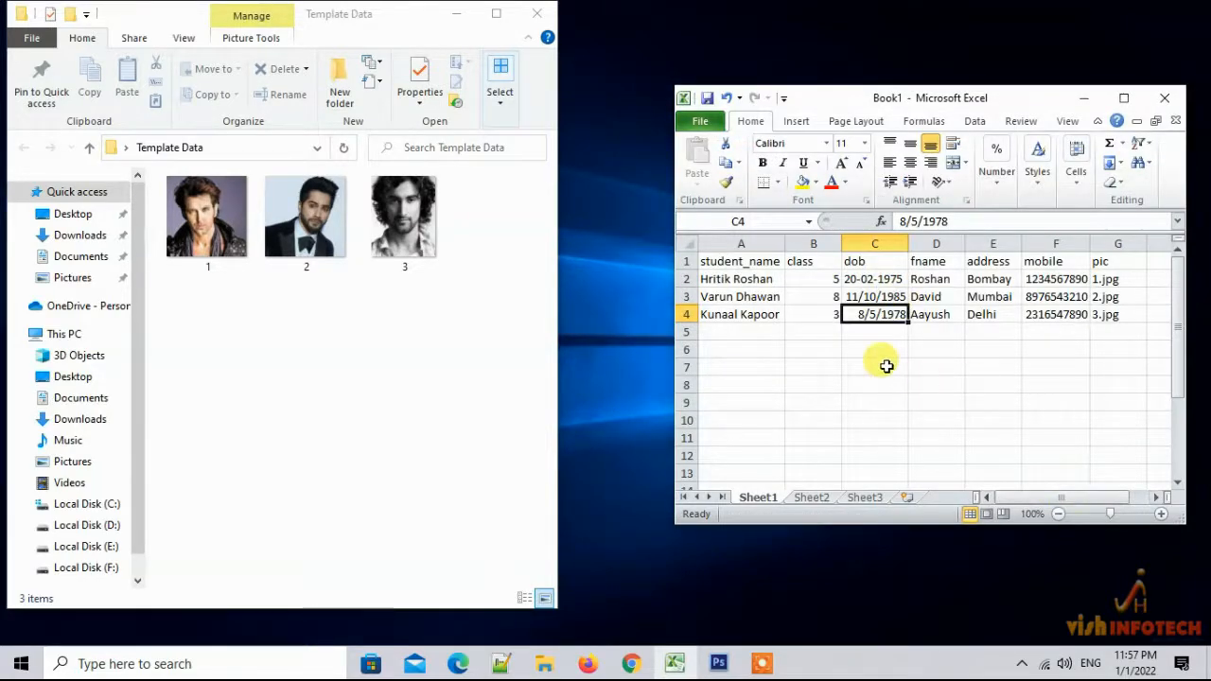
Save a Text (Tab delimited) copy Book1.txt in the images folder, then close Excel without saving
click(702, 125)
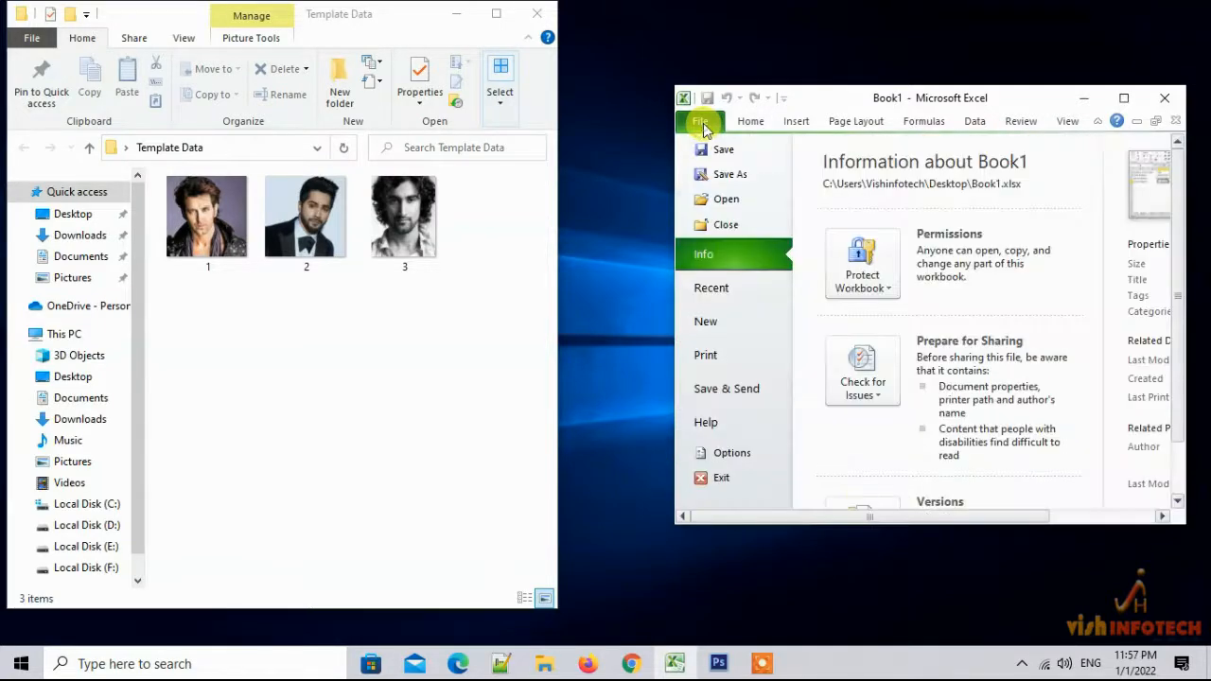
click(721, 169)
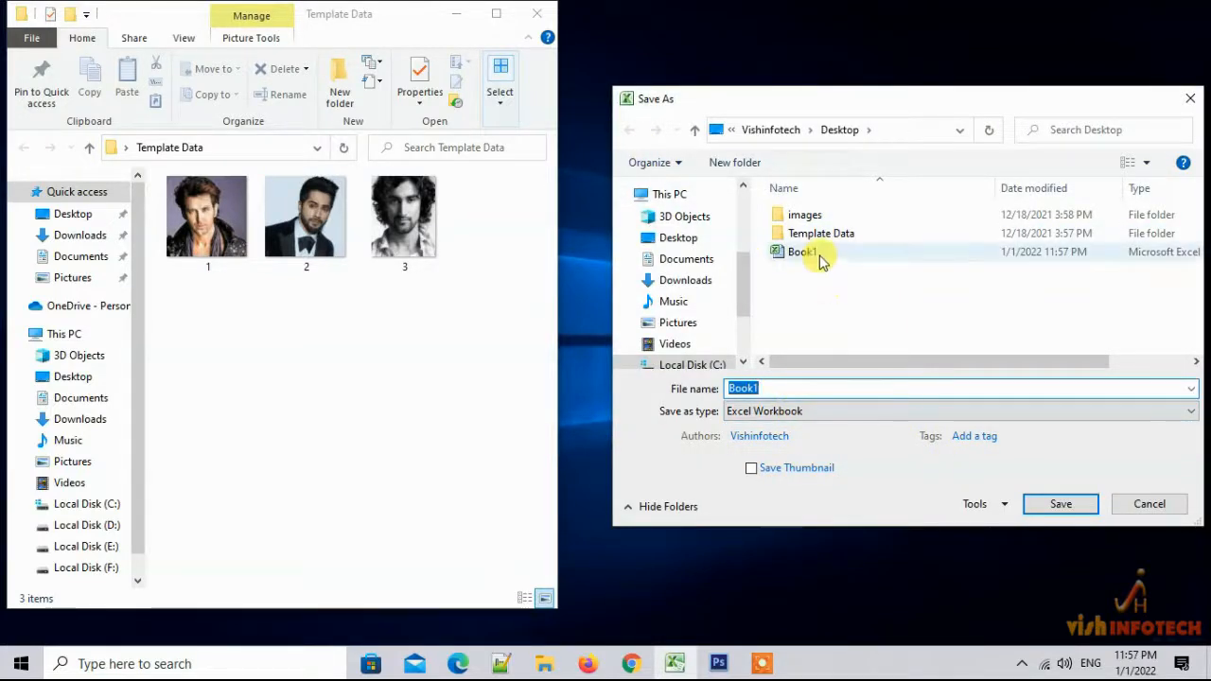
double_click(804, 216)
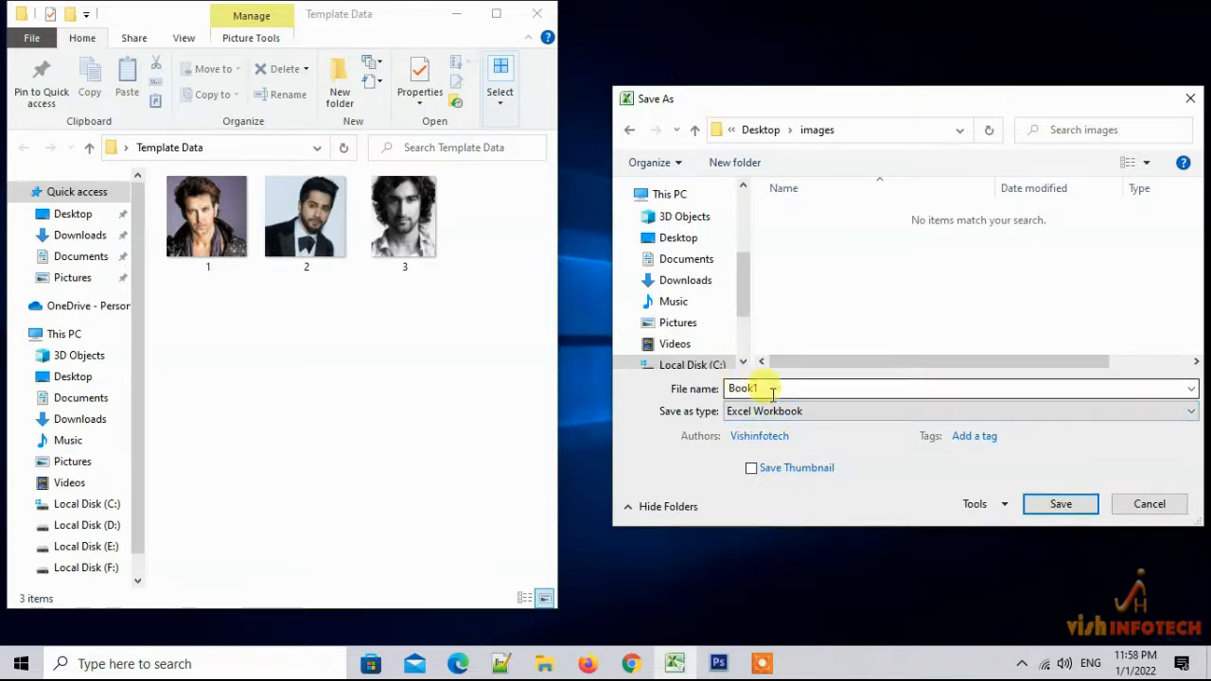
click(810, 416)
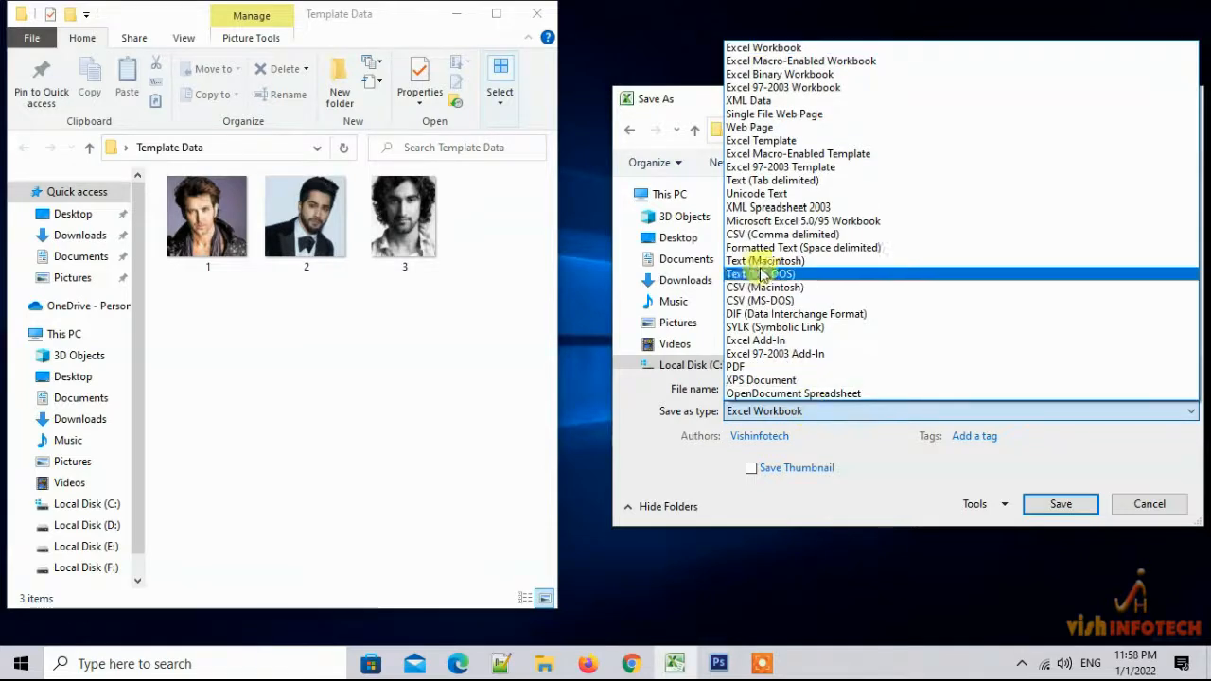
click(783, 180)
click(1064, 480)
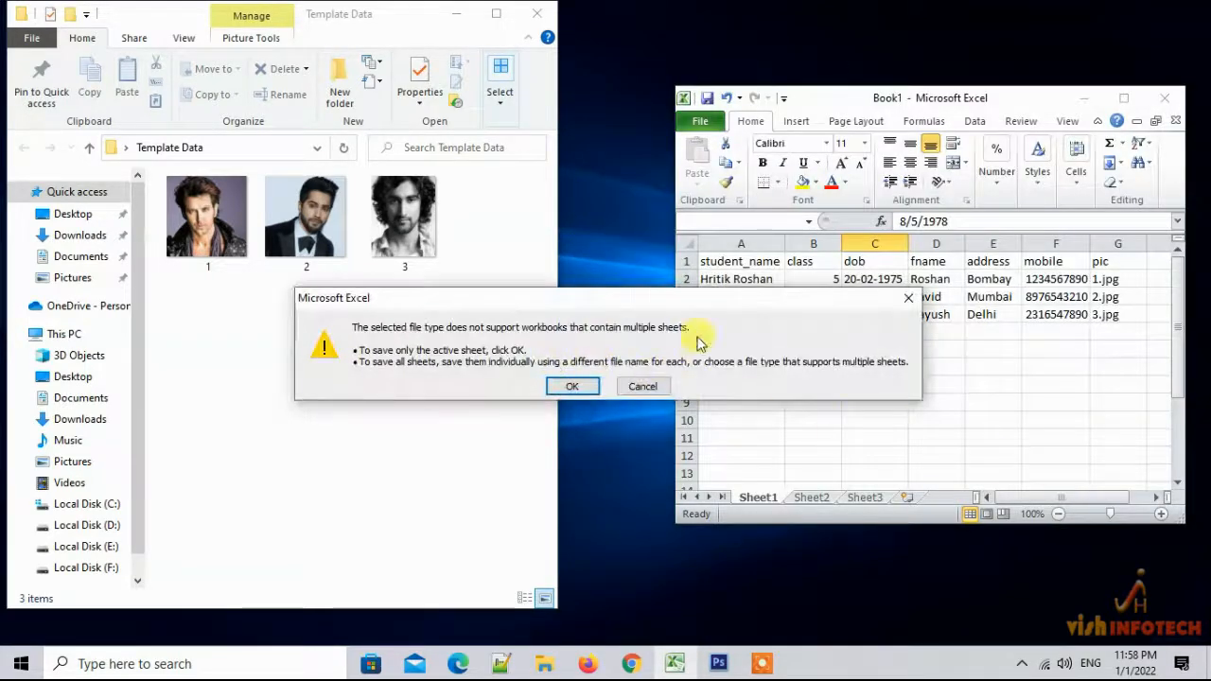
click(582, 386)
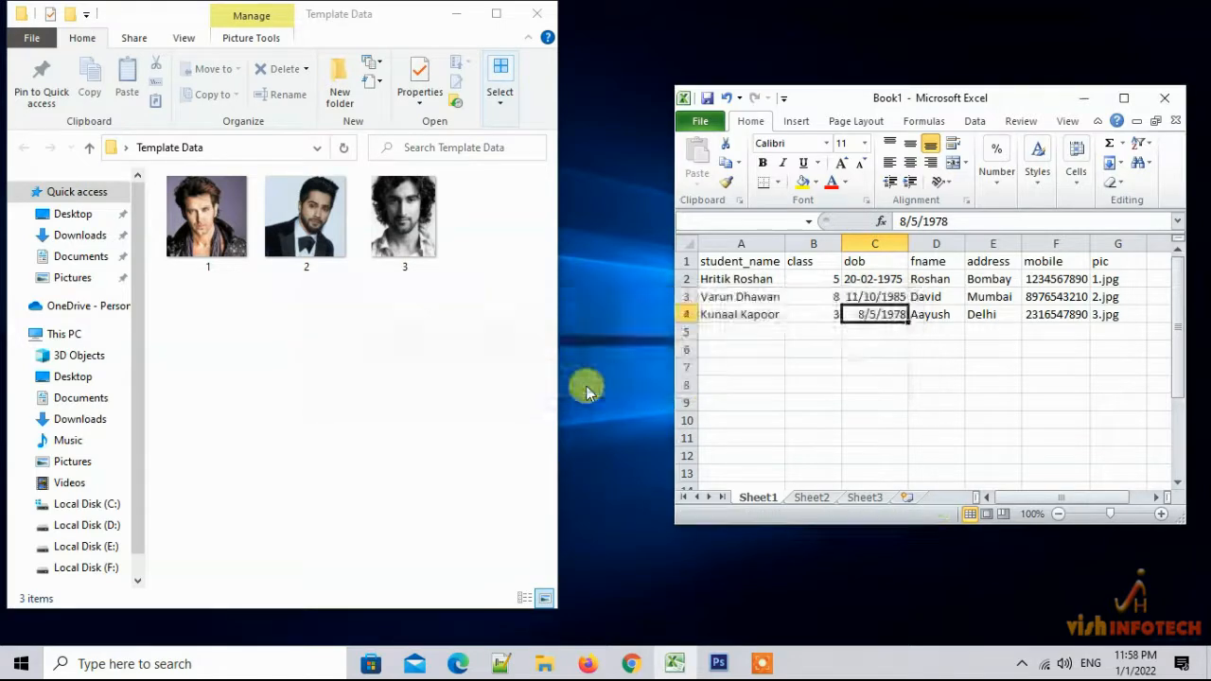
click(552, 391)
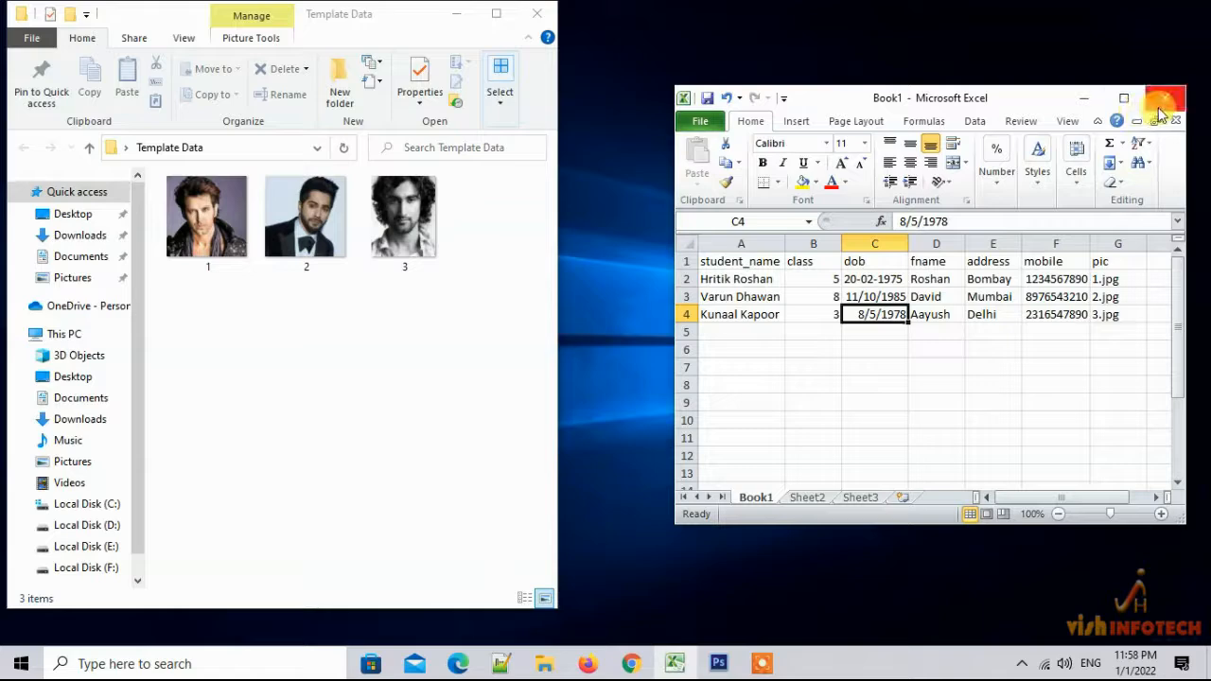
click(1163, 104)
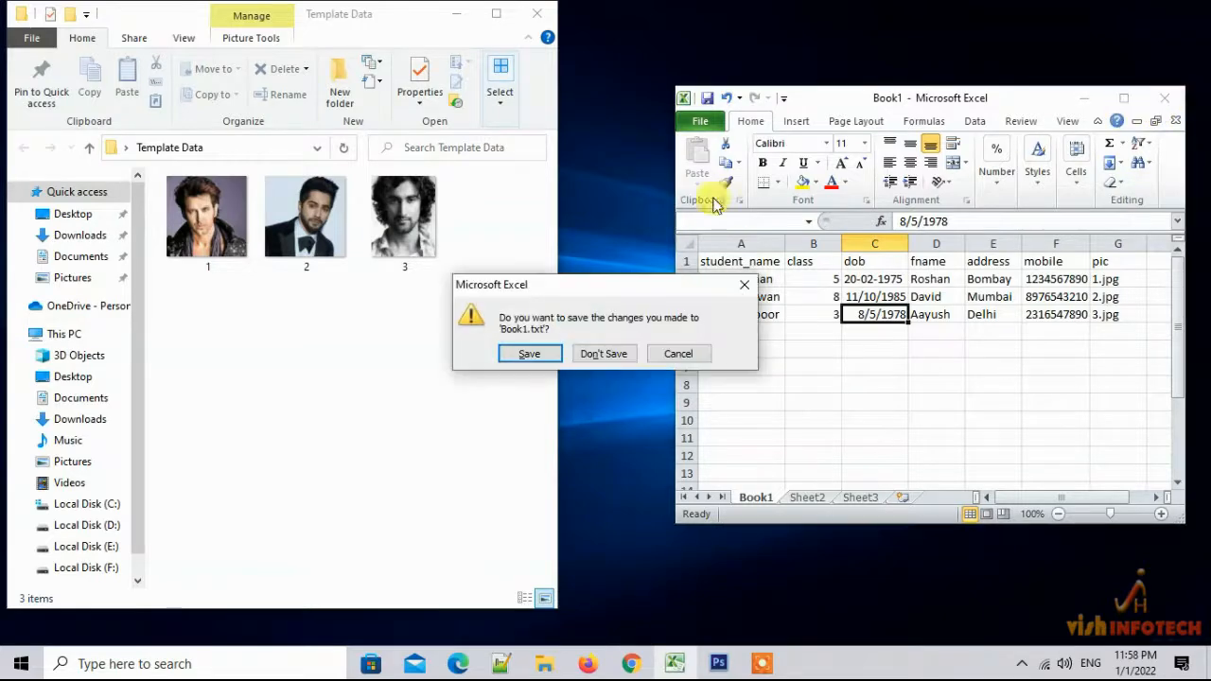
click(611, 354)
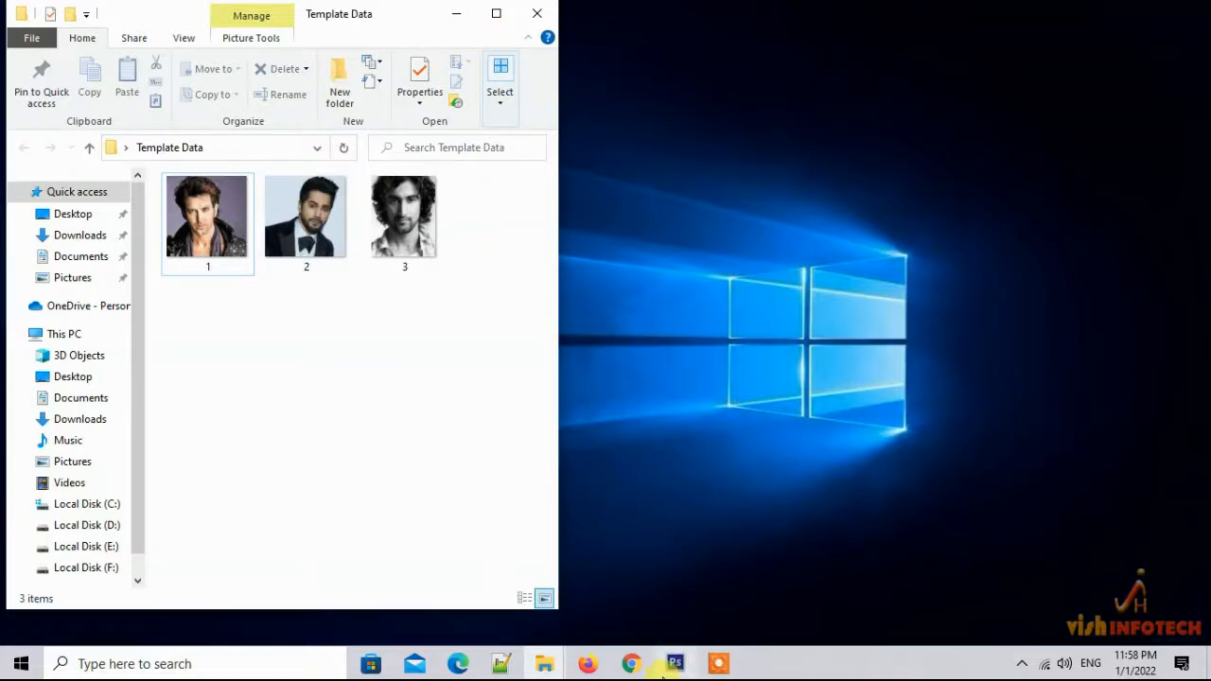
Bring the ID card document forward, maximize Photoshop and open Variables > Data Sets
mouse_move(674, 667)
click(674, 582)
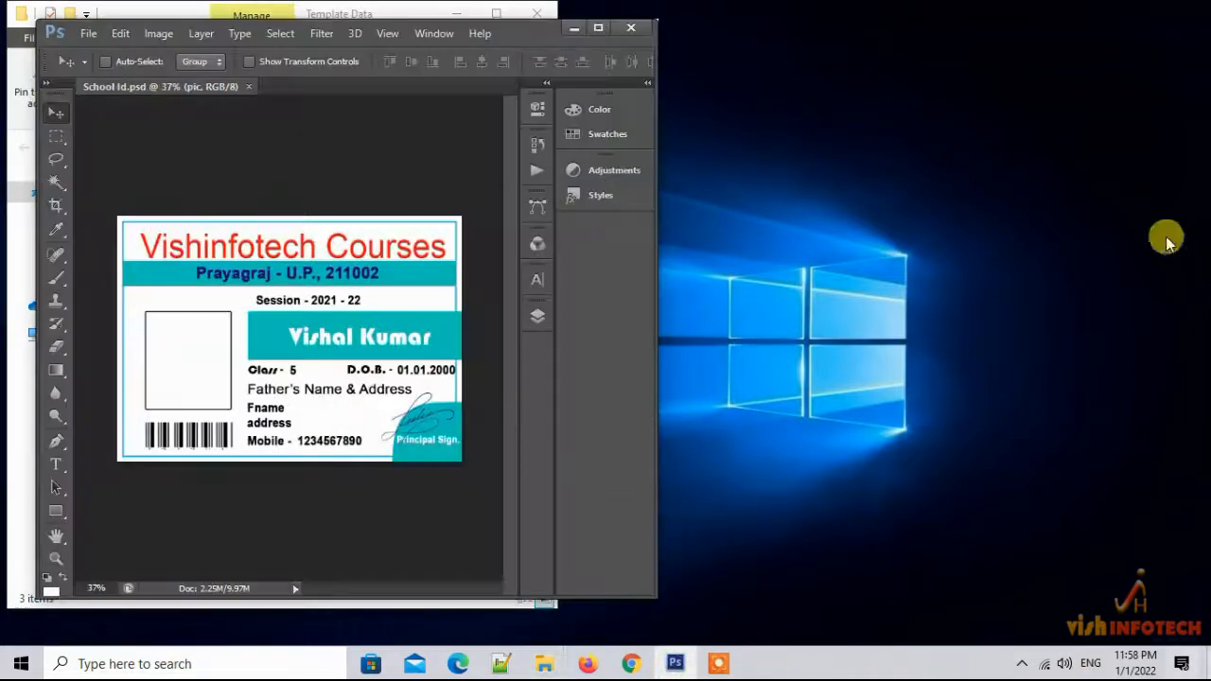
click(598, 27)
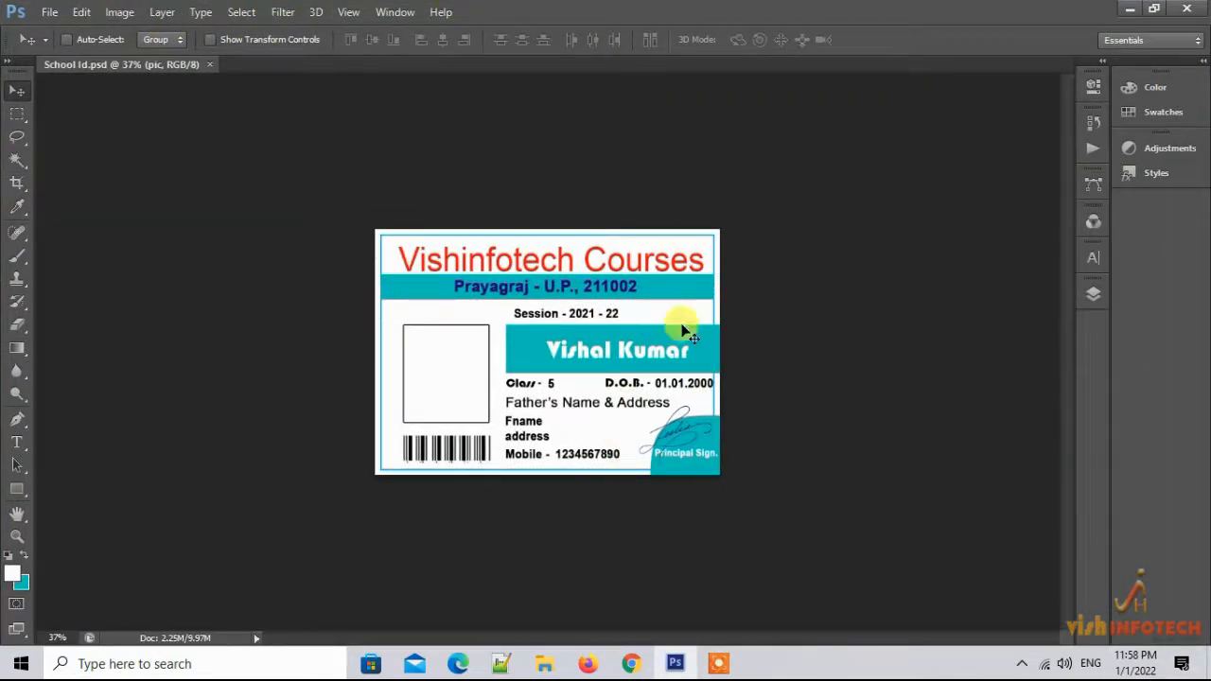
click(120, 12)
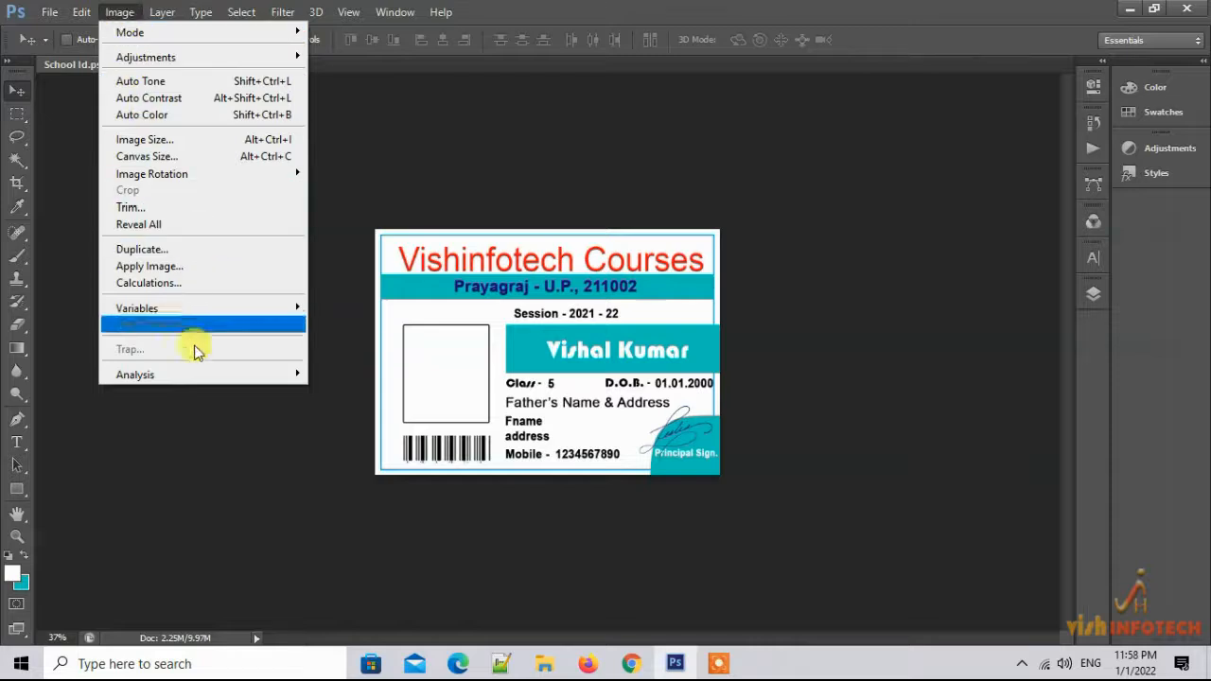
mouse_move(270, 312)
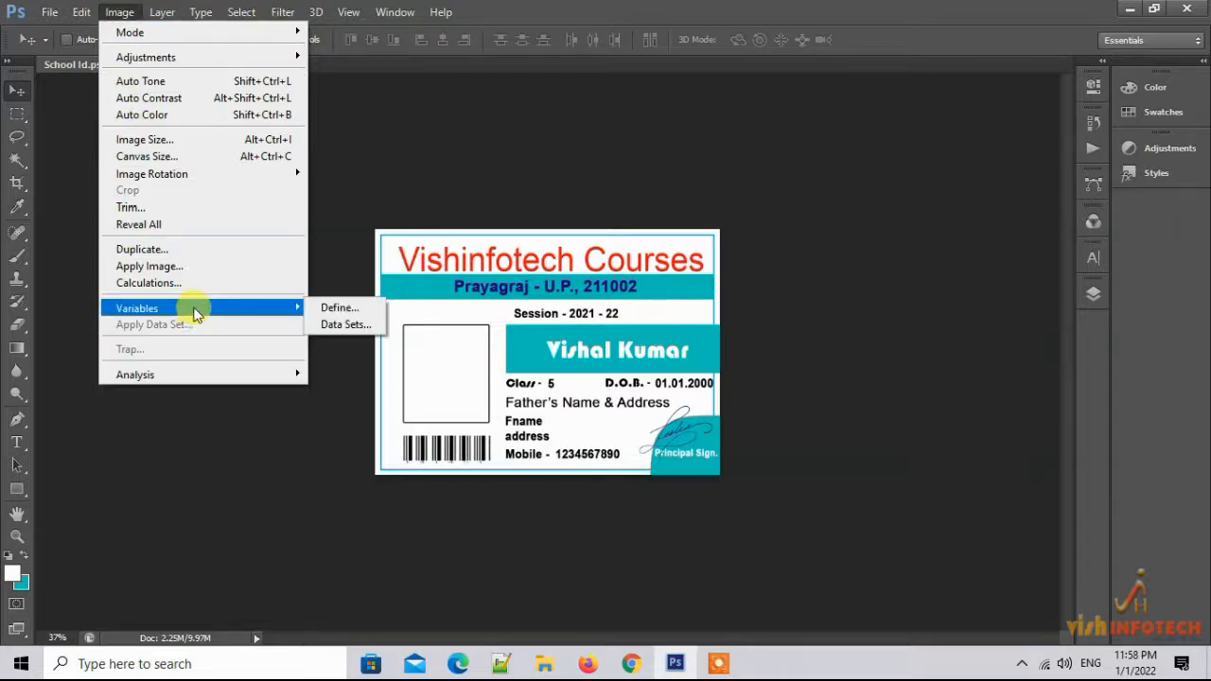
click(352, 326)
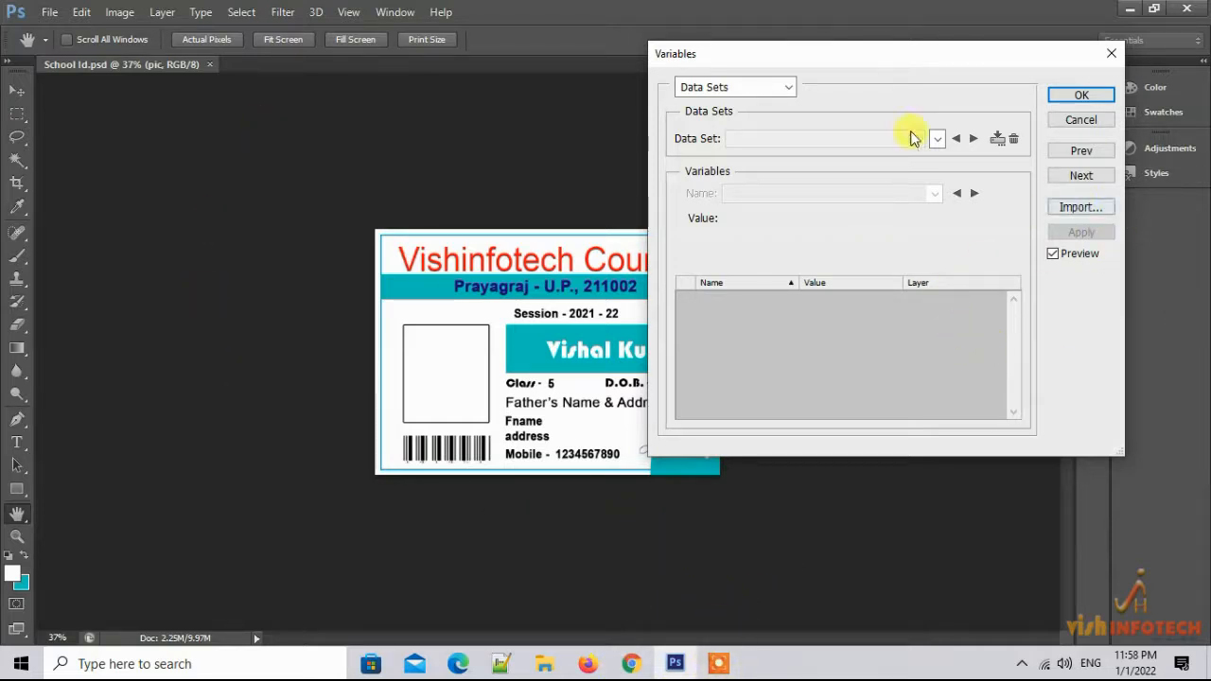
Import images\Book1.txt as data sets; dismiss the error that 'pic' is not a variable
click(1093, 210)
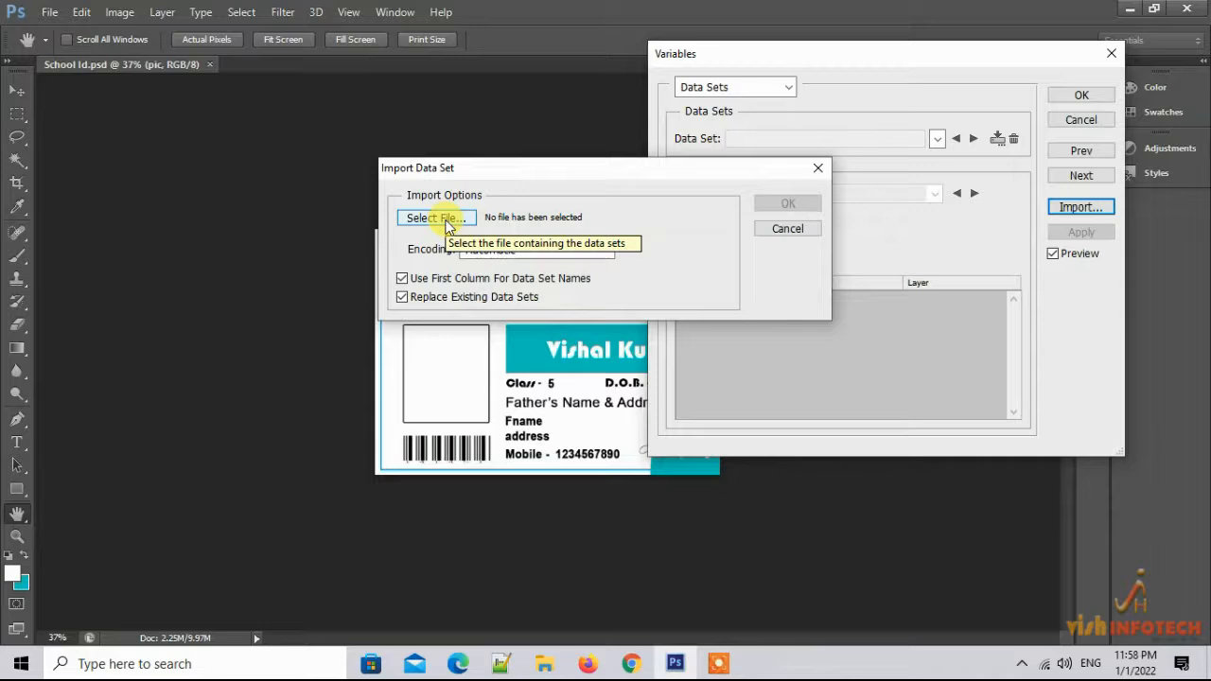
click(447, 225)
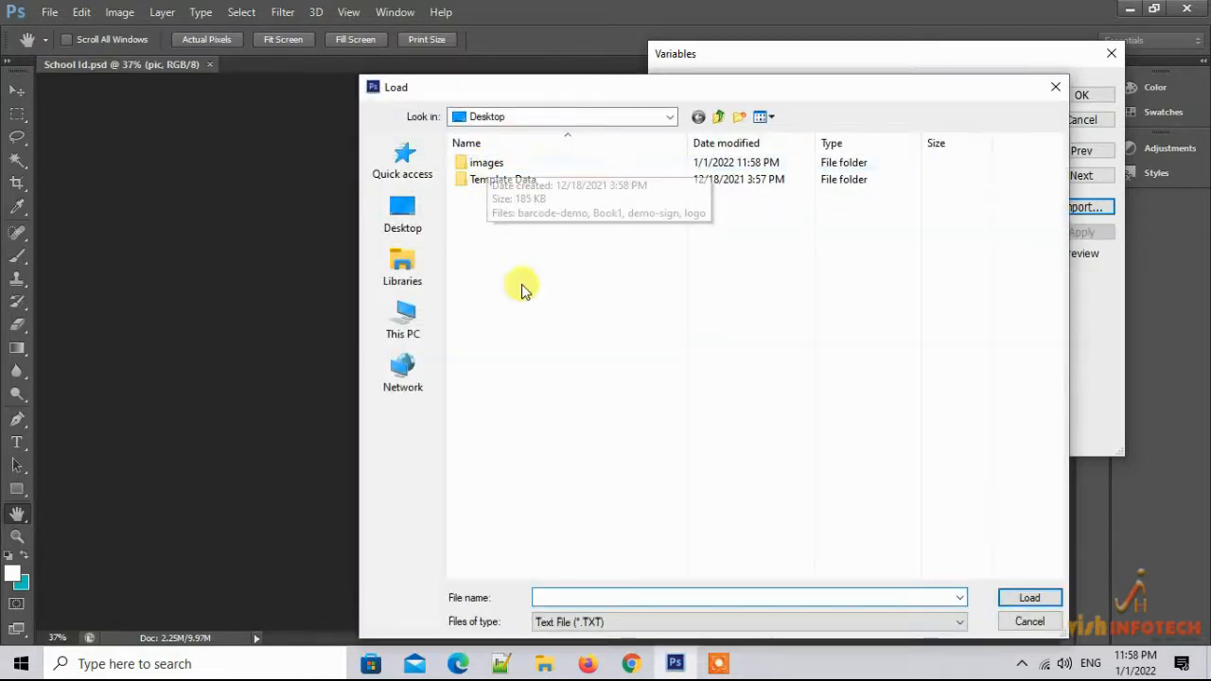
double_click(489, 167)
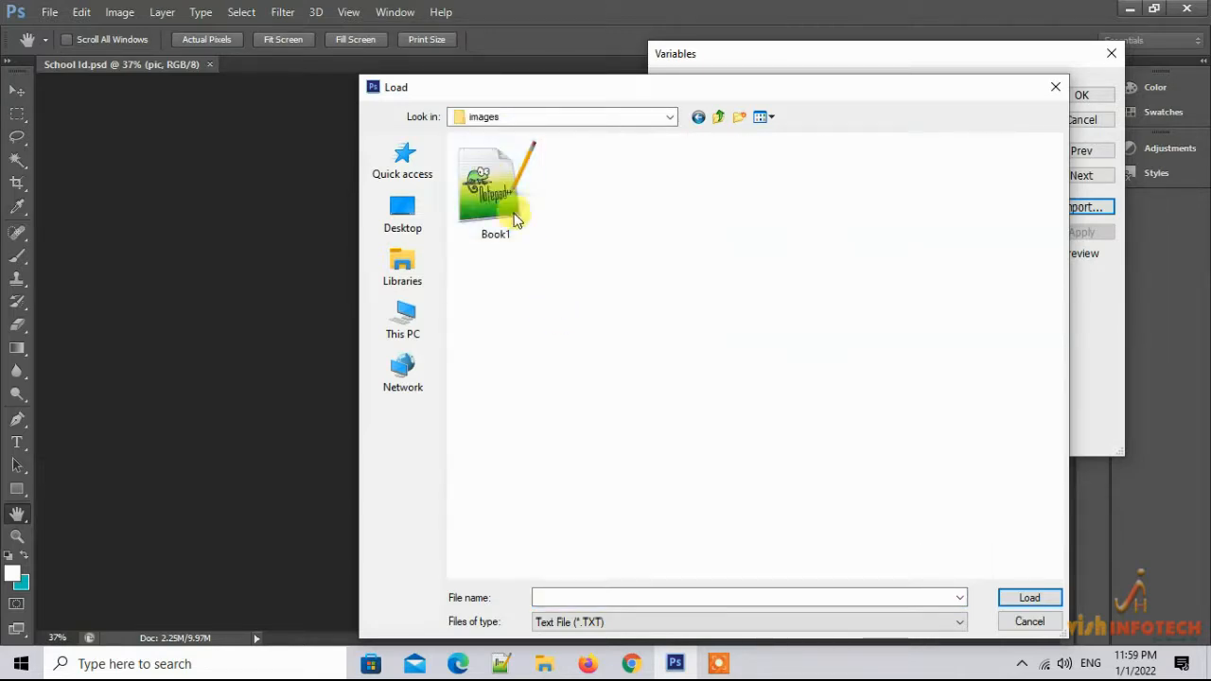
click(501, 198)
double_click(501, 198)
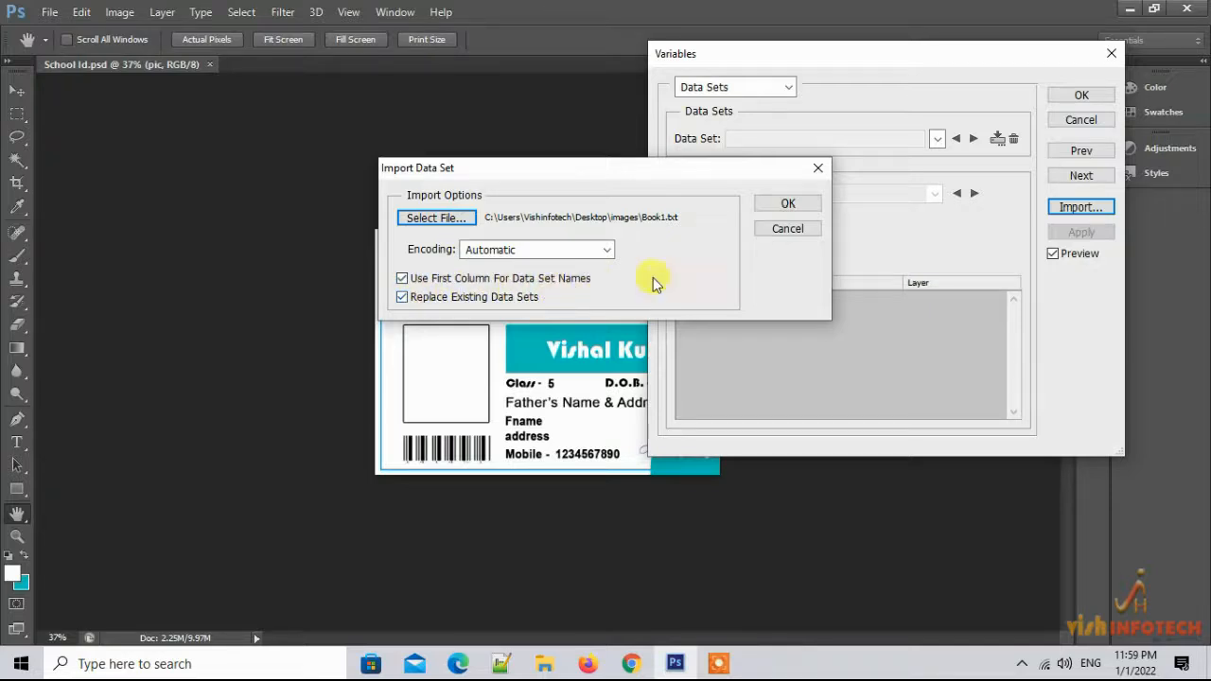
click(403, 279)
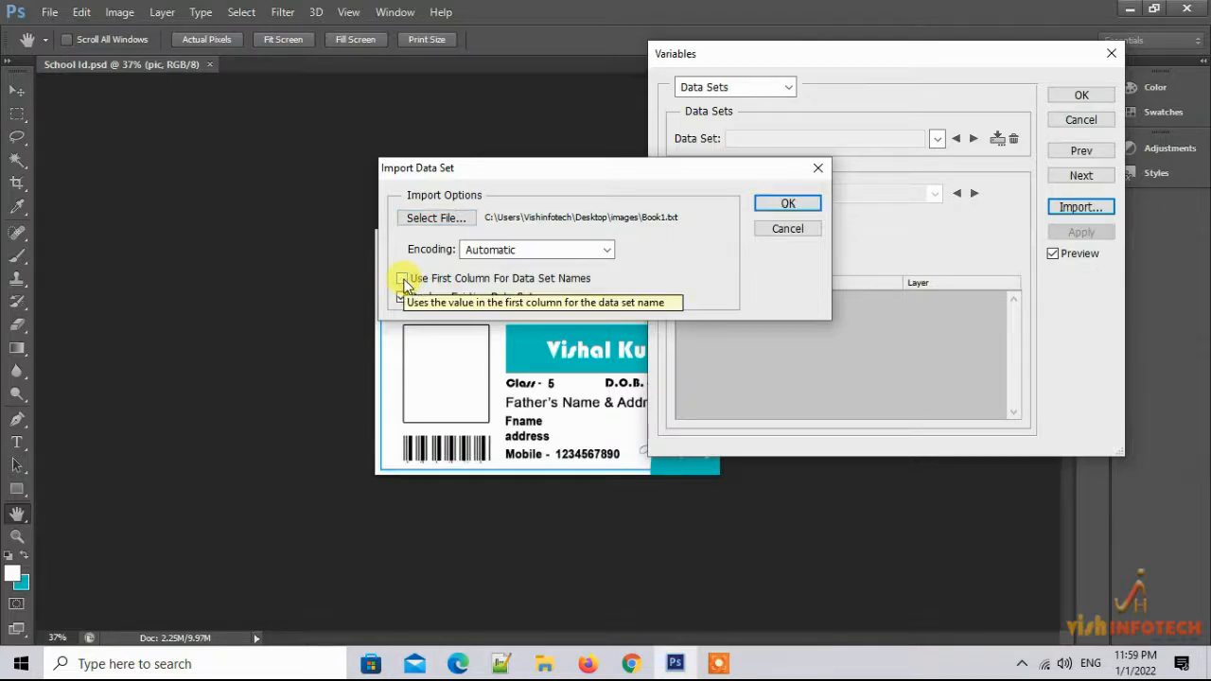
click(403, 279)
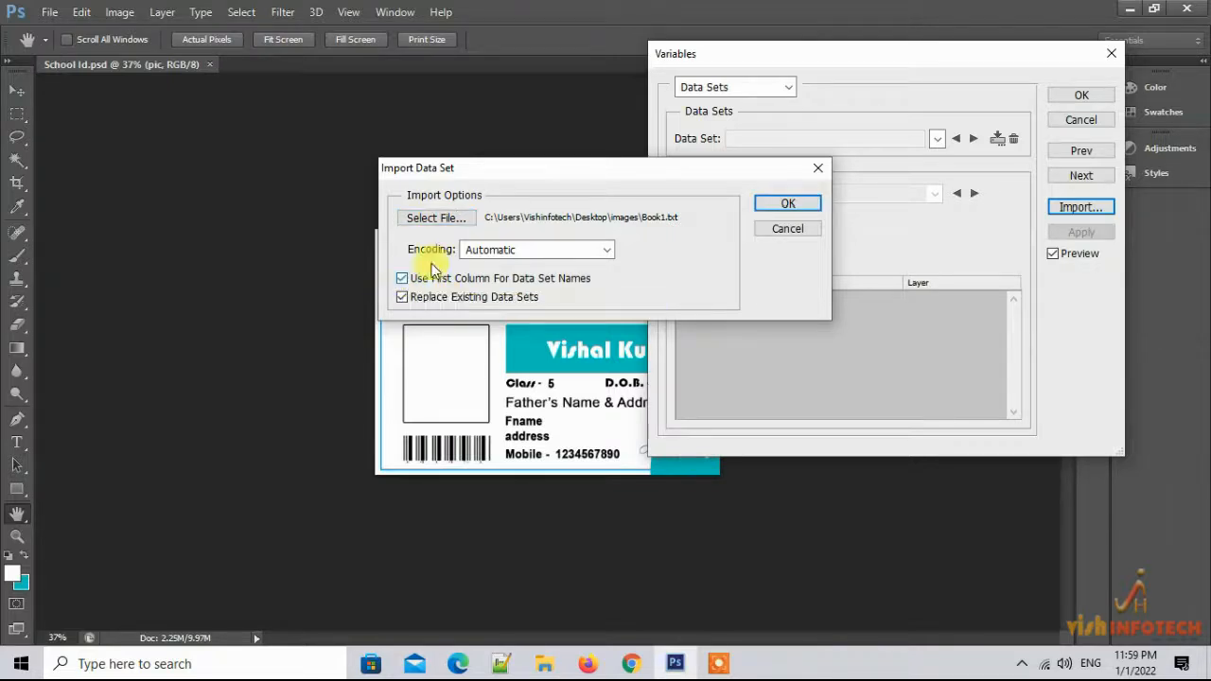
click(785, 203)
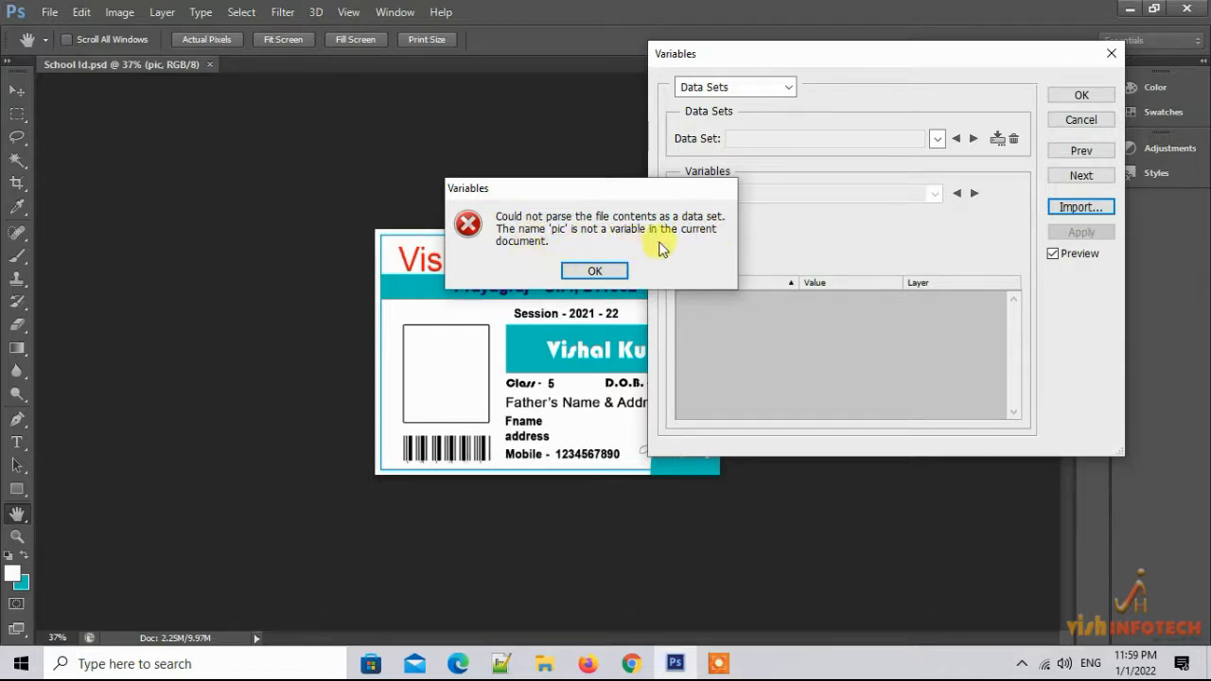
click(579, 269)
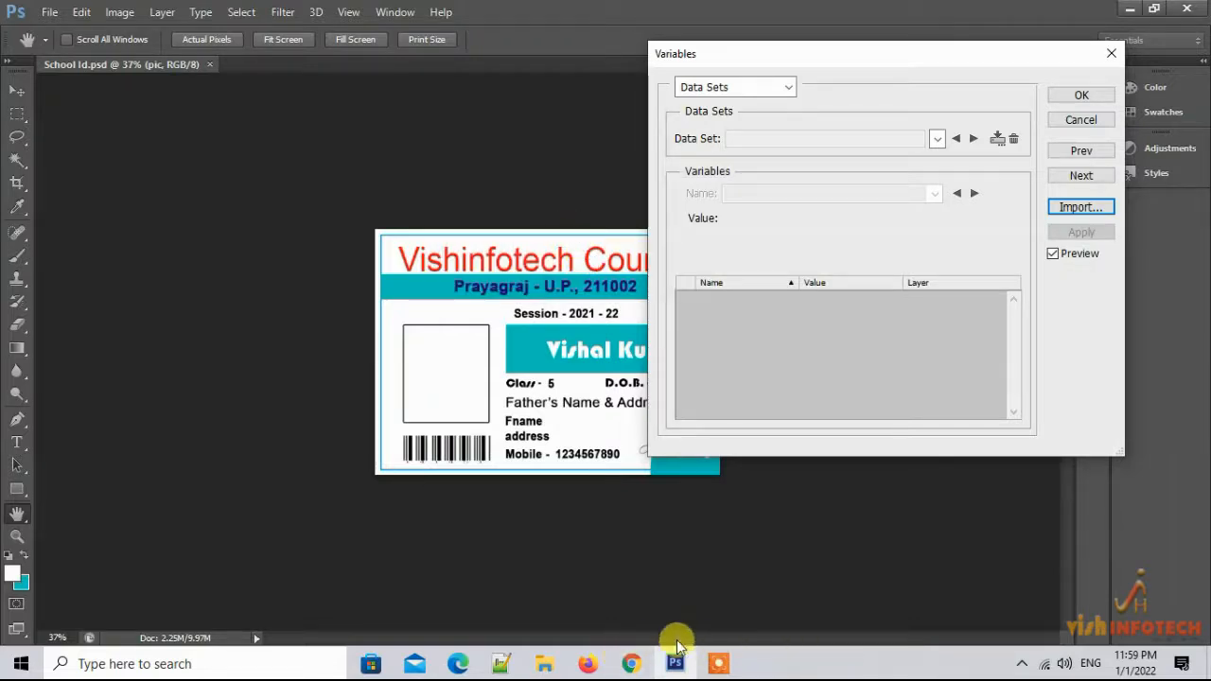
In Define, rename the pic layer's Pixel Replacement variable from image to pic
click(776, 87)
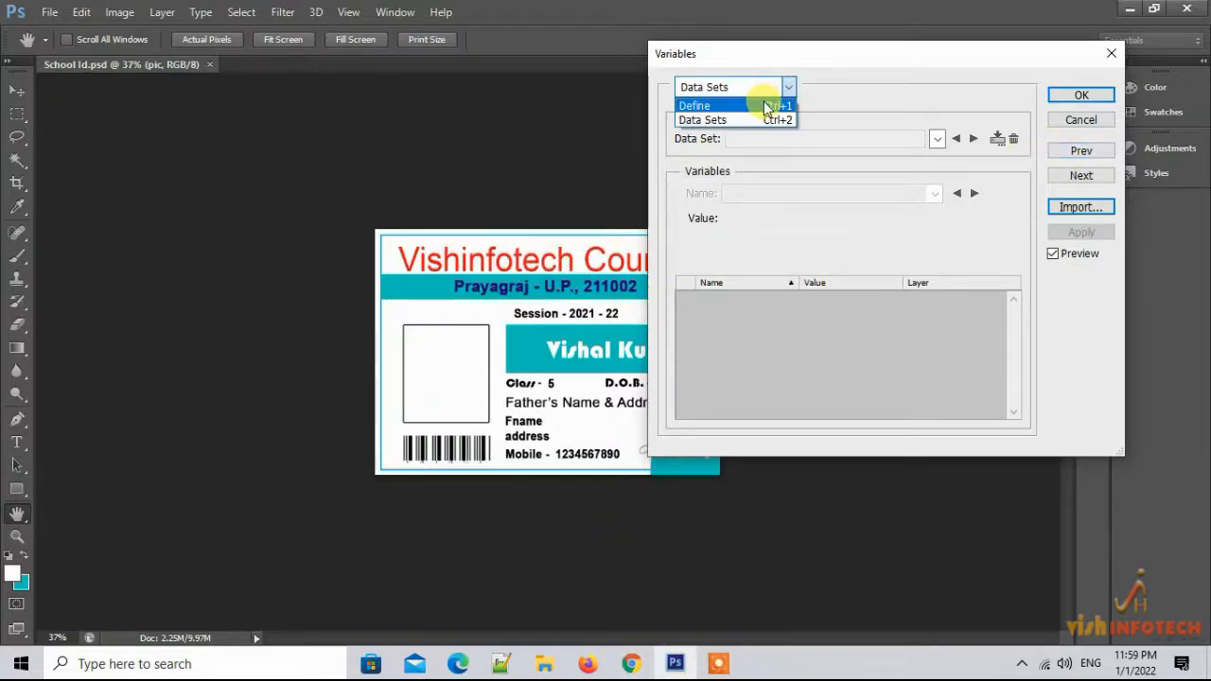
click(762, 102)
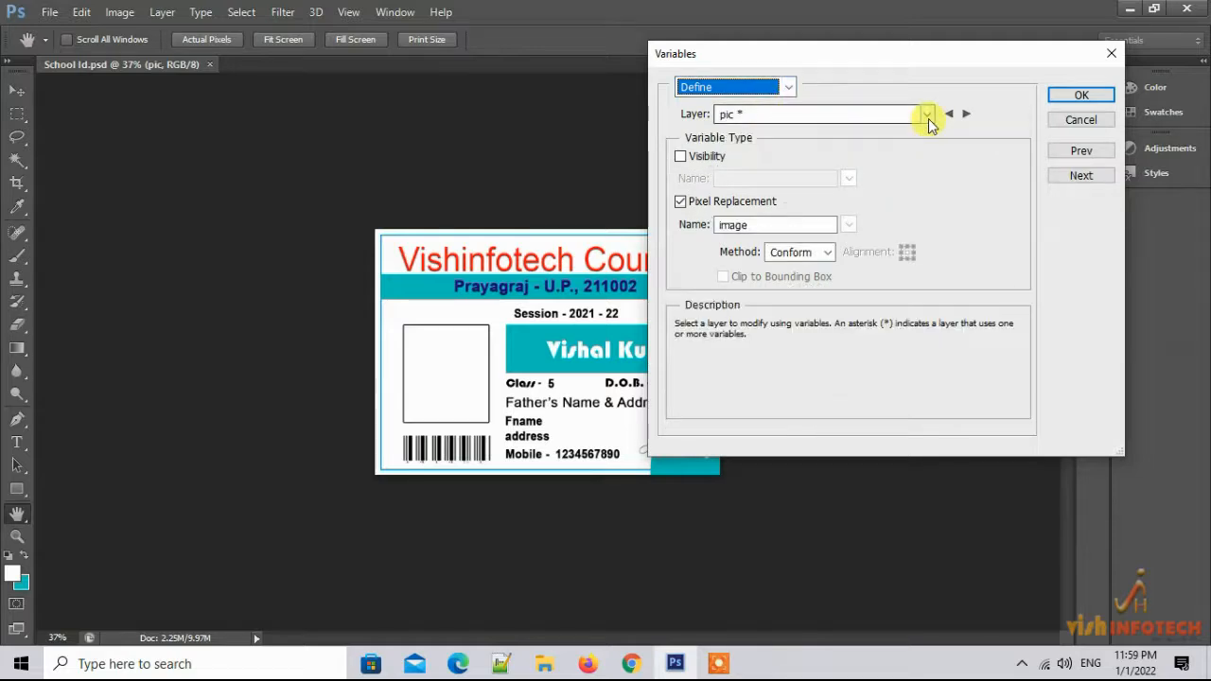
drag(771, 223, 726, 223)
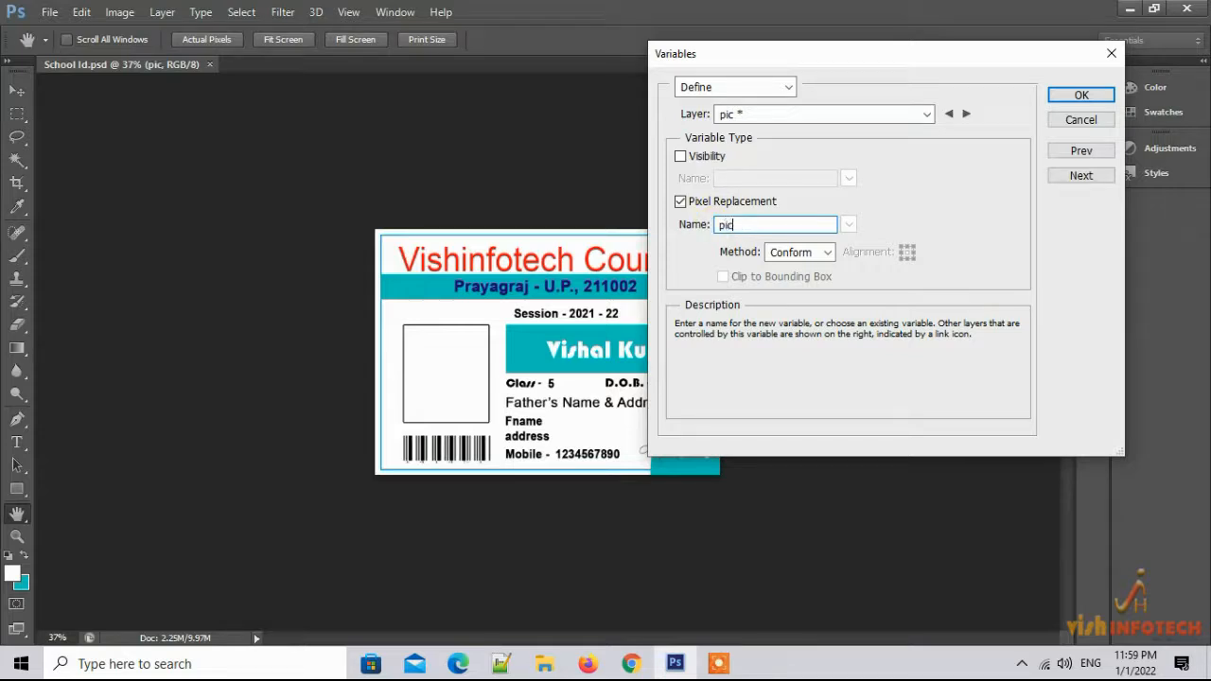
click(901, 195)
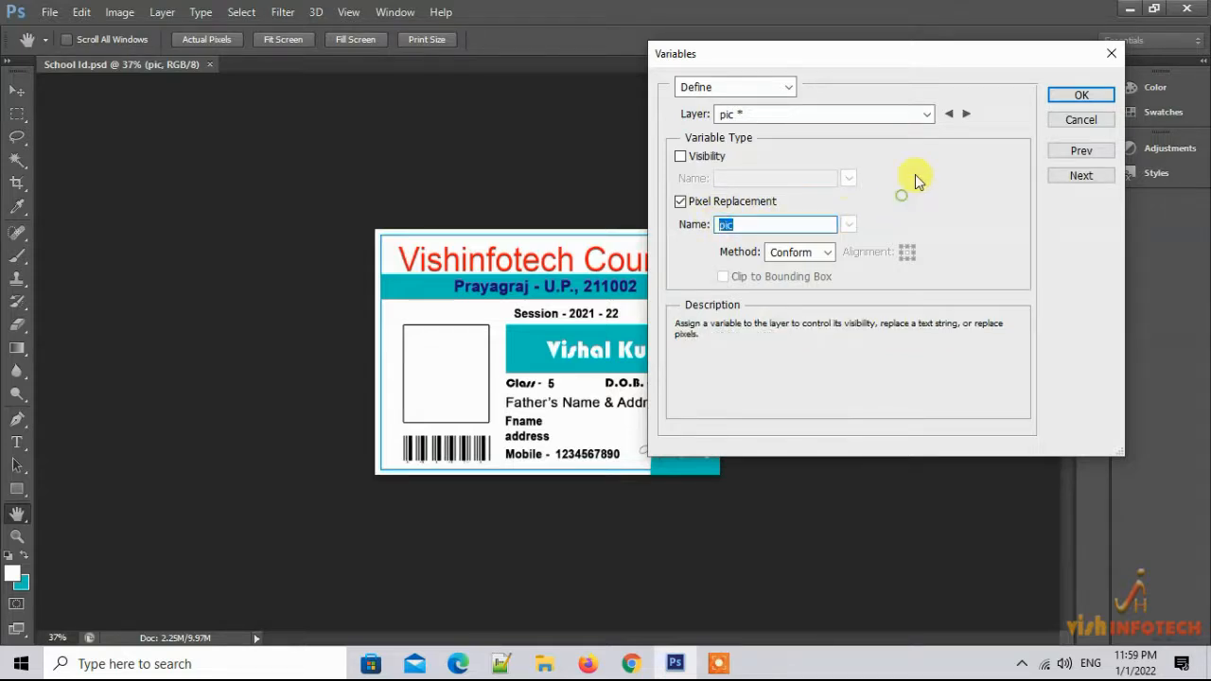
click(1079, 95)
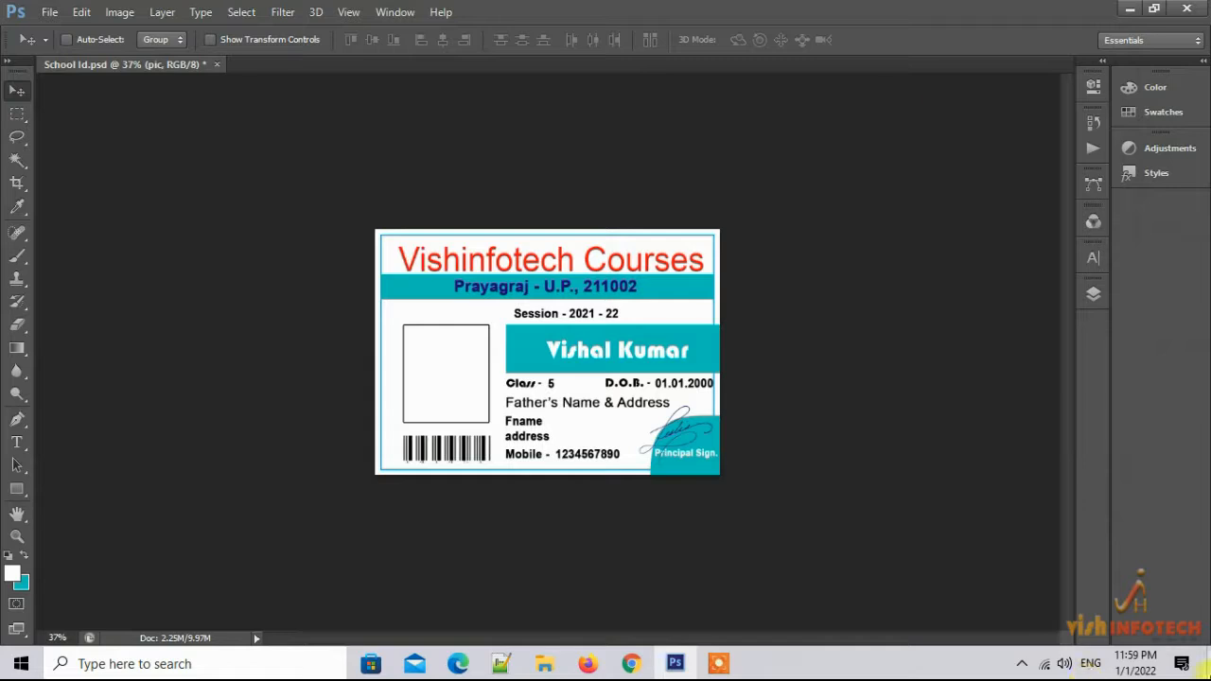
click(115, 12)
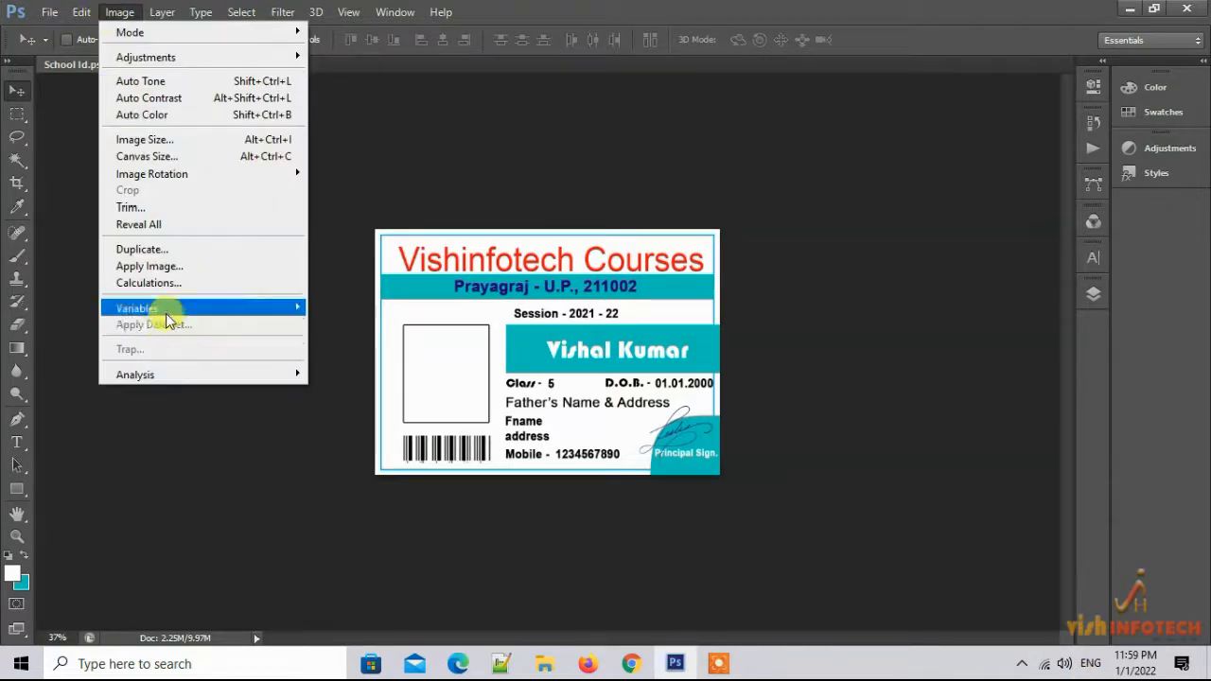
Import Book1.txt as data sets and confirm the pic variable shows 1.jpg for the first student
mouse_move(165, 311)
click(355, 326)
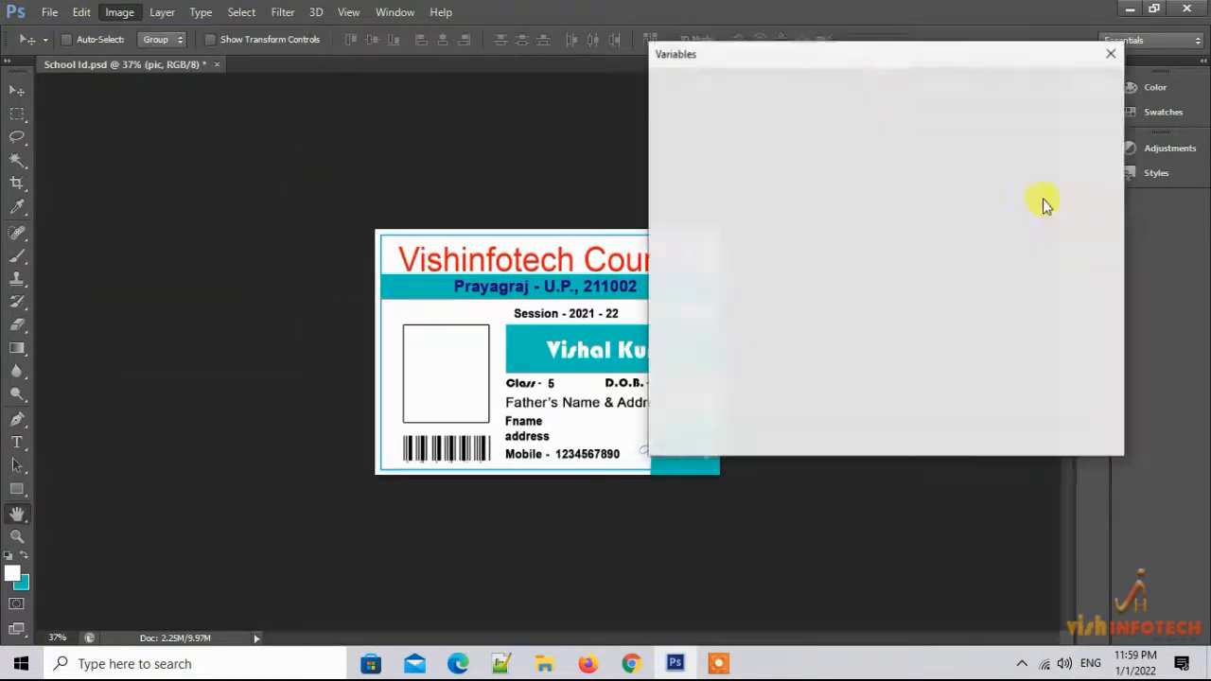
click(1083, 209)
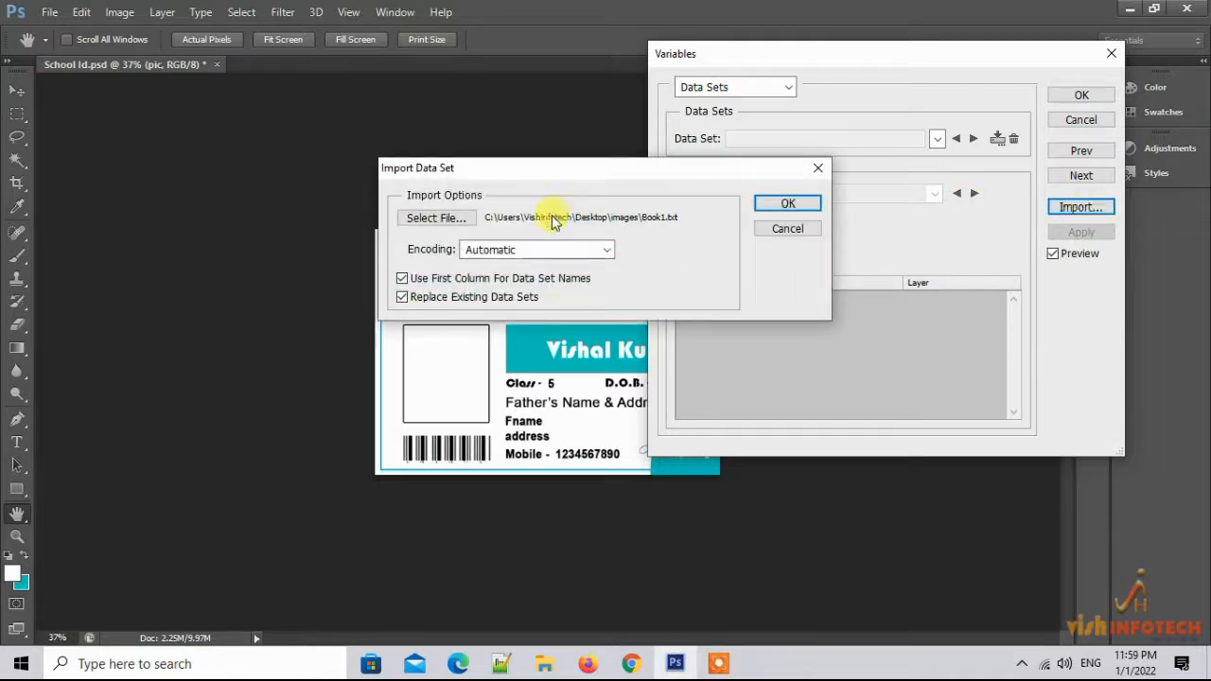
click(791, 202)
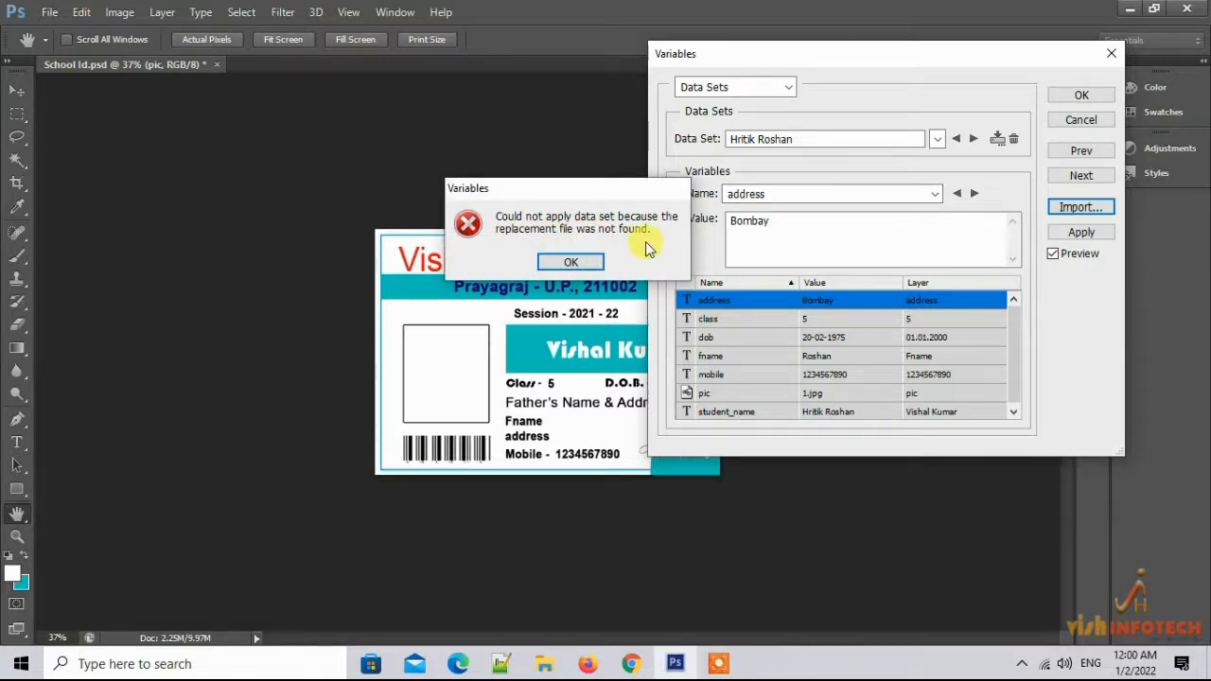
click(560, 264)
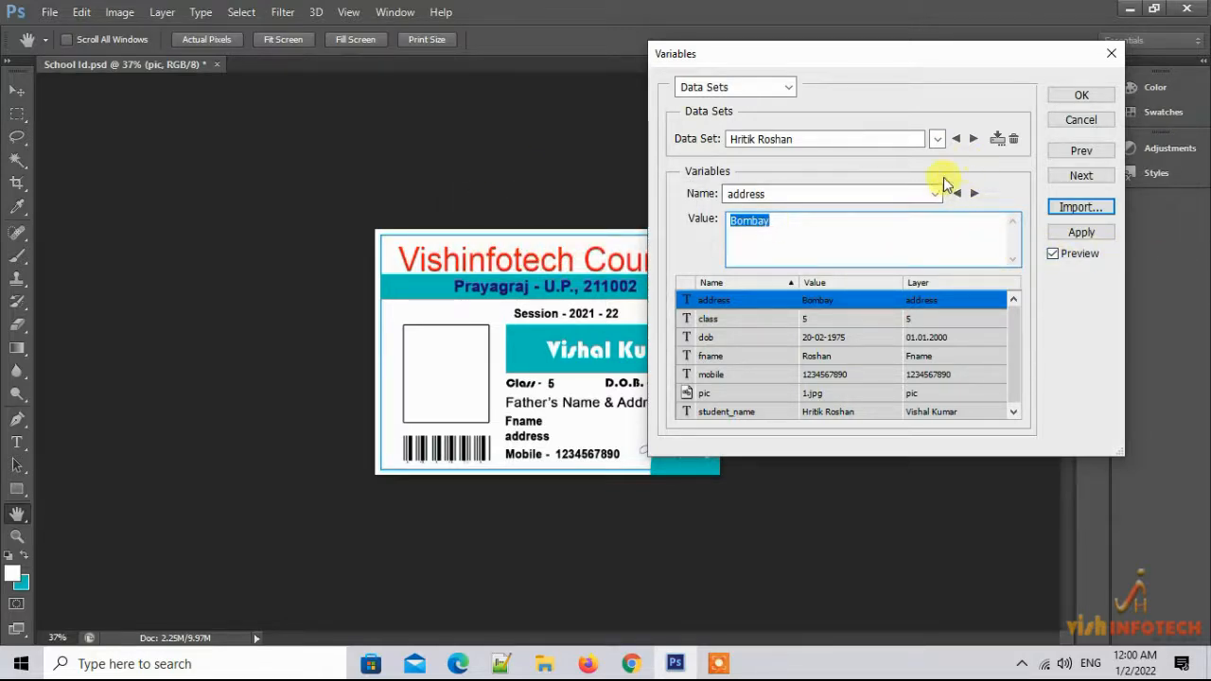
click(936, 140)
click(937, 139)
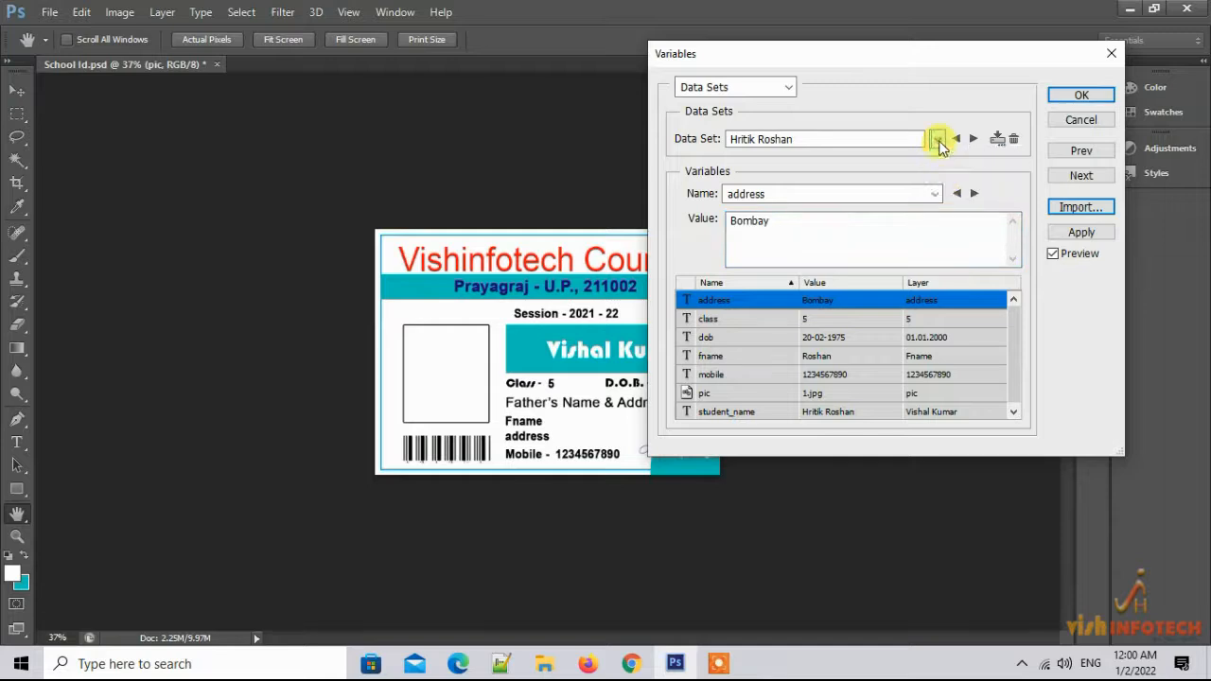
click(935, 195)
click(874, 283)
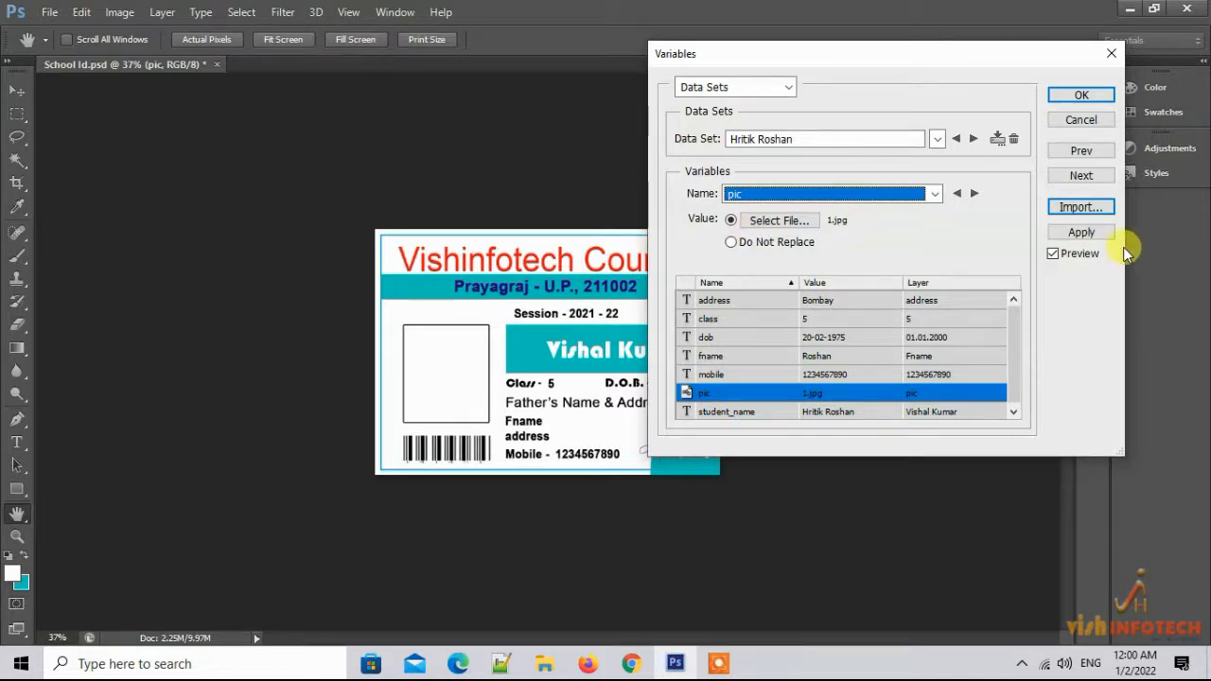
click(1076, 98)
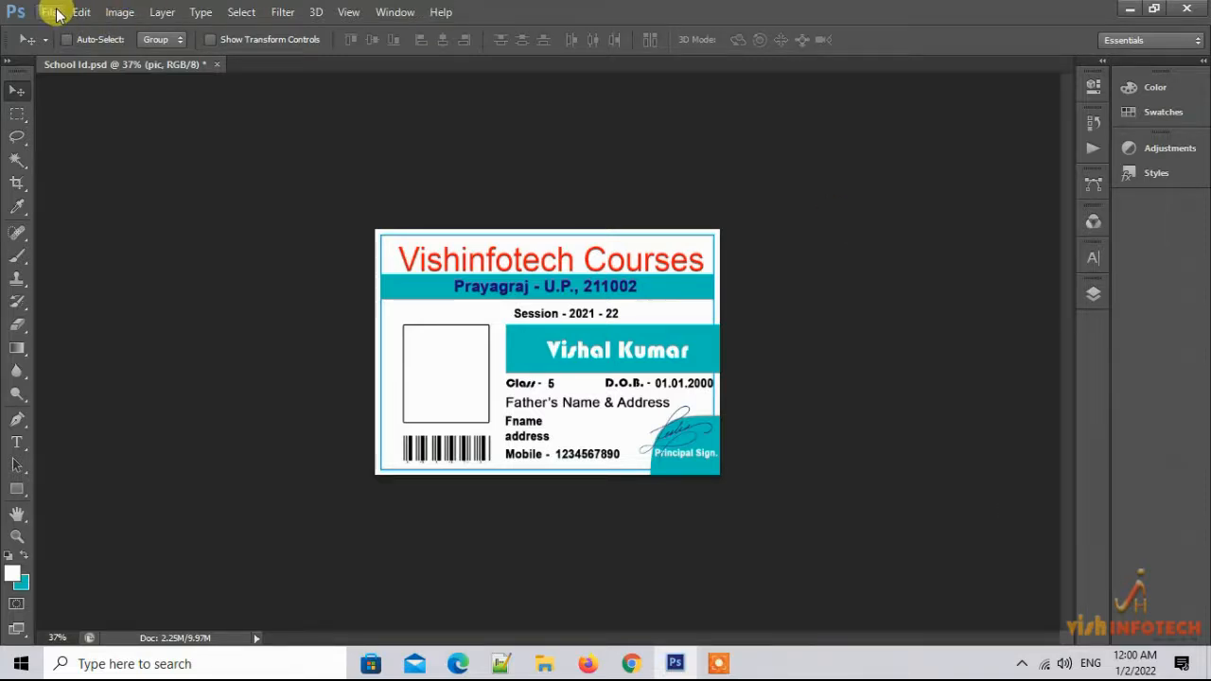
Save the ID card as School Id.psd in the images folder
click(55, 13)
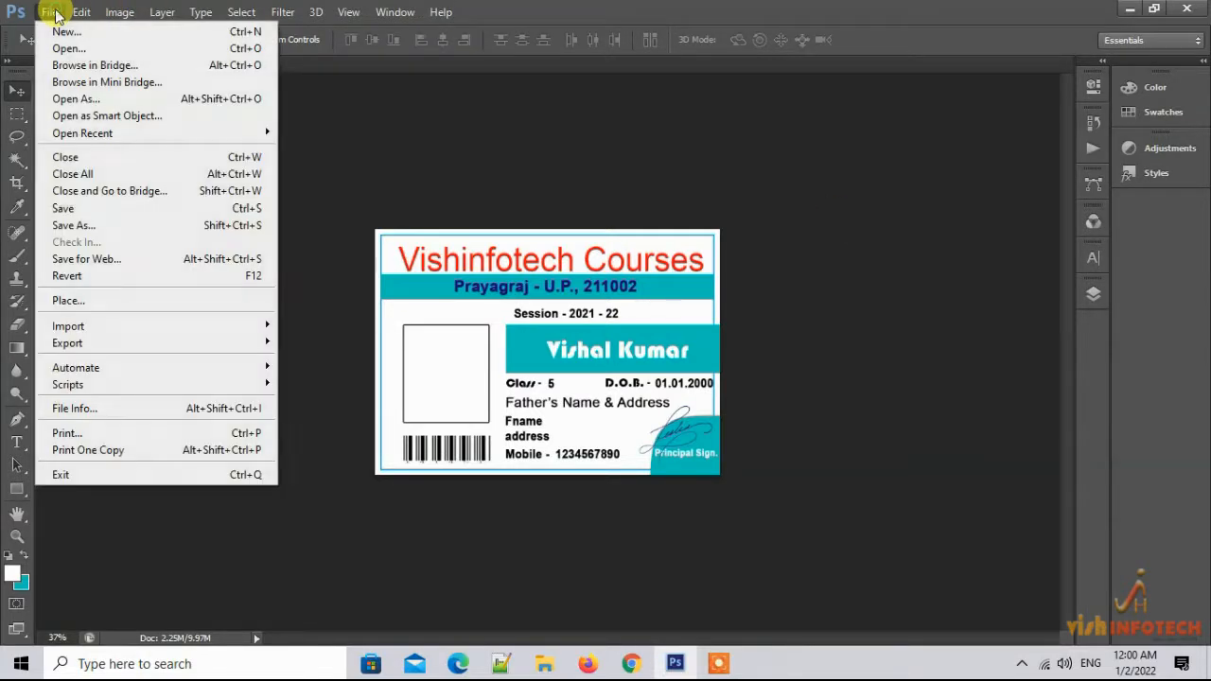
click(99, 227)
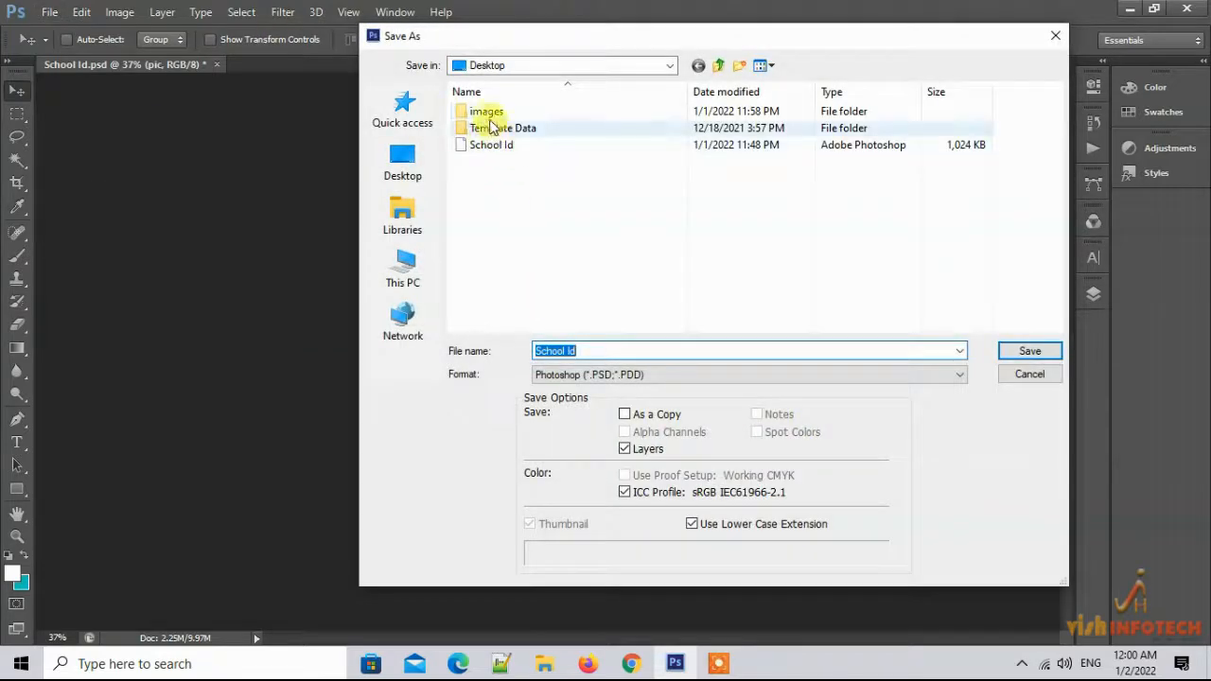
click(487, 113)
double_click(487, 114)
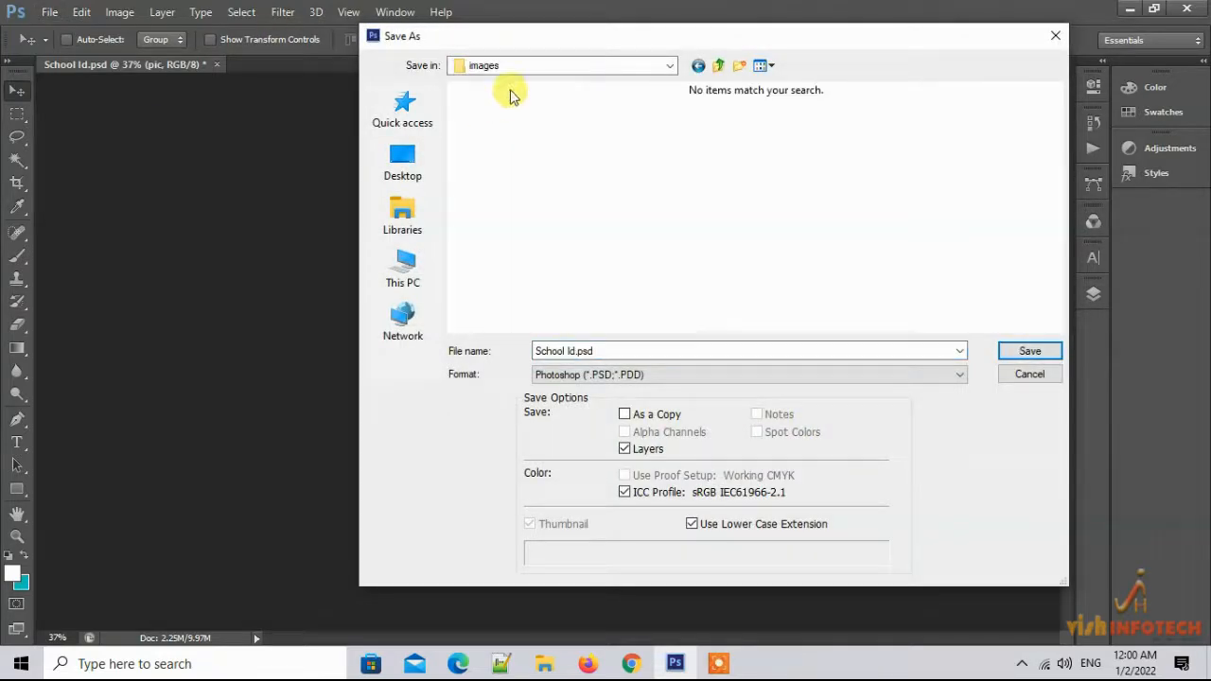
click(1030, 352)
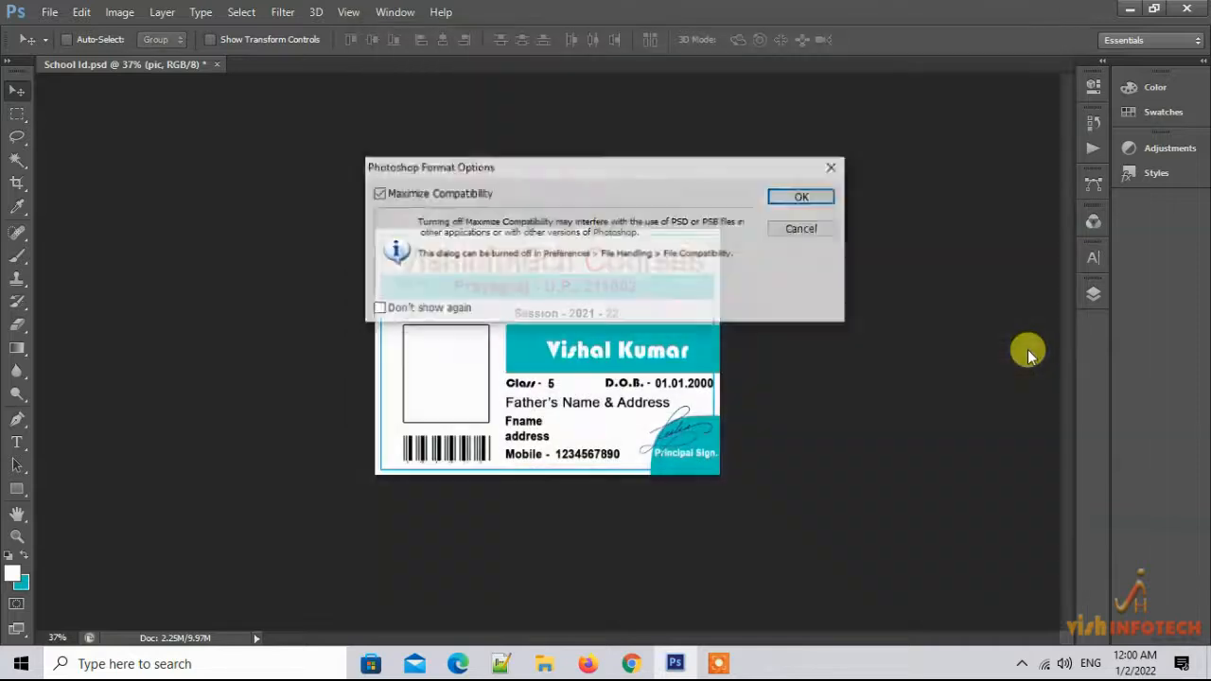
click(794, 202)
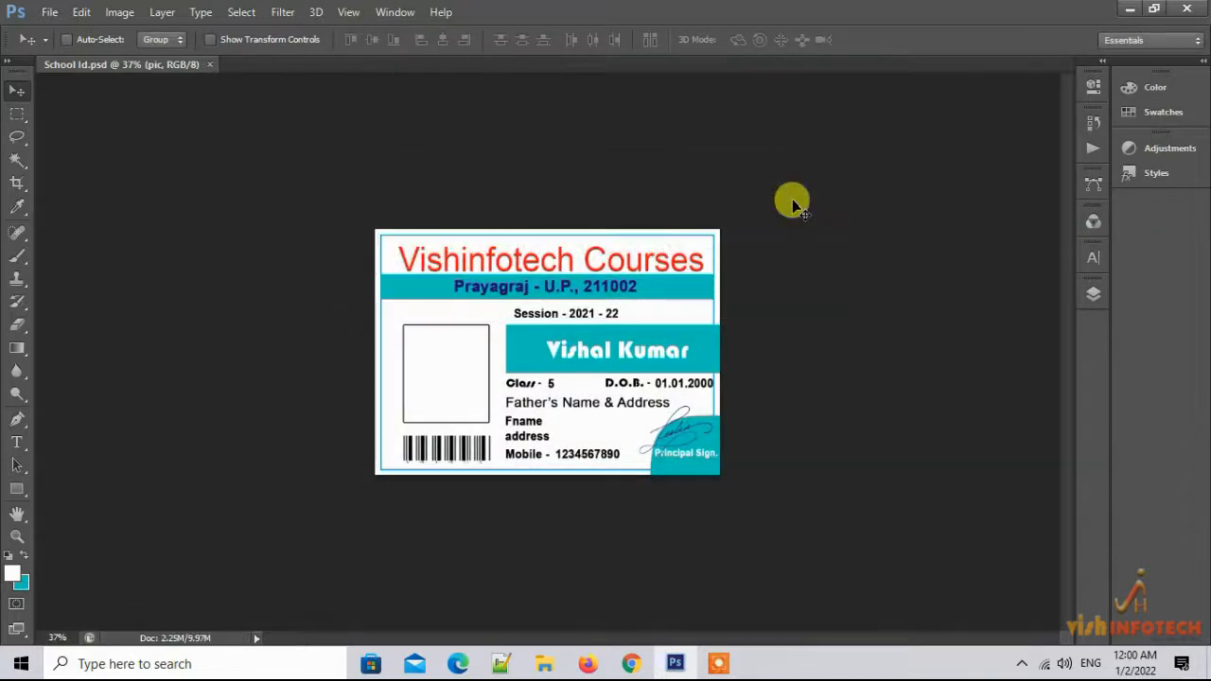
Review the Variables data sets once more without changes, then close School Id.psd
click(119, 13)
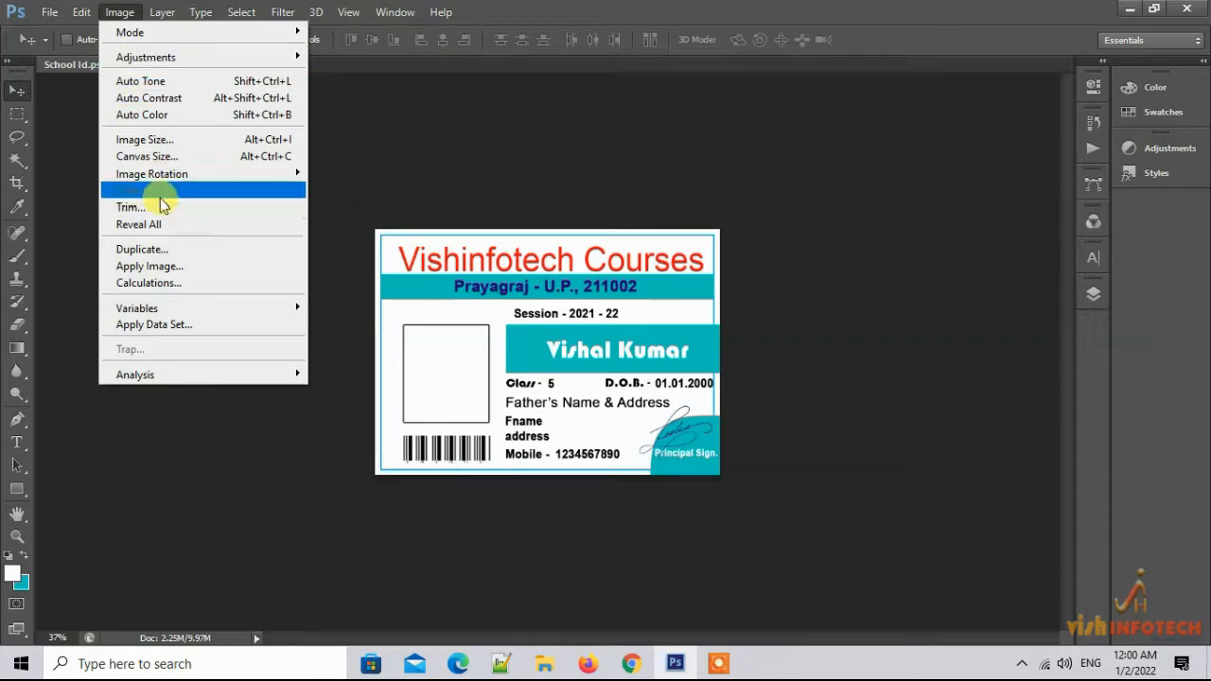
mouse_move(154, 308)
click(346, 327)
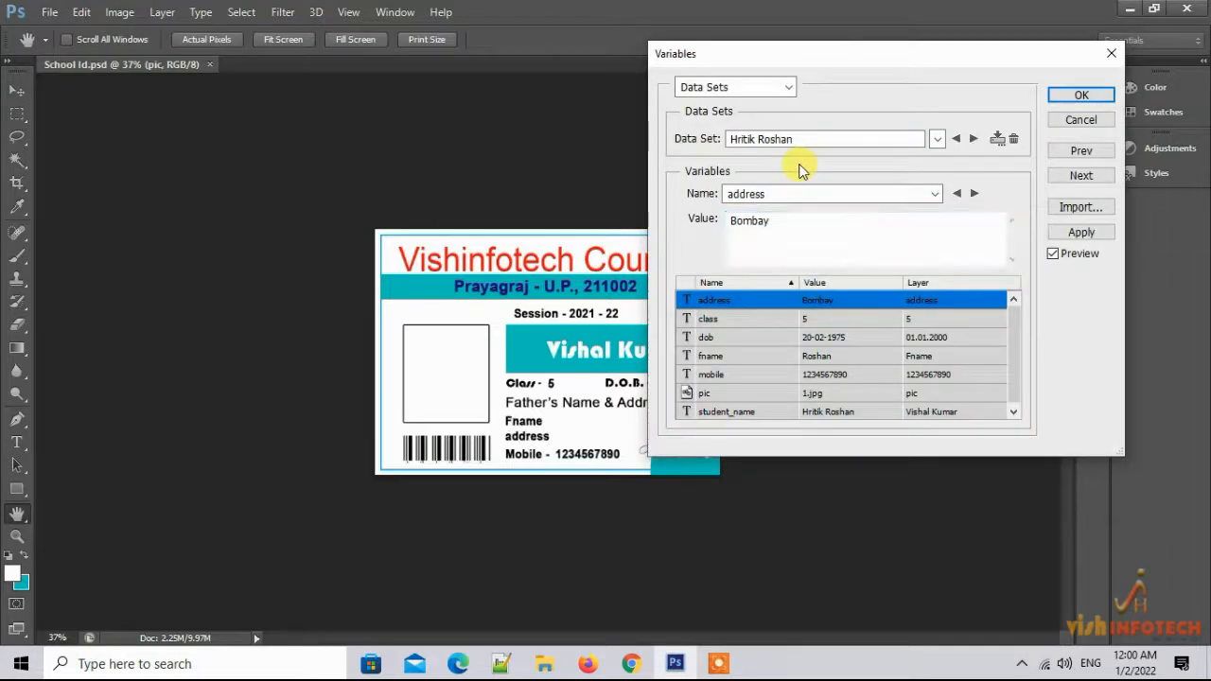
click(570, 264)
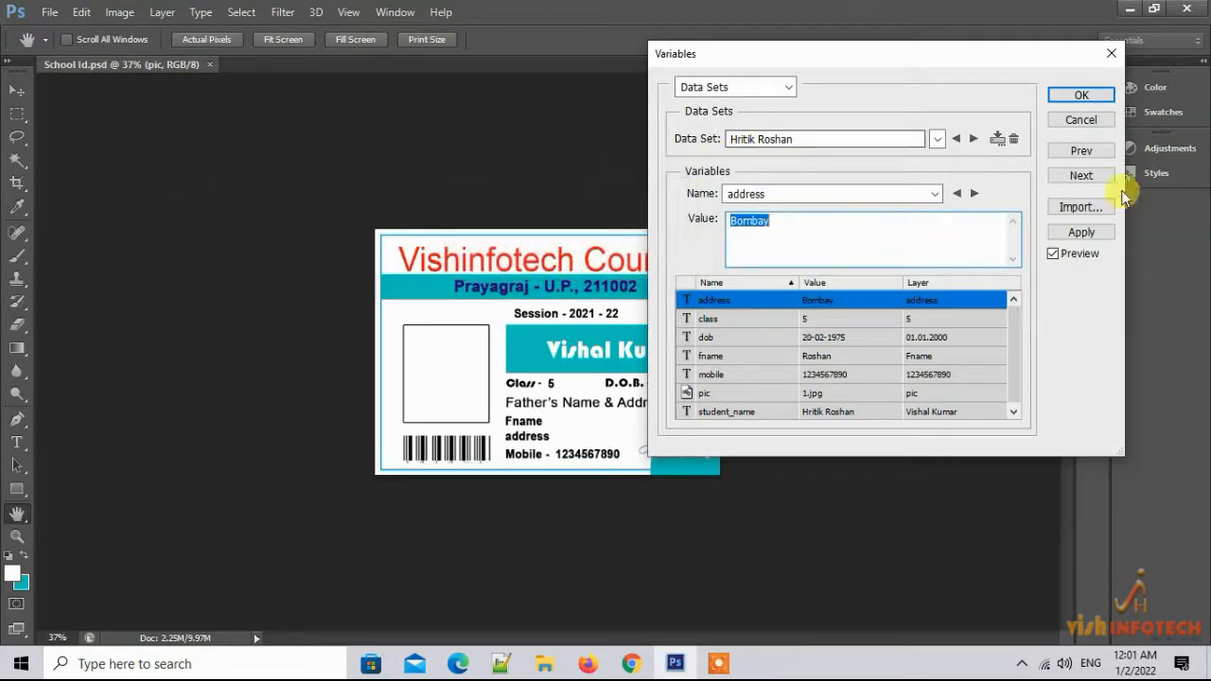
click(1081, 120)
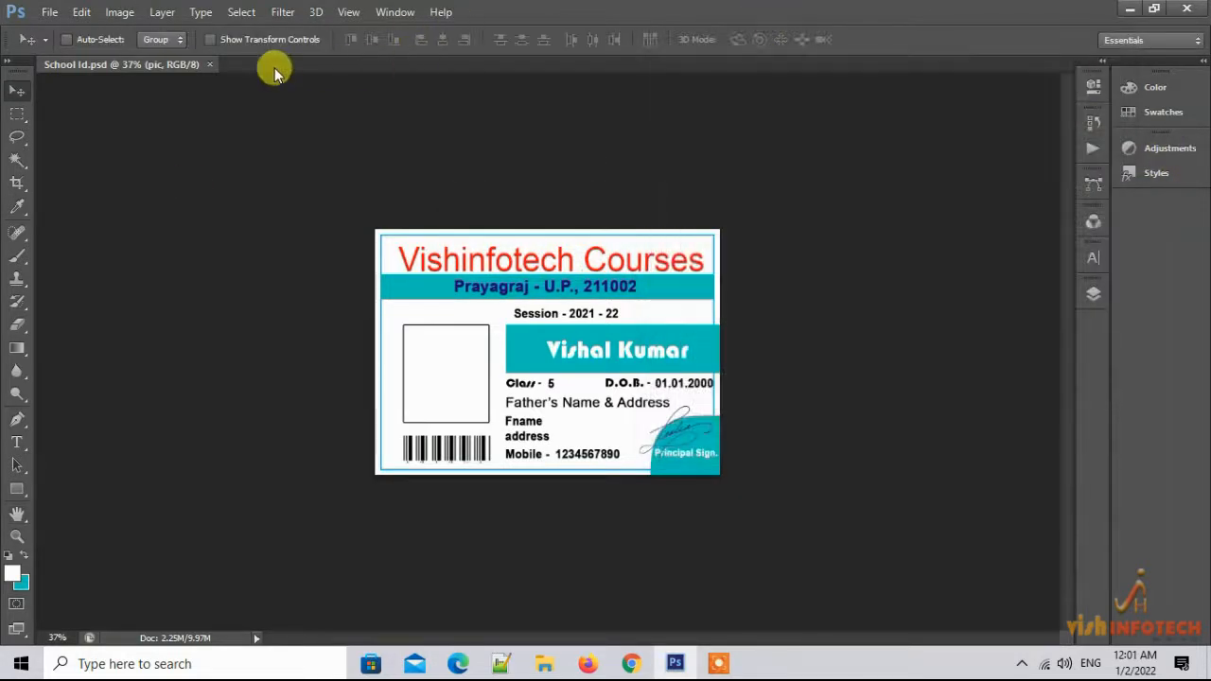
click(210, 64)
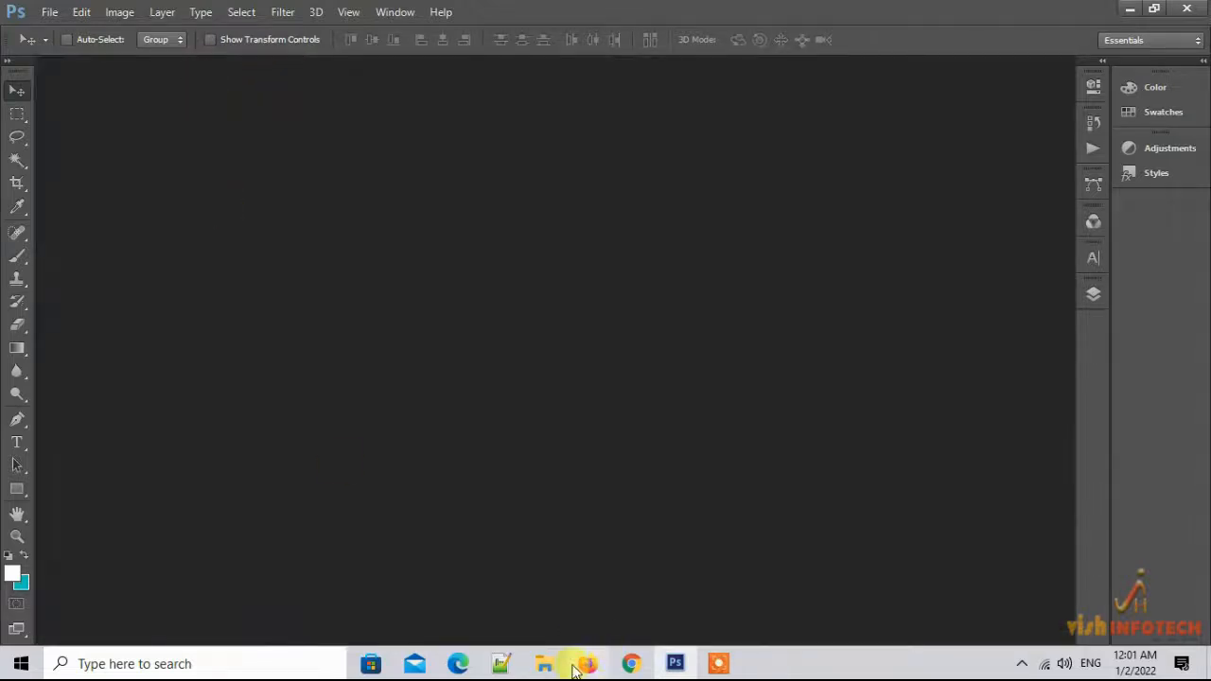
Refresh the Template Data folder window
mouse_move(544, 662)
click(638, 605)
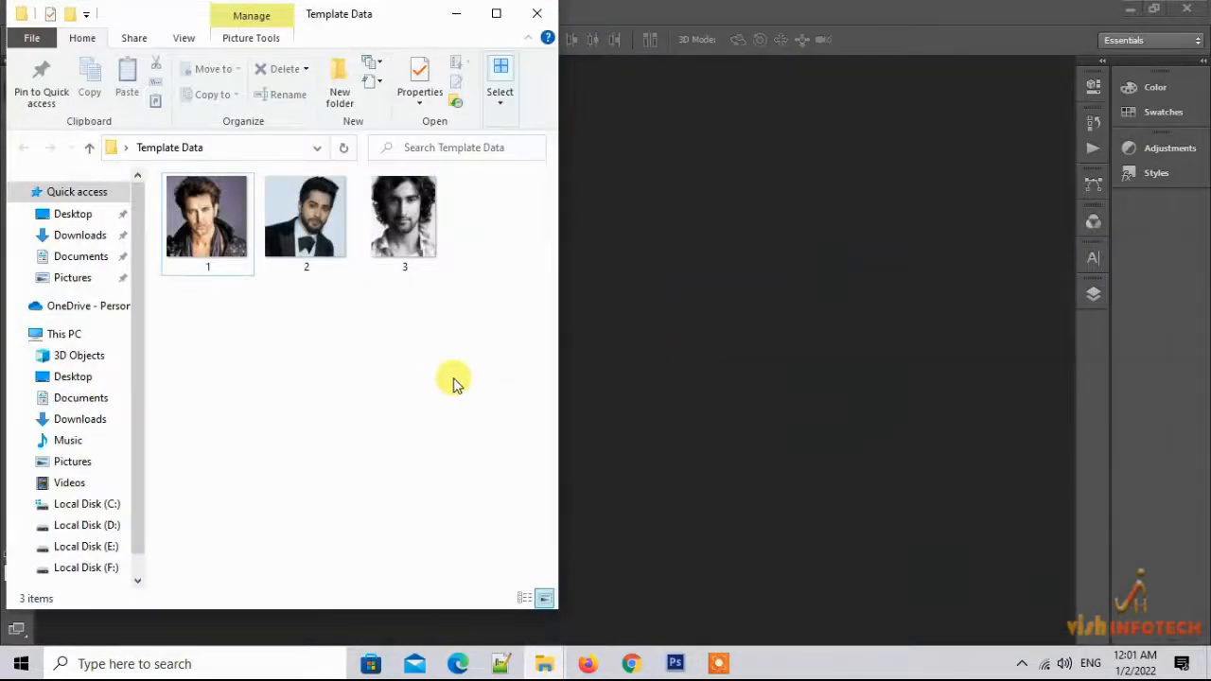
right_click(413, 381)
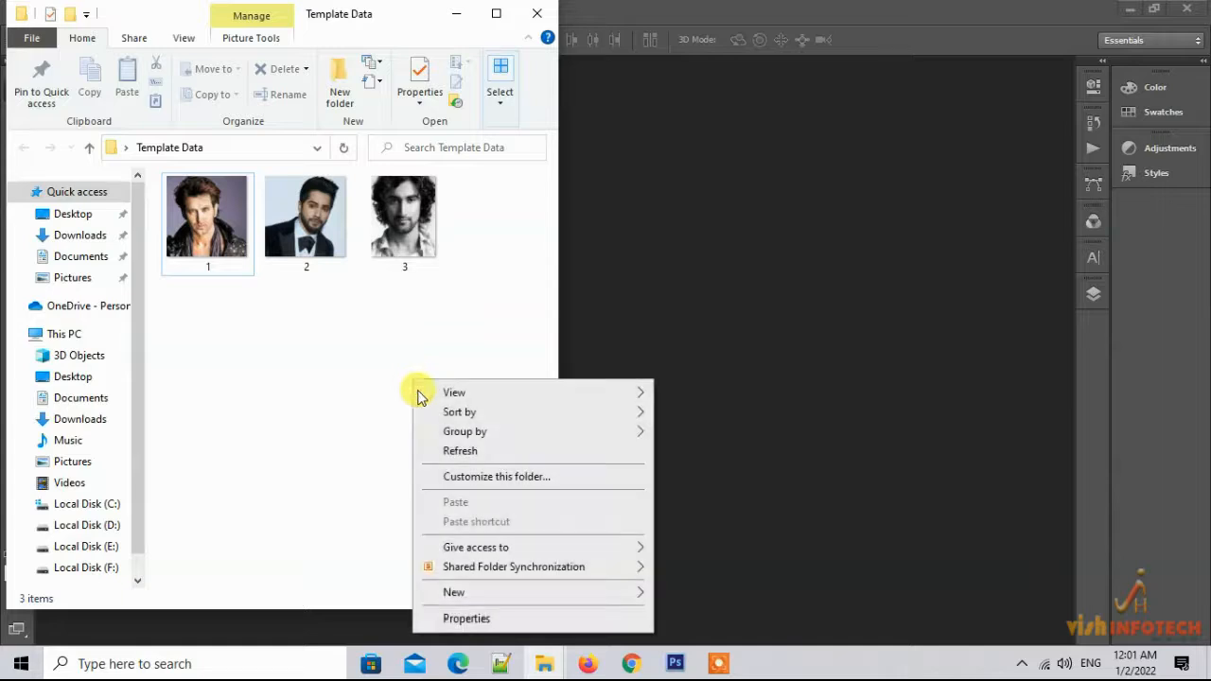
click(446, 451)
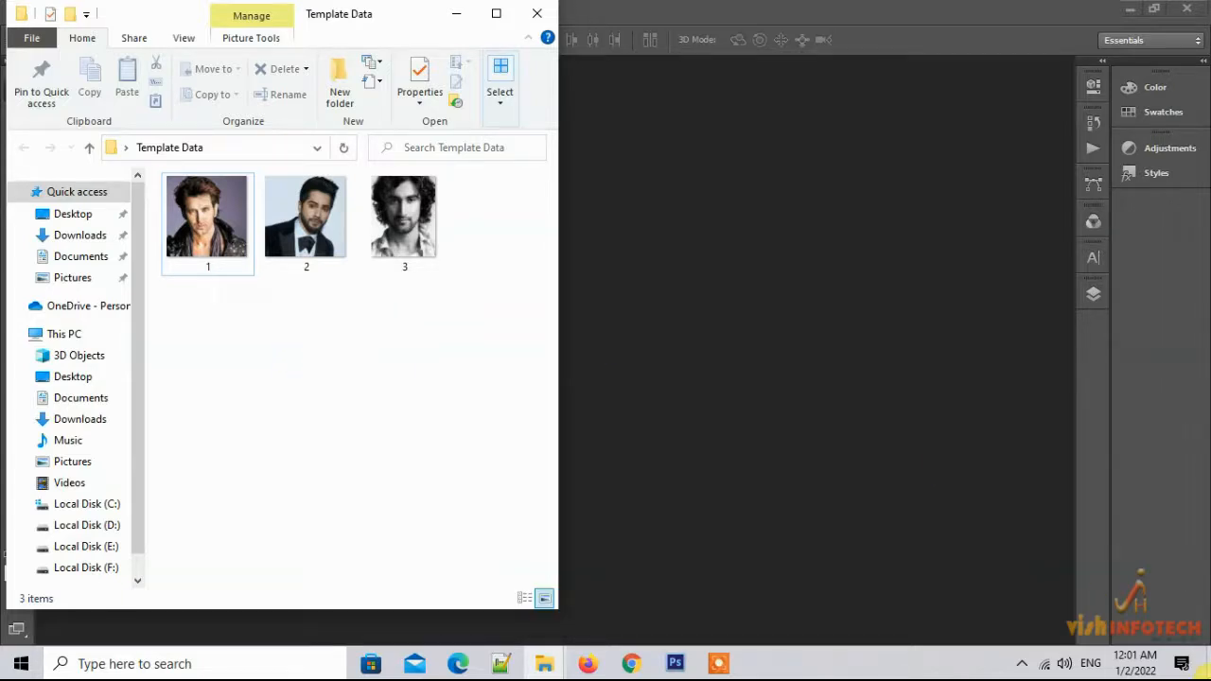
Move School Id and Book1 from the desktop images folder into Template Data
key(super+d)
double_click(38, 343)
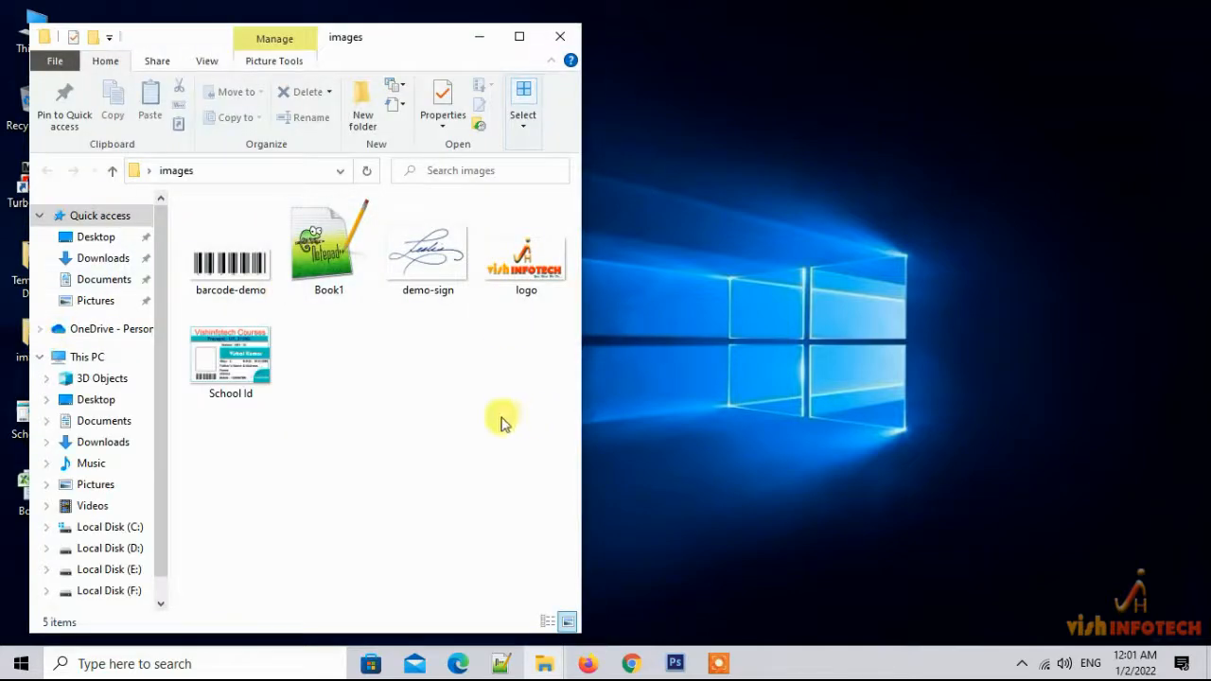
click(237, 369)
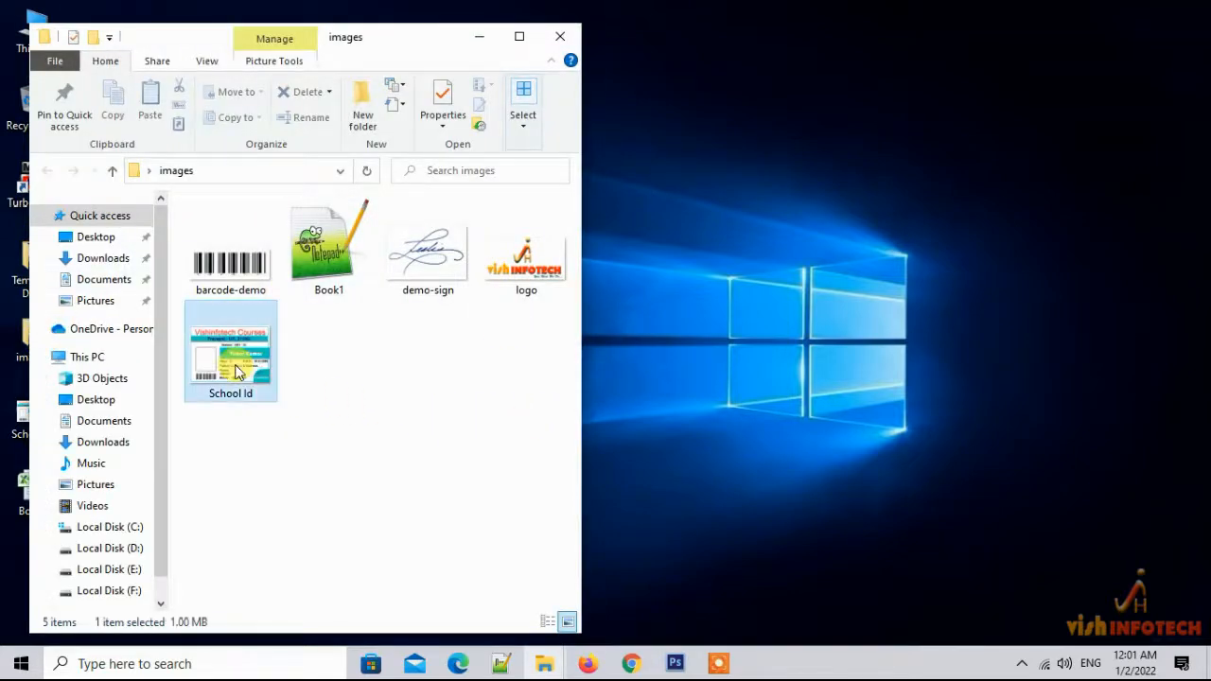
ctrl+click(338, 265)
key(ctrl+x)
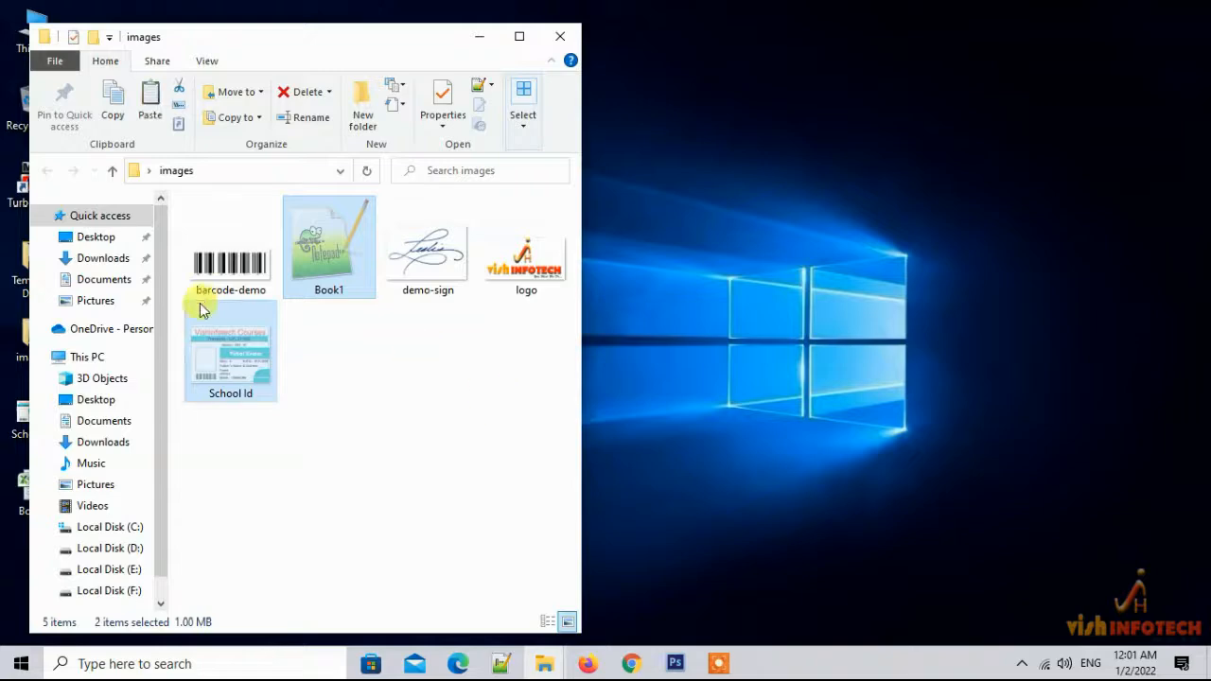
click(560, 36)
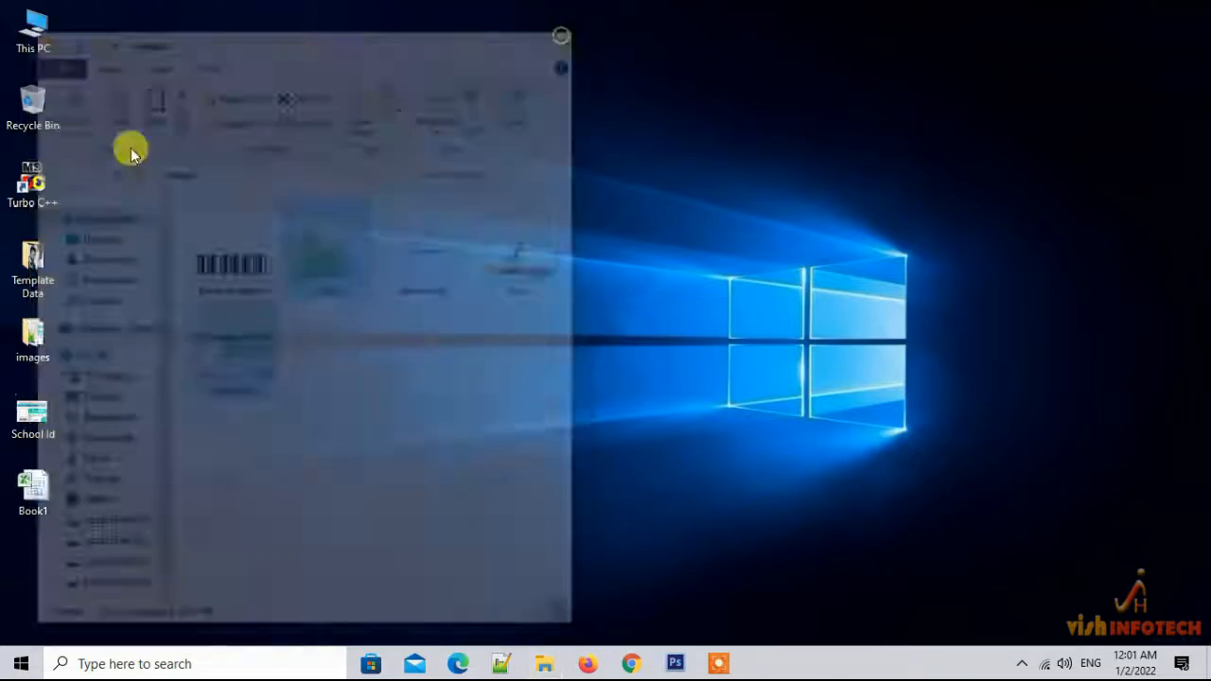
double_click(39, 272)
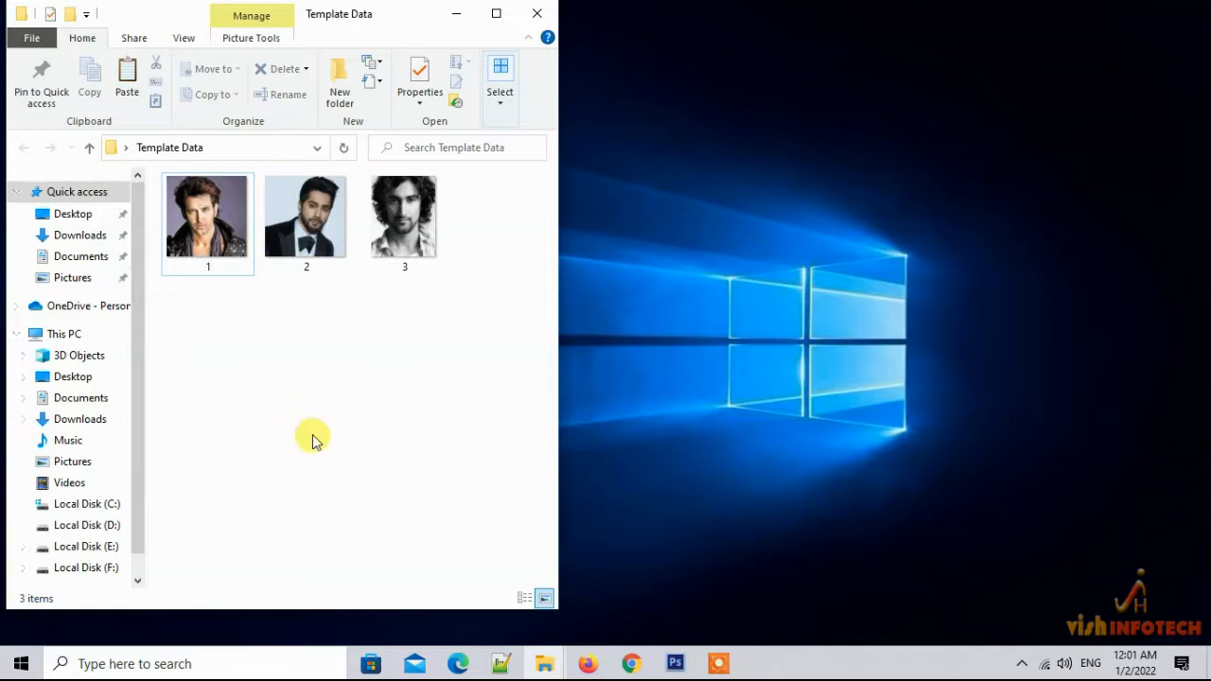
key(ctrl+v)
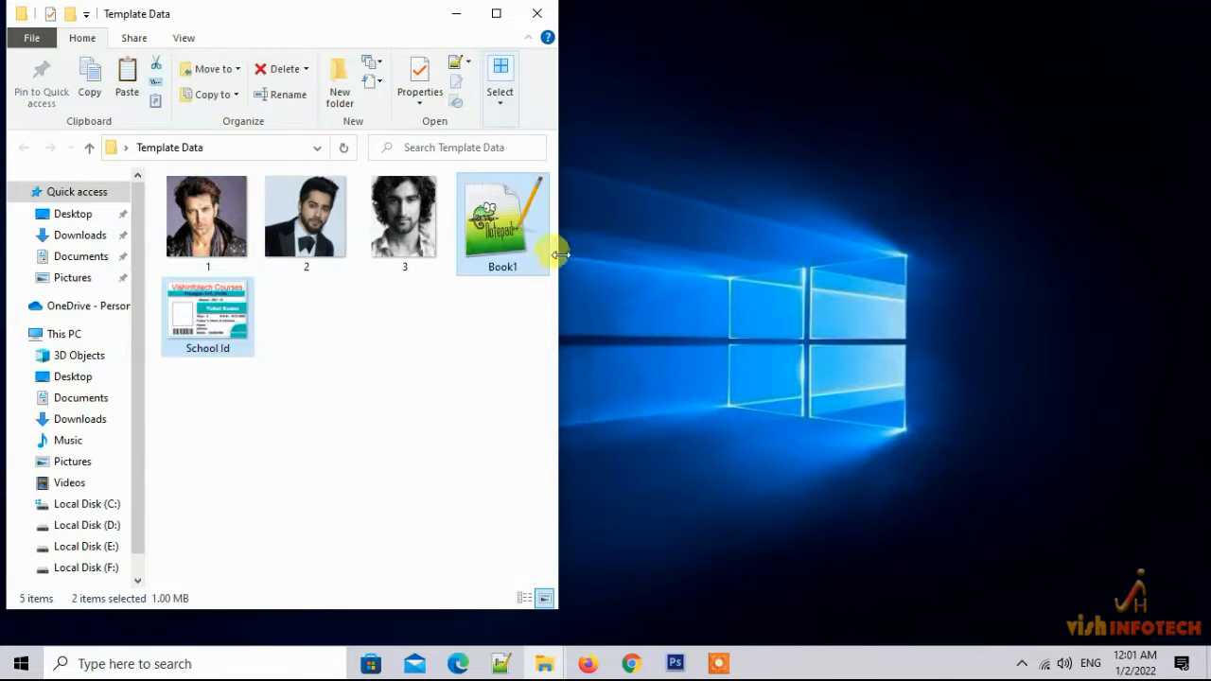
click(208, 324)
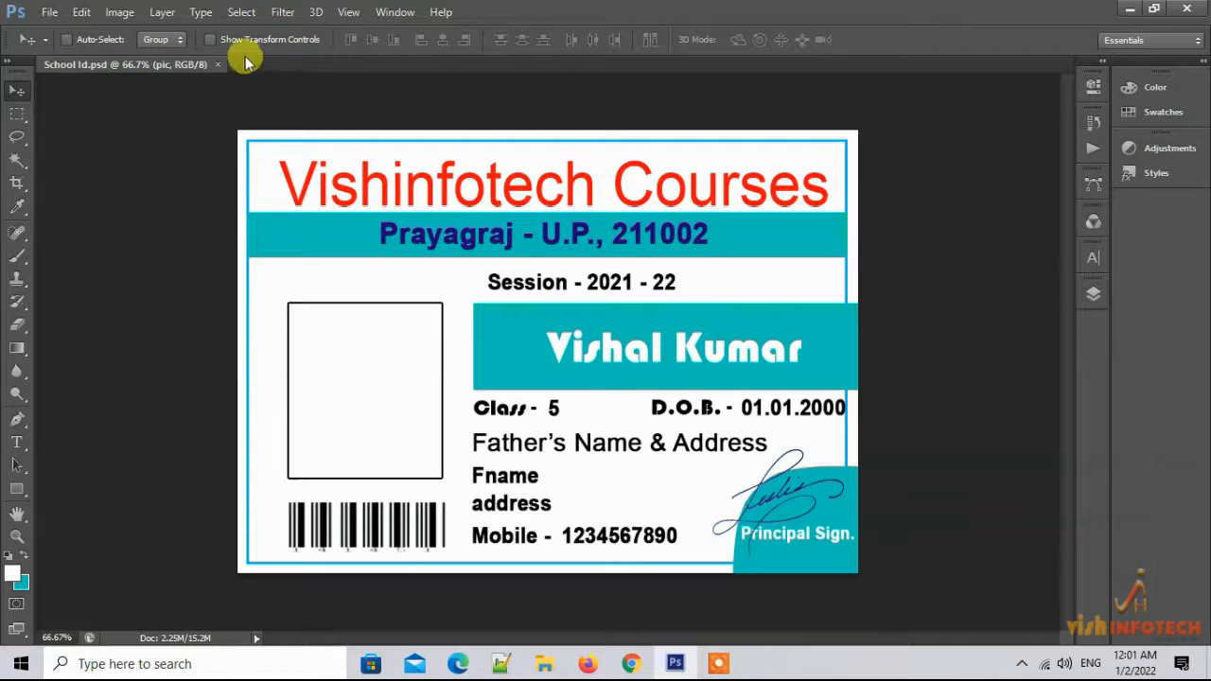
Delete every old student data set under Image > Variables, dismissing the missing-picture errors
click(119, 11)
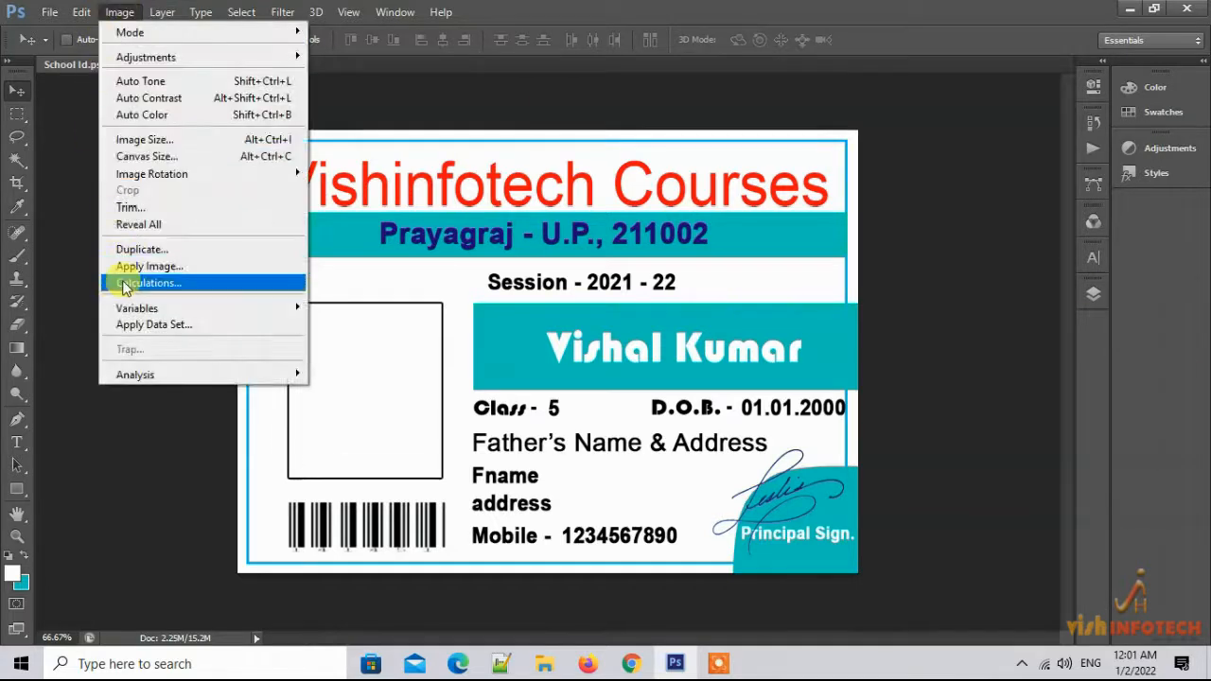
mouse_move(123, 309)
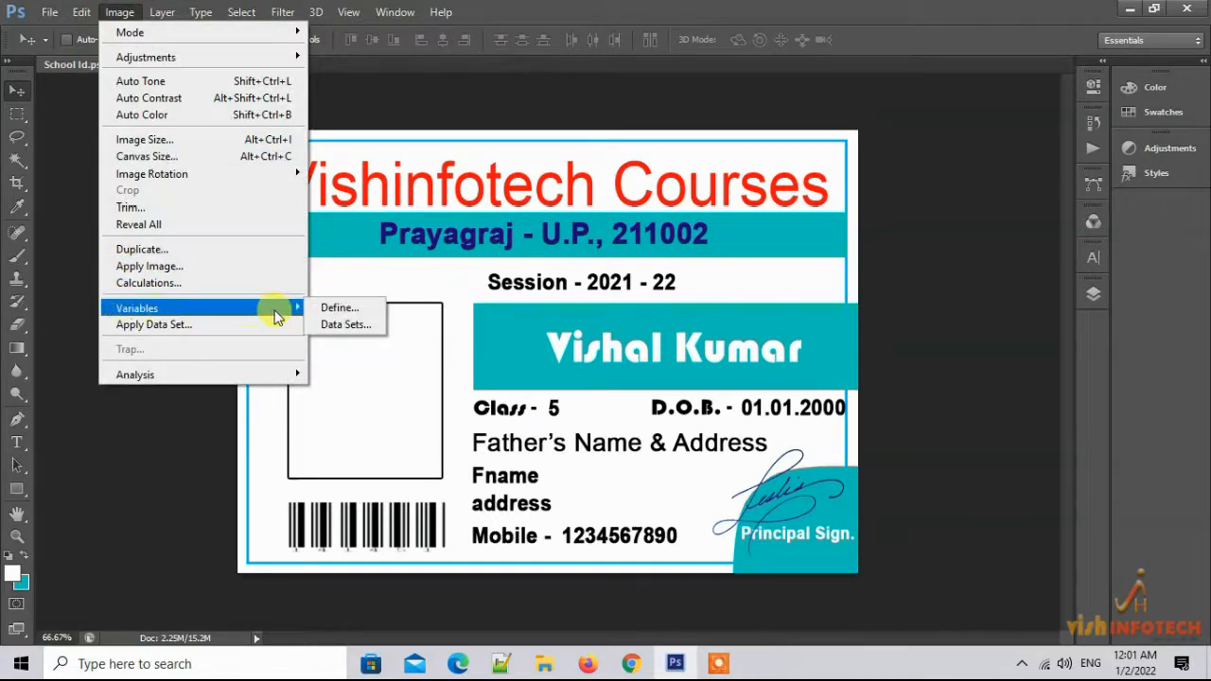
click(340, 325)
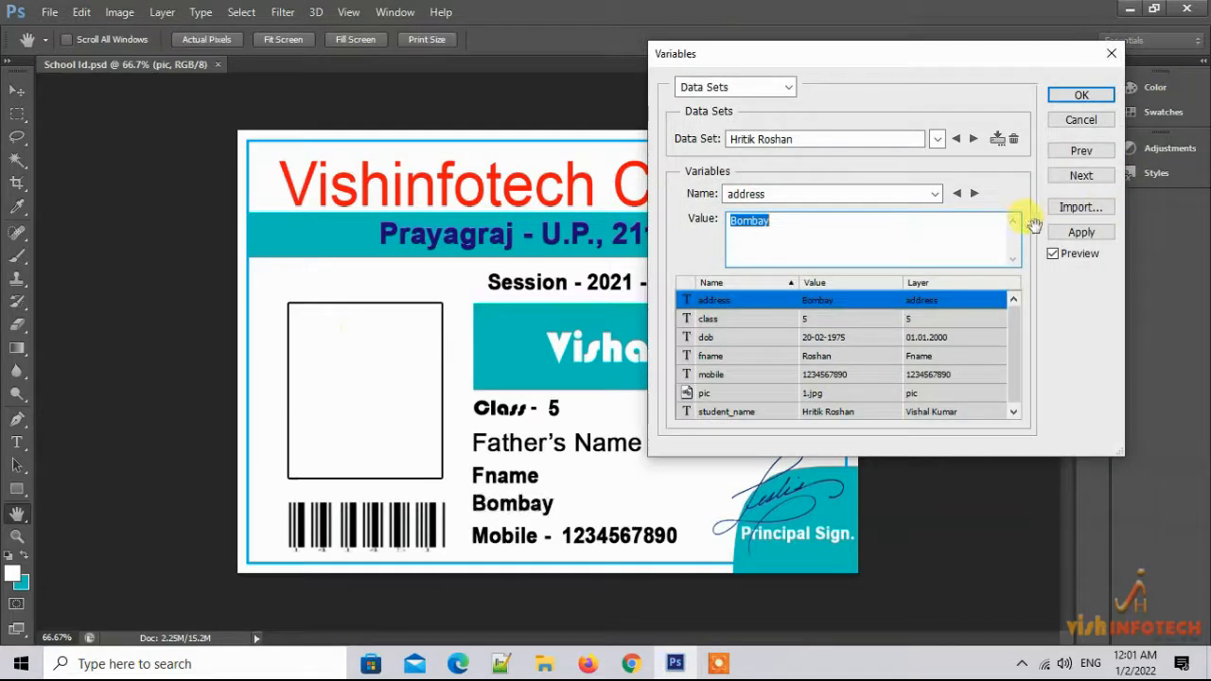
click(591, 264)
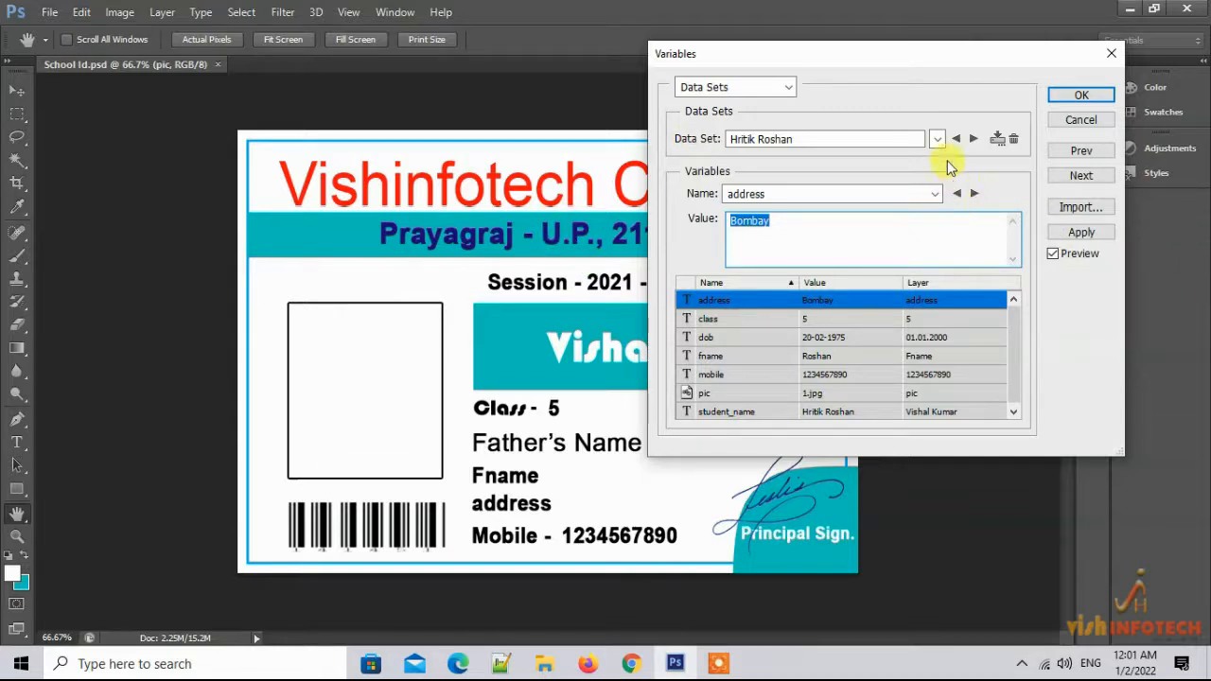
click(937, 140)
click(934, 139)
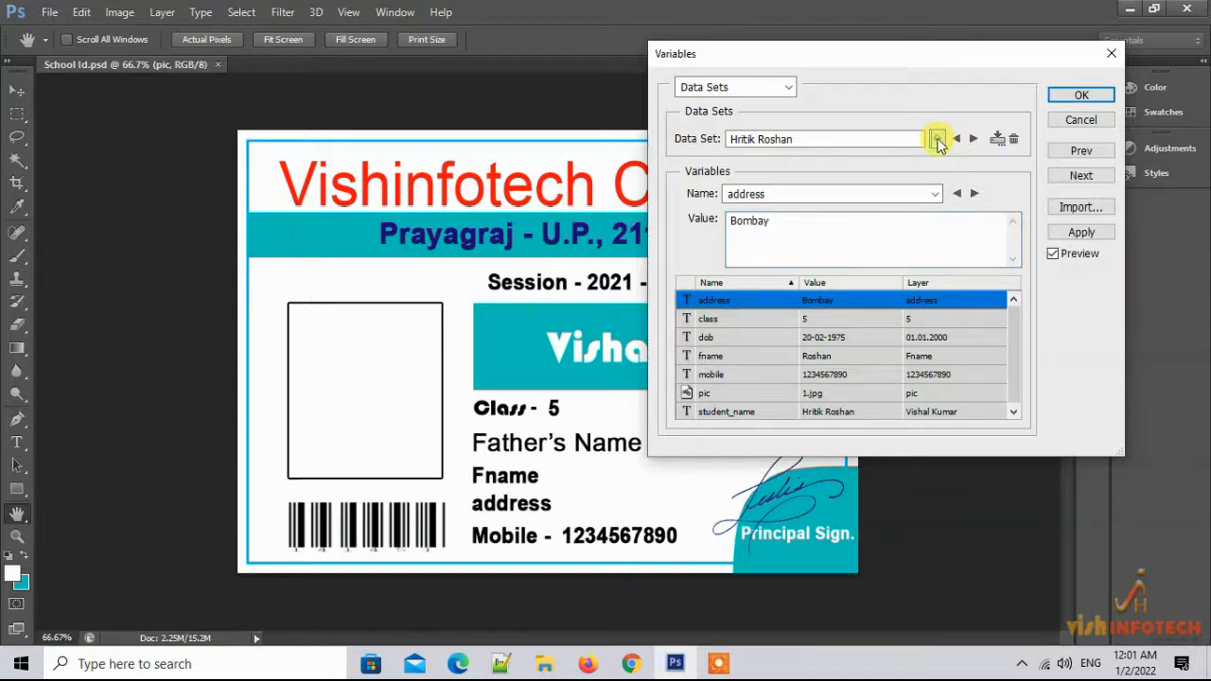
click(1013, 140)
click(1013, 140)
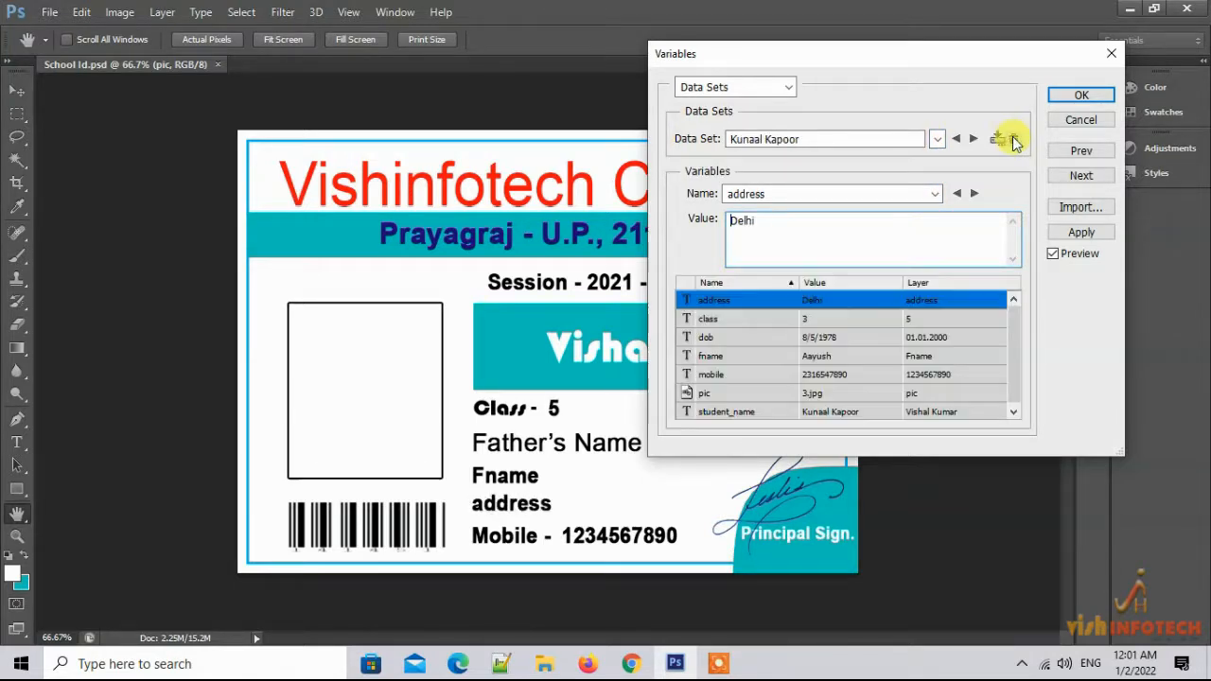
click(325, 259)
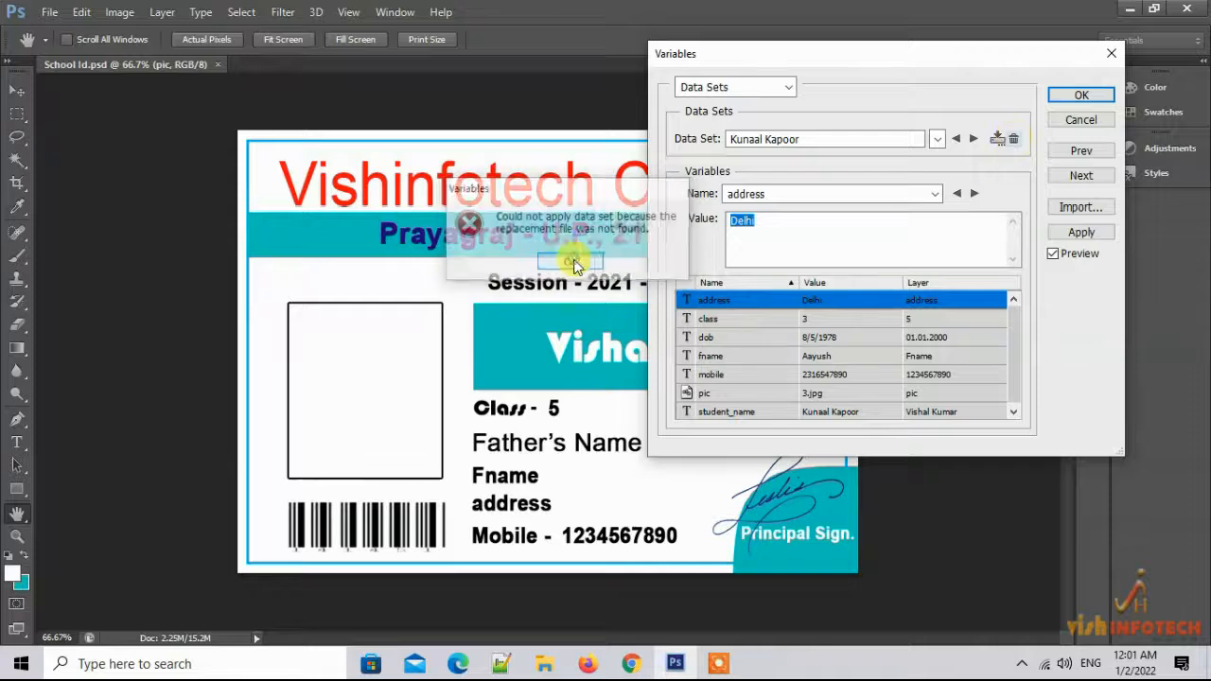
click(1014, 140)
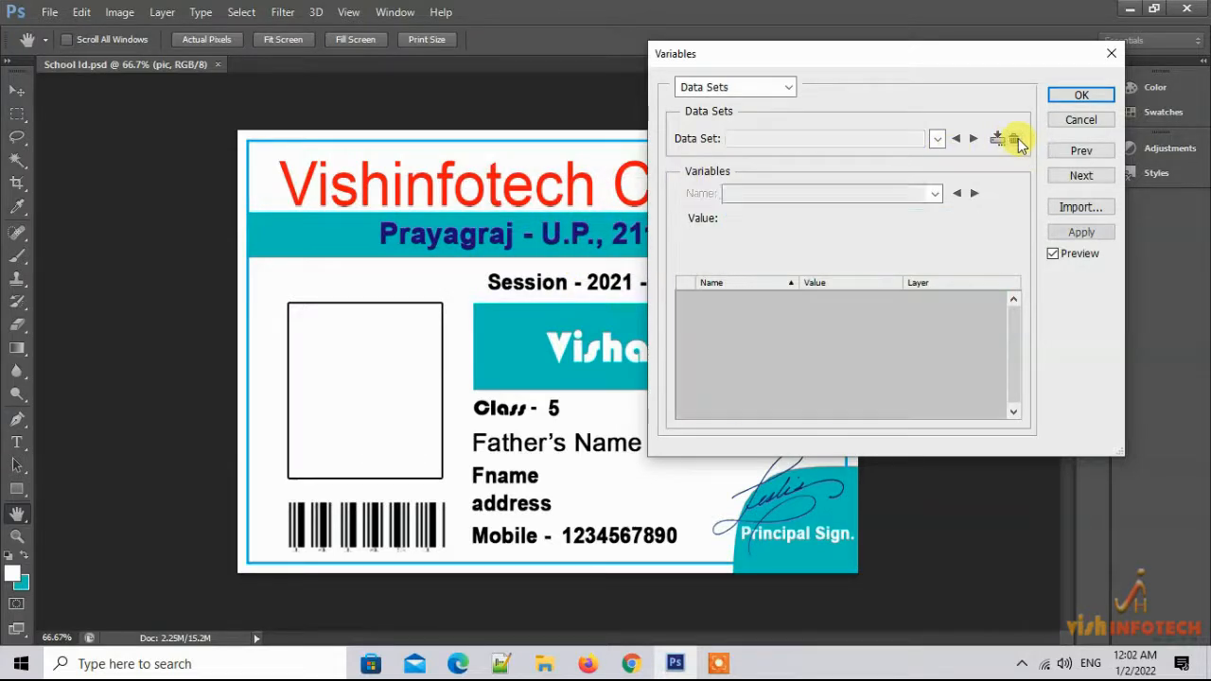
click(1080, 207)
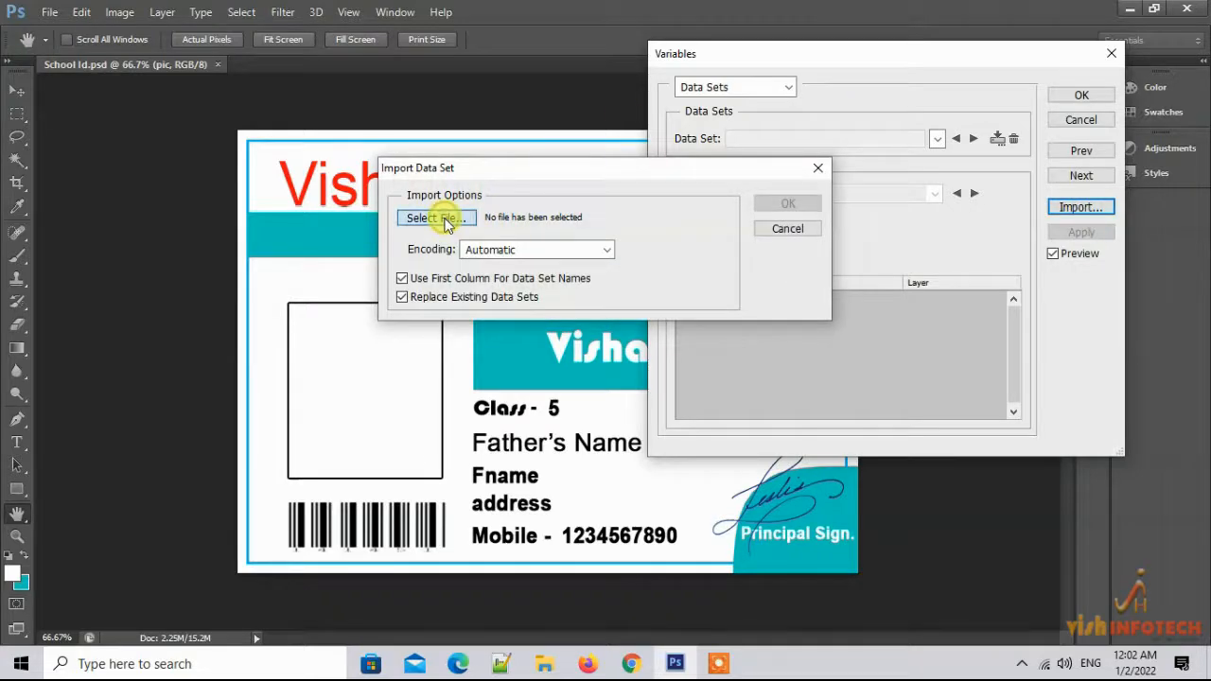
Import the student data sets from Book1.txt in the Desktop's Template Data folder
click(441, 219)
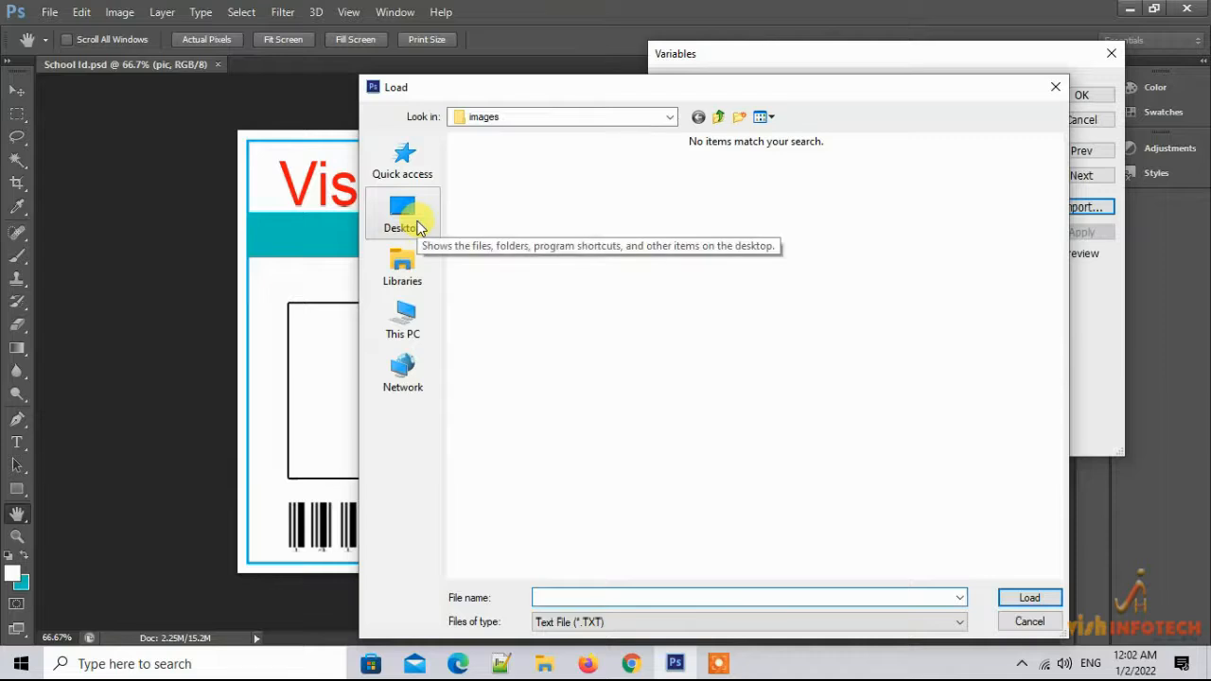
click(728, 117)
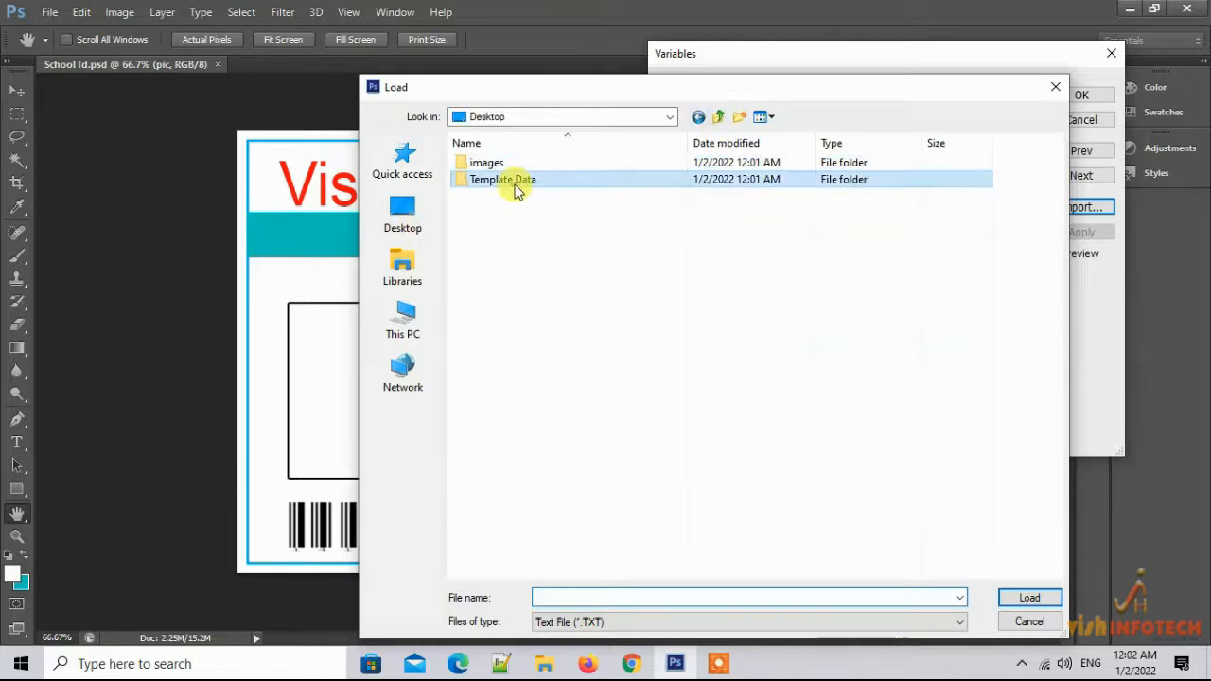
double_click(514, 182)
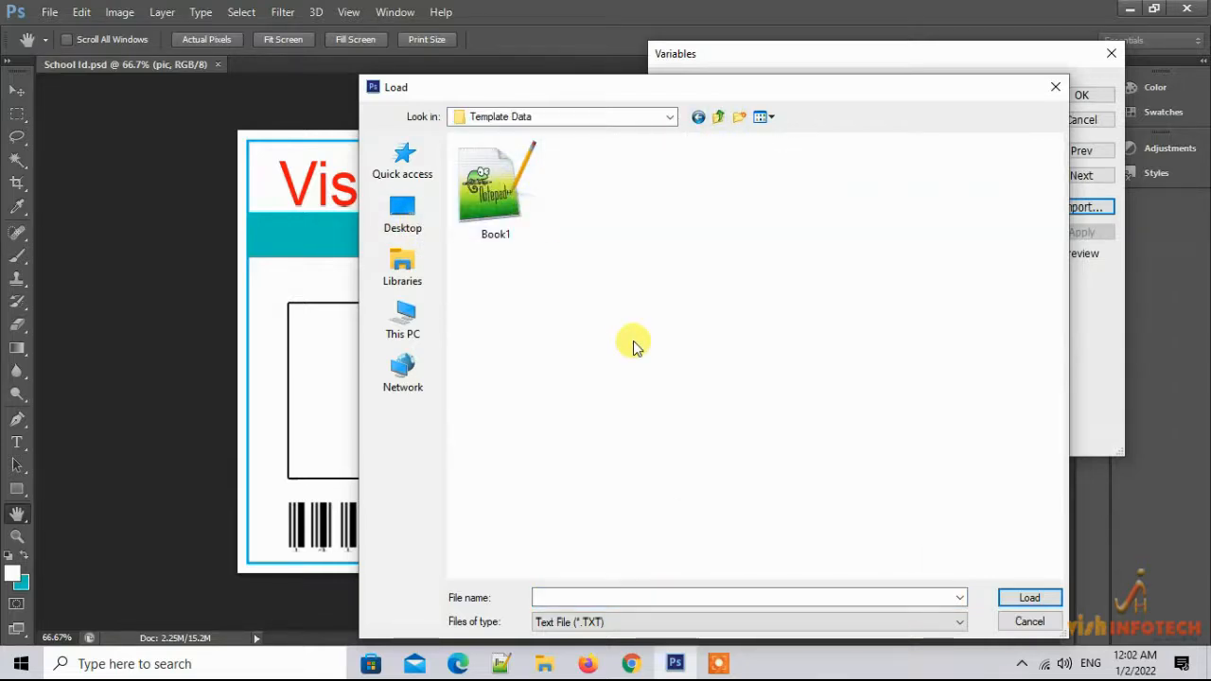
double_click(501, 185)
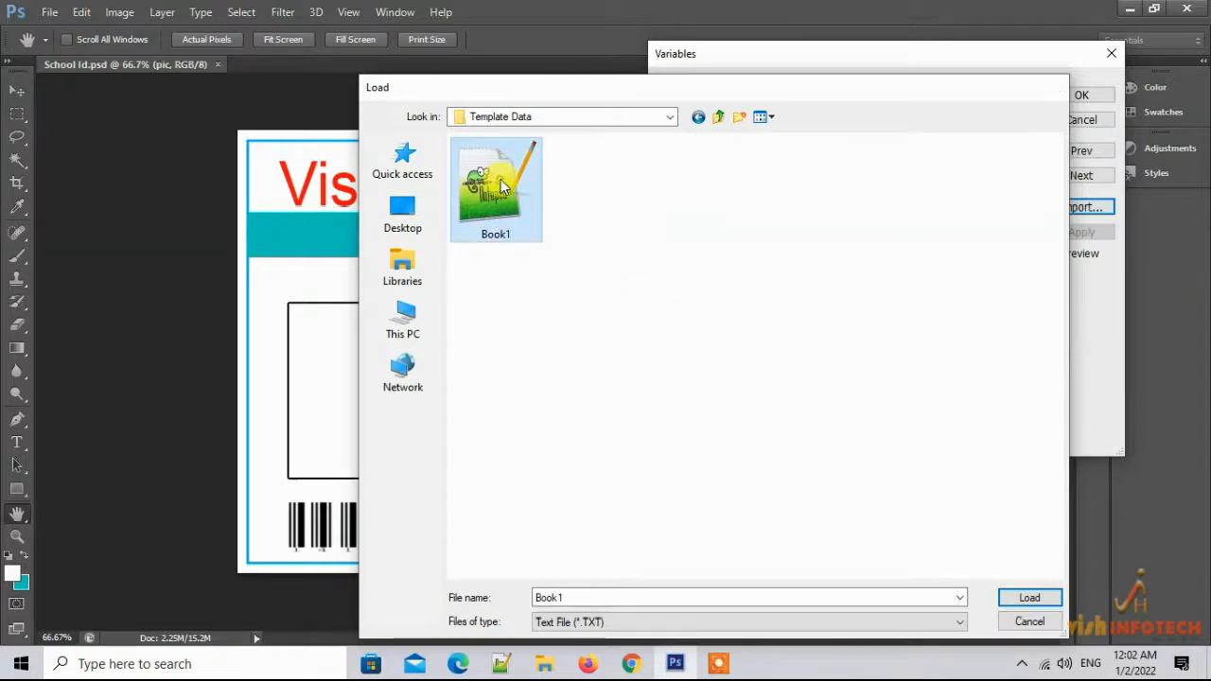
click(782, 204)
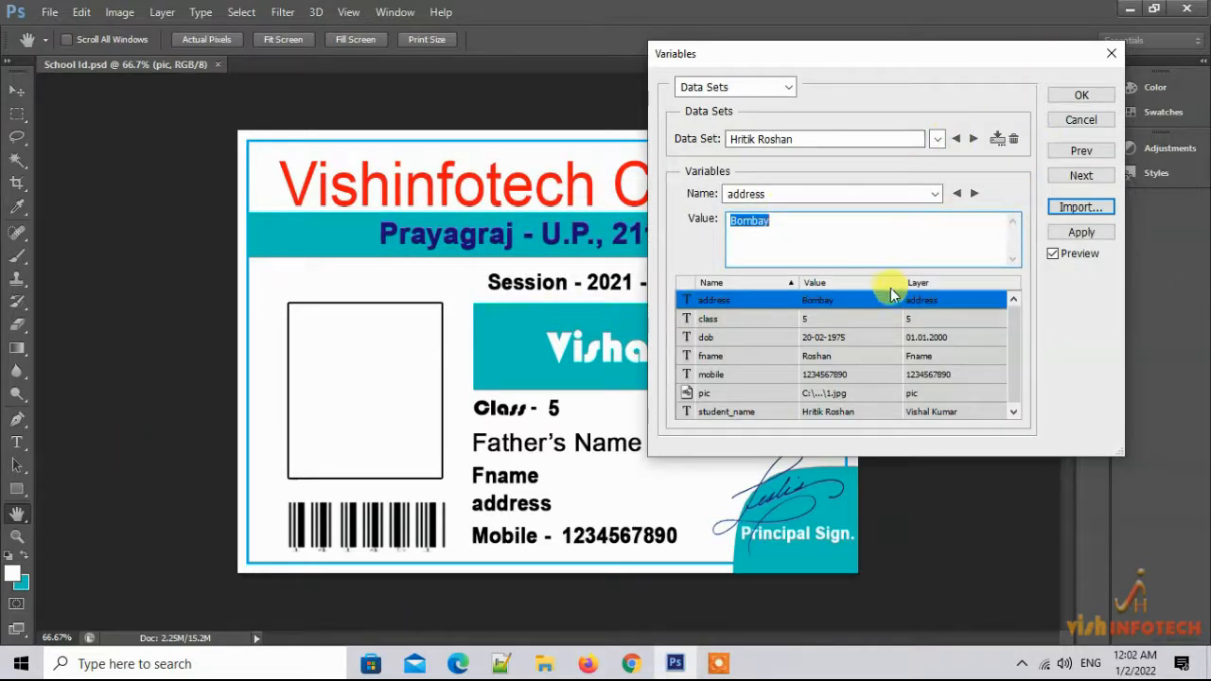
Preview all three student records with their photos on the card, then accept the data sets
click(974, 139)
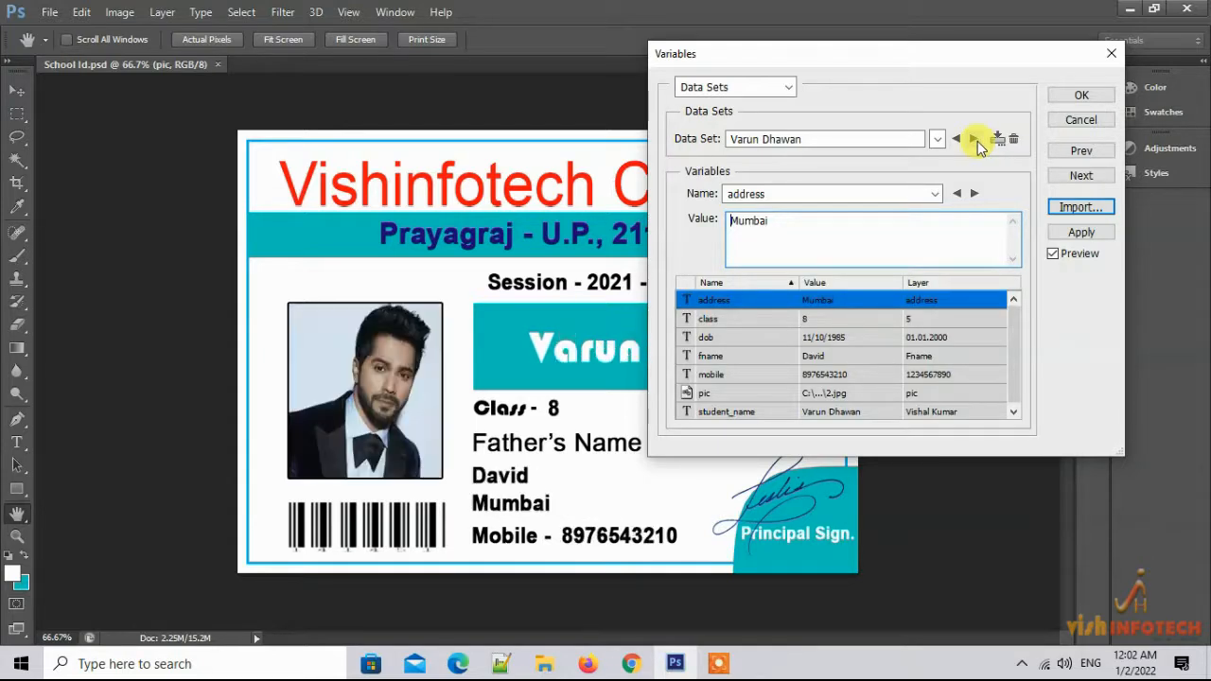
click(957, 140)
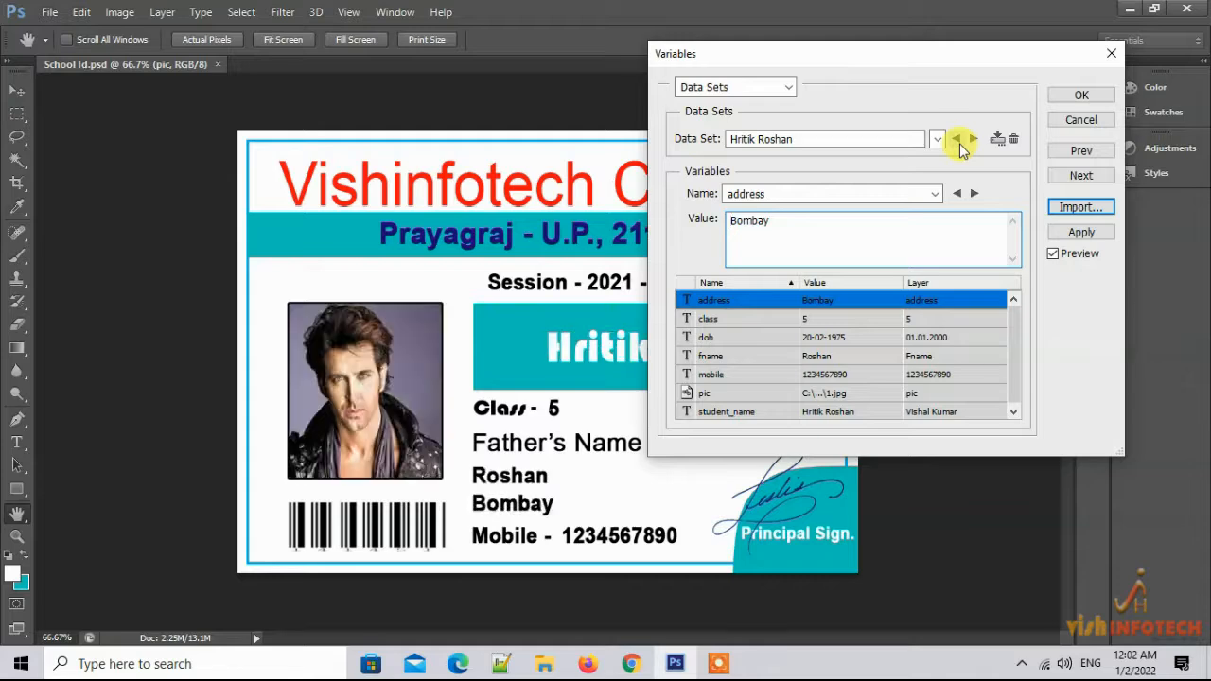
drag(845, 59, 321, 32)
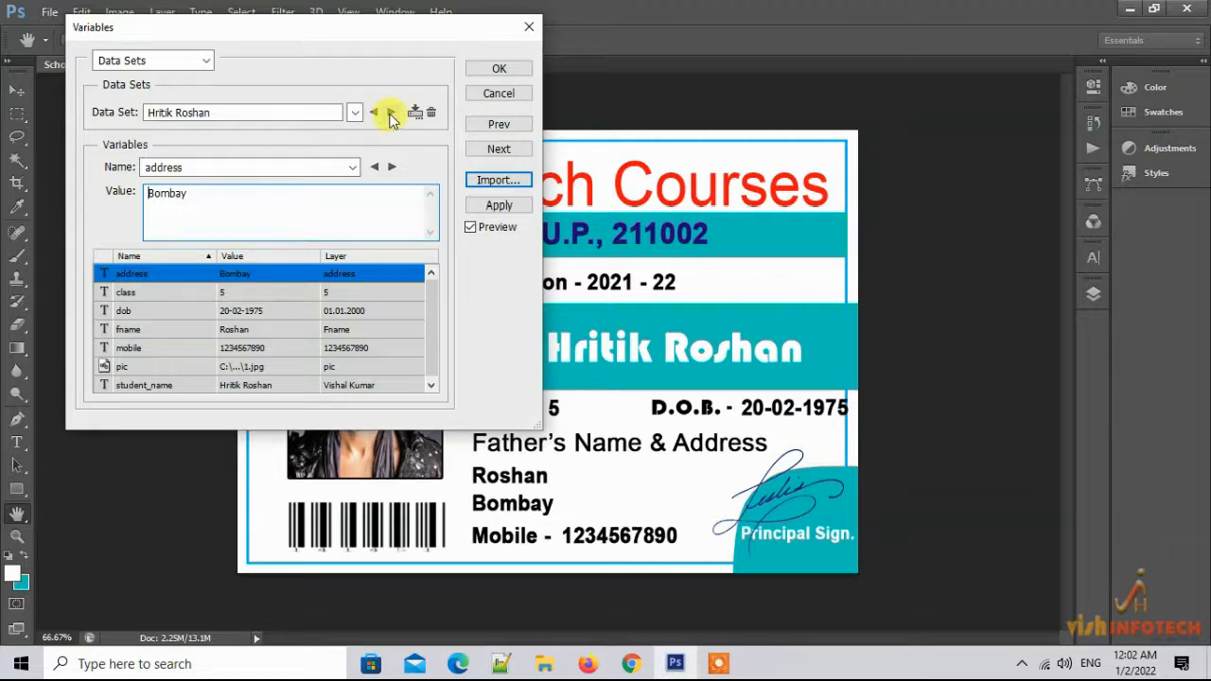
click(390, 112)
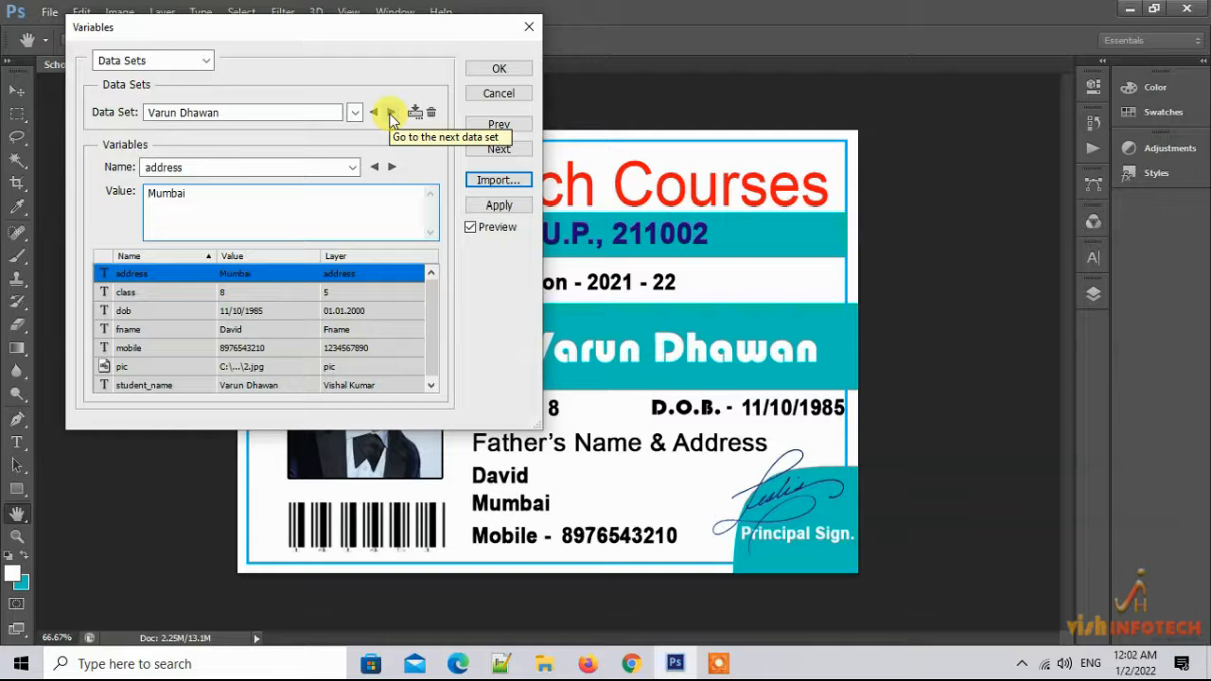
click(390, 113)
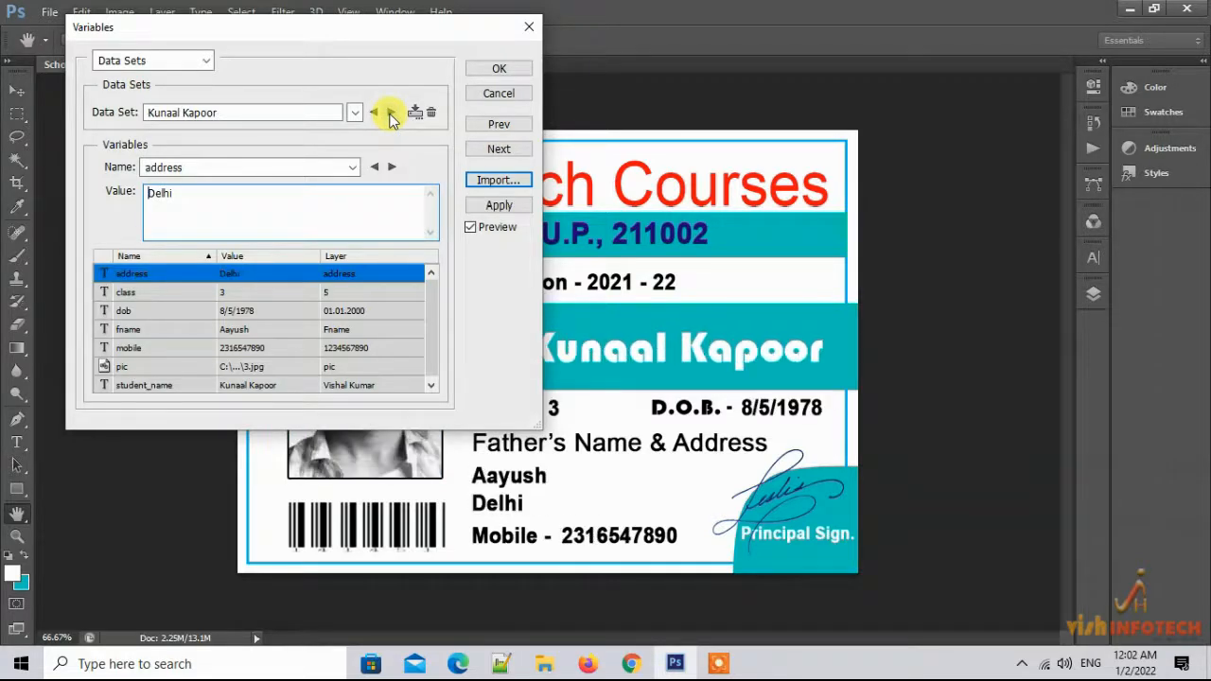
drag(337, 27, 959, 108)
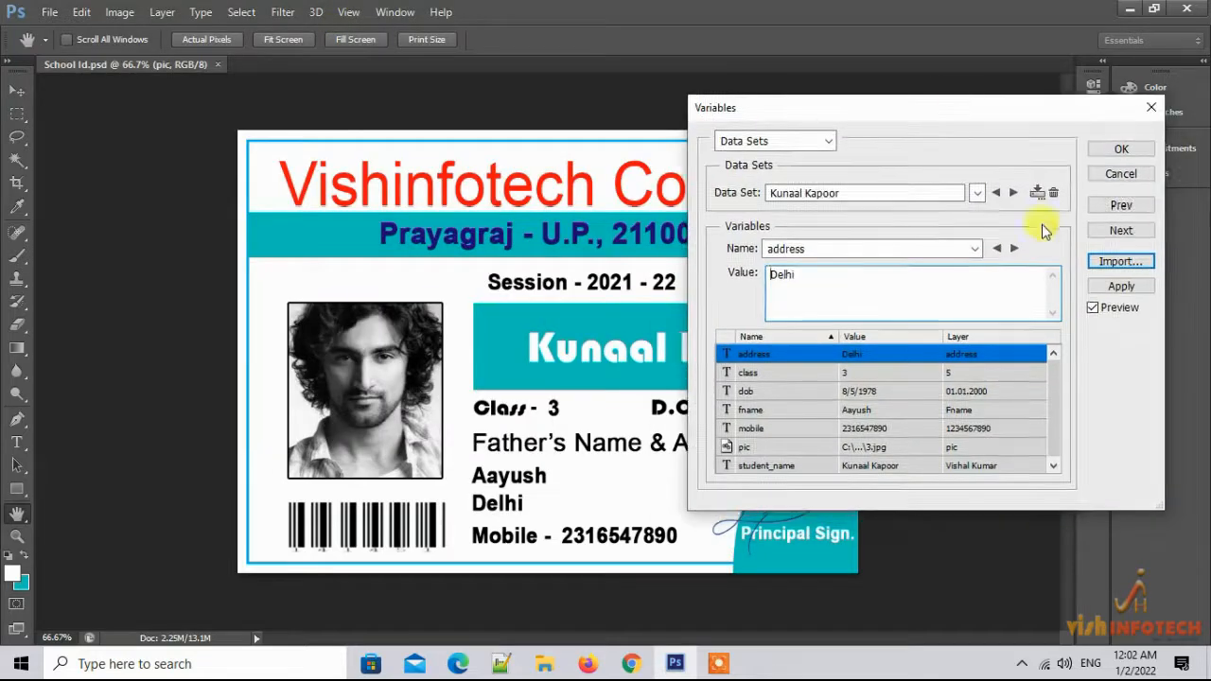
click(1013, 195)
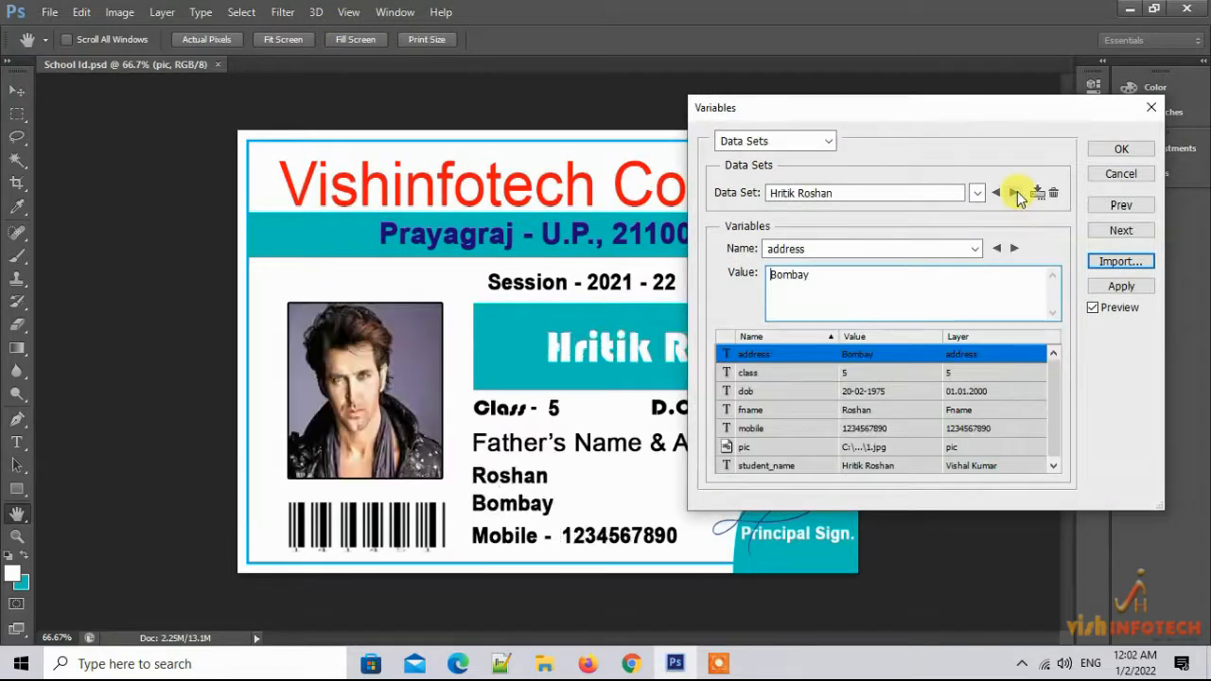
click(993, 197)
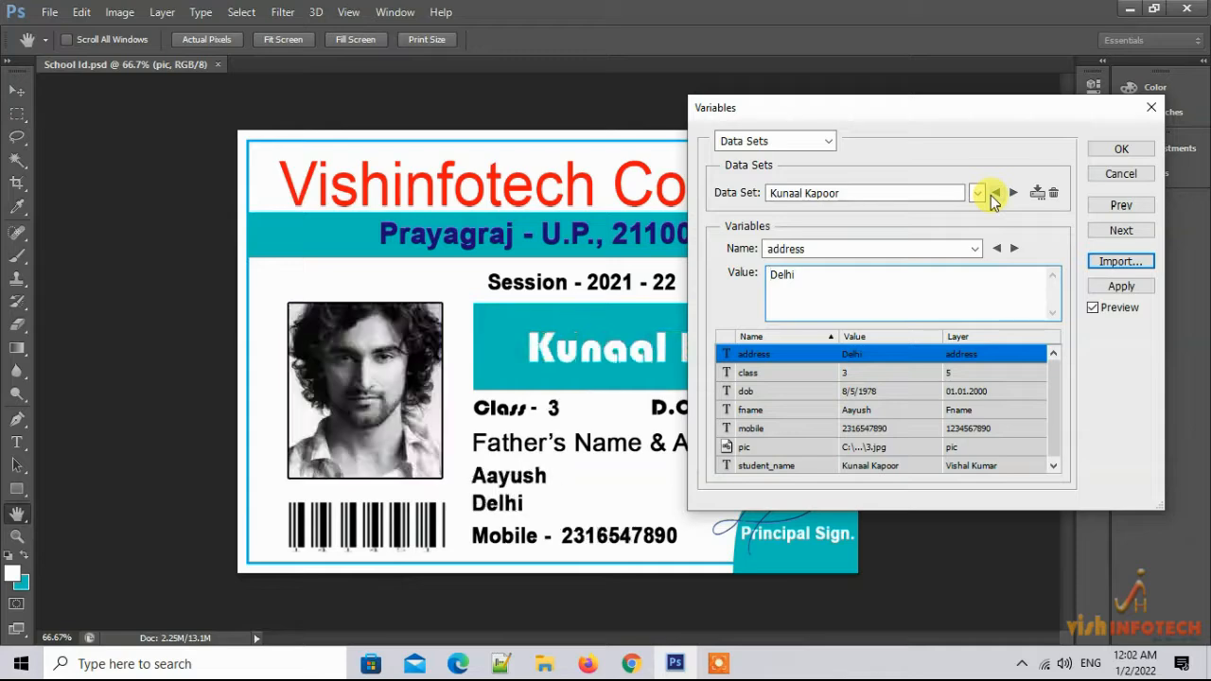
click(993, 197)
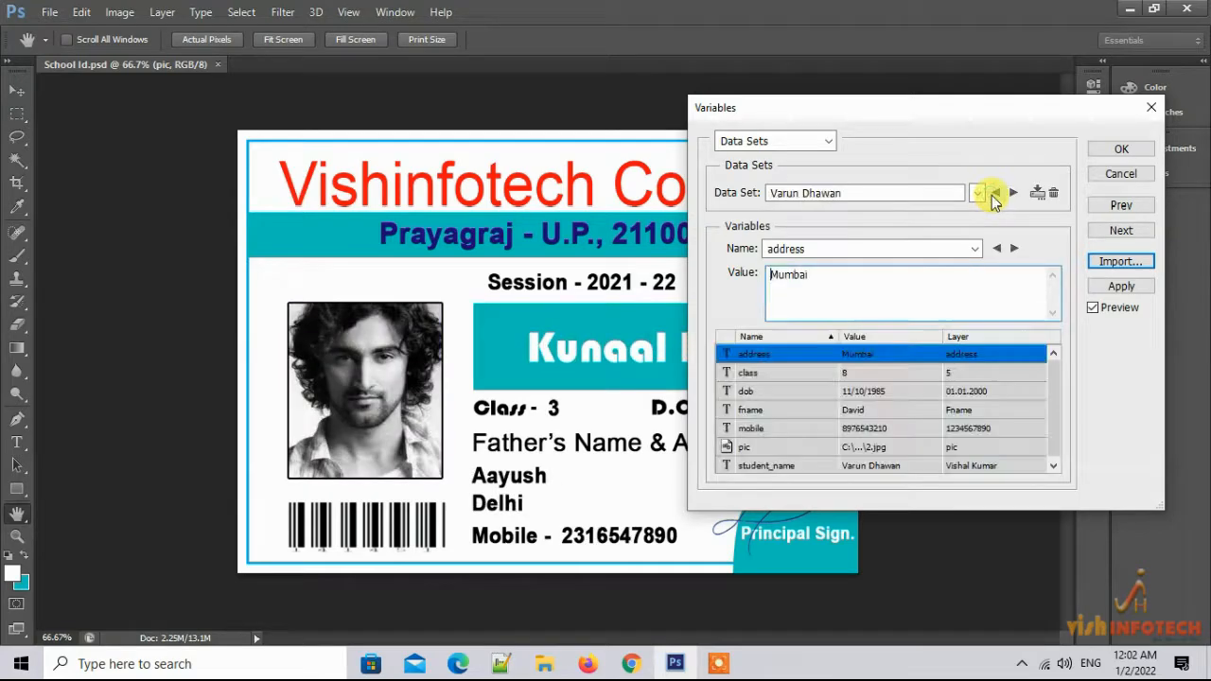
click(1119, 151)
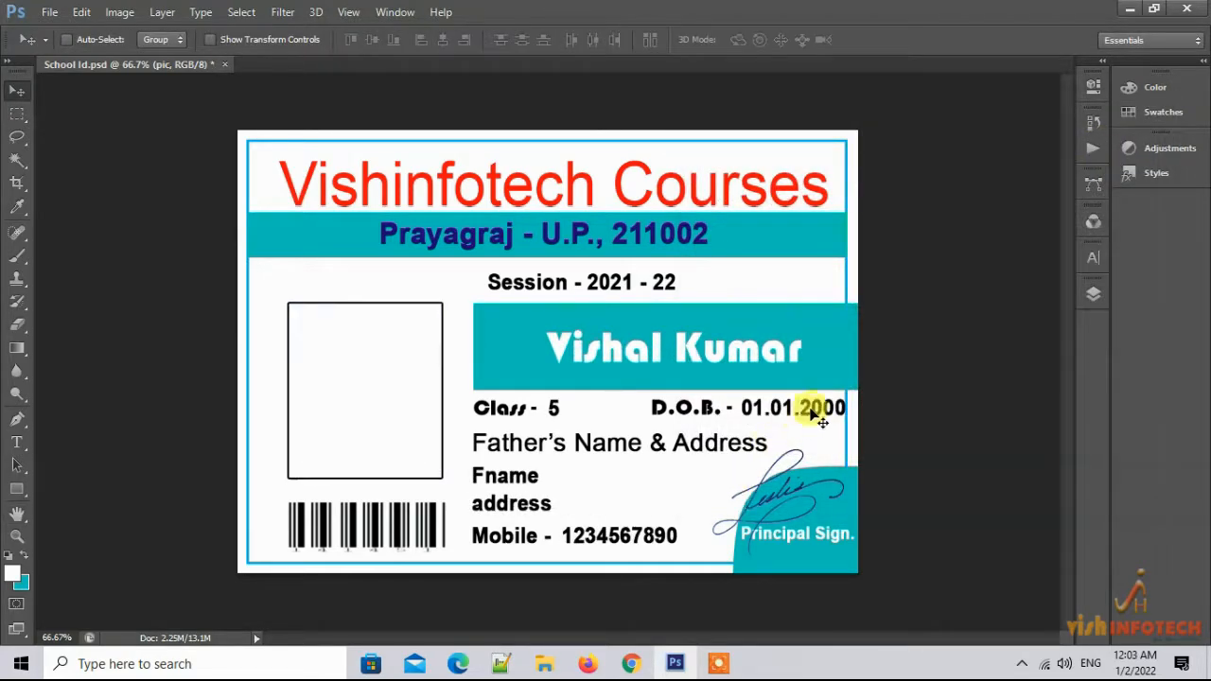
Nudge the D.O.B. label and 01.01.2000 date layers slightly left inside the card border
right_click(708, 415)
click(734, 420)
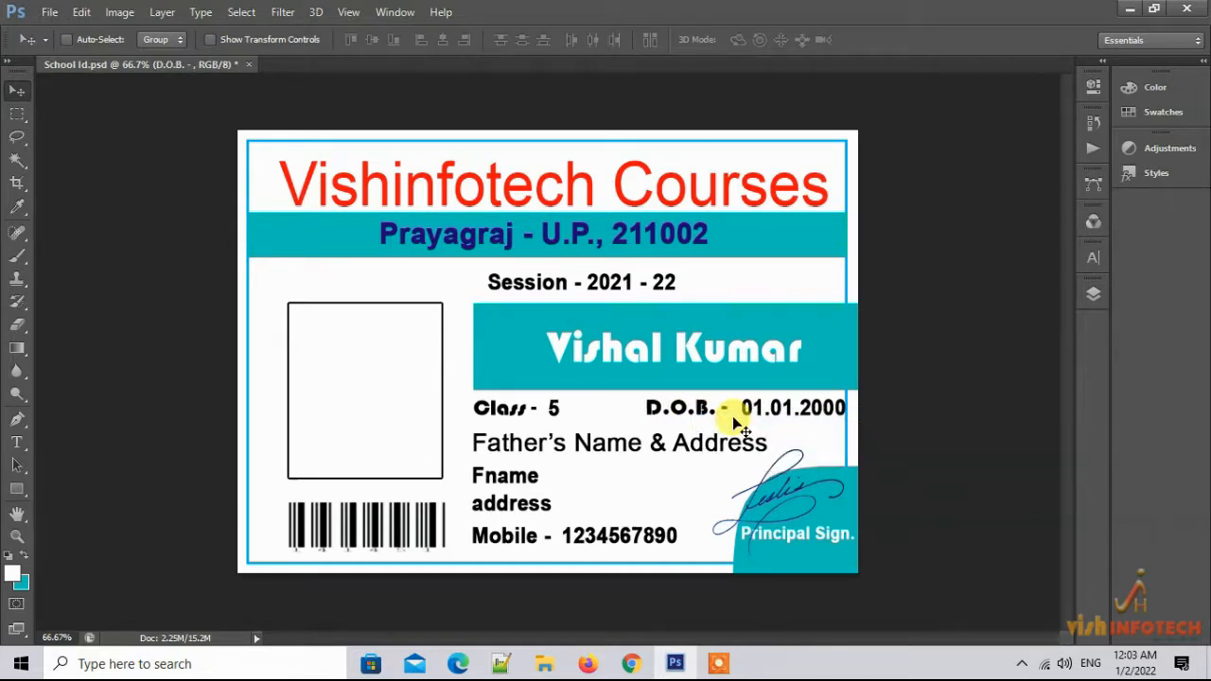
key(Left)
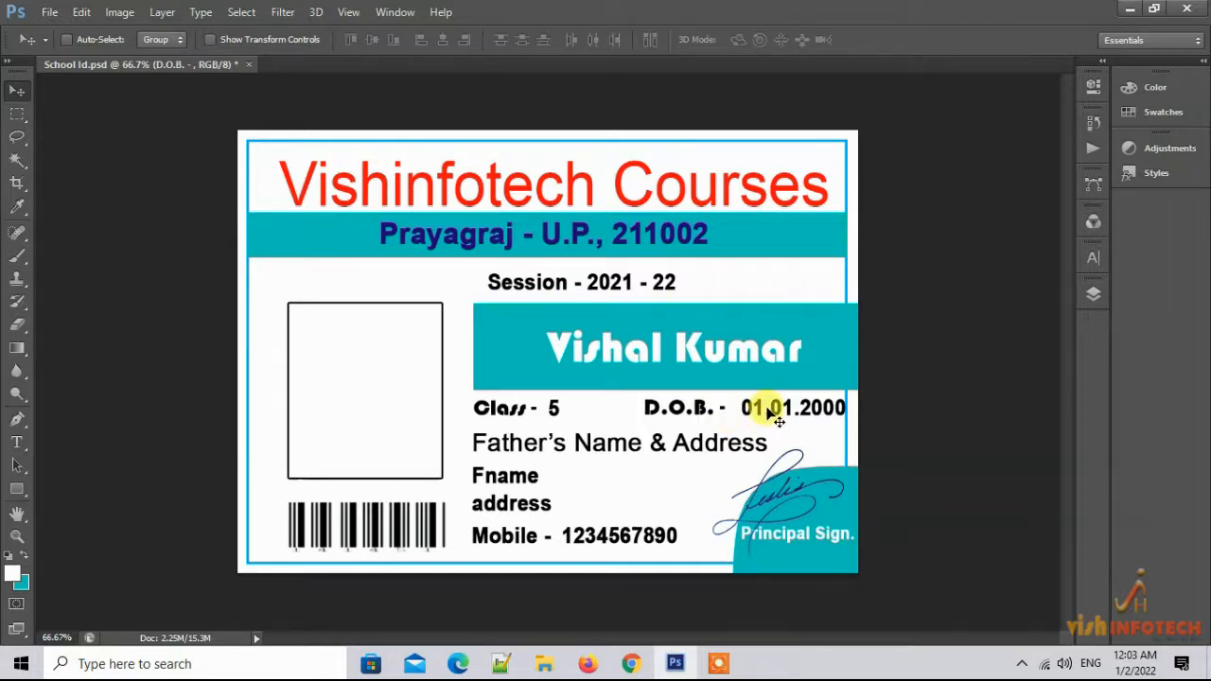
right_click(768, 410)
click(812, 421)
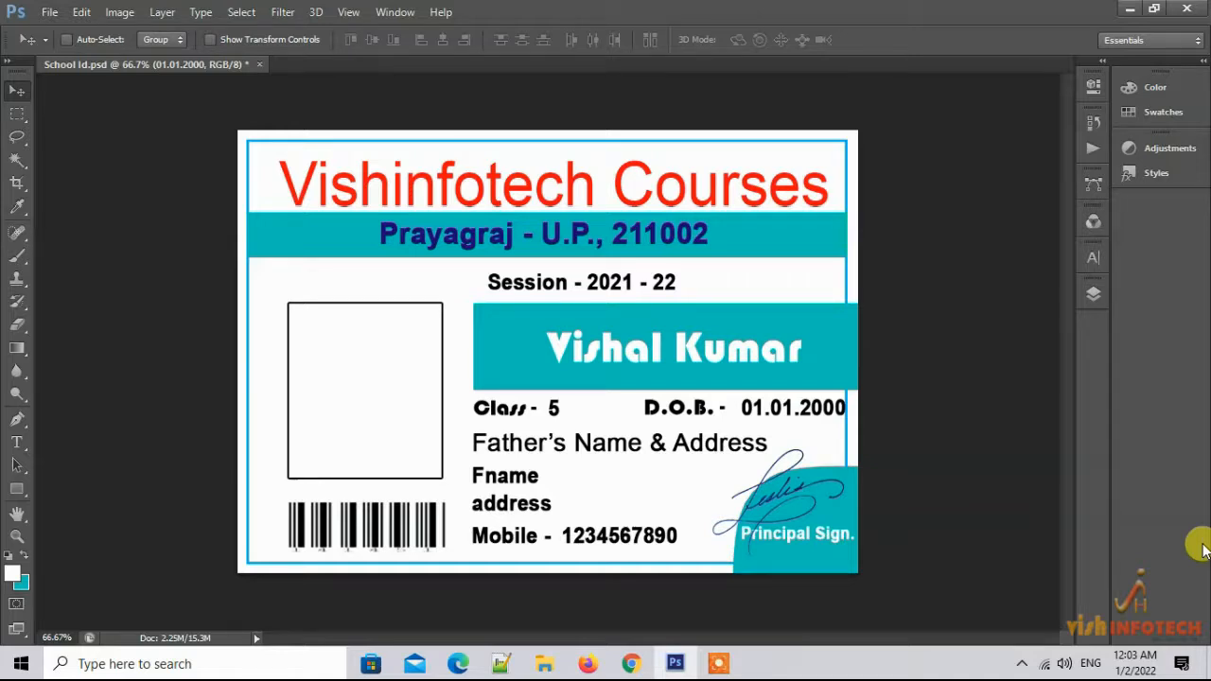
key(Left)
key(Left)
key(Left)
key(Left)
key(Left)
key(Left)
key(Left)
key(Left)
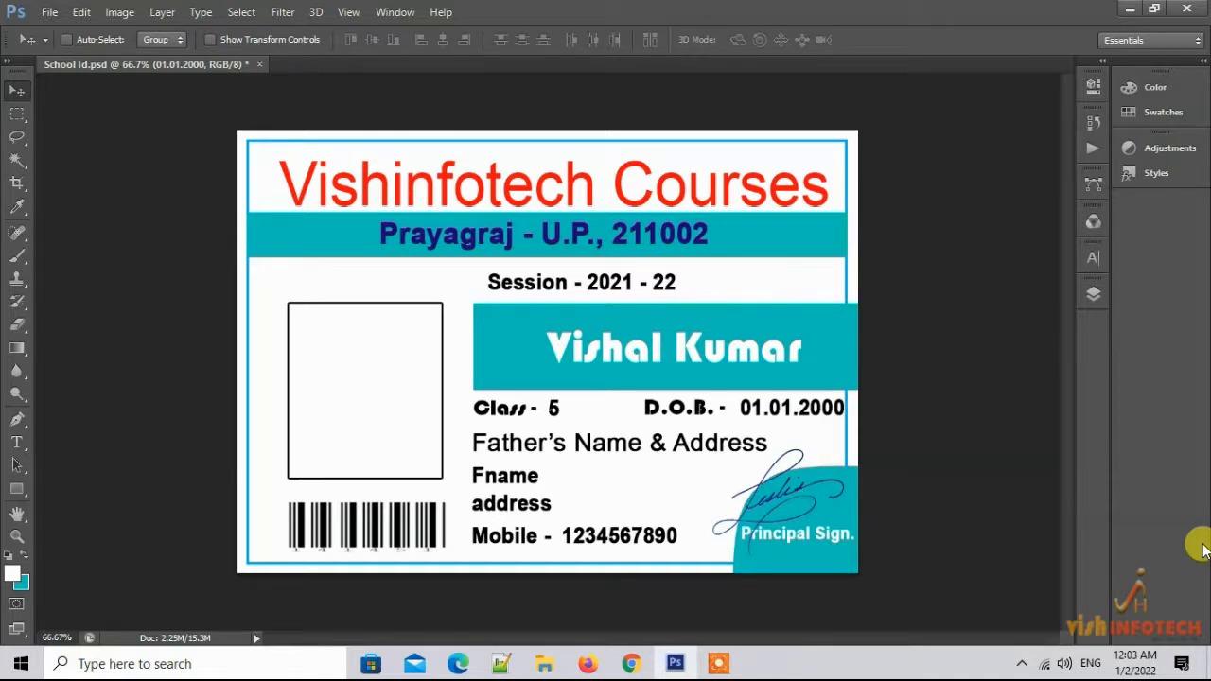
key(Left)
key(Left)
key(Left)
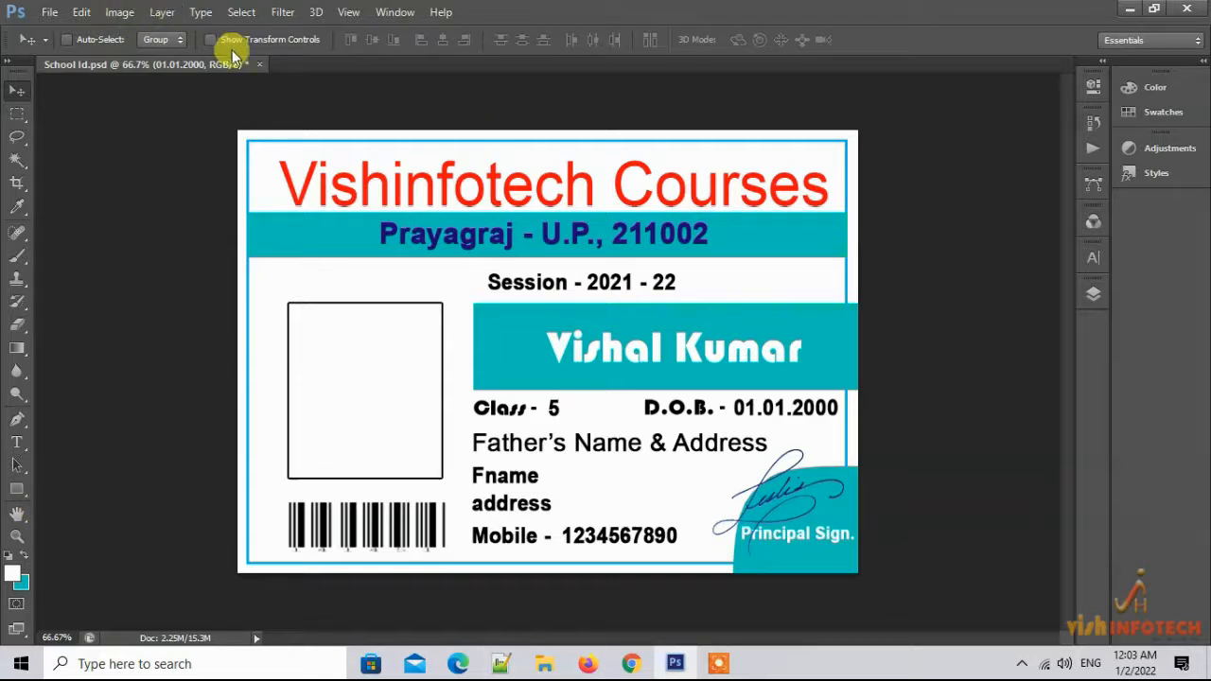
click(1133, 9)
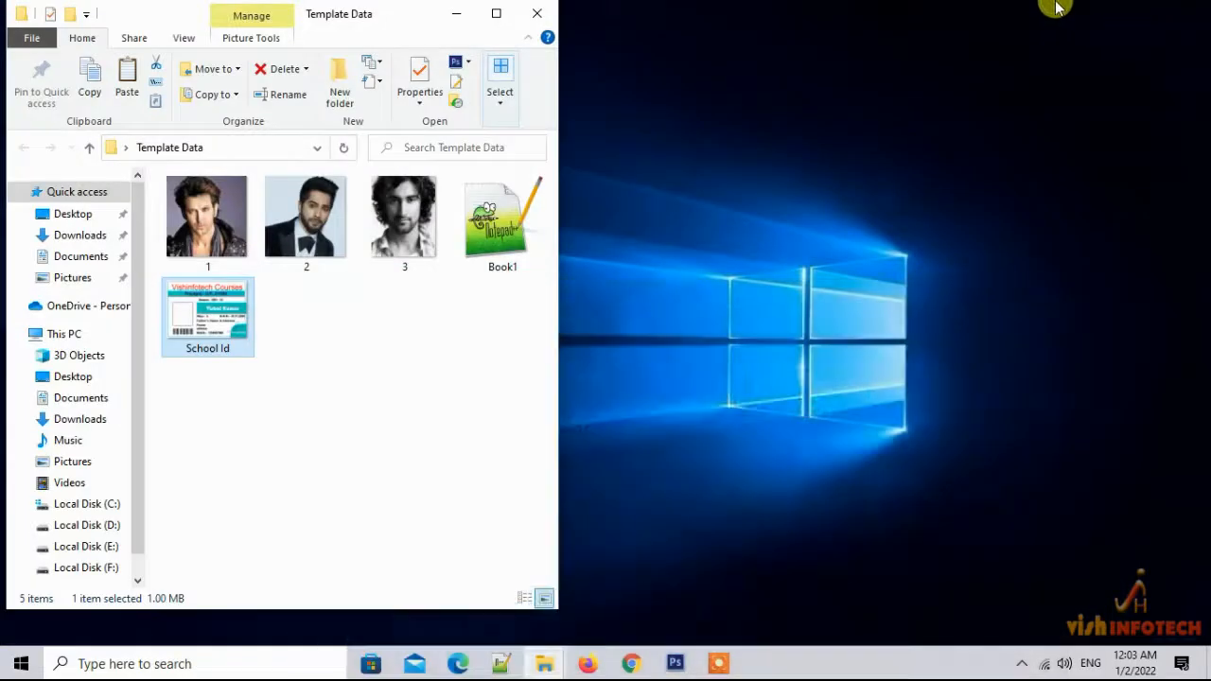
Create a new folder on the desktop named 'Export Files'
right_click(339, 350)
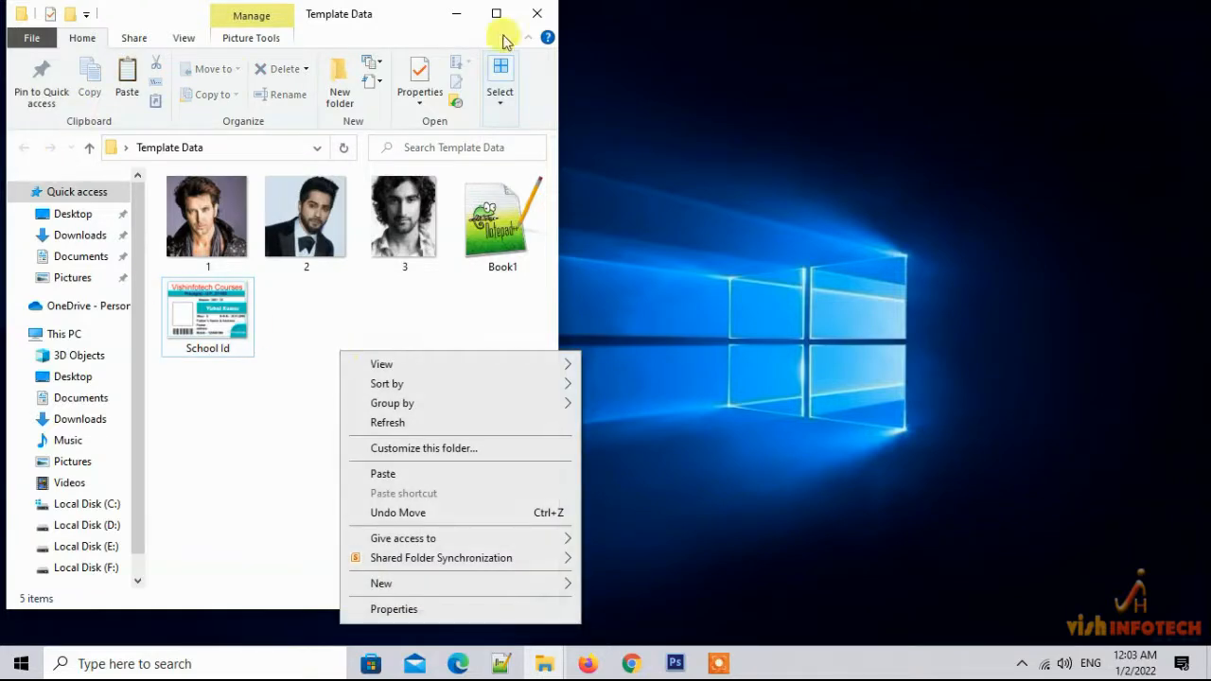
click(458, 13)
right_click(179, 327)
mouse_move(307, 564)
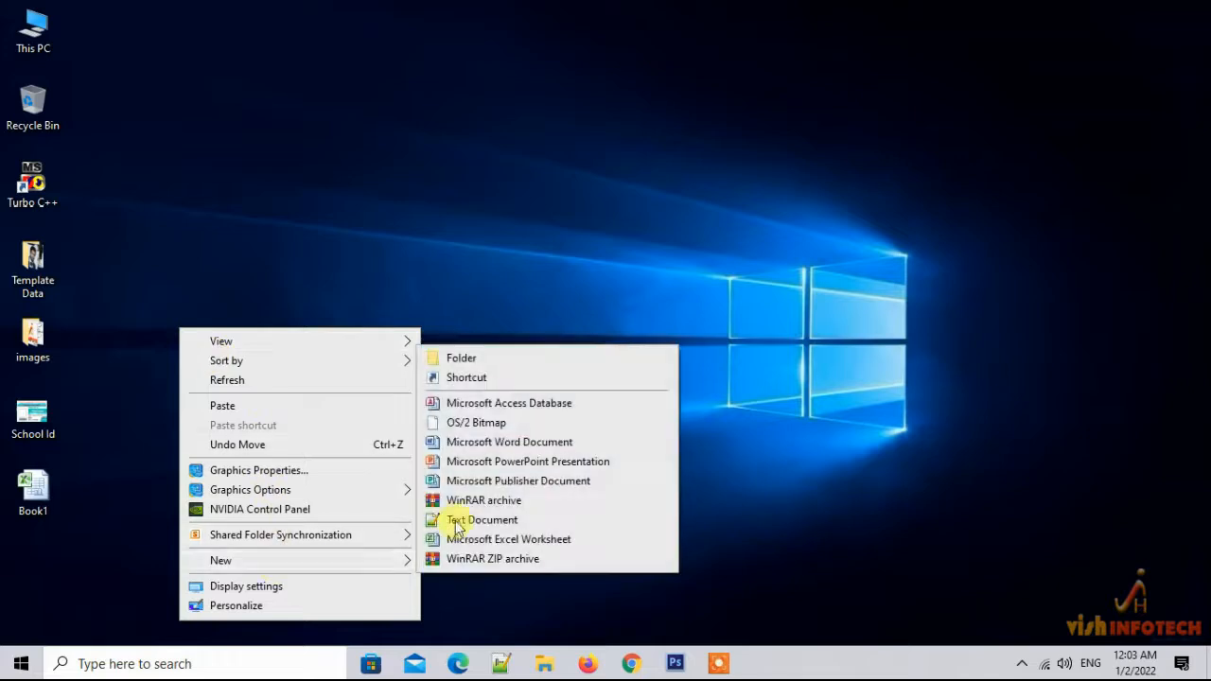
click(486, 360)
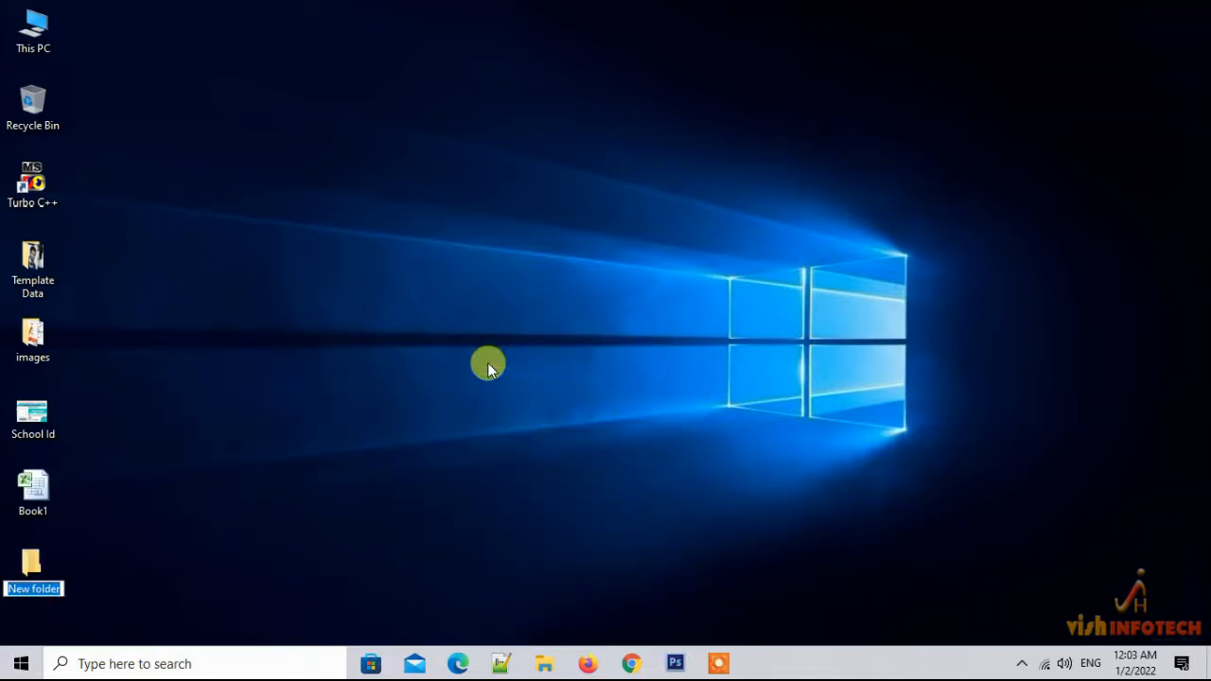
text(Export Files)
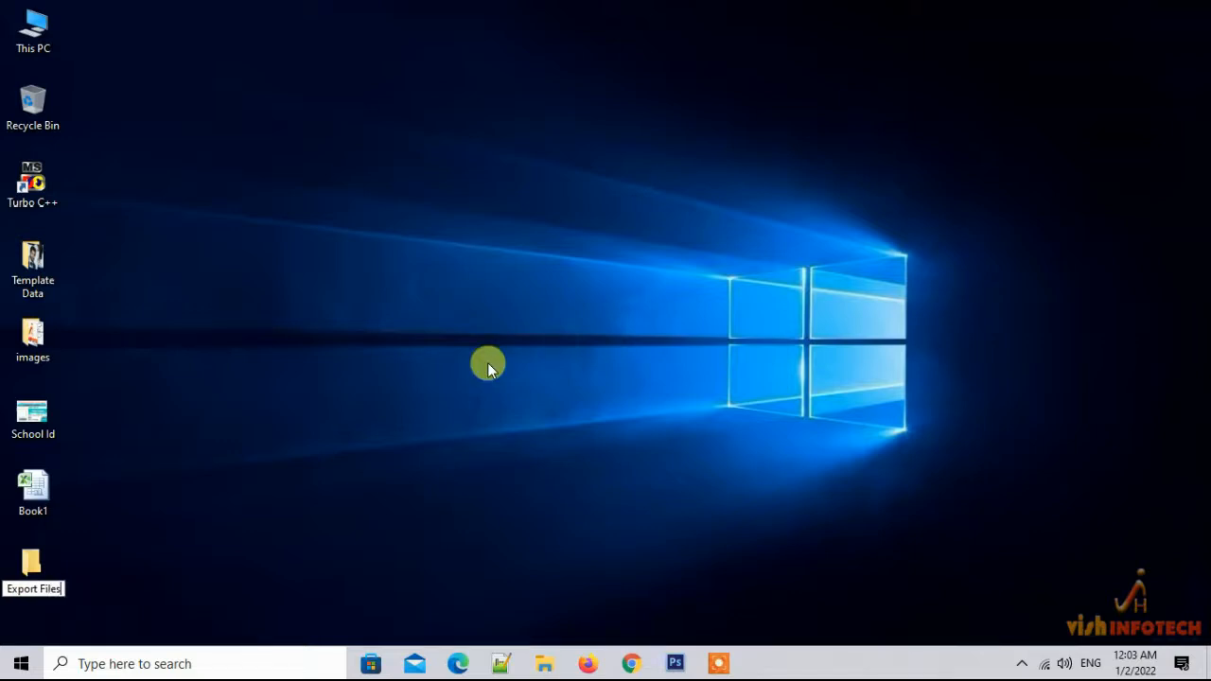
key(Return)
In File > Export > Data Sets as Files, set the destination to the desktop Export Files folder
click(673, 662)
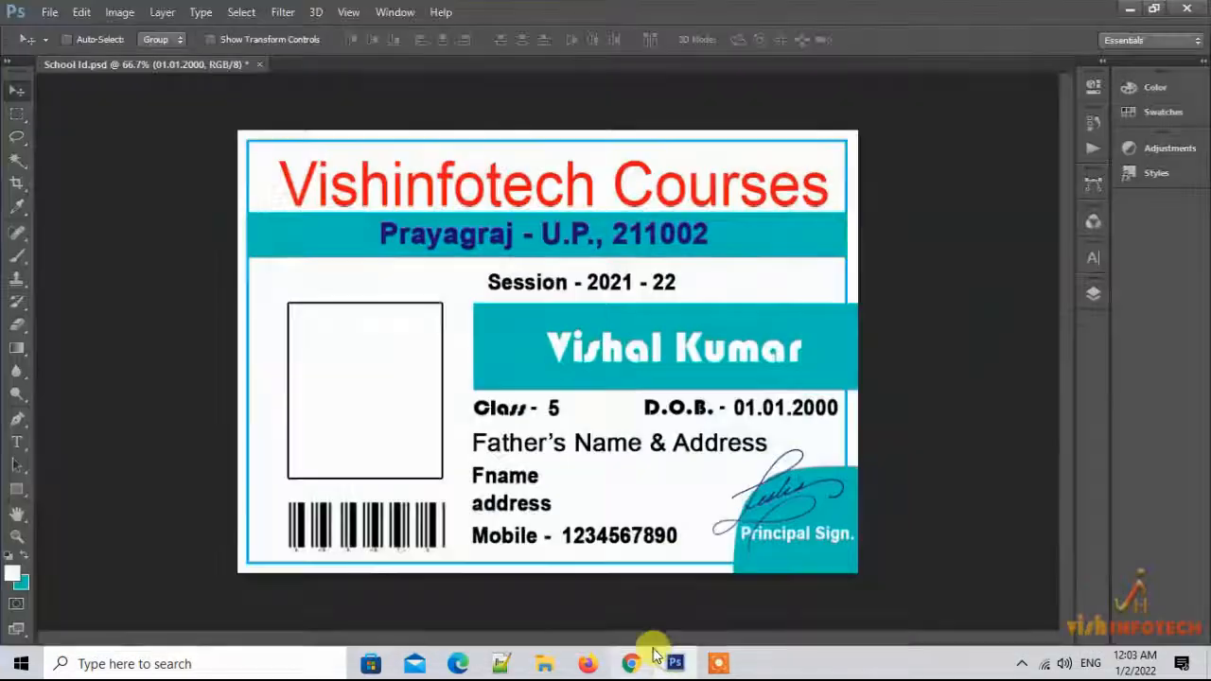
click(49, 12)
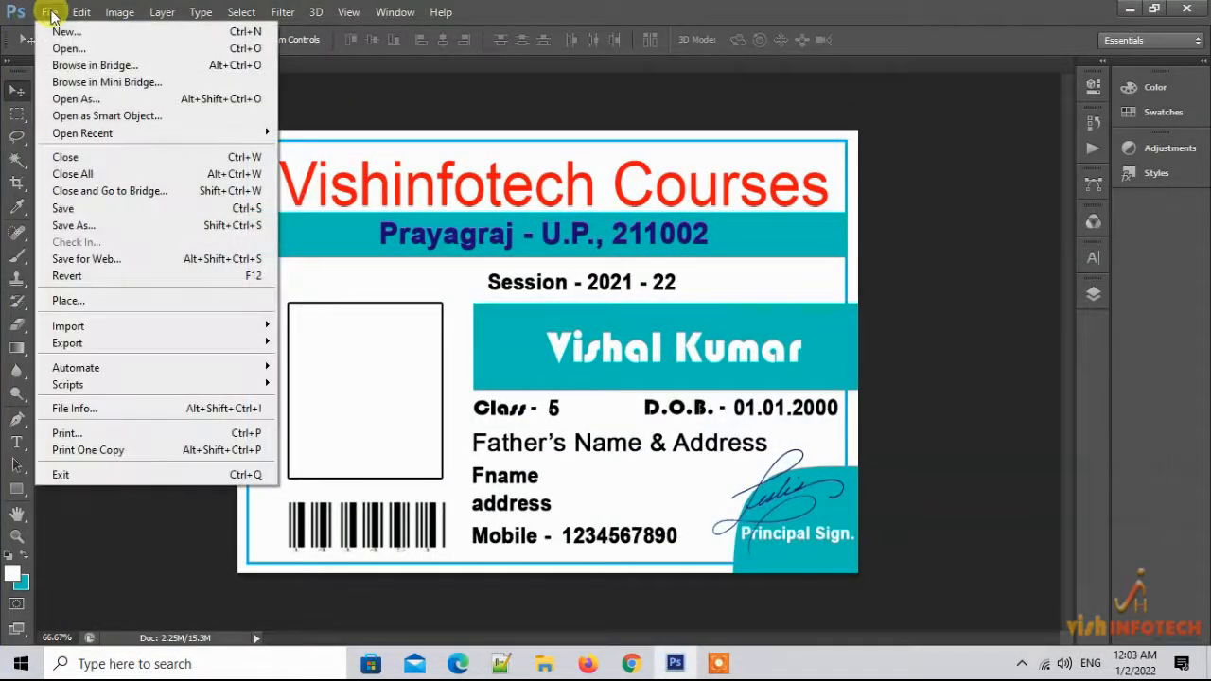
mouse_move(104, 343)
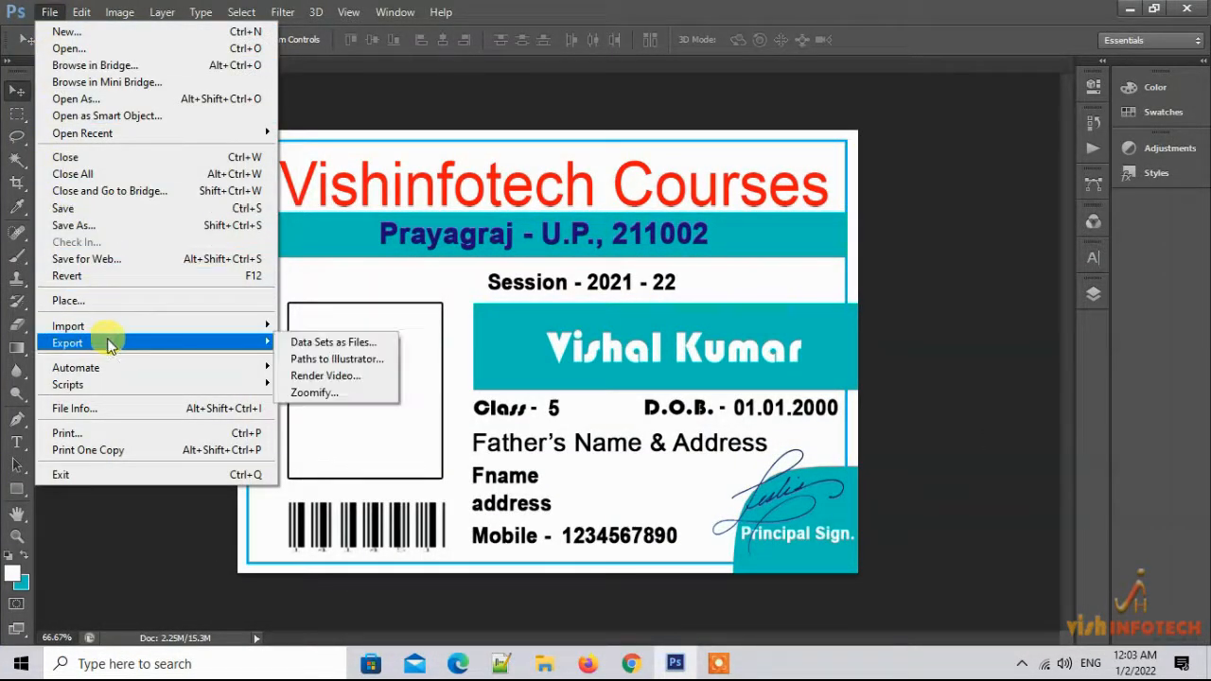
click(336, 344)
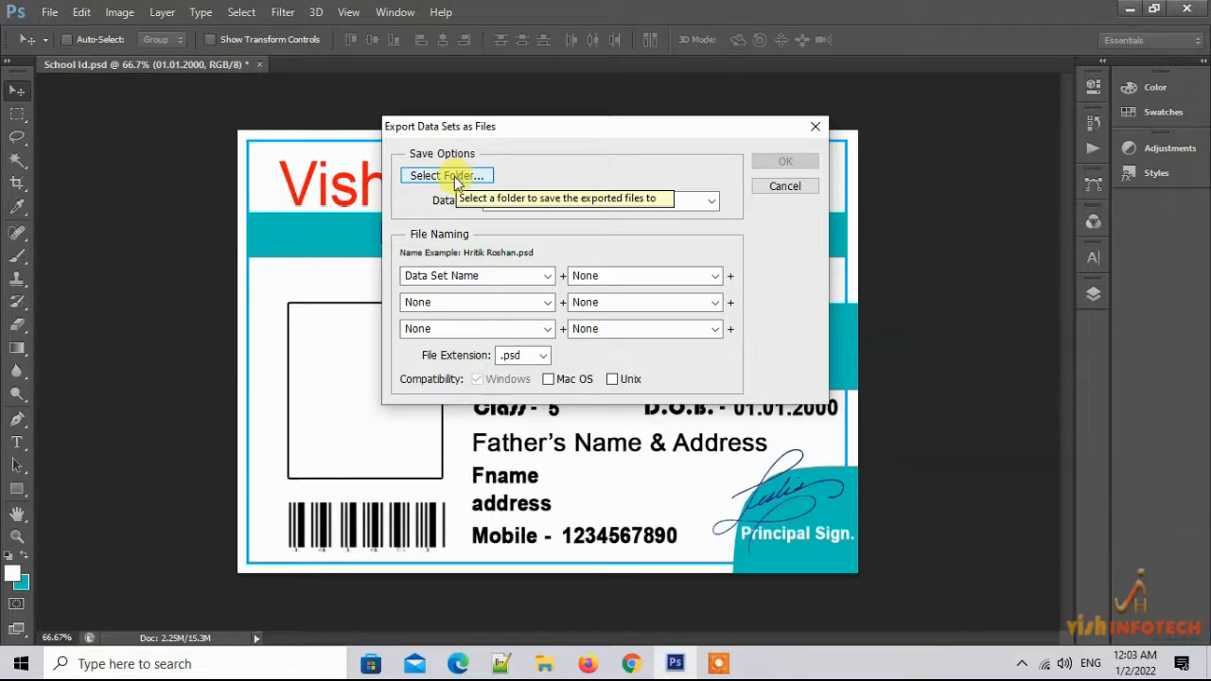
click(453, 180)
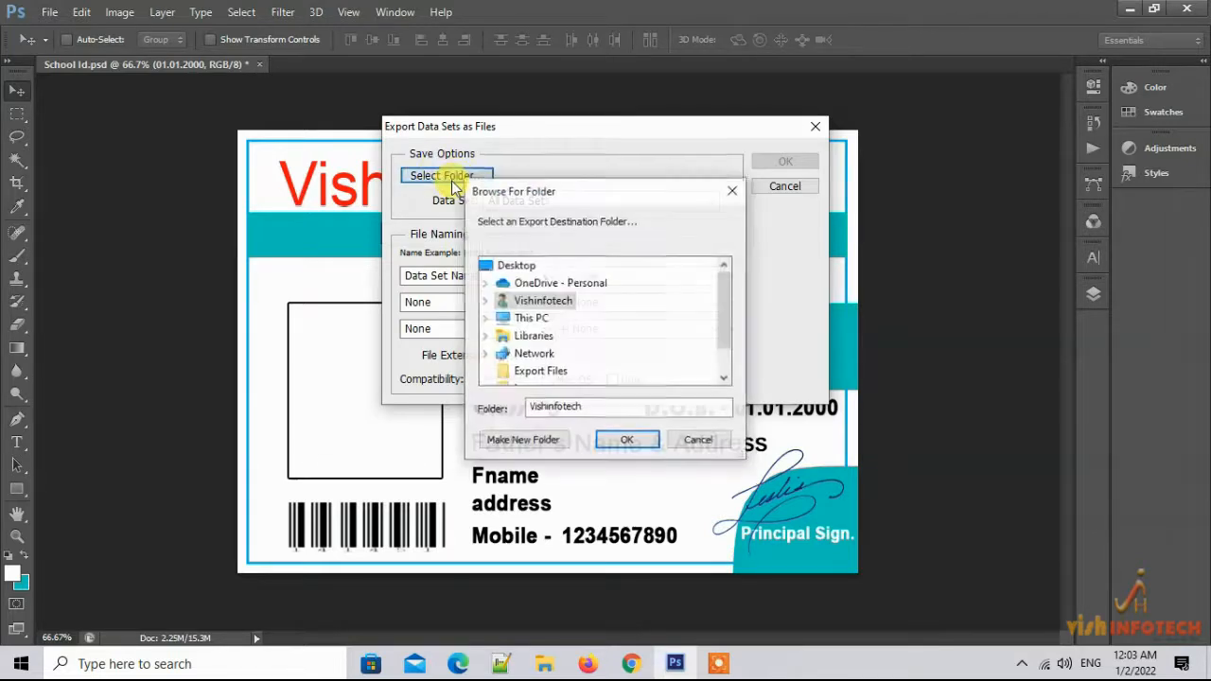
drag(728, 294, 542, 283)
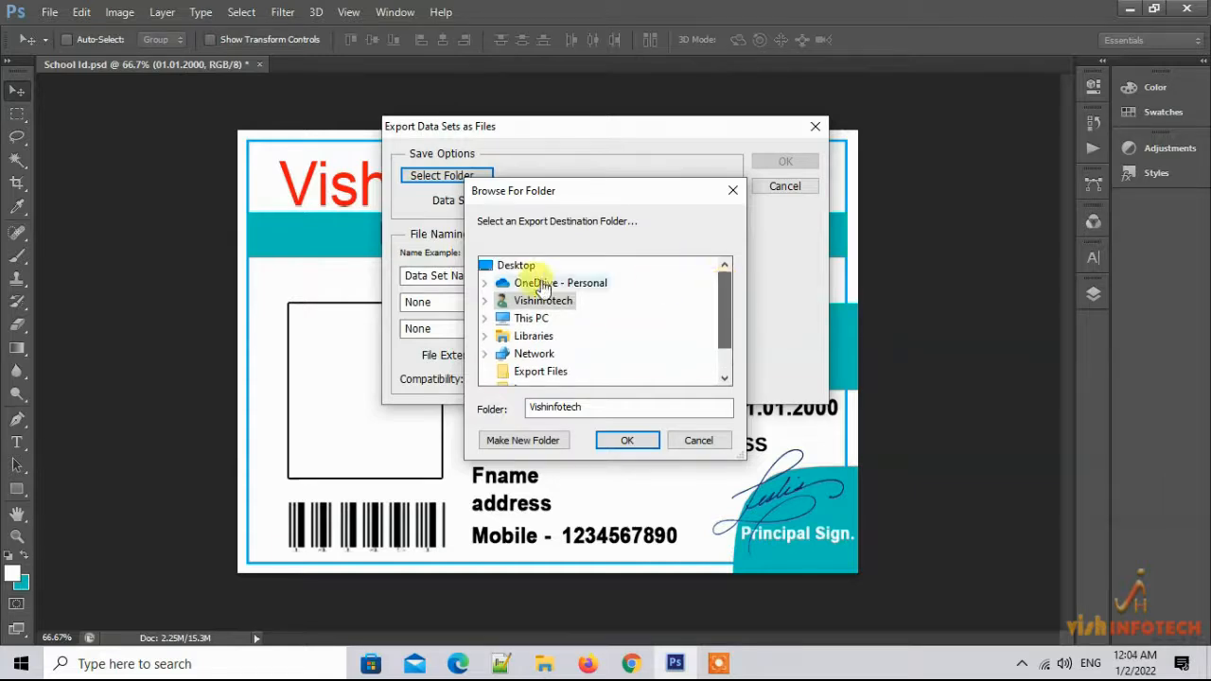
click(544, 371)
click(650, 444)
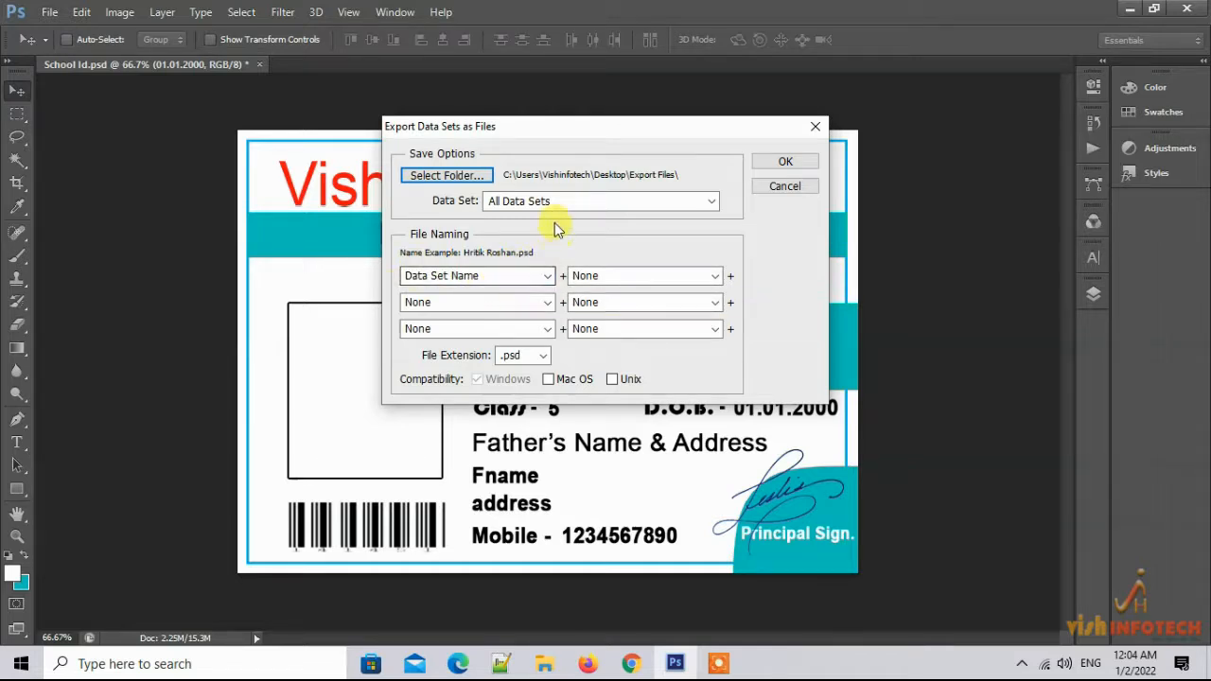
Export All Data Sets as .psd files named by data set name
mouse_move(674, 636)
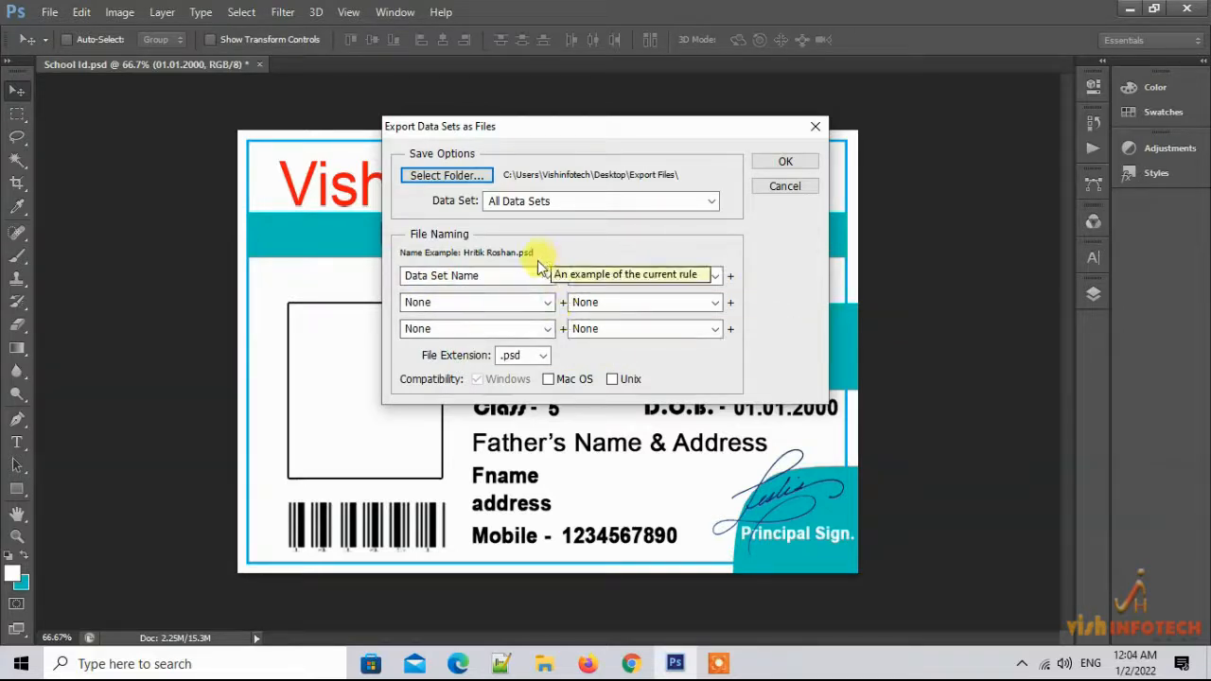
click(711, 201)
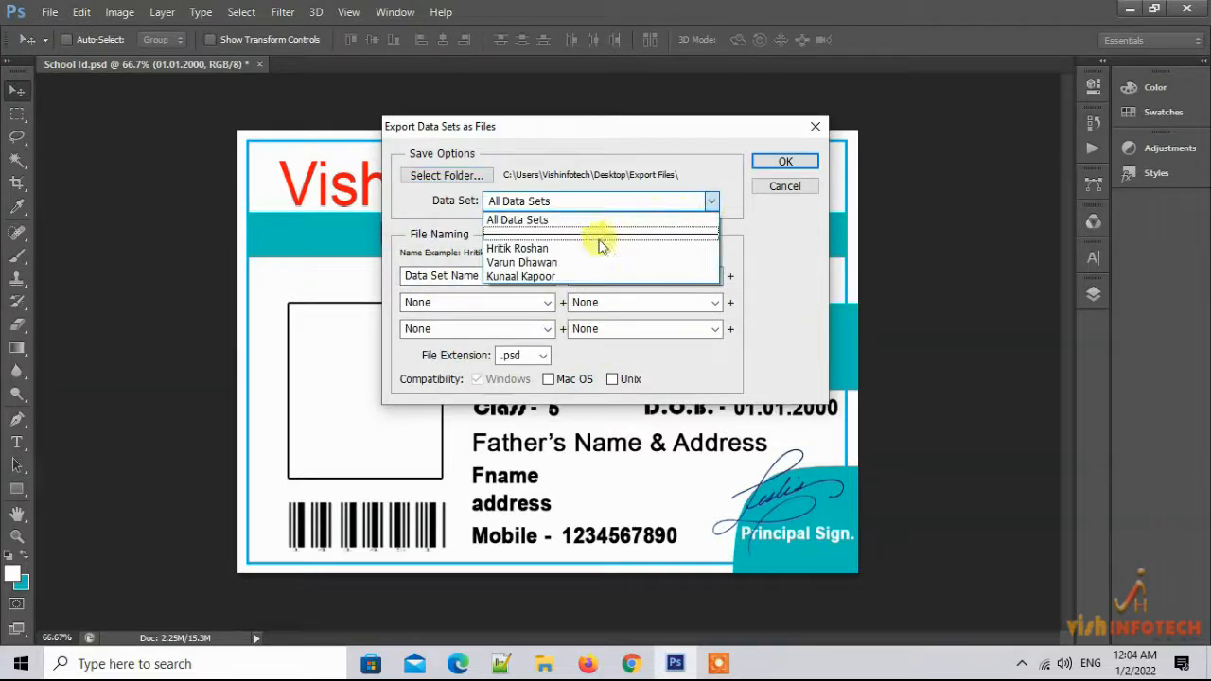
click(579, 221)
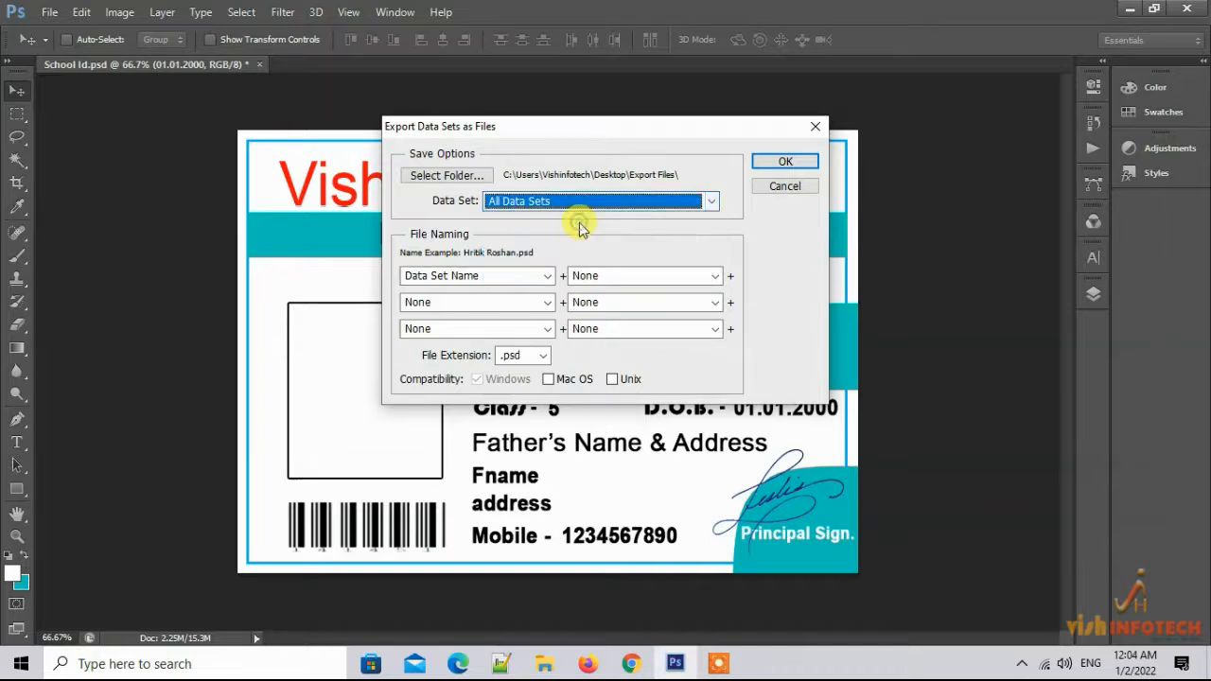
click(550, 276)
click(530, 275)
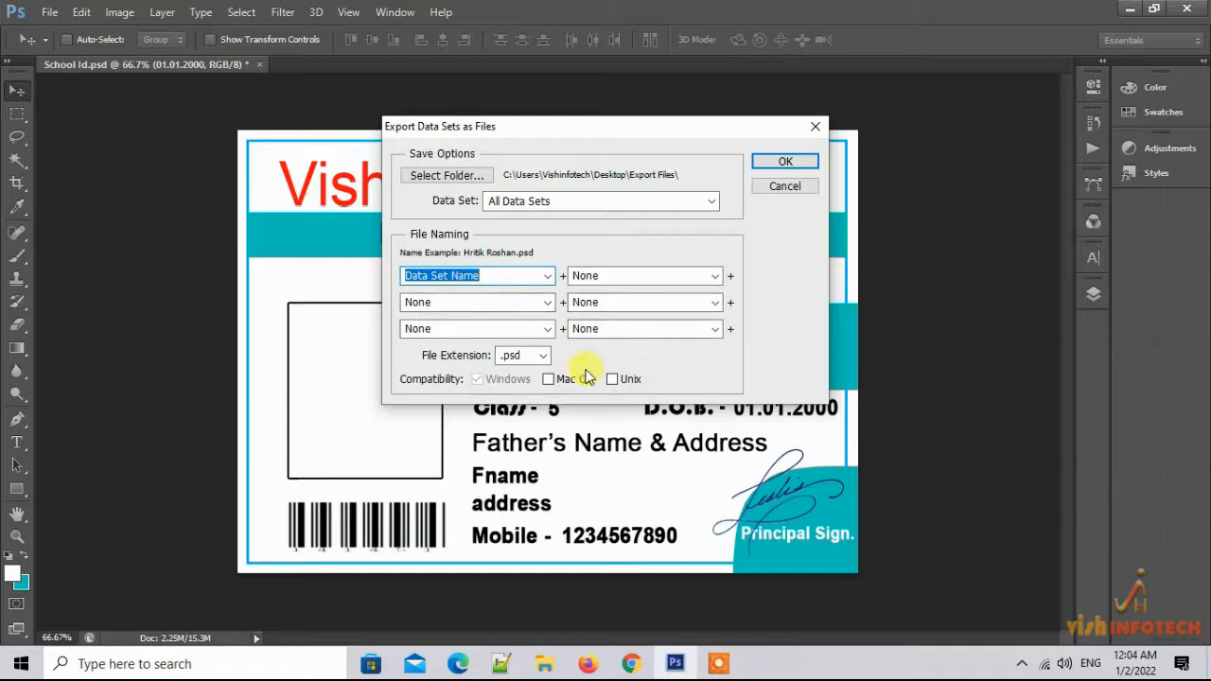
click(788, 164)
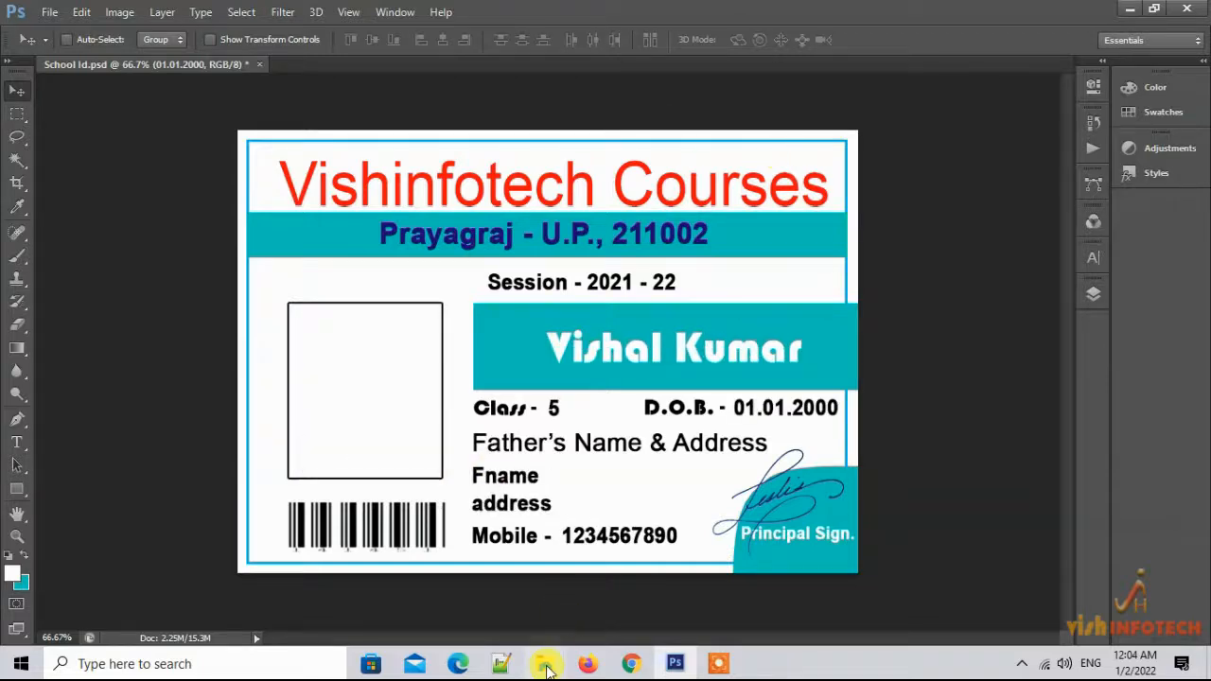
Confirm the Export Files folder holds three student card files, then return to School Id
mouse_move(543, 656)
key(super+d)
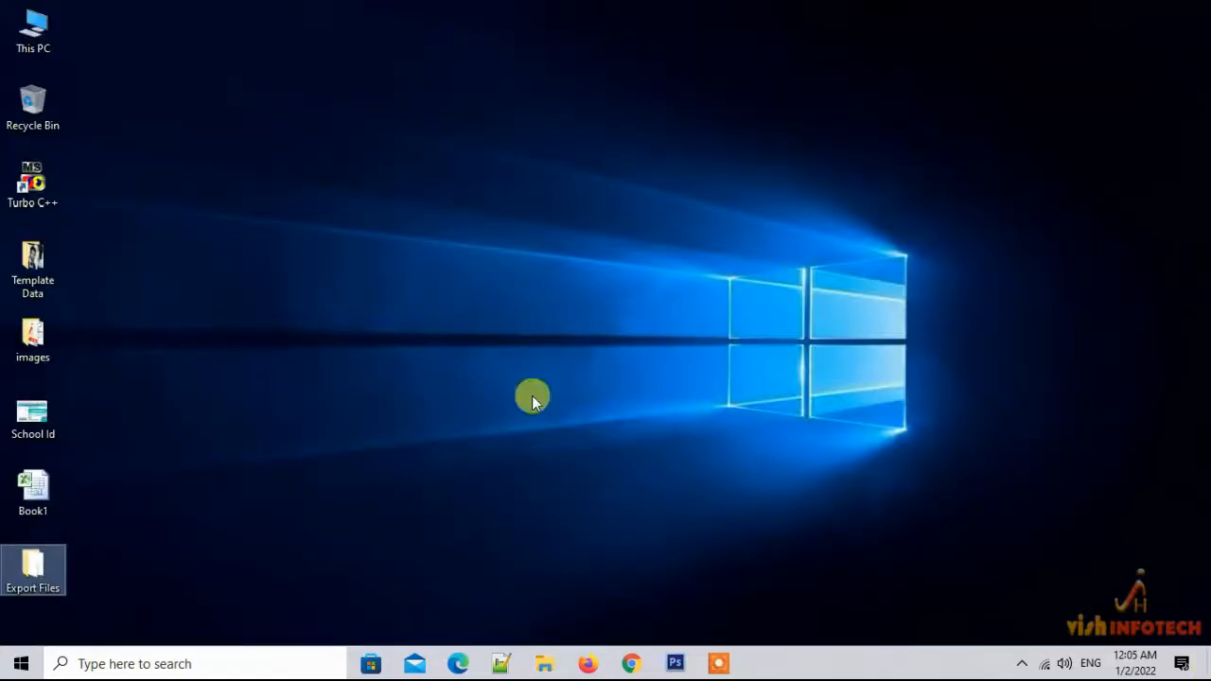
double_click(42, 570)
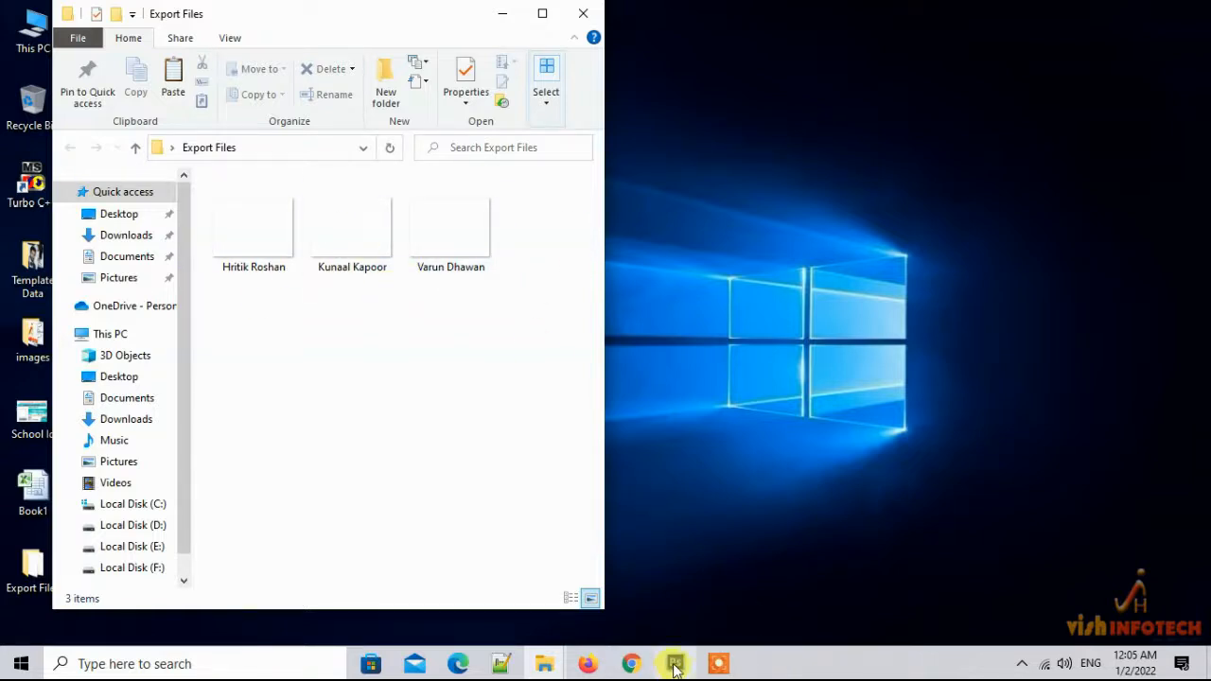
mouse_move(674, 668)
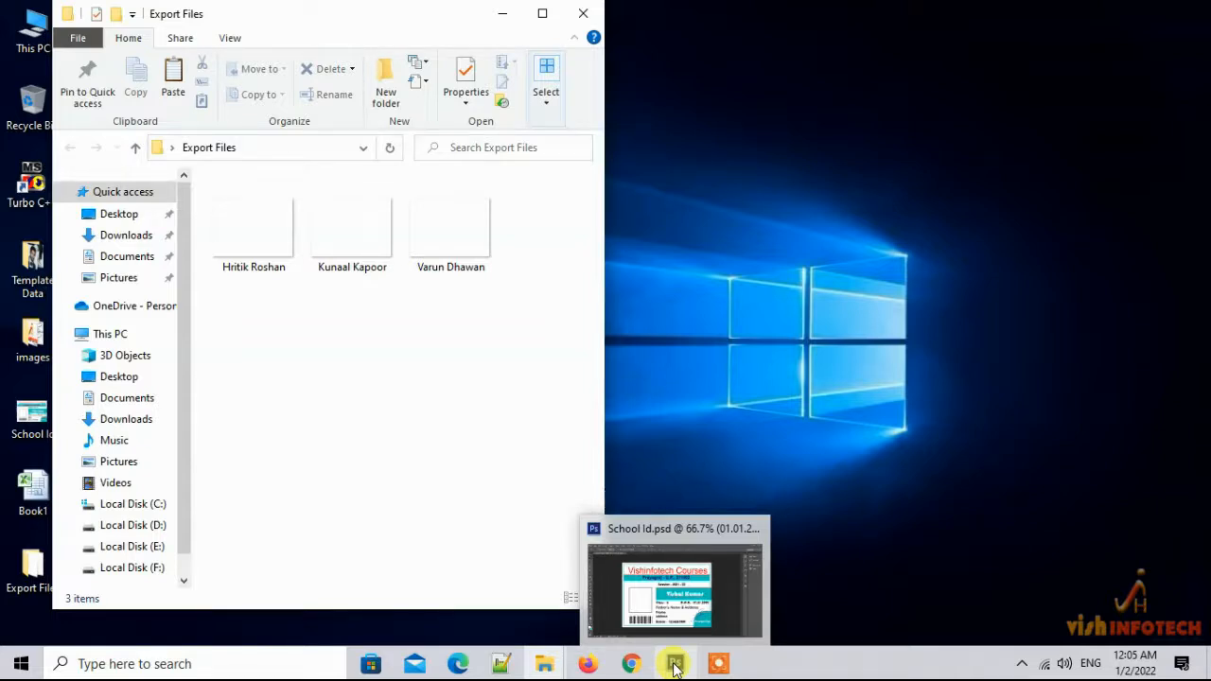
click(676, 560)
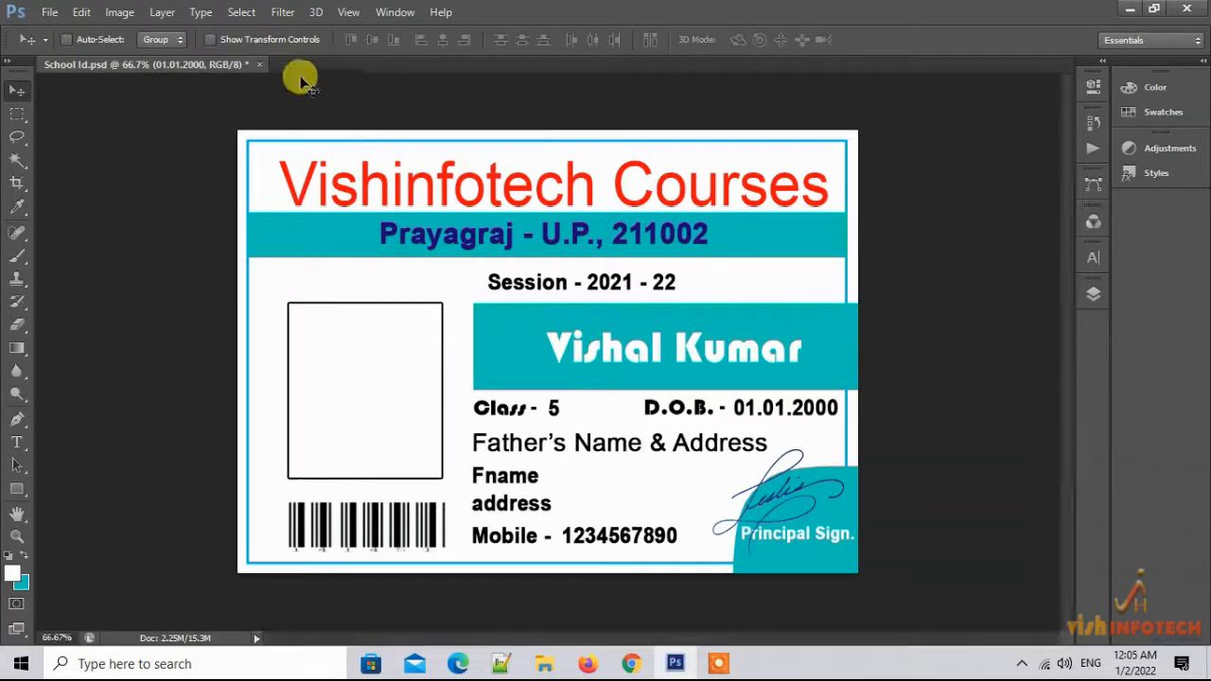
Save and close School Id.psd, then reopen it from the Template Data folder
click(259, 64)
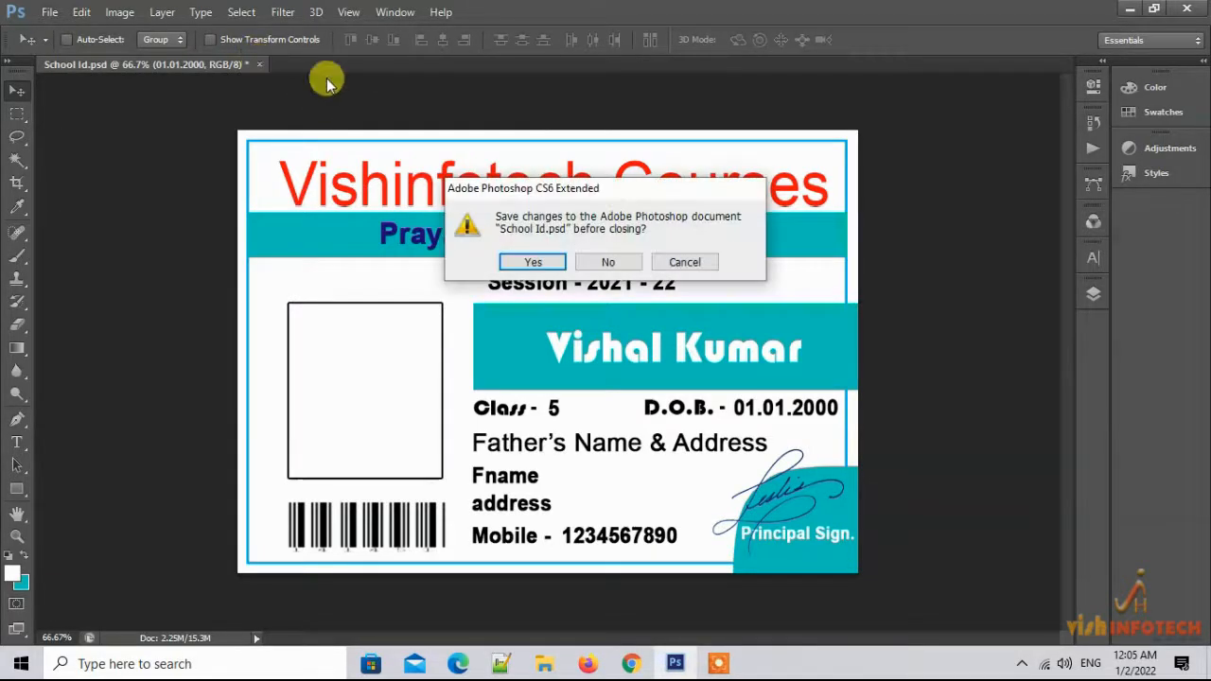
click(547, 260)
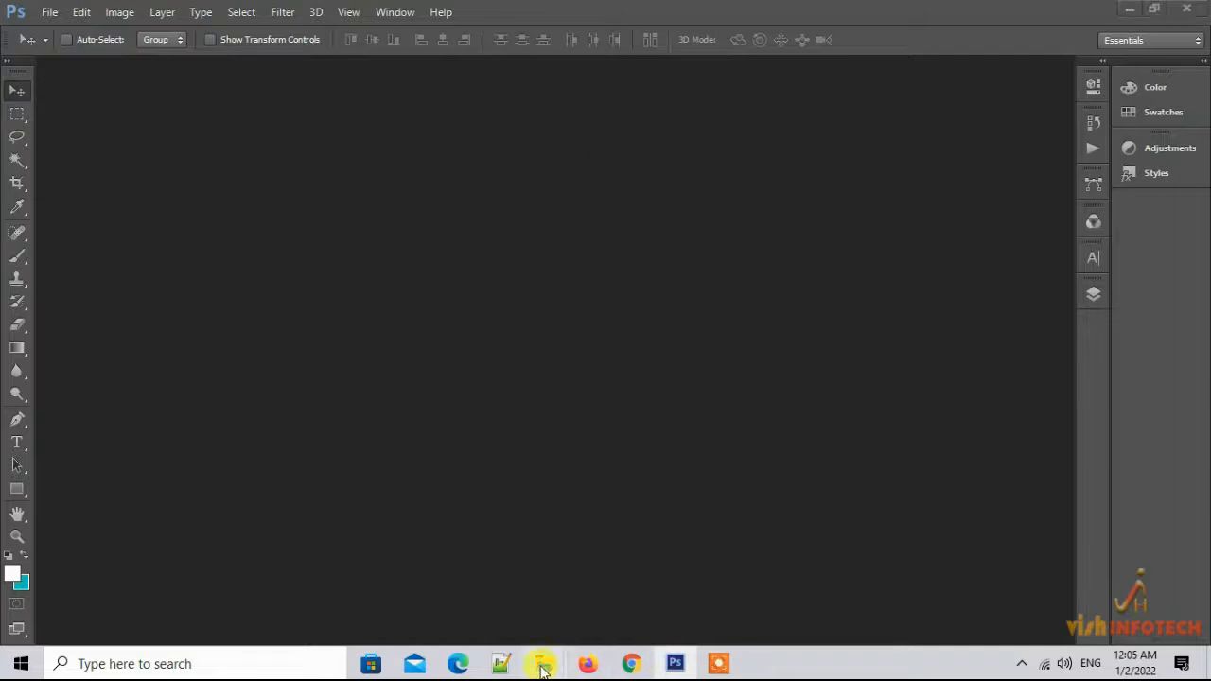
mouse_move(542, 659)
click(608, 618)
click(229, 309)
double_click(229, 309)
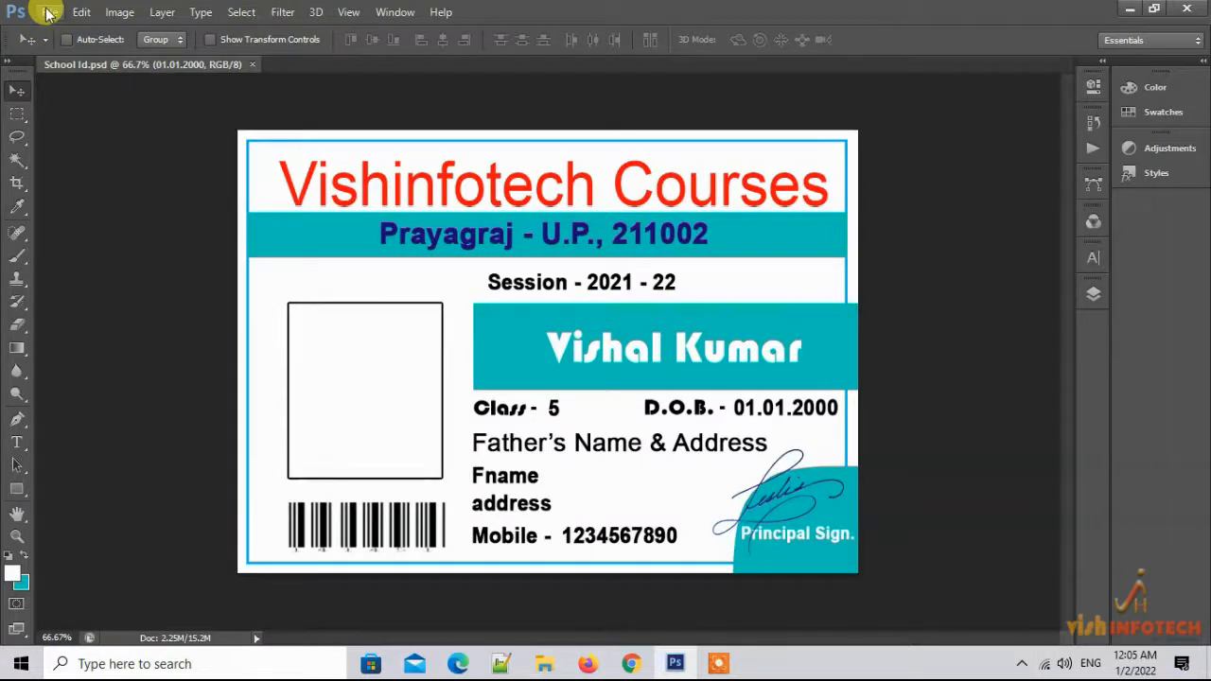
Re-export all data sets as files, replacing every existing file in Export Files
click(50, 13)
mouse_move(159, 350)
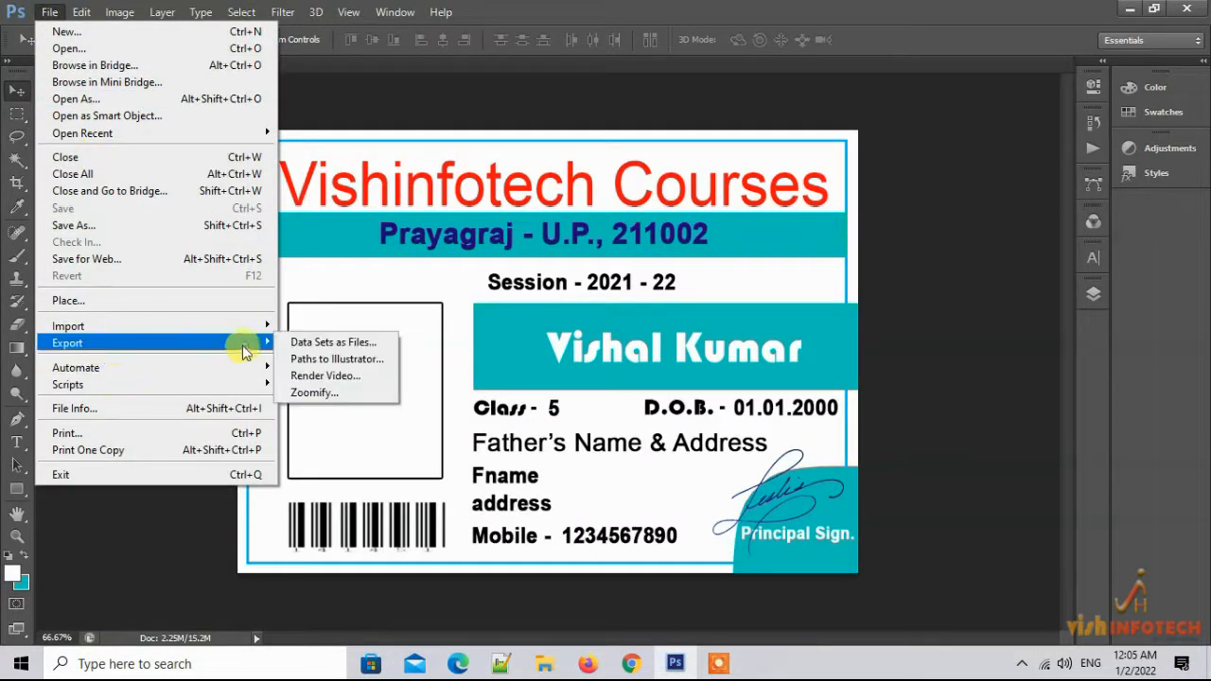
click(326, 343)
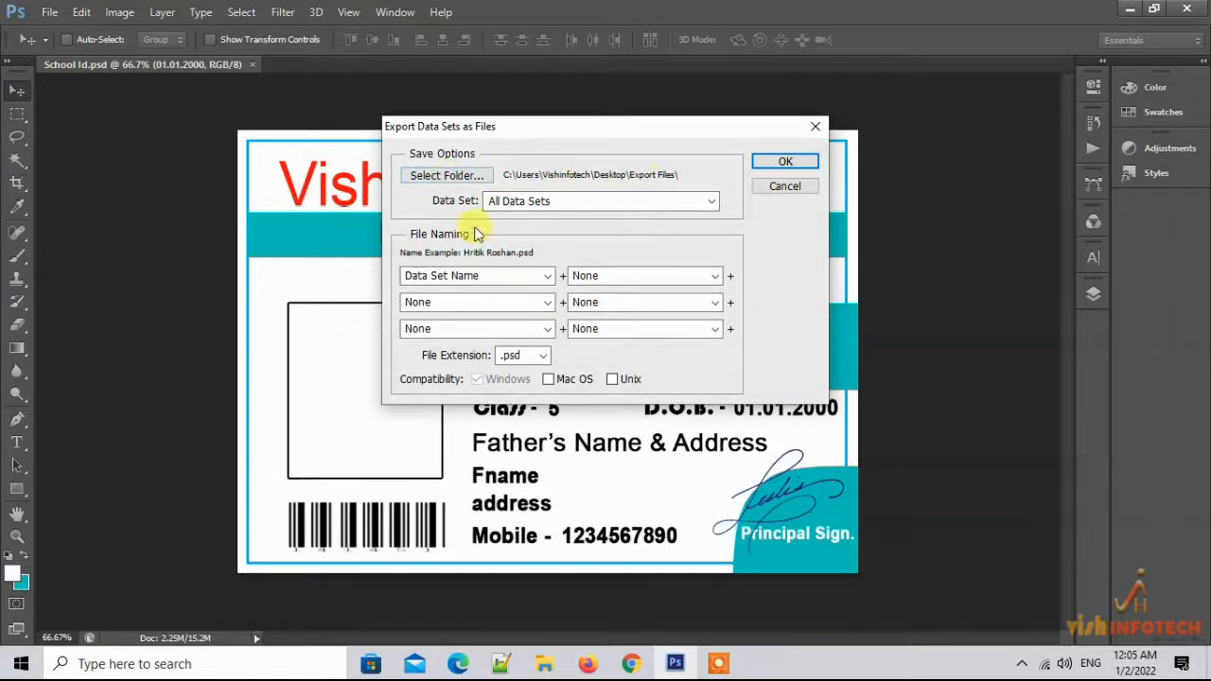
click(785, 162)
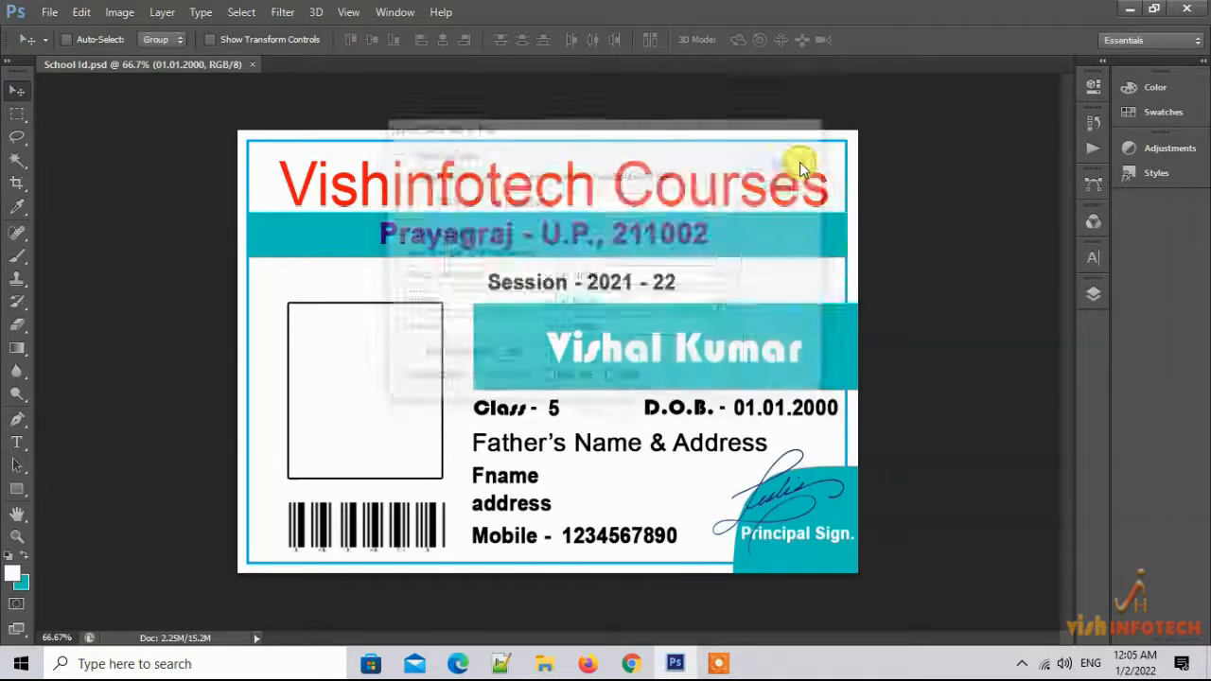
click(455, 292)
click(554, 266)
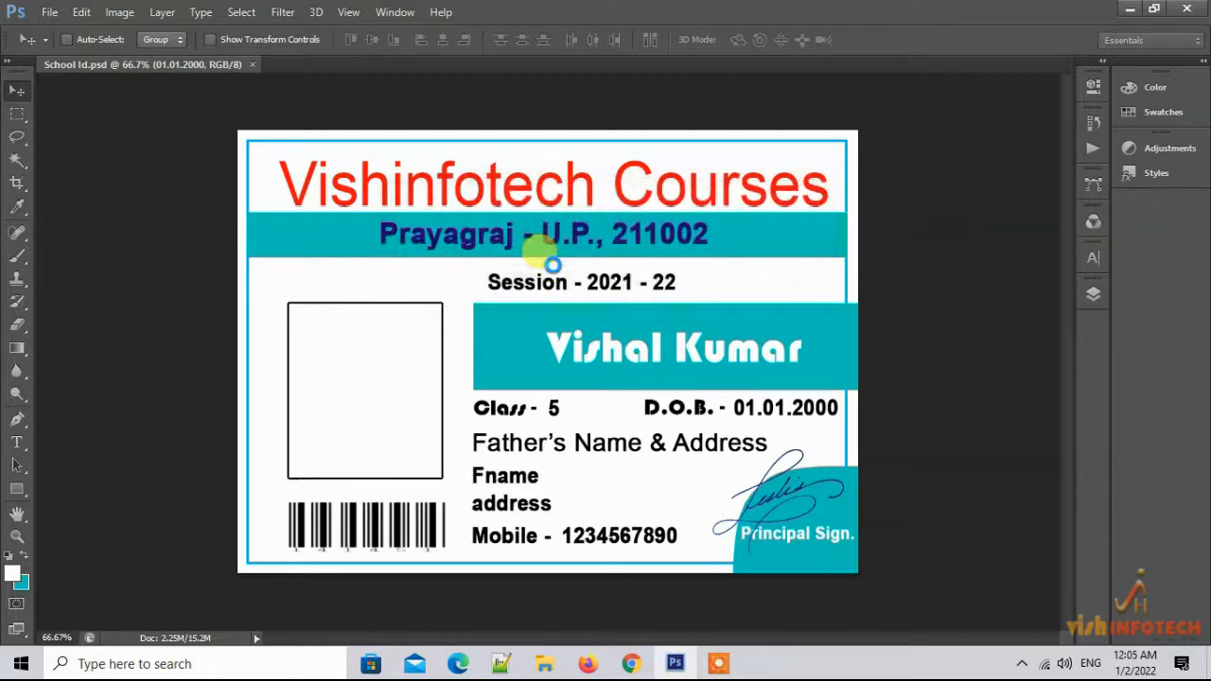
click(544, 664)
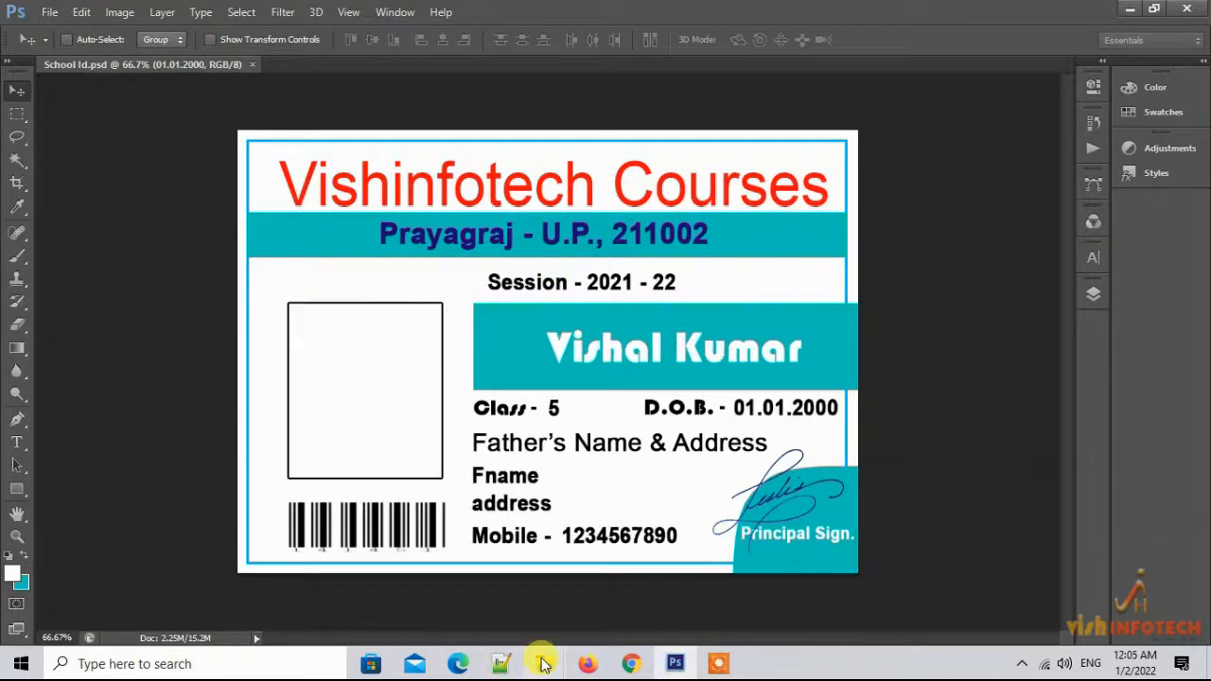
Check the Export Files folder, then quit Photoshop and reopen School Id from Template Data
click(697, 611)
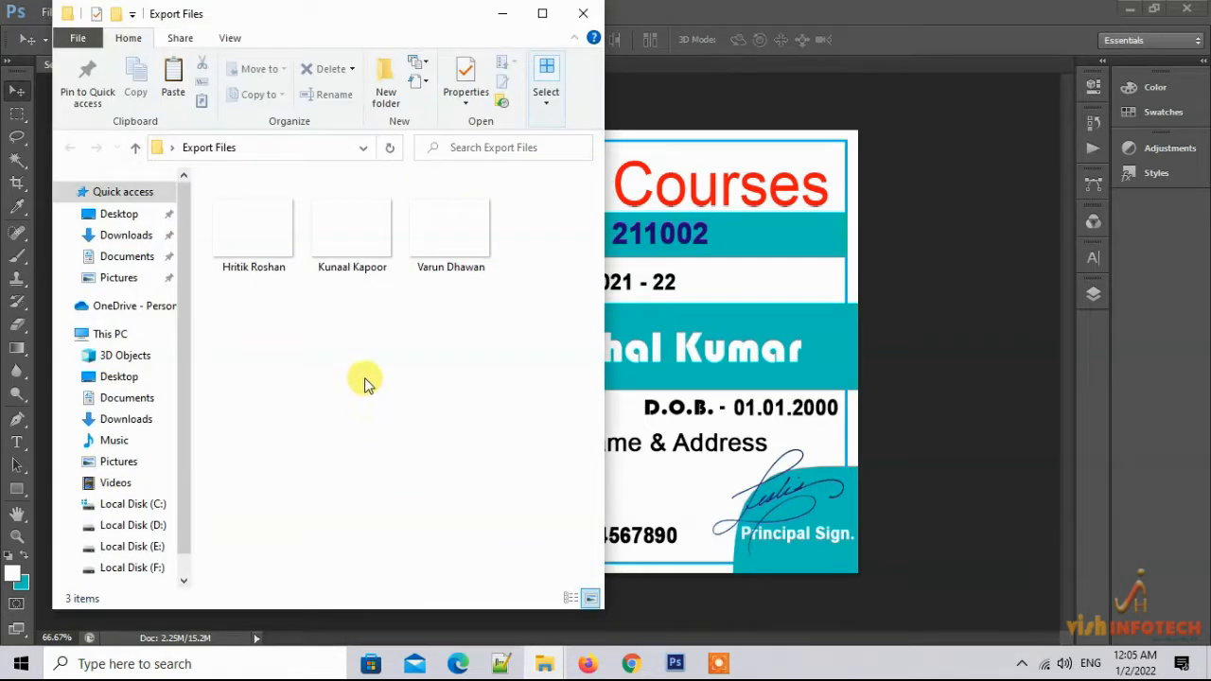
click(503, 14)
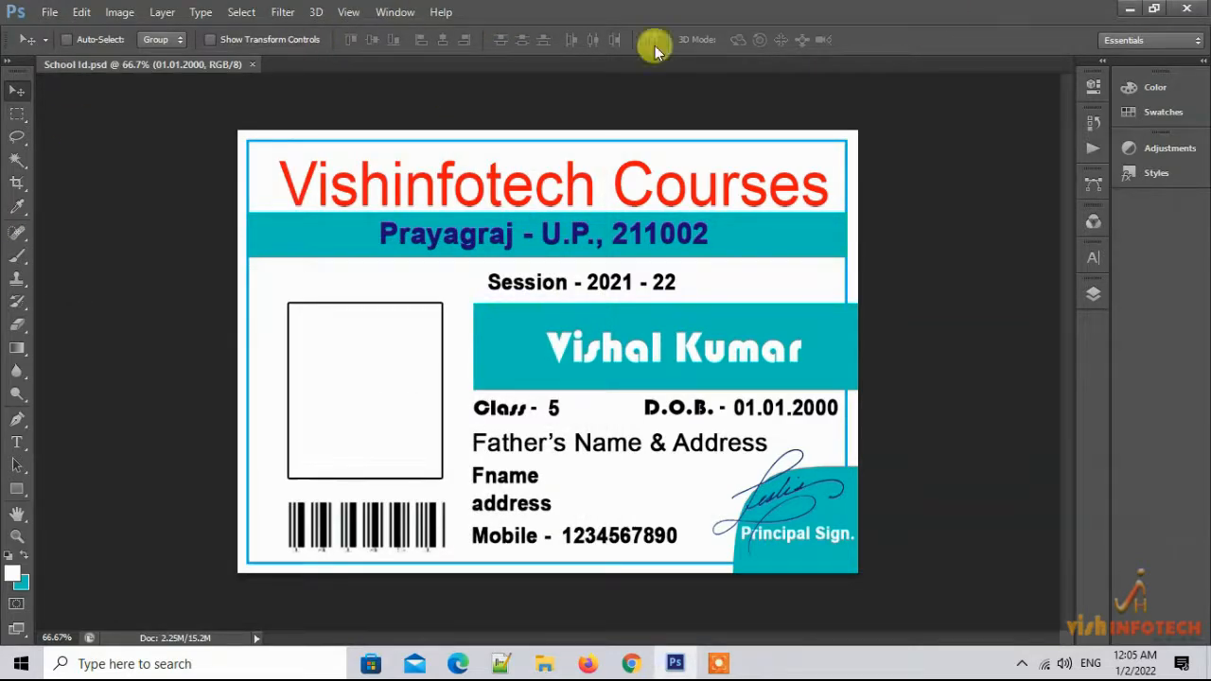
click(1189, 10)
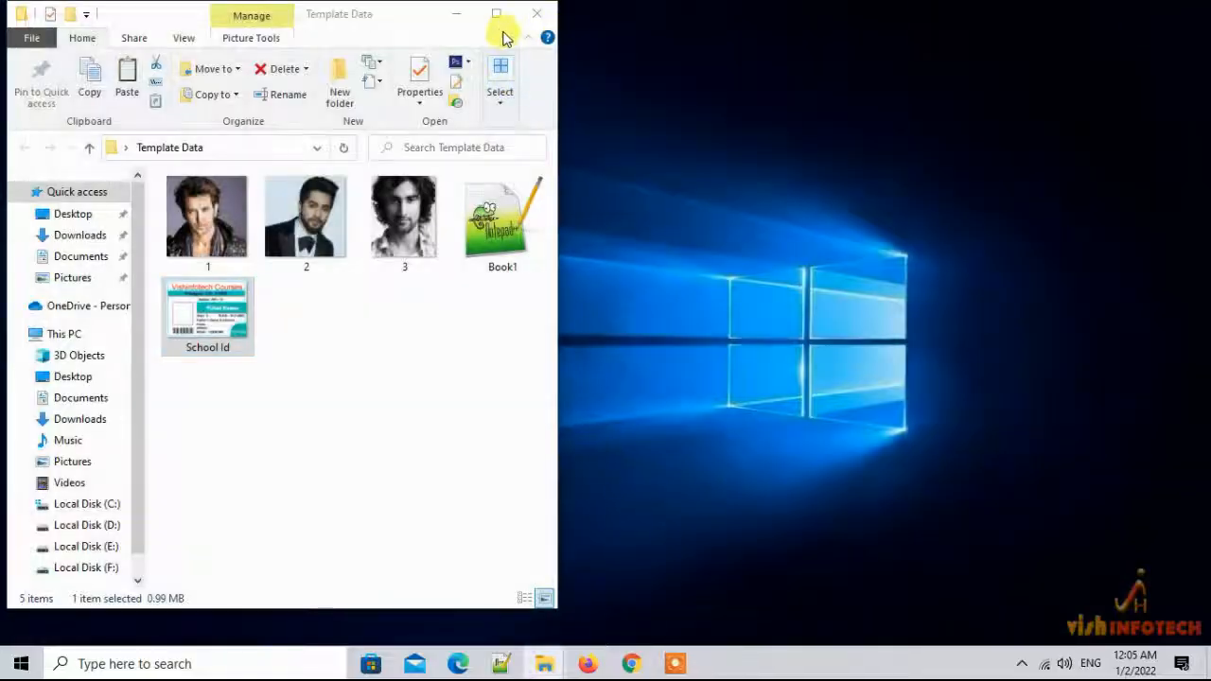
click(207, 303)
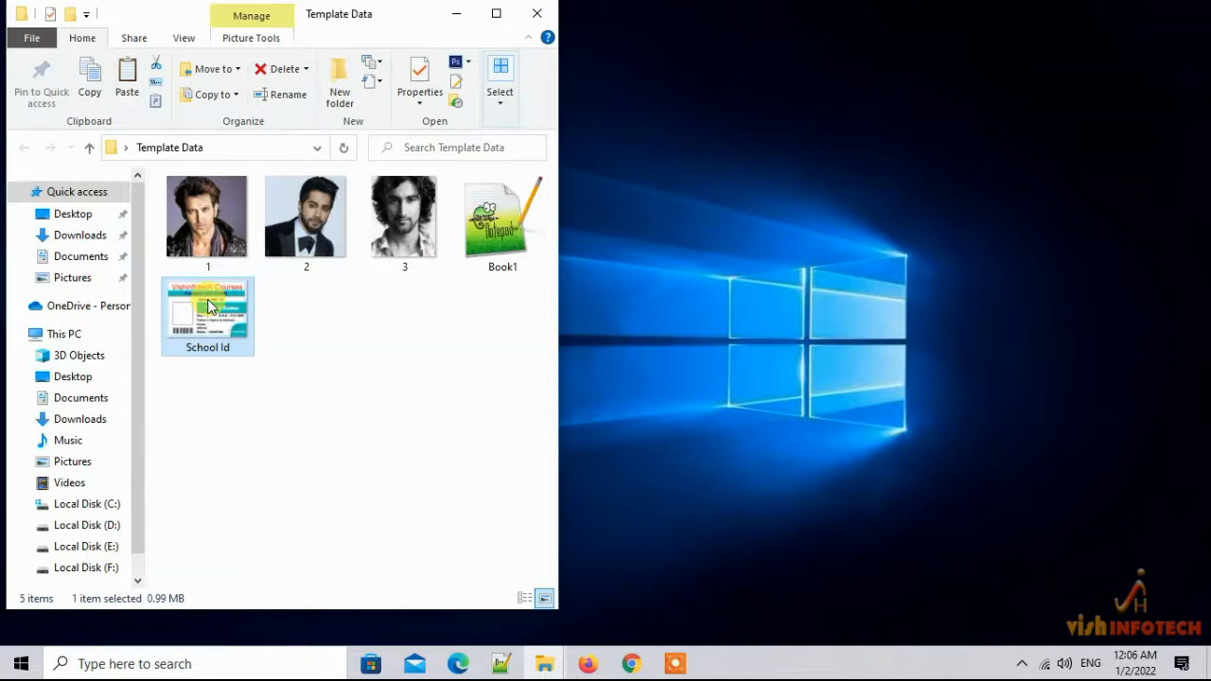
double_click(209, 304)
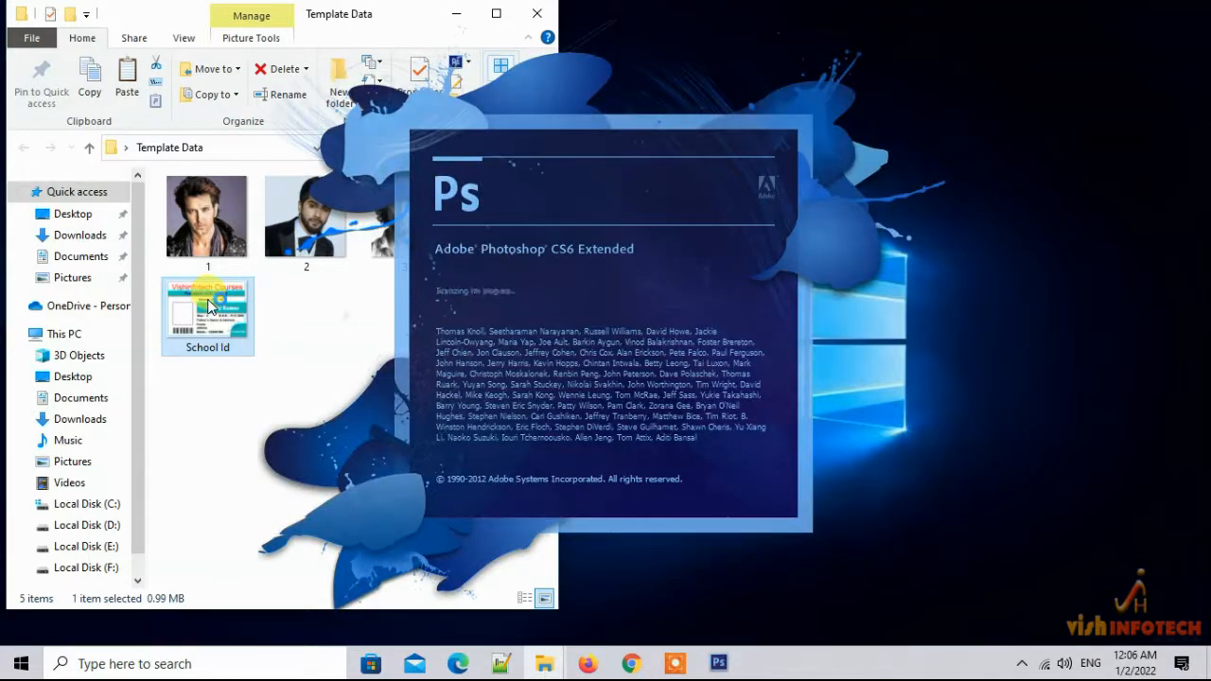